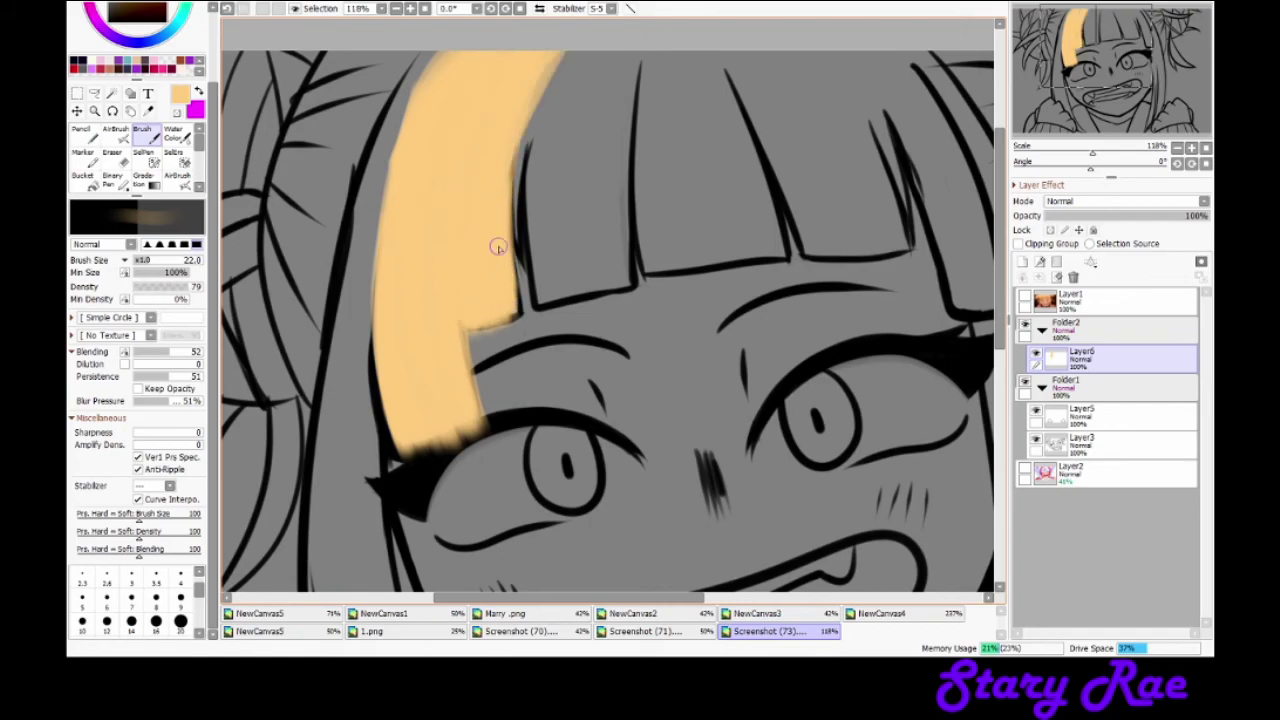
Step: Enlarge the brush to size 42 and fill the bangs with the light orange-blond hair color on Layer6
click(163, 263)
drag(163, 263, 176, 262)
key(Delete)
mouse_move(455, 62)
mouse_down()
mouse_move(380, 314)
mouse_move(388, 342)
mouse_move(409, 177)
mouse_move(509, 271)
mouse_move(516, 45)
mouse_move(554, 114)
mouse_move(566, 220)
mouse_move(625, 60)
mouse_move(611, 207)
mouse_move(614, 63)
mouse_move(663, 63)
mouse_move(760, 230)
mouse_move(686, 74)
mouse_move(683, 200)
mouse_move(609, 300)
mouse_move(489, 327)
mouse_up()
mouse_move(780, 190)
mouse_down()
mouse_move(737, 106)
mouse_move(743, 49)
mouse_move(815, 260)
mouse_up()
Step: Fill the long hair lock on the right side of the face with the same blond color
drag(652, 598, 727, 598)
mouse_move(651, 63)
mouse_down()
mouse_move(600, 250)
mouse_move(570, 50)
mouse_move(660, 275)
mouse_move(577, 229)
mouse_move(749, 300)
mouse_move(713, 84)
mouse_move(657, 70)
mouse_move(800, 440)
mouse_up()
scroll(800, 300, down, 3)
mouse_move(790, 520)
mouse_down()
mouse_move(780, 177)
mouse_move(770, 560)
mouse_up()
scroll(780, 300, down, 2)
mouse_move(820, 150)
mouse_down()
mouse_move(767, 485)
mouse_move(814, 391)
mouse_move(786, 414)
mouse_up()
scroll(820, 63, up, 3)
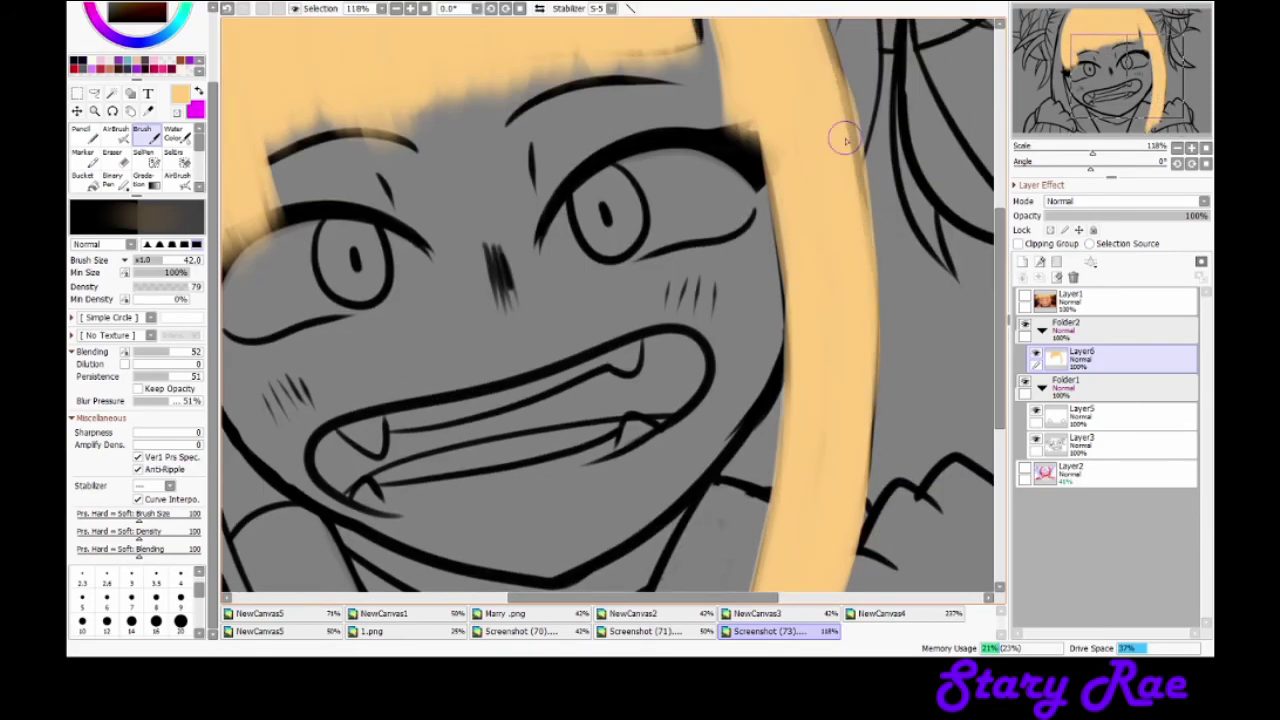
Step: Fill the hair lock on the left side of the face down past the collar with the blond color
scroll(733, 257, left, 2)
scroll(733, 257, down, 2)
mouse_move(620, 60)
mouse_down()
mouse_move(640, 400)
mouse_move(700, 470)
mouse_move(614, 230)
mouse_move(675, 468)
mouse_up()
drag(650, 405, 725, 472)
mouse_move(665, 50)
mouse_down()
mouse_move(634, 114)
mouse_move(596, 318)
mouse_up()
drag(663, 243, 690, 255)
Step: Set Layer6's opacity to 69% and erase the color overflow over the left eye and below the bangs with a size 20 eraser
drag(1120, 215, 1157, 215)
scroll(857, 227, up, 4)
key(e)
drag(350, 310, 271, 300)
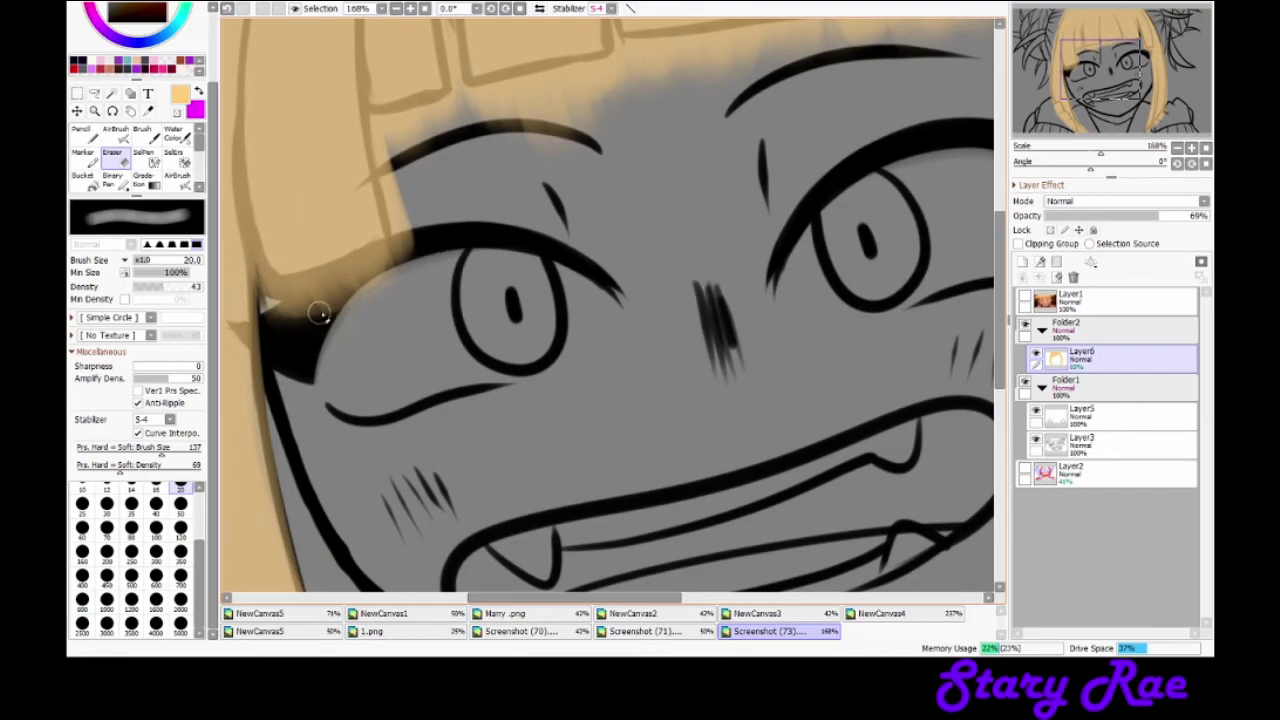
drag(410, 240, 281, 332)
mouse_move(380, 140)
mouse_down()
mouse_move(417, 143)
mouse_move(461, 107)
mouse_move(669, 91)
mouse_move(523, 141)
mouse_move(545, 106)
mouse_move(800, 48)
mouse_up()
scroll(529, 277, up, 3)
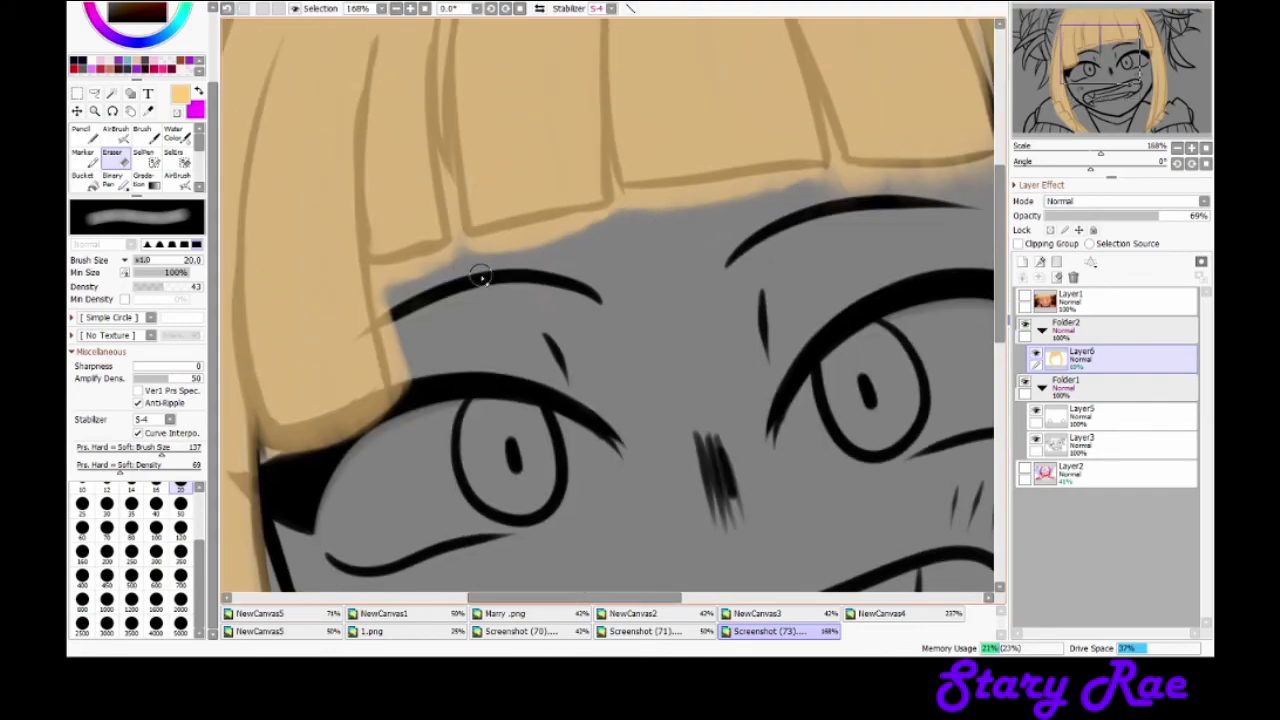
Step: Erase thin gaps between the left sections of the bangs with a fine size 7 eraser
scroll(755, 168, right, 4)
key(n)
scroll(474, 173, left, 4)
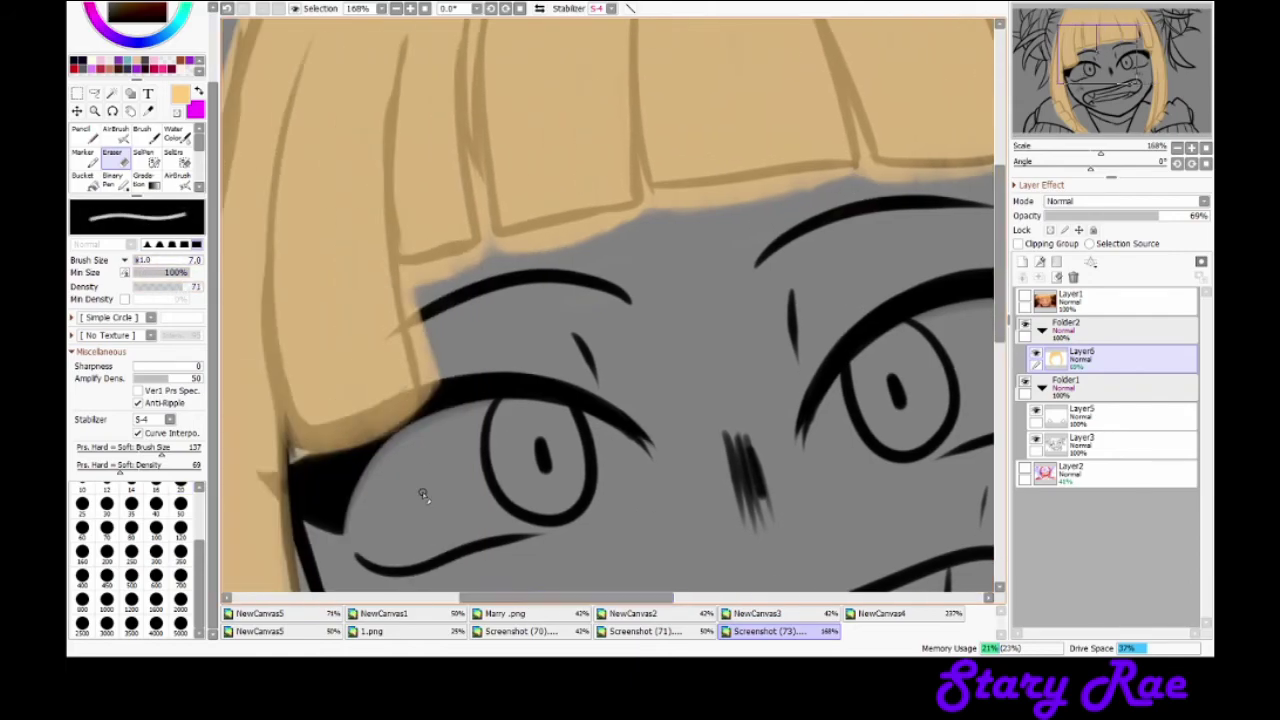
drag(474, 173, 485, 232)
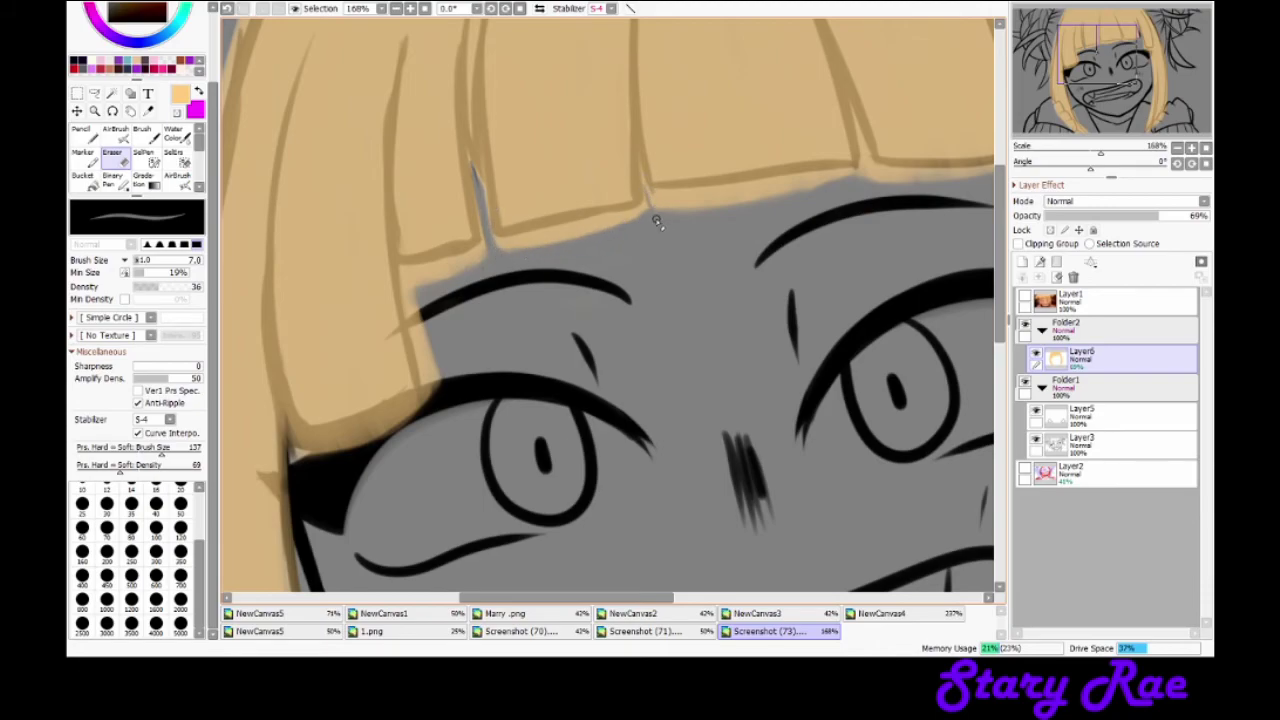
scroll(452, 405, right, 5)
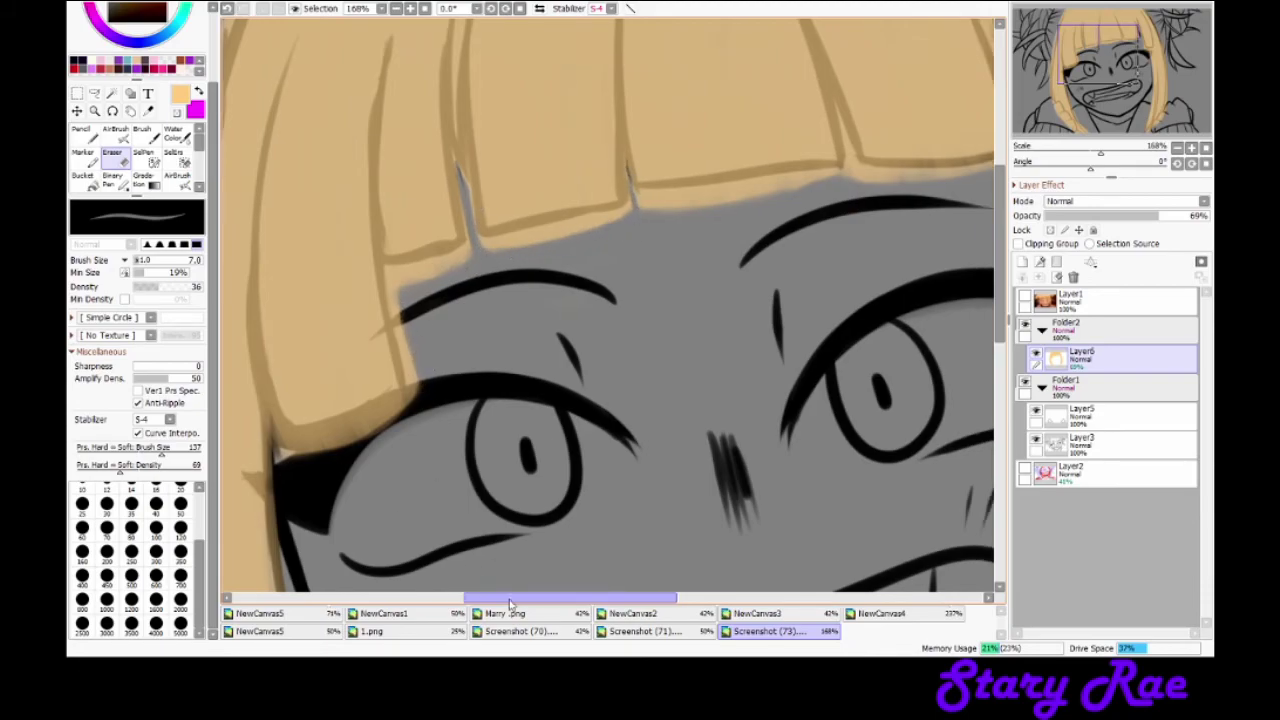
Step: Even out the bangs' lower edge with a size 17 brush and erase the overflow on the right eye's lashes at size 7
key(b)
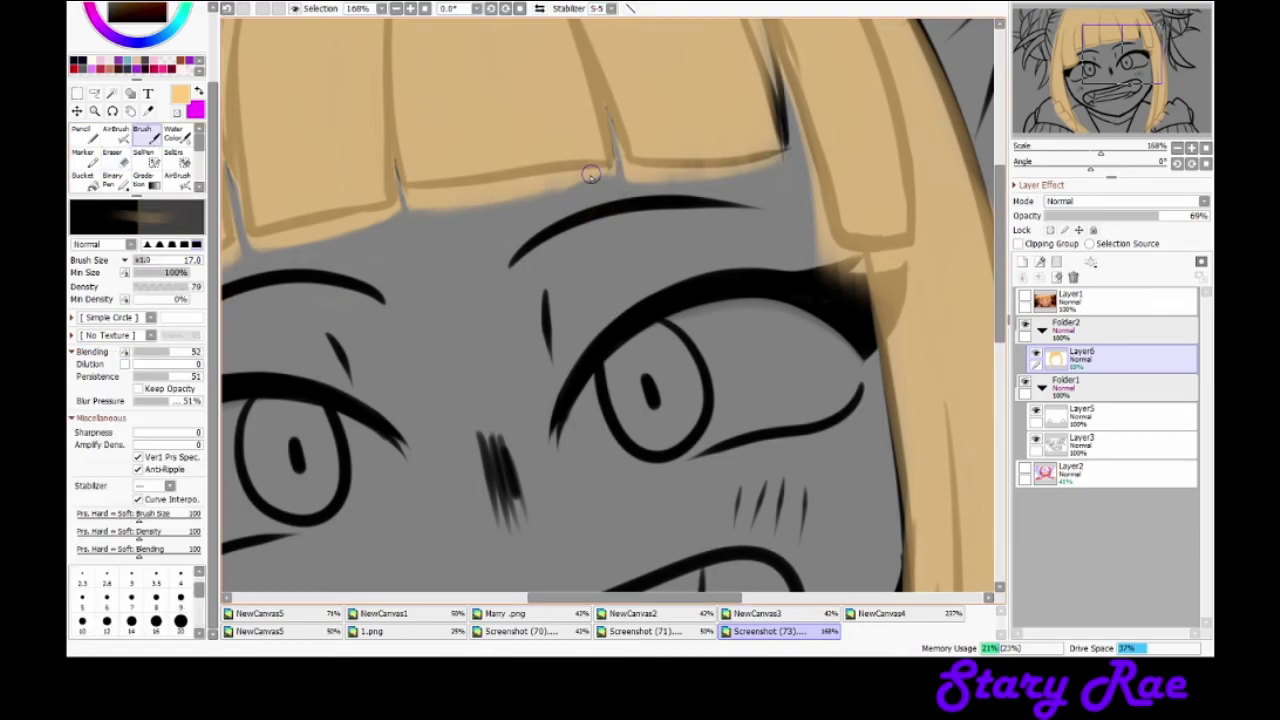
scroll(1003, 272, up, 4)
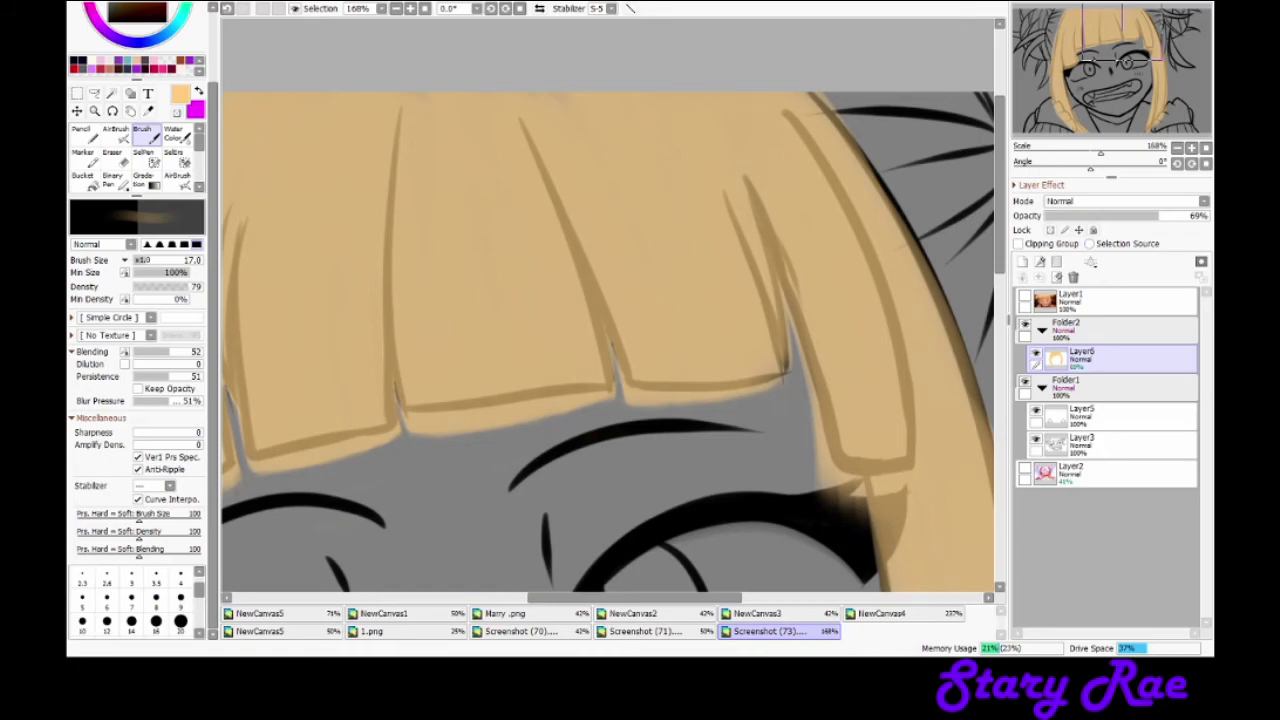
key(e)
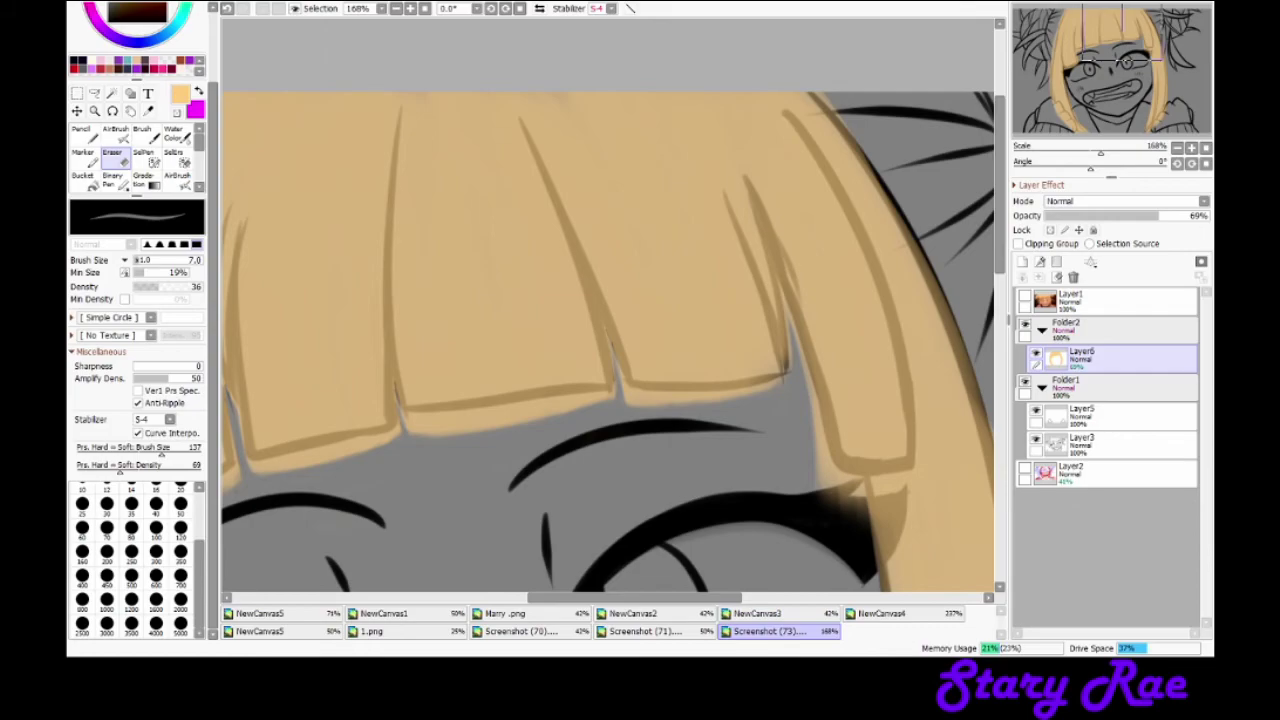
drag(818, 455, 826, 482)
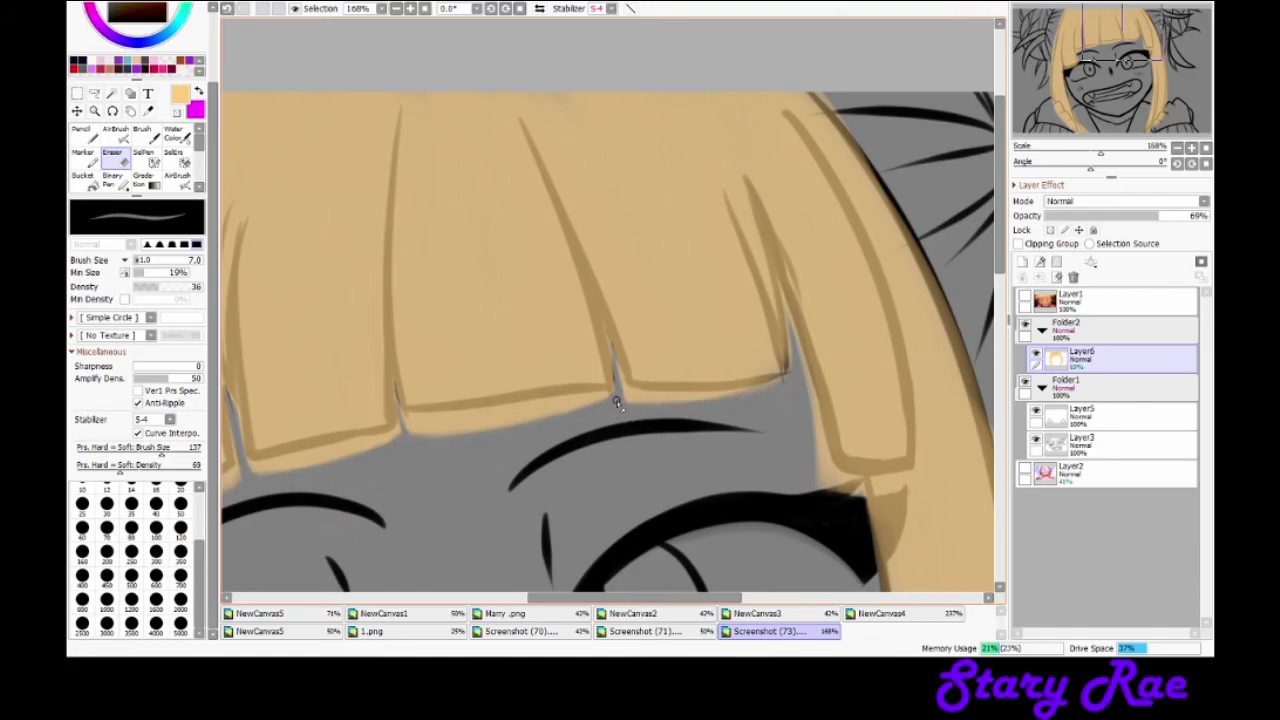
drag(272, 405, 602, 470)
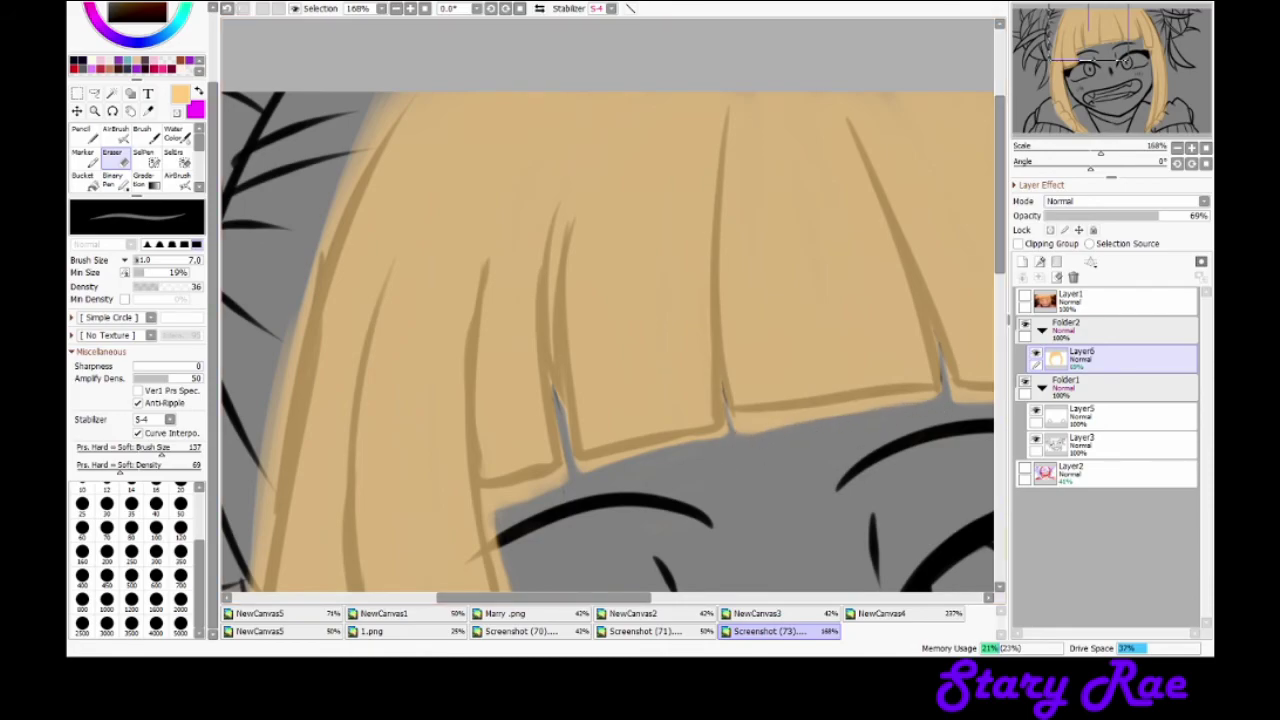
drag(978, 450, 643, 440)
Step: Erase the color overflow along the outer edge of the left side lock with a size 28 eraser at density 80
scroll(636, 412, down, 2)
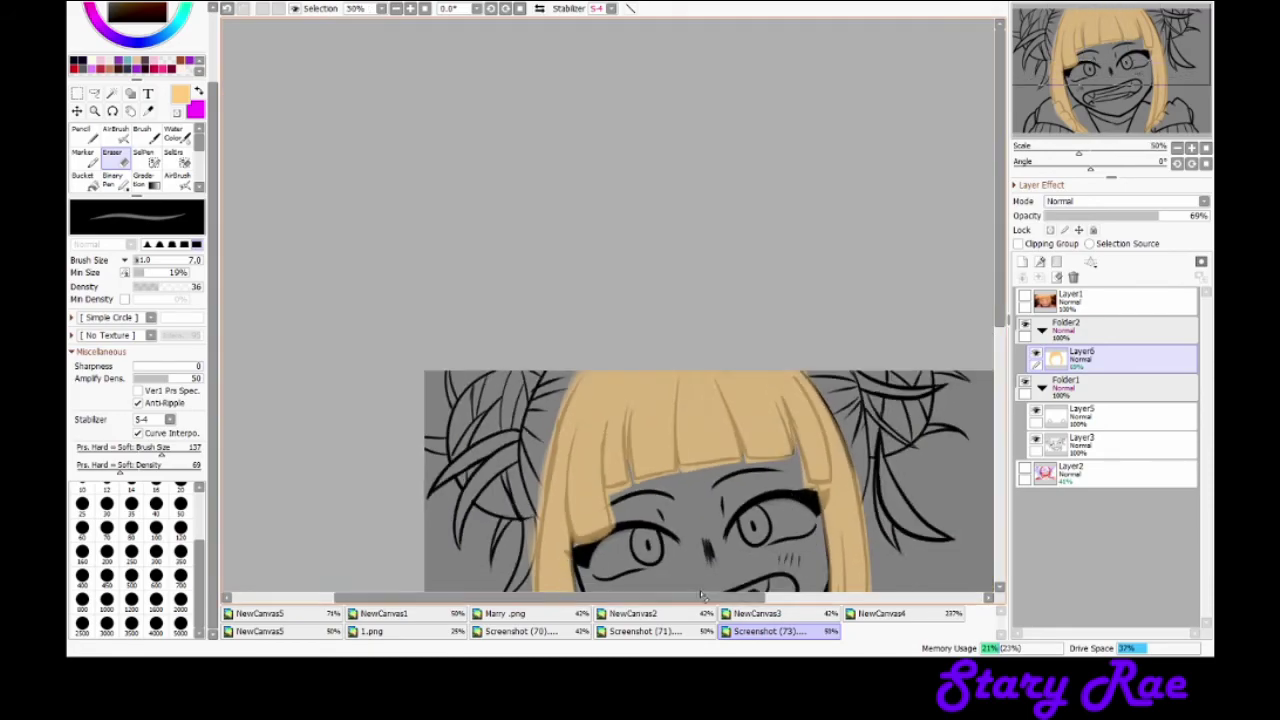
scroll(447, 62, up, 1)
key(bracketright)
key(bracketright)
drag(447, 62, 425, 230)
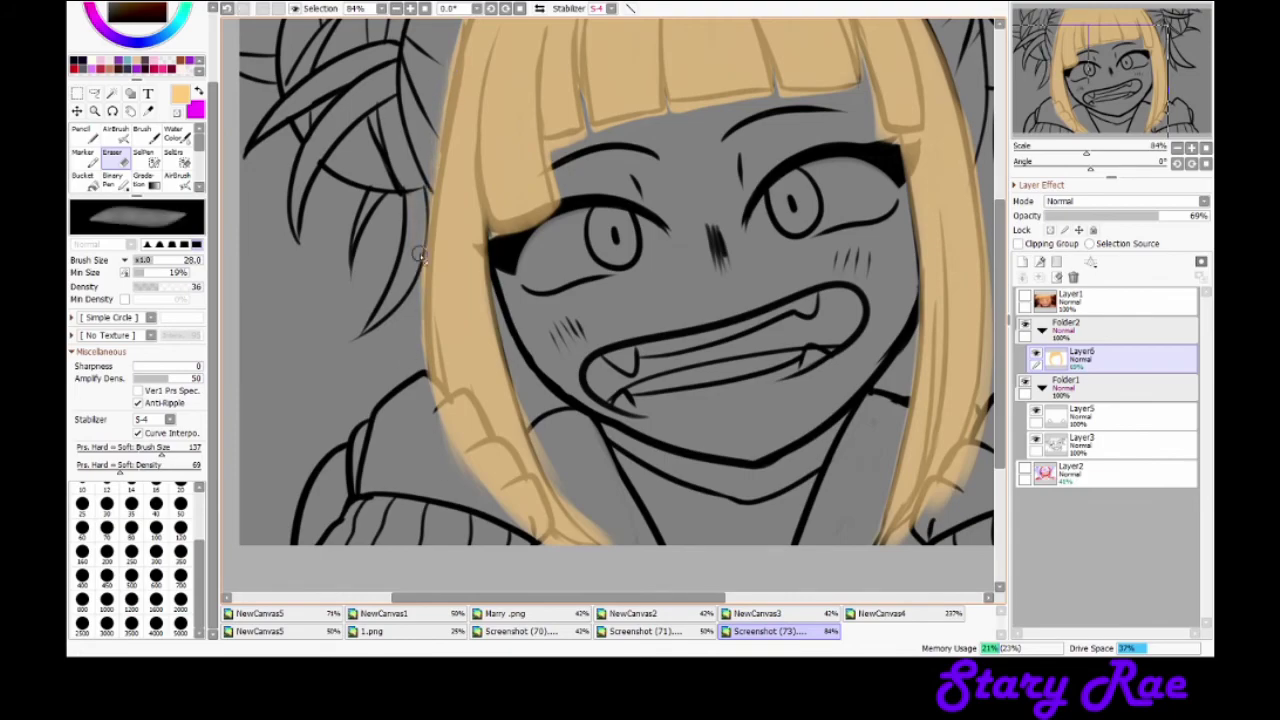
click(178, 286)
drag(430, 180, 415, 360)
drag(1002, 282, 1002, 182)
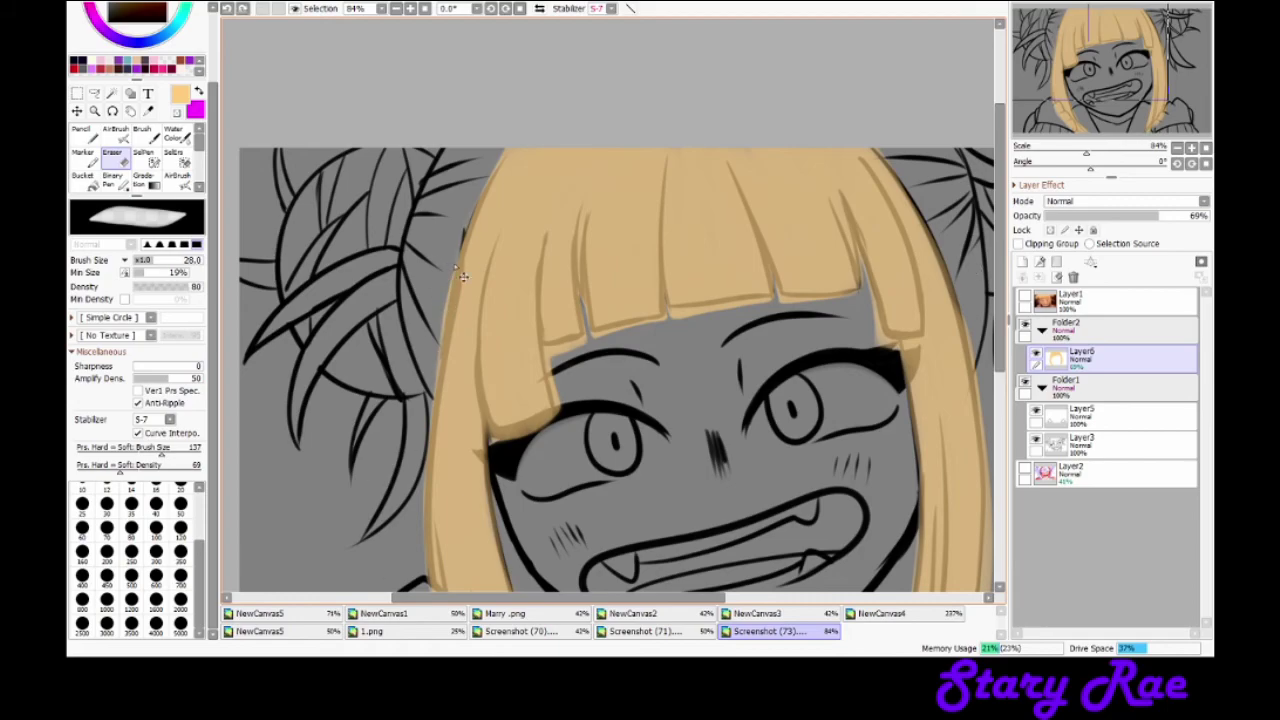
Step: Erase the color overflow along the lower part of the right side lock
drag(560, 598, 660, 598)
drag(1002, 235, 1002, 332)
mouse_move(776, 496)
mouse_down()
mouse_move(778, 150)
mouse_move(738, 505)
mouse_move(705, 540)
mouse_up()
drag(1000, 297, 1000, 227)
Step: Fill the right hair bun and the hair leading to it with the blond color using a size 50 brush
key(b)
mouse_move(760, 95)
mouse_down()
mouse_move(762, 328)
mouse_move(768, 266)
mouse_move(748, 178)
mouse_move(670, 92)
mouse_up()
scroll(670, 72, up, 2)
drag(888, 170, 870, 242)
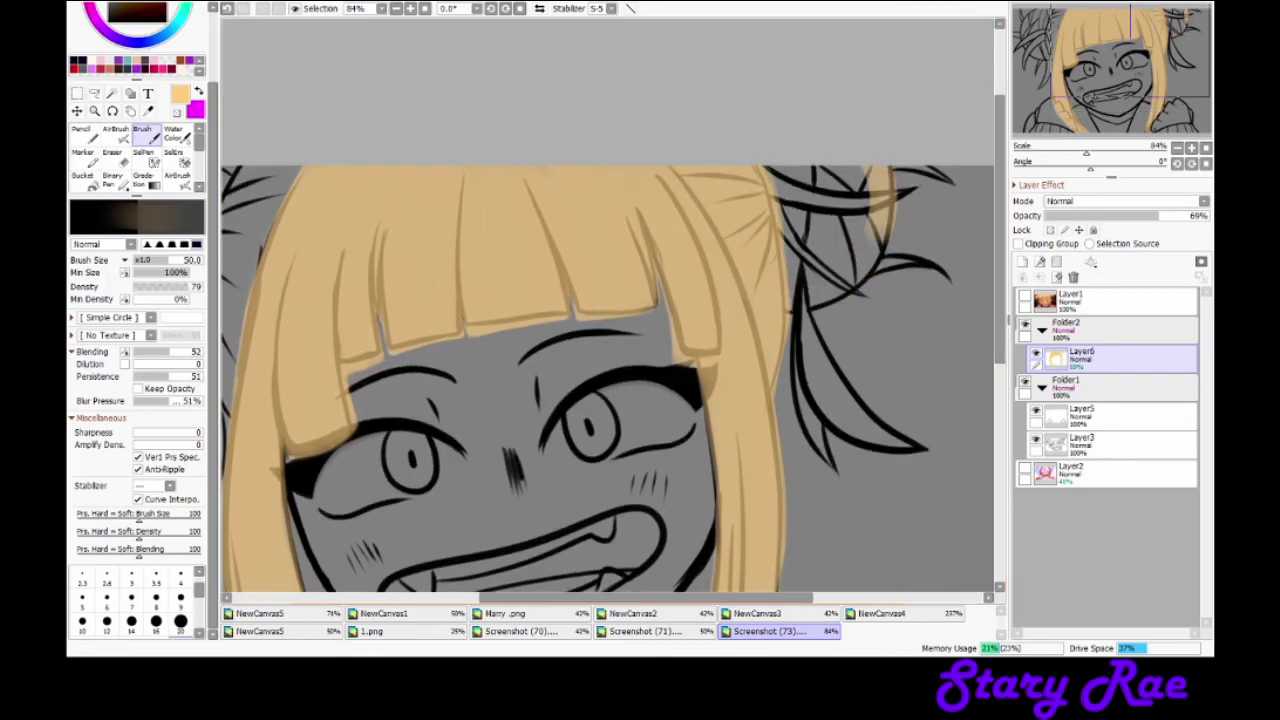
mouse_move(885, 170)
mouse_down()
mouse_move(860, 262)
mouse_move(800, 310)
mouse_up()
drag(845, 168, 770, 260)
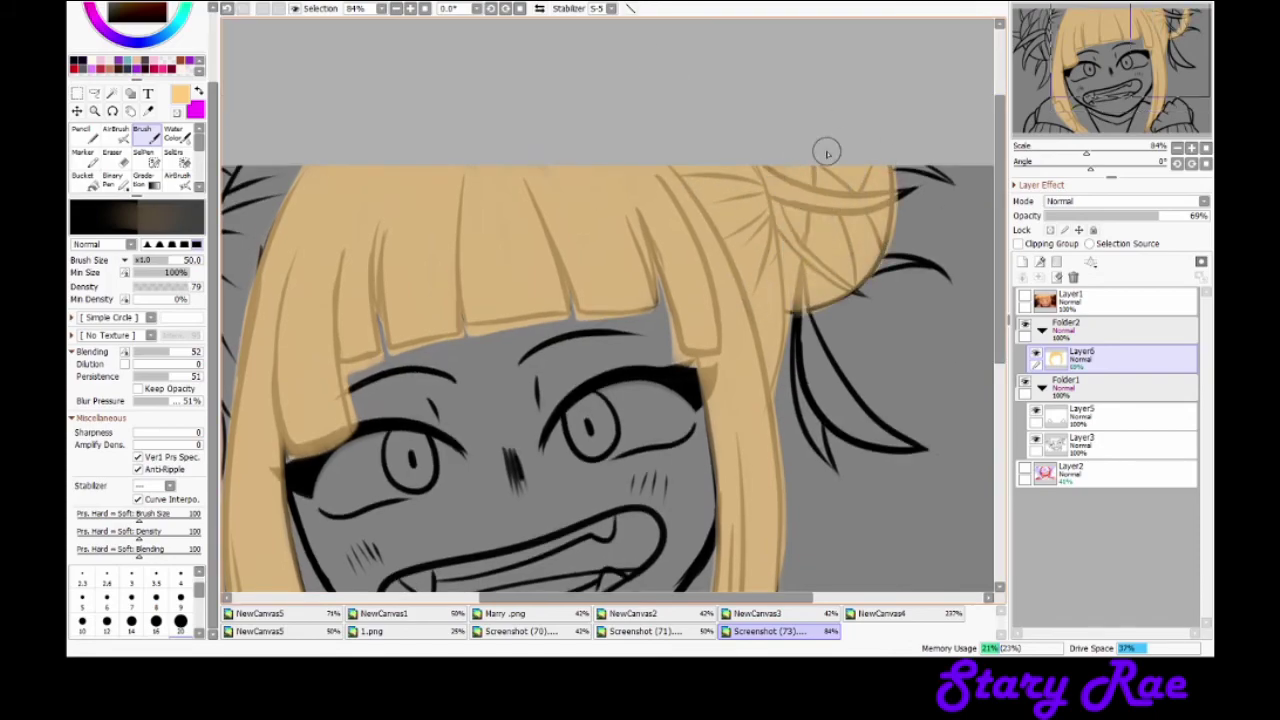
Step: Fill the left hair bun and the hair joining it to the head with the size 50 brush
drag(673, 601, 595, 601)
drag(440, 170, 300, 290)
drag(390, 170, 300, 400)
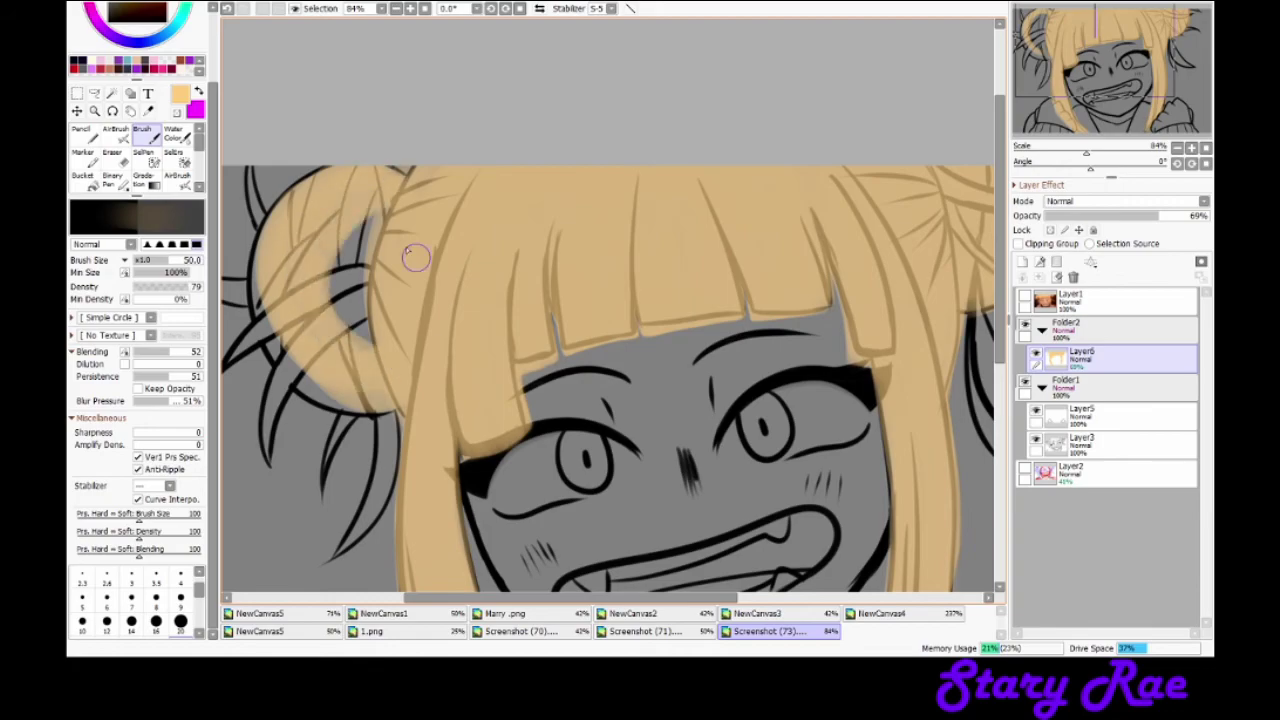
drag(380, 215, 260, 320)
drag(292, 215, 265, 330)
Step: Fill the loose strands sticking out of both buns with a size 20 brush
drag(595, 600, 712, 600)
click(180, 621)
mouse_move(690, 305)
mouse_down()
mouse_move(742, 447)
mouse_move(705, 320)
mouse_move(790, 445)
mouse_move(700, 330)
mouse_move(713, 449)
mouse_move(705, 355)
mouse_up()
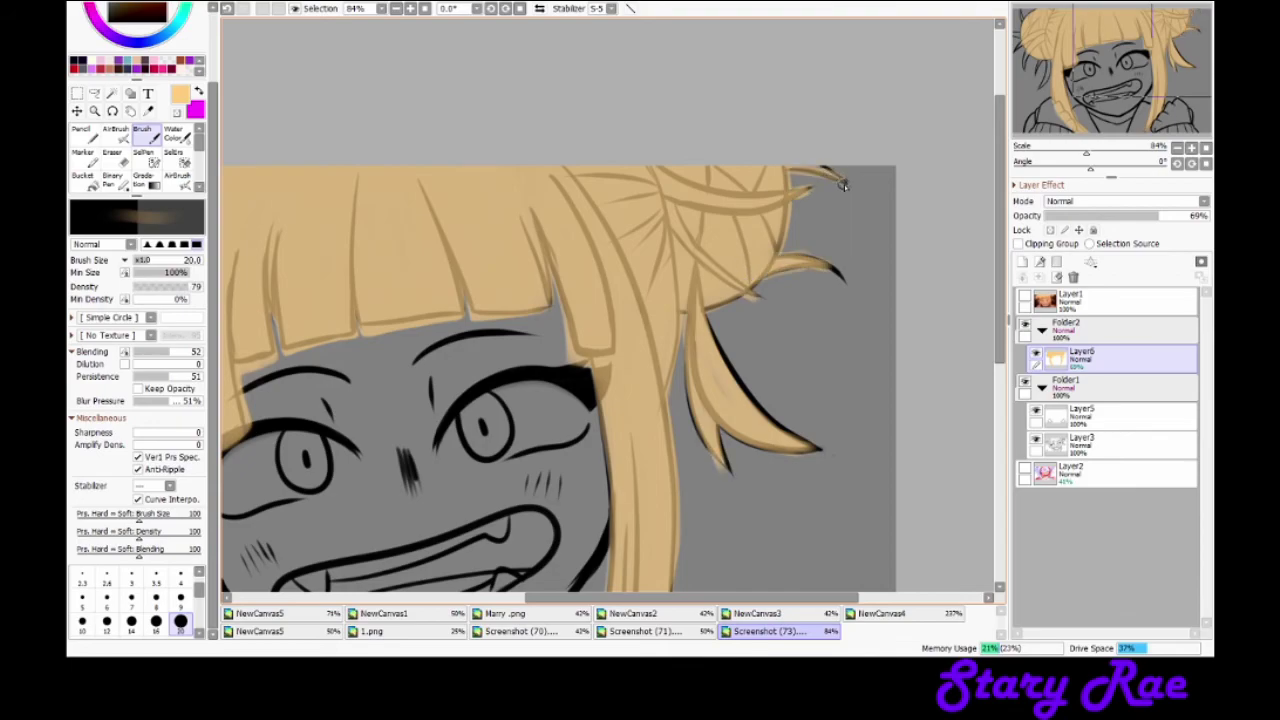
drag(805, 598, 595, 598)
mouse_move(645, 471)
mouse_down()
mouse_move(590, 450)
mouse_move(525, 550)
mouse_move(475, 440)
mouse_move(455, 343)
mouse_move(400, 280)
mouse_move(440, 175)
mouse_up()
Step: Hide the Layer3 line art and start trimming around the left bun's strands with a size 14 eraser
click(1035, 437)
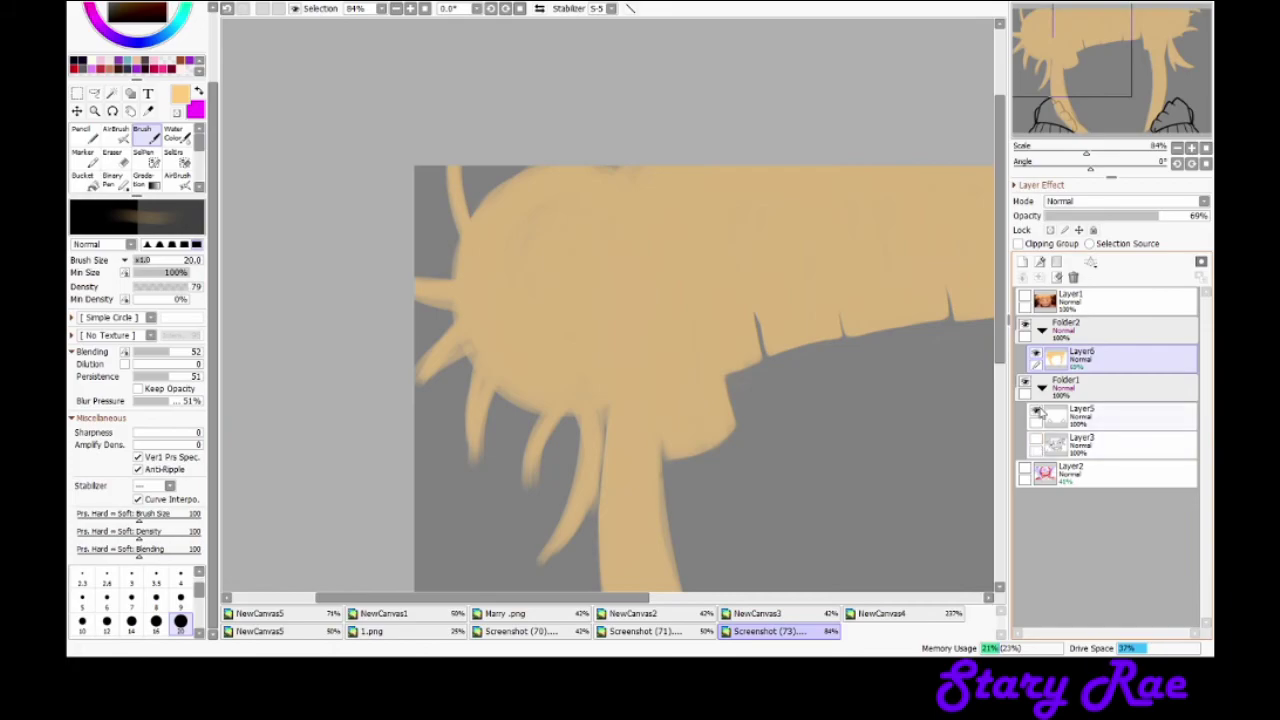
key(e)
drag(490, 486, 462, 396)
key(ctrl+z)
key(bracketleft)
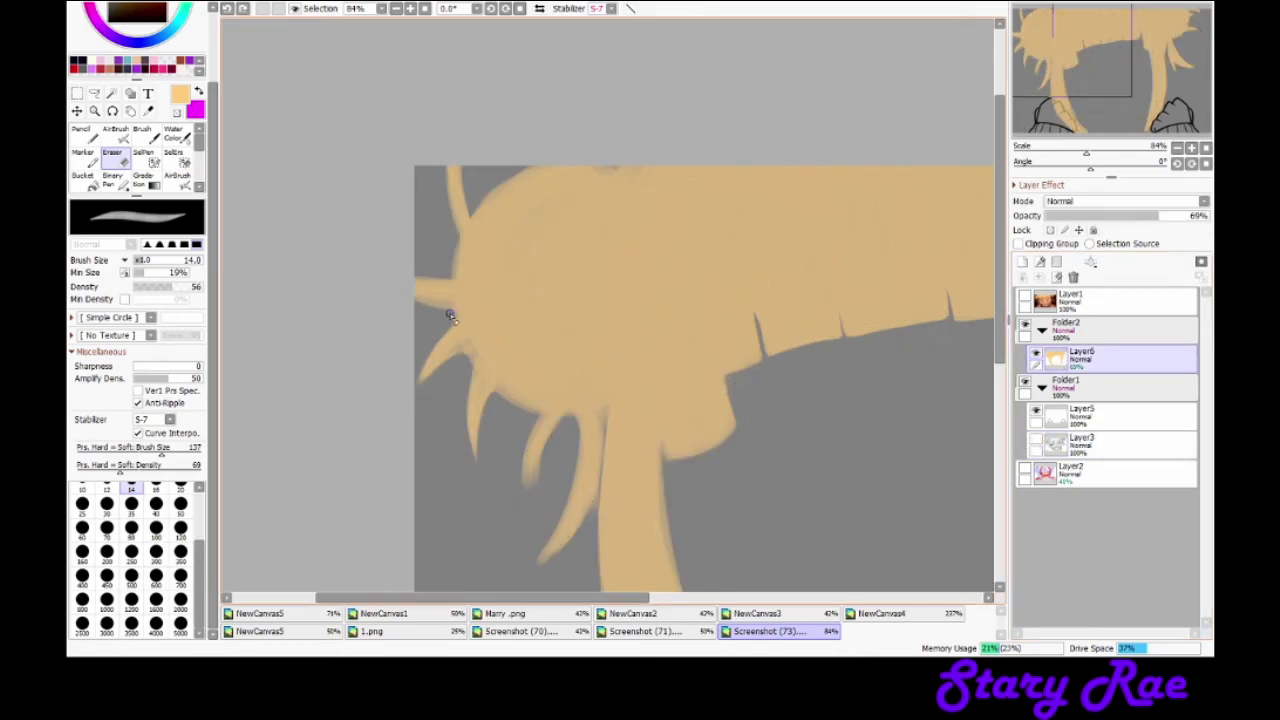
Step: Refine the edges and sharpen the tips of the left bun's loose strands with a size 9 brush and a size 3 eraser
key(b)
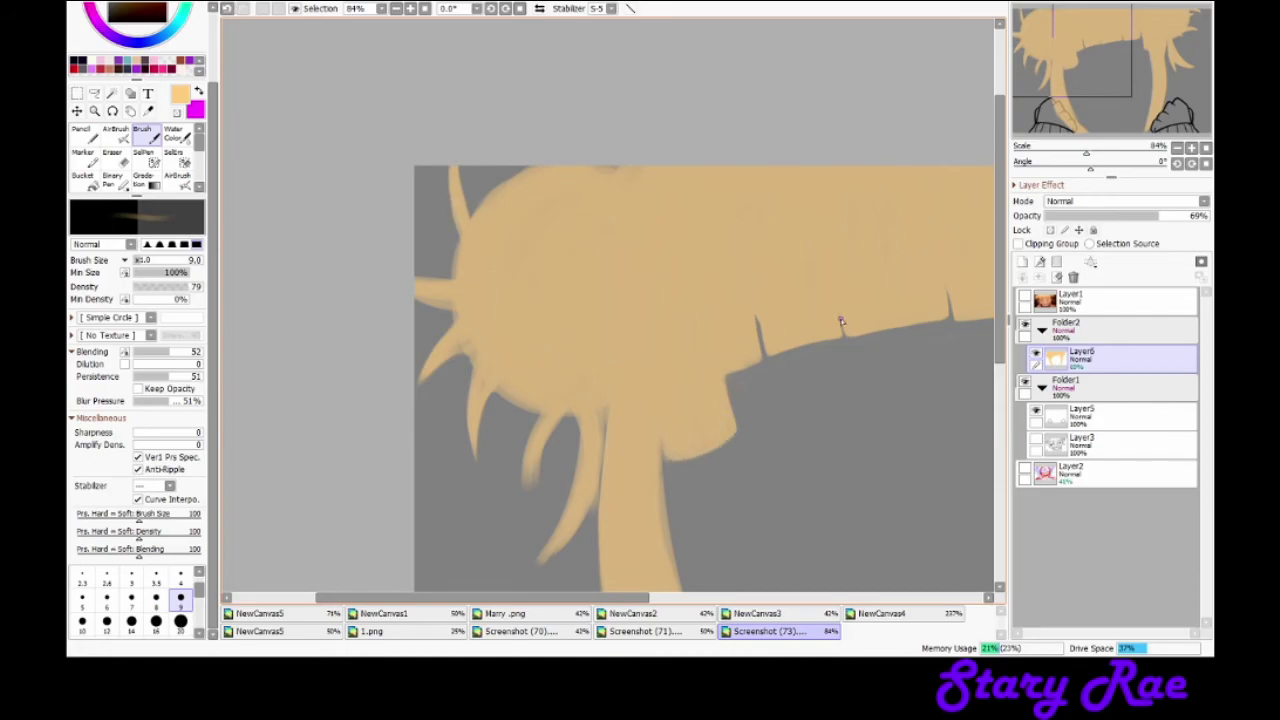
key(e)
key(bracketleft)
key(bracketleft)
key(bracketleft)
key(bracketleft)
key(bracketleft)
key(bracketleft)
key(bracketleft)
key(bracketleft)
key(bracketleft)
key(bracketleft)
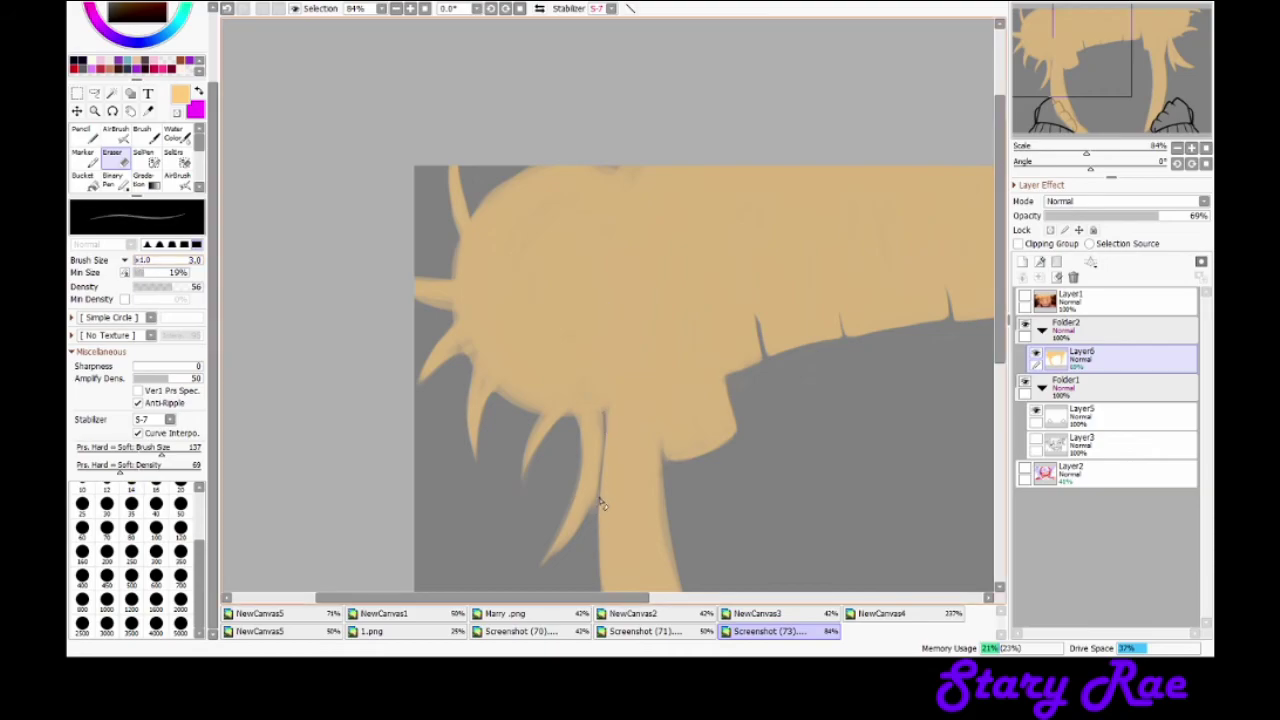
key(b)
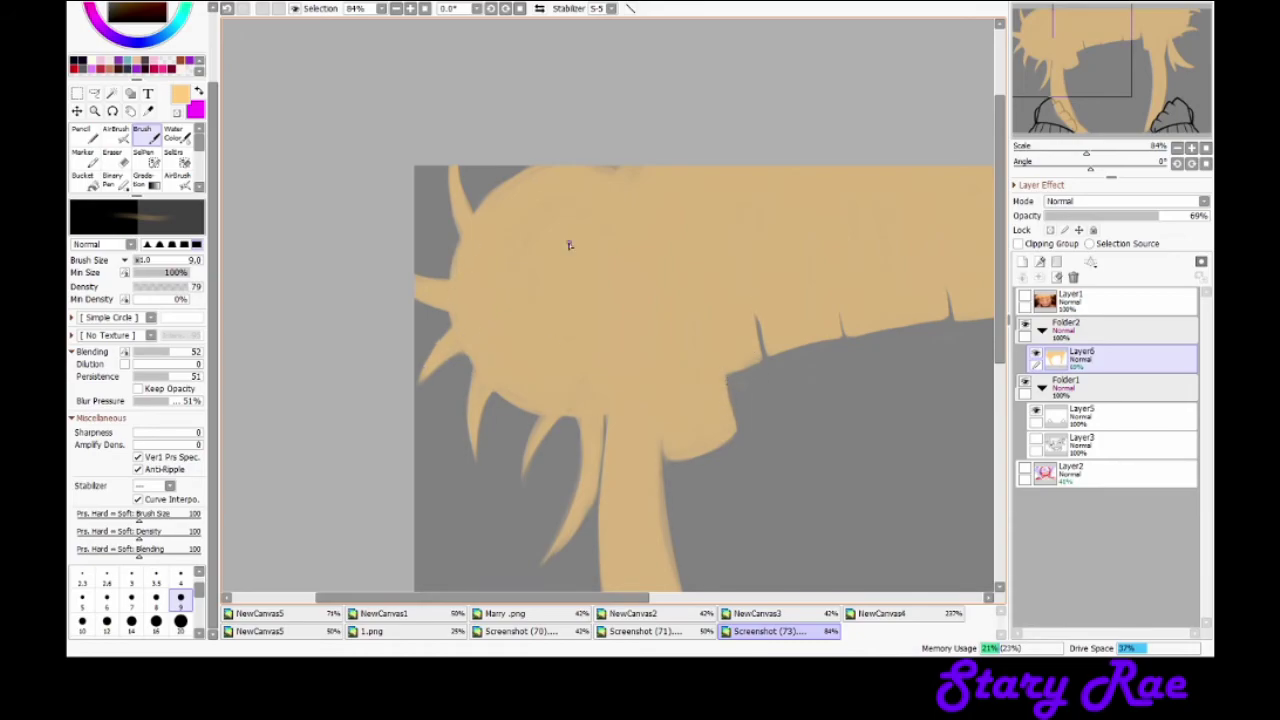
Step: Cut thin slits between the bangs' sections with a size 4 eraser and touch up their edges with a size 3 brush
scroll(383, 441, right, 3)
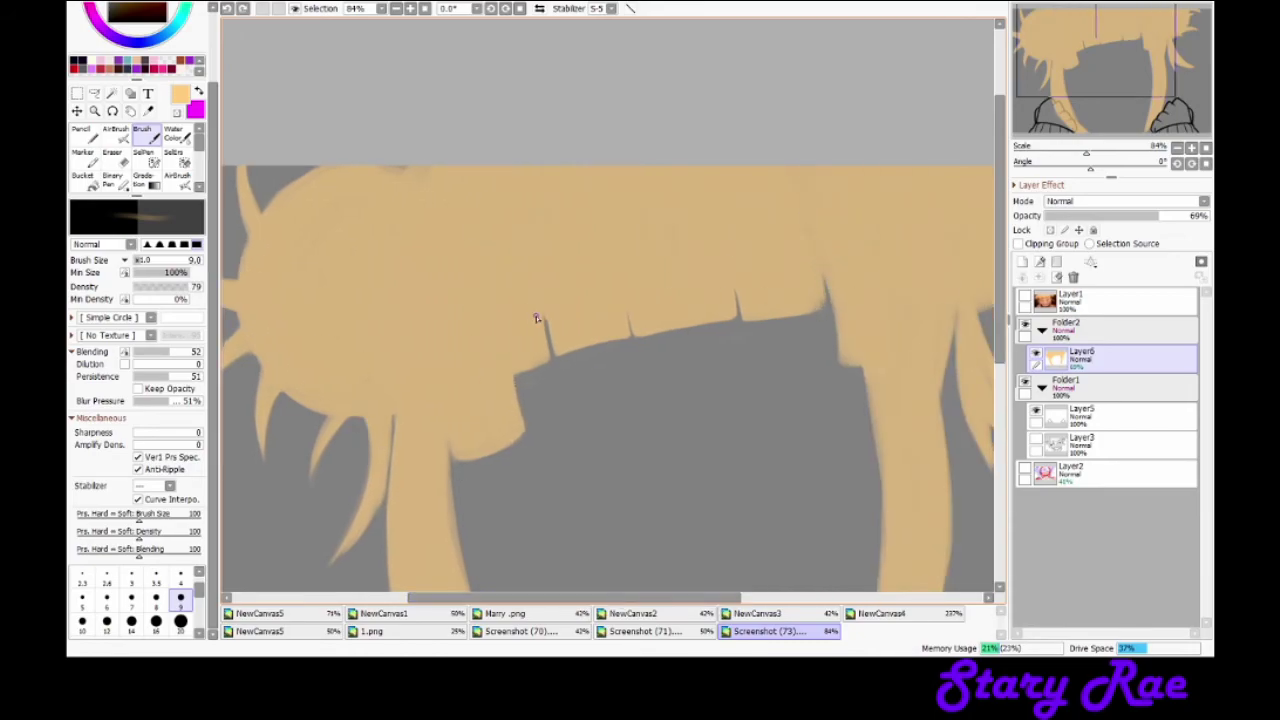
key(e)
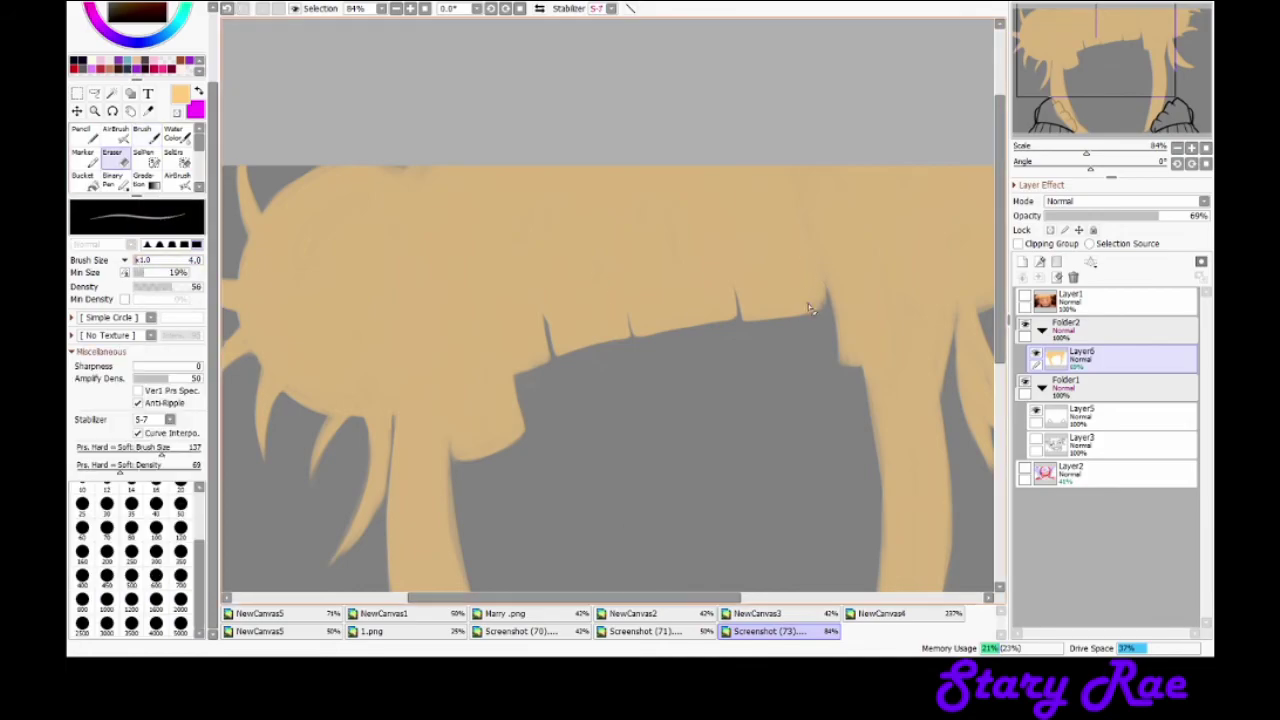
key(b)
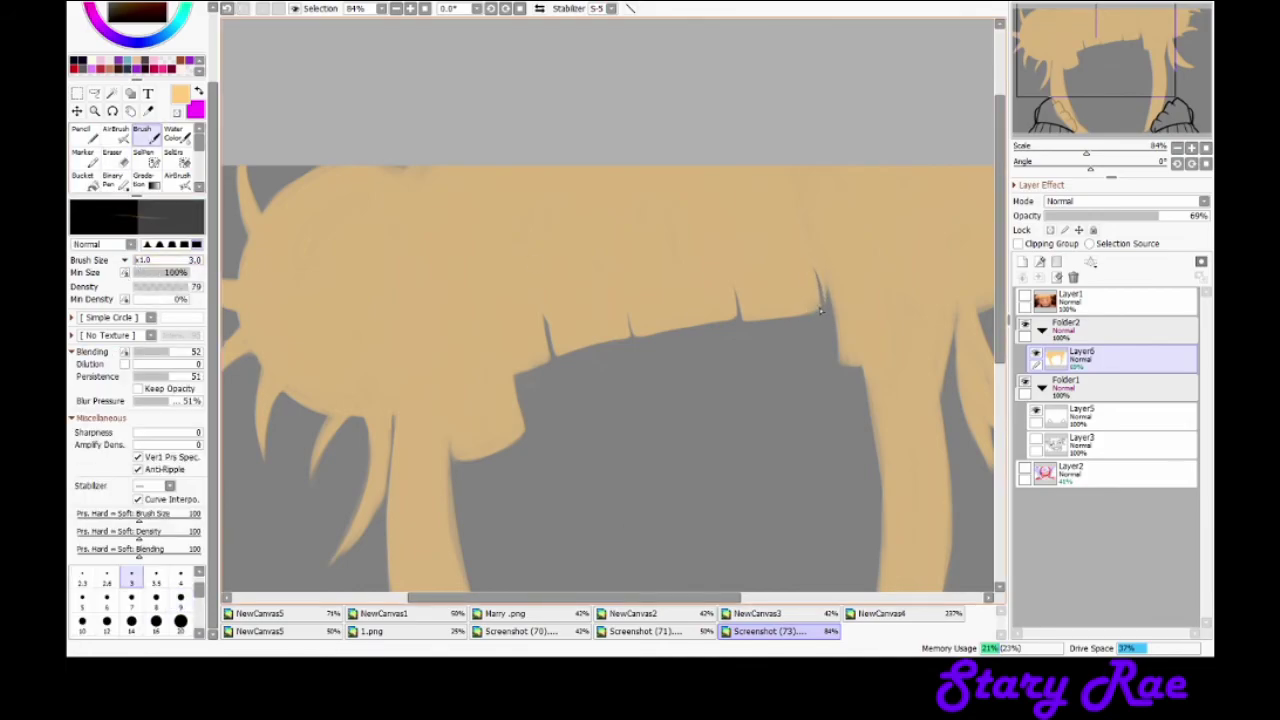
key(e)
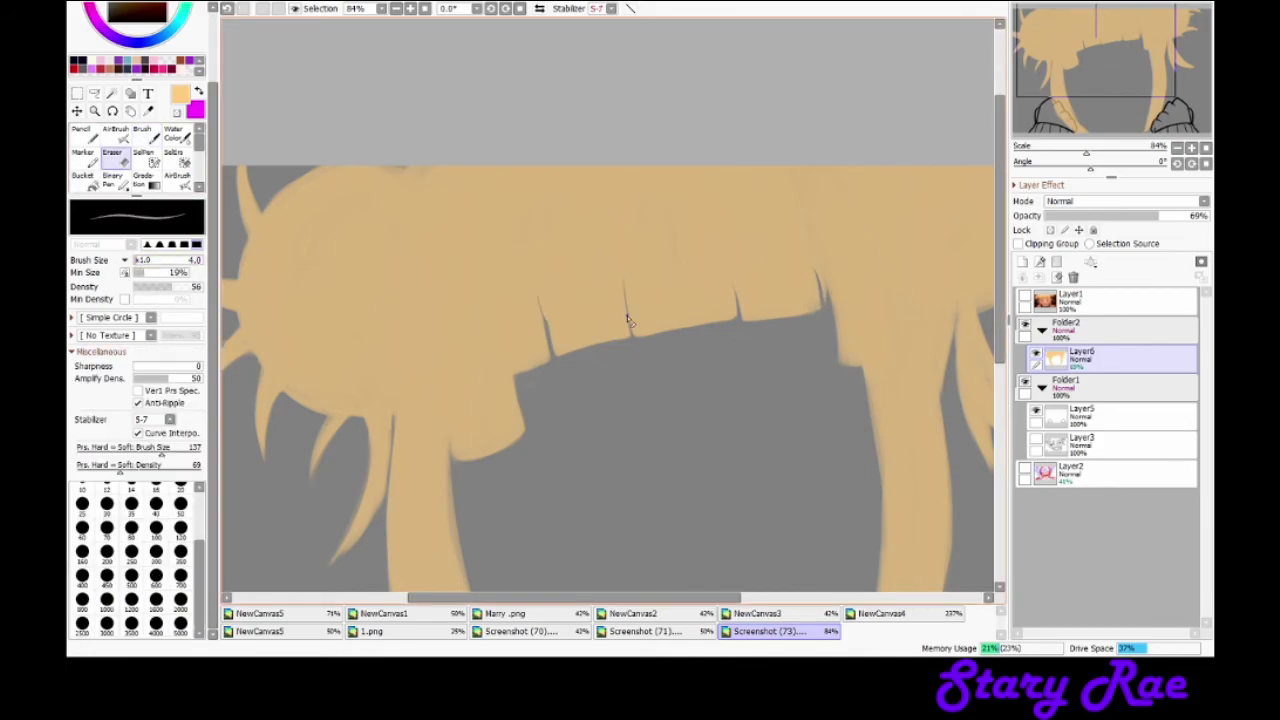
key(b)
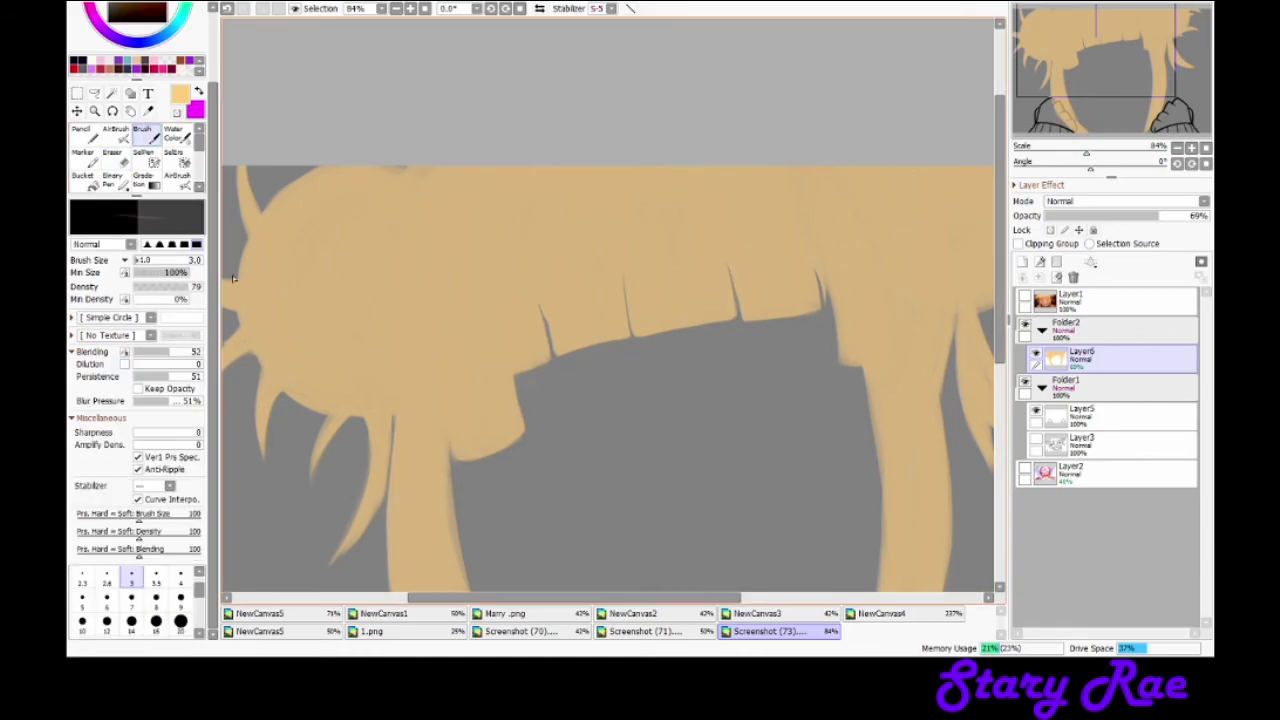
key(e)
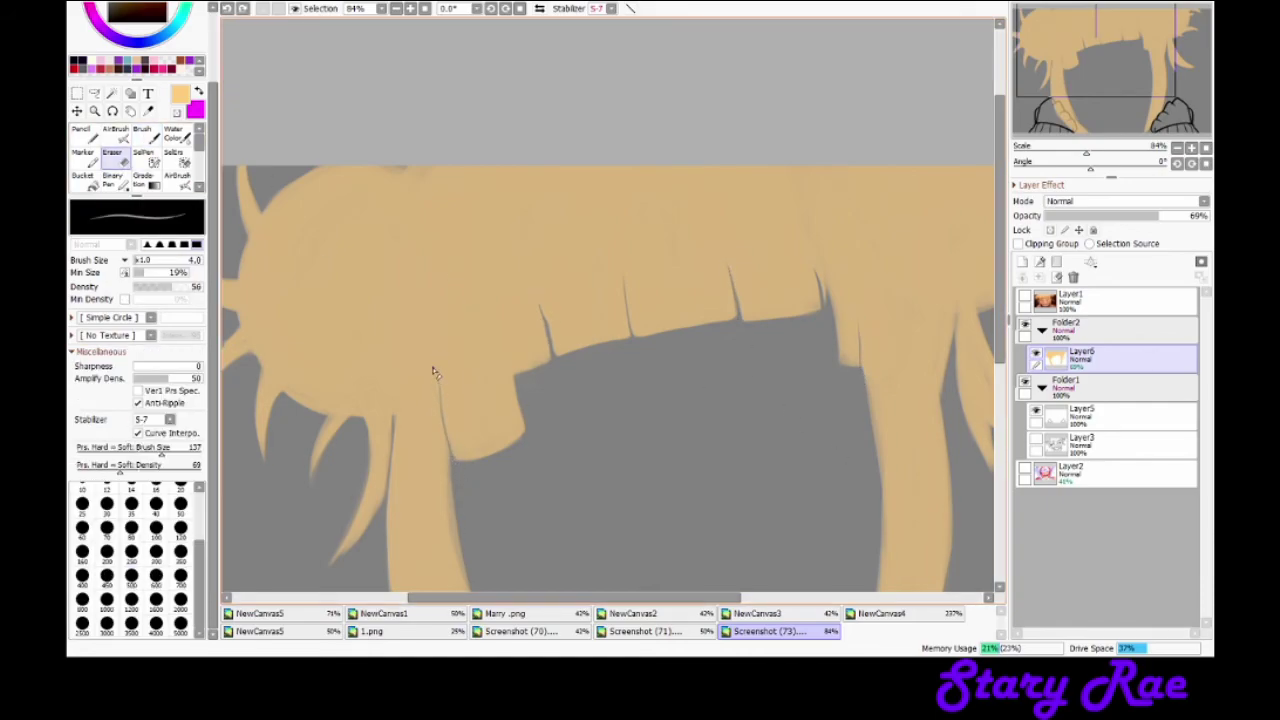
Step: Smooth the edges of the left side lock down to the collar with a size 14 brush and a size 16 eraser
key(b)
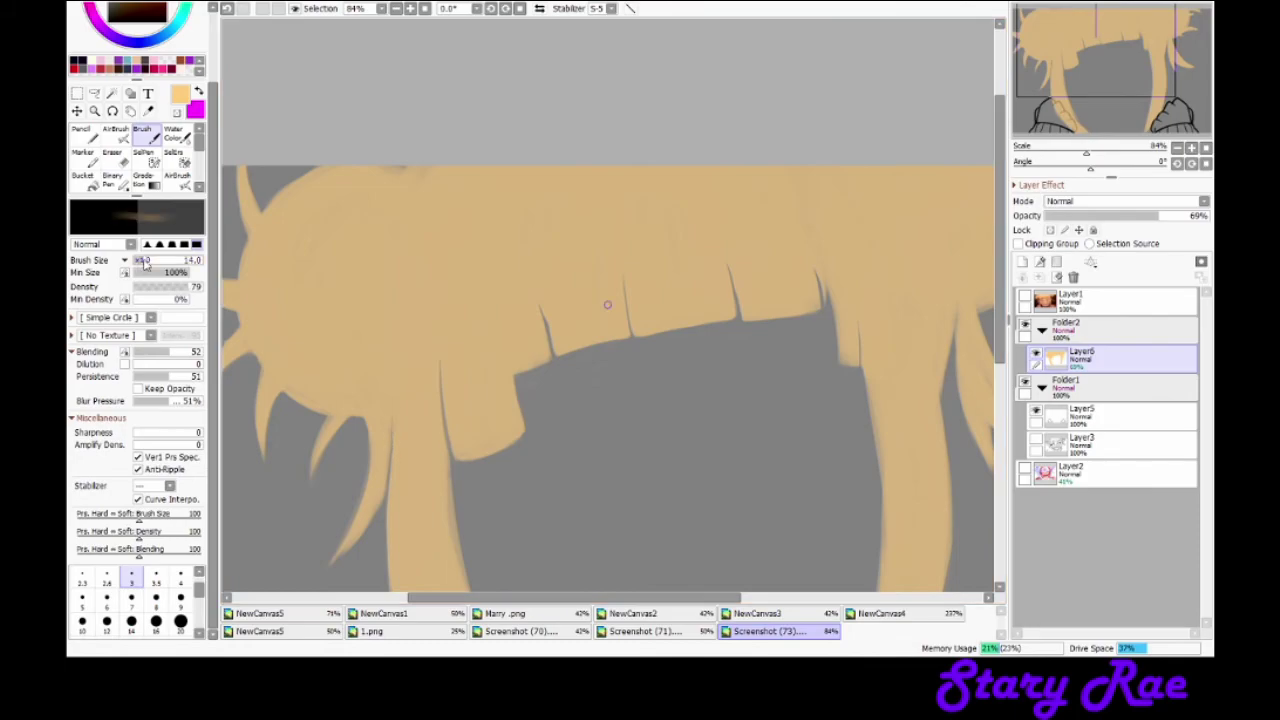
click(144, 262)
scroll(274, 226, down, 5)
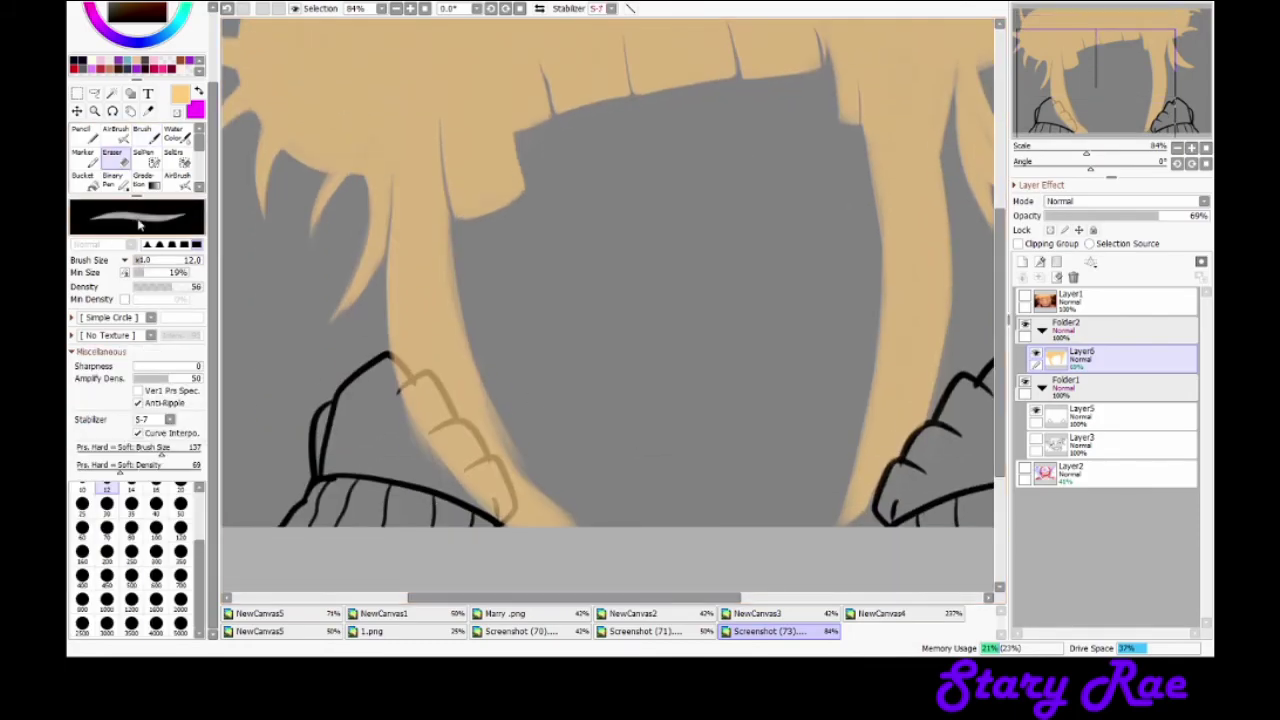
key(e)
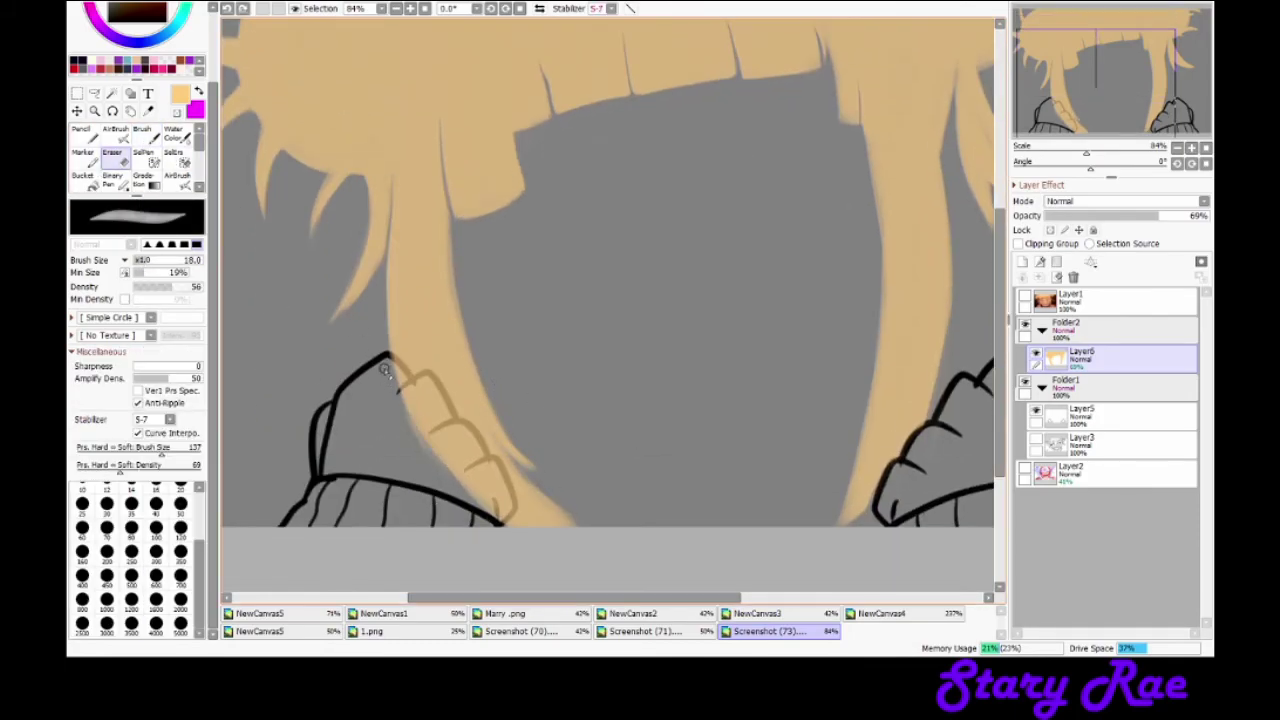
key(b)
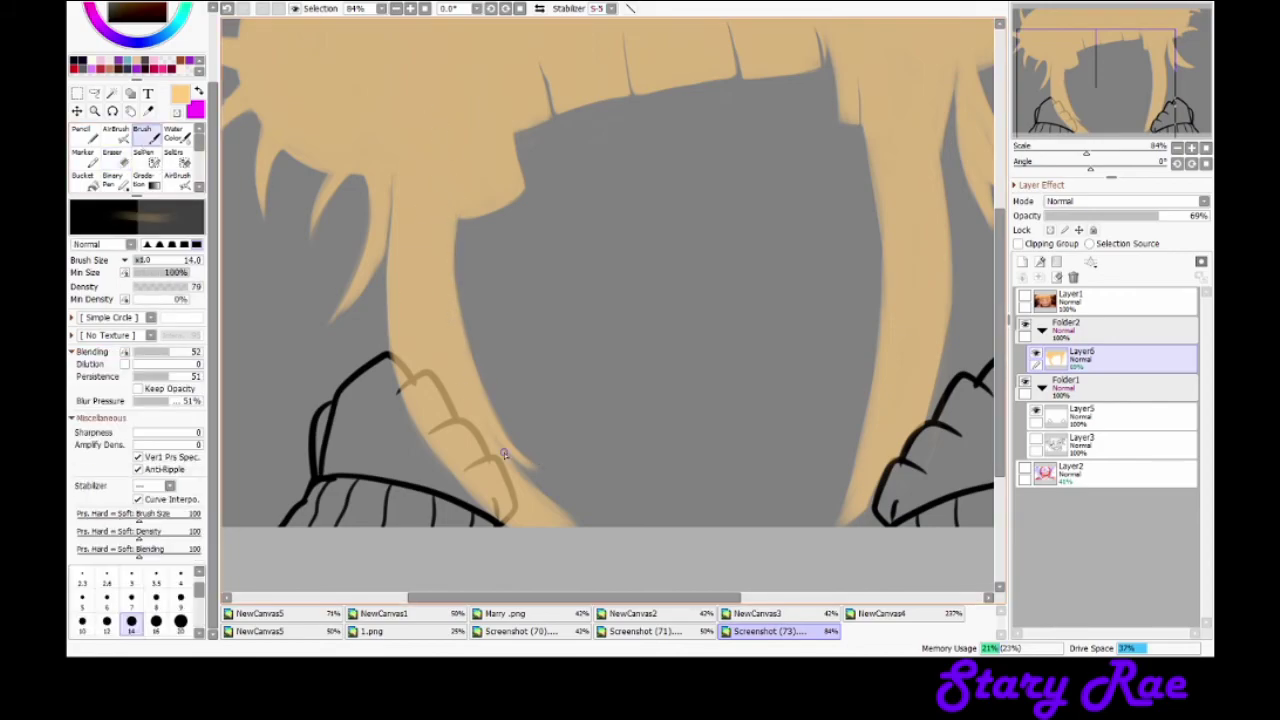
Step: Shrink the eraser to size 3 and trim fine spots of hair color around the left collar's fur folds
key(e)
key(bracketleft)
key(bracketleft)
key(bracketleft)
key(bracketleft)
key(bracketleft)
key(bracketleft)
key(bracketleft)
key(bracketleft)
key(bracketleft)
key(bracketleft)
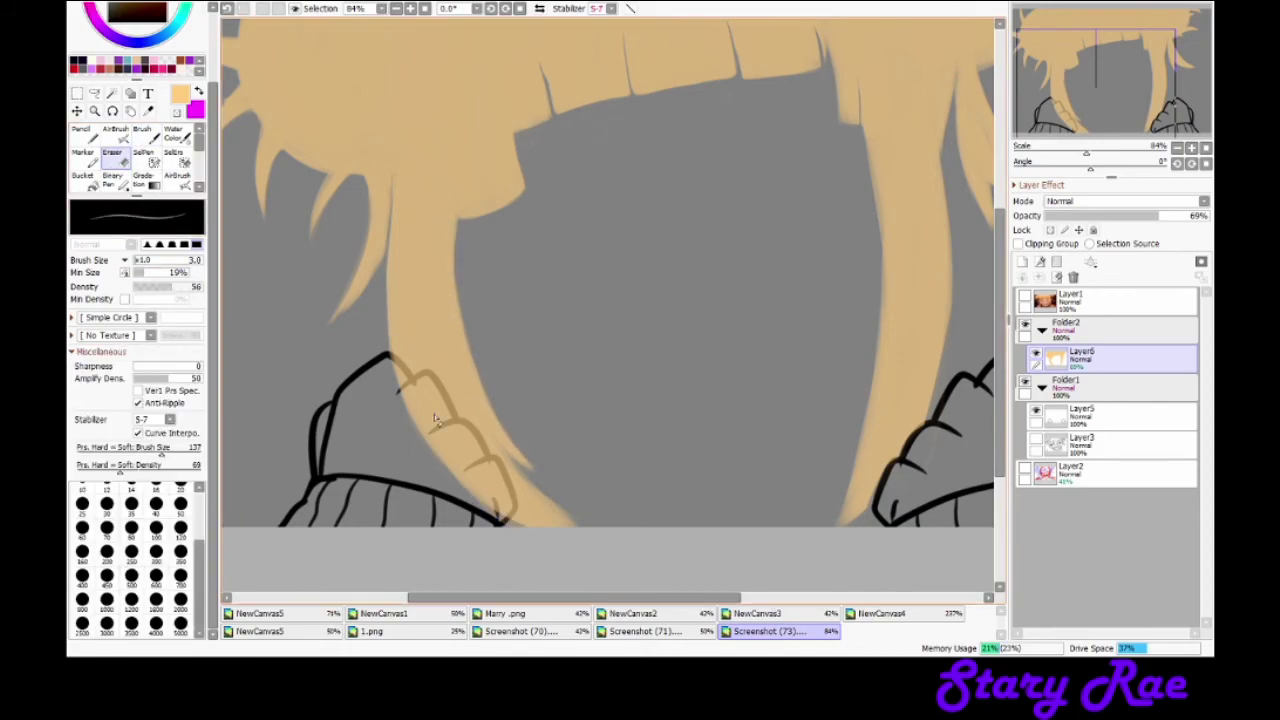
Step: Split the left side lock's lower end into pointed strands with a size 19 eraser and a size 14 brush
key(bracketright)
key(bracketright)
key(bracketright)
key(bracketright)
key(bracketright)
key(bracketright)
key(bracketright)
key(bracketright)
key(bracketright)
key(bracketright)
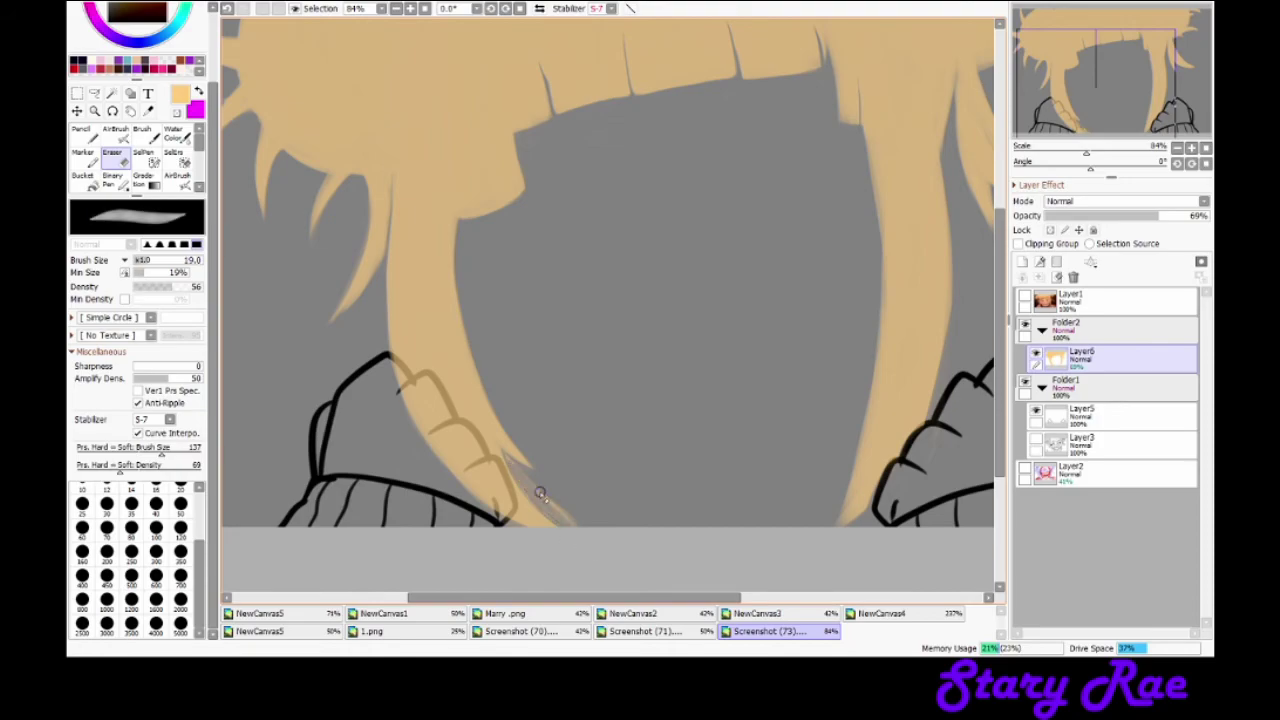
key(b)
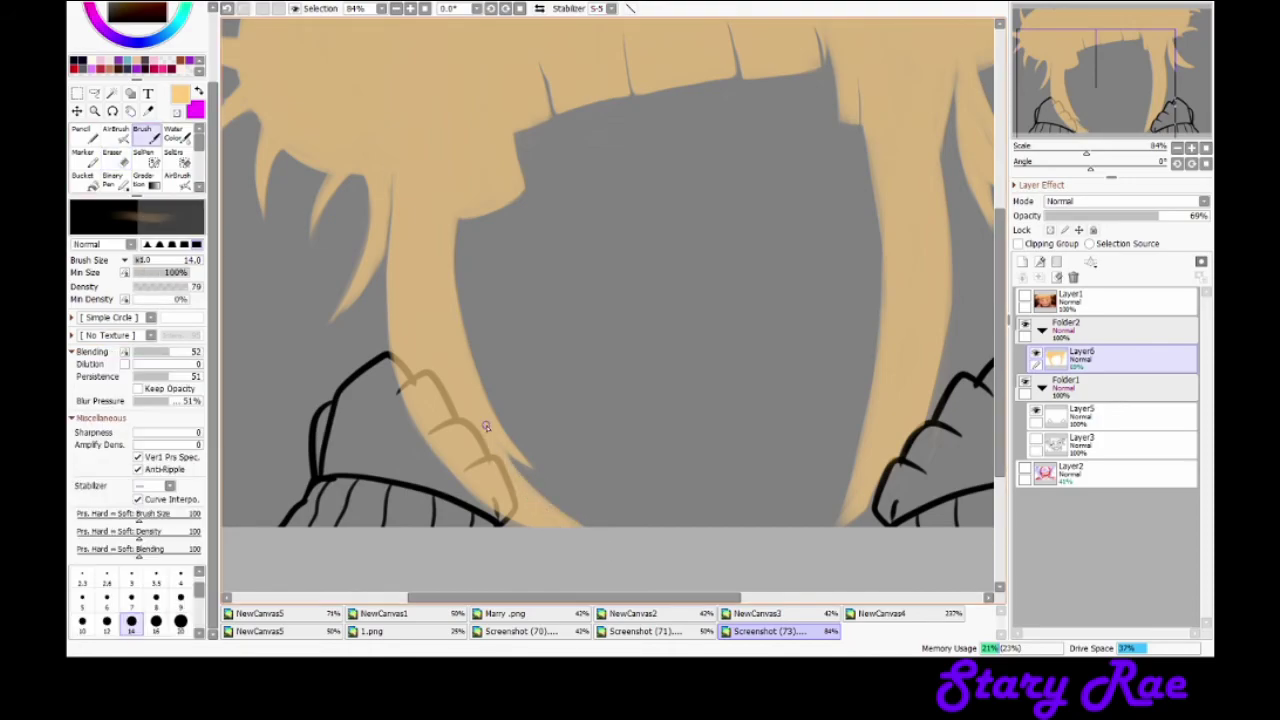
key(e)
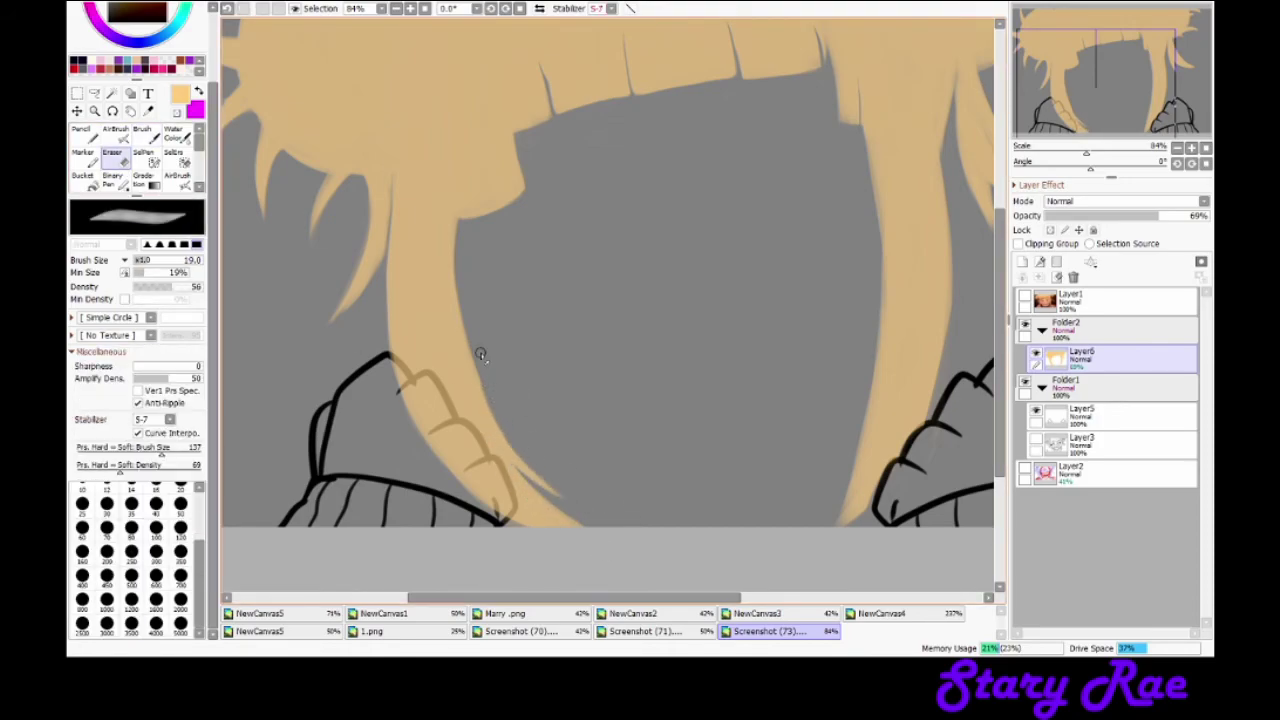
key(b)
key(e)
Step: Refine the long loose strands below the right bun with a size 14 brush and erasers of size 7 and 24
drag(629, 421, 586, 550)
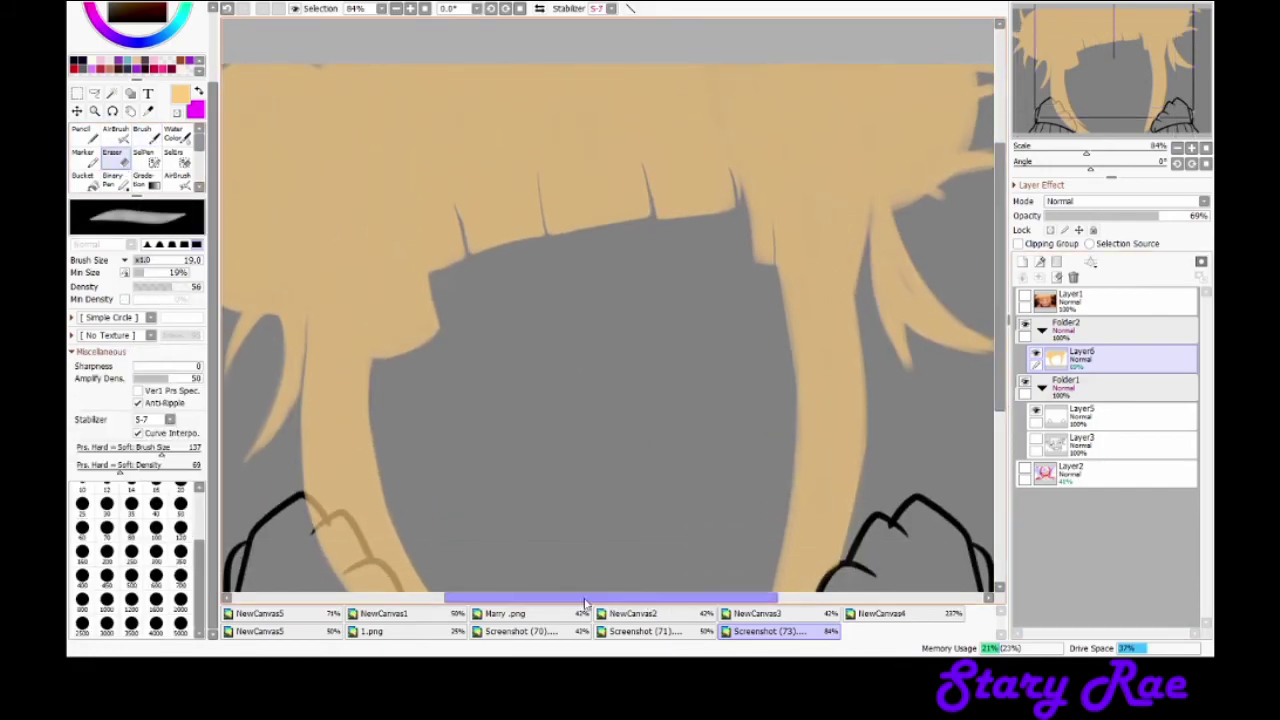
drag(932, 253, 686, 262)
drag(645, 216, 740, 345)
key(b)
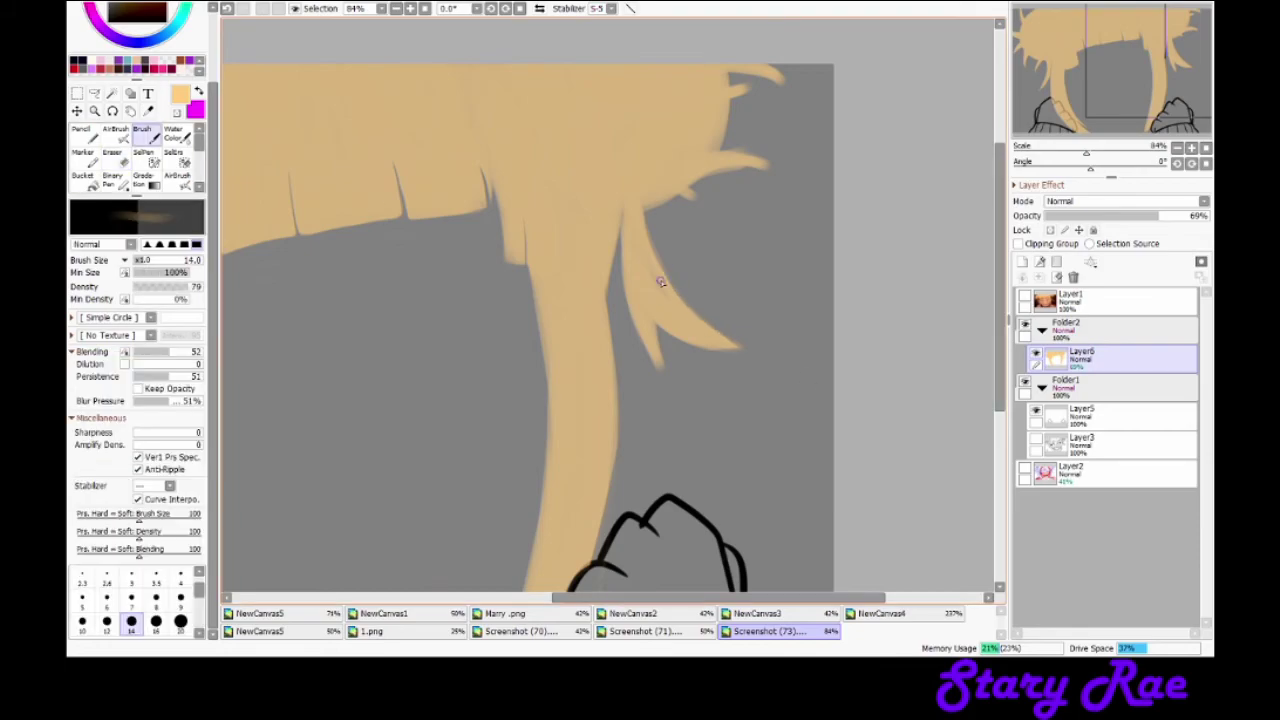
key(e)
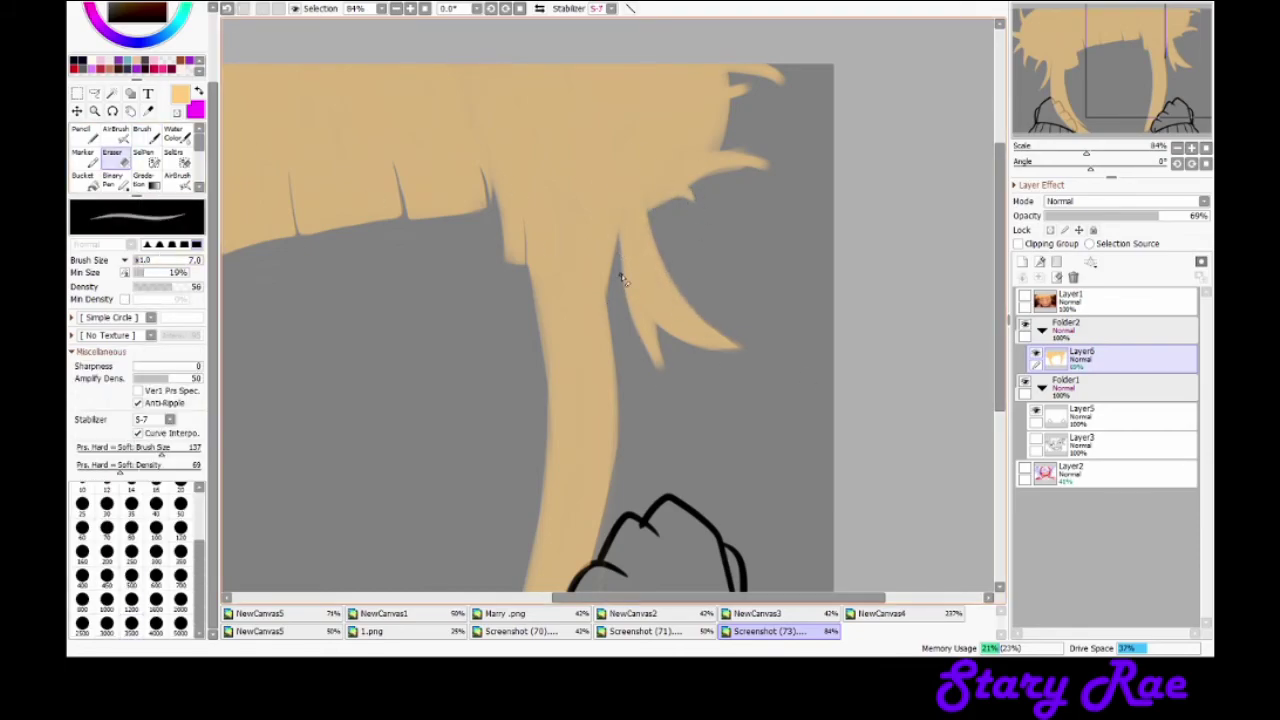
drag(733, 330, 681, 214)
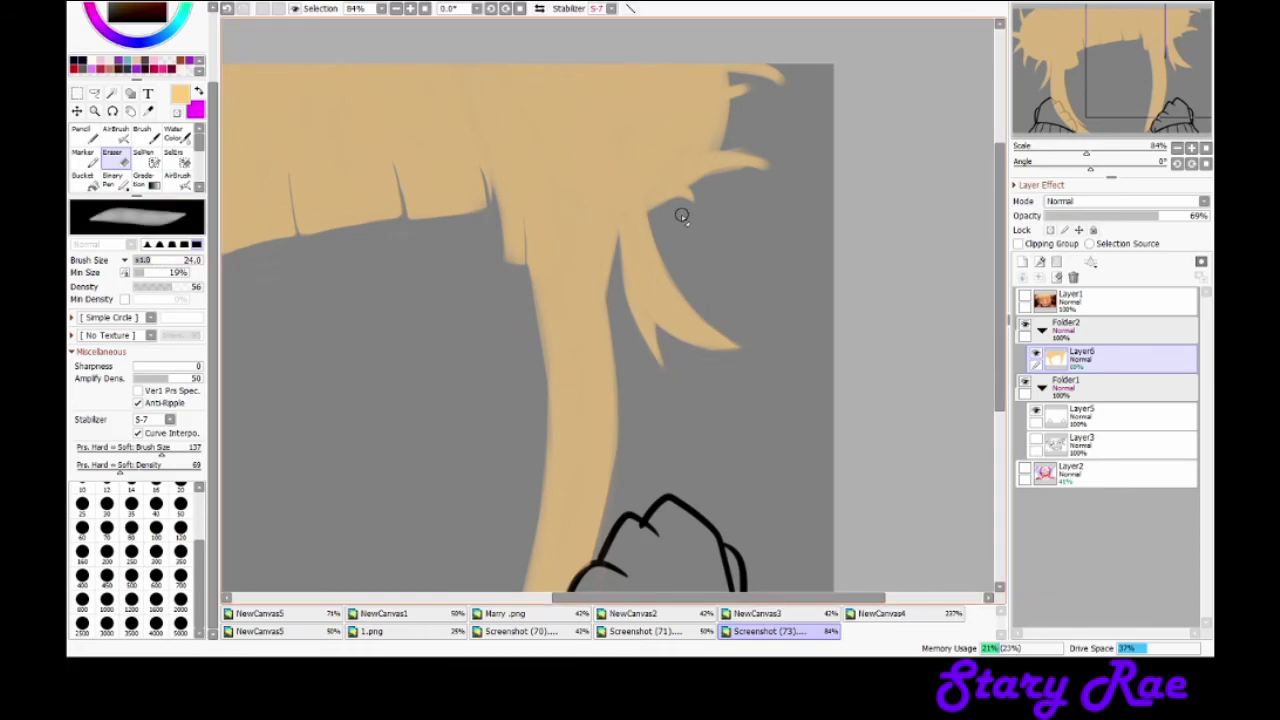
Step: Sharpen the tips of the right bun's upper loose strands with a size 10 eraser and a size 14 brush
drag(758, 146, 768, 167)
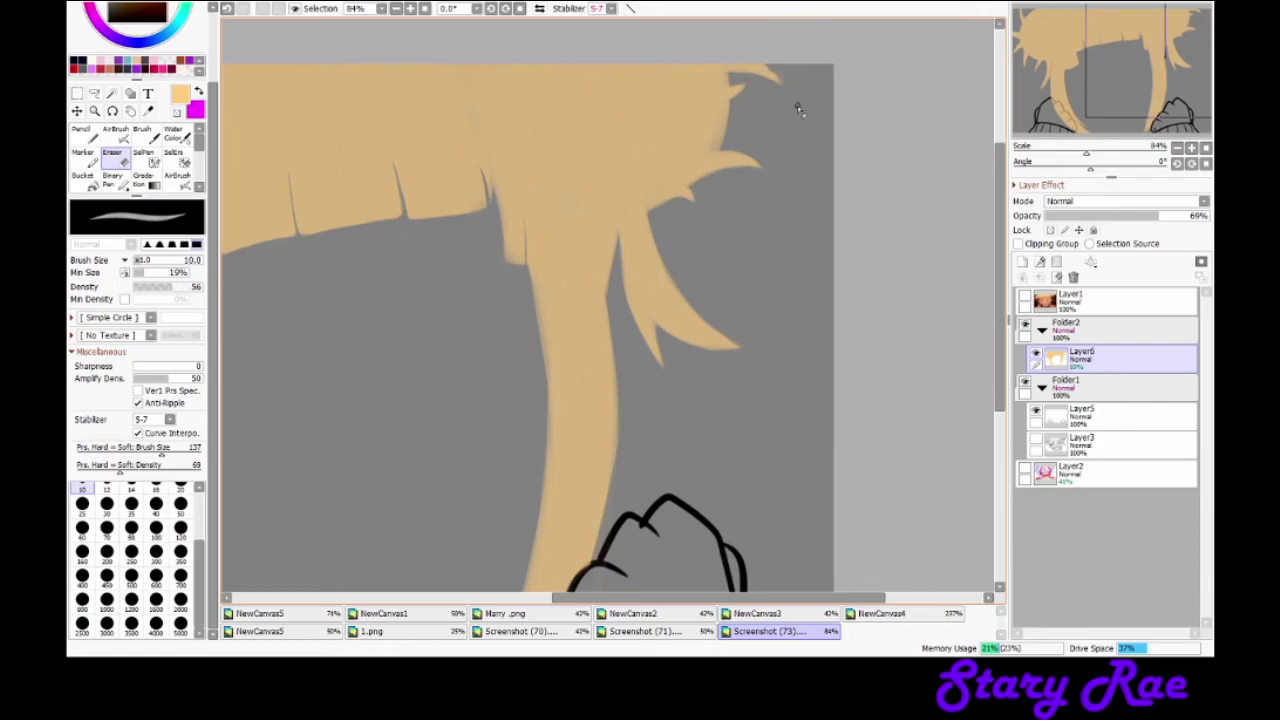
key(b)
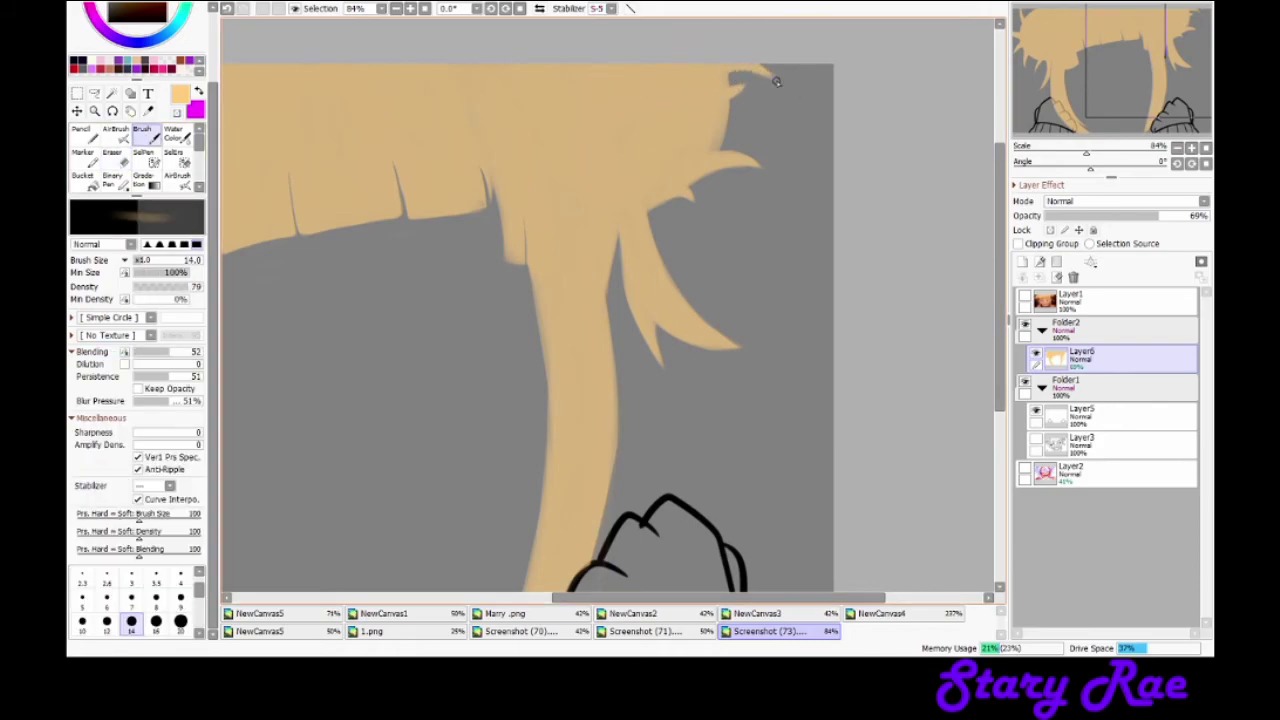
key(e)
Step: Cut a thin slit between the left bang and the side lock with a size 10 eraser
scroll(735, 125, down, 2)
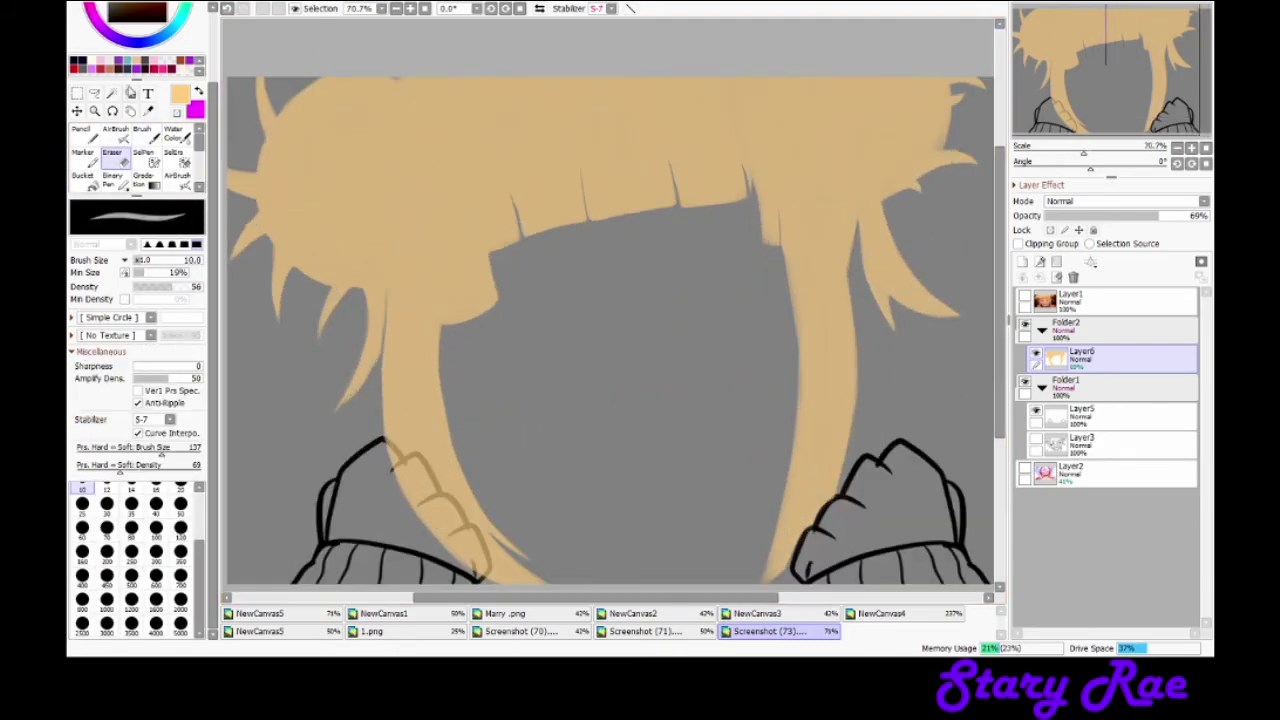
key(b)
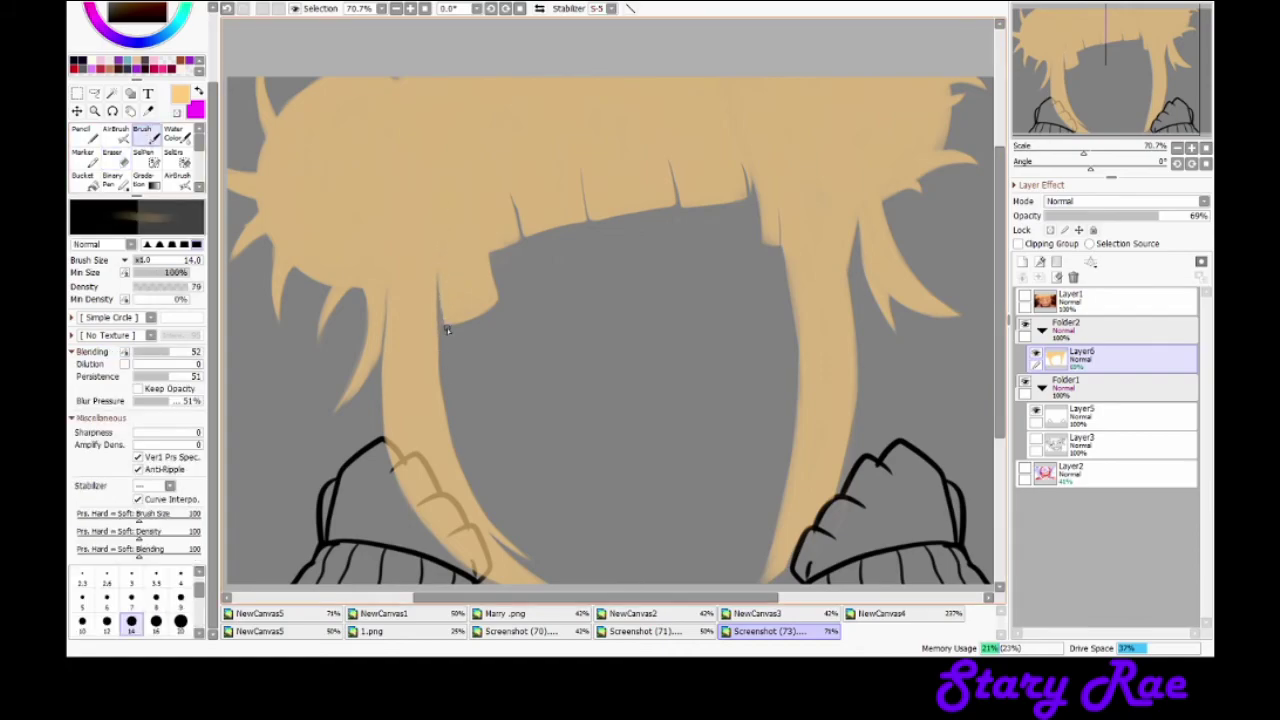
scroll(637, 307, down, 3)
Step: Split the right side lock's lower end into pointed strands with the brush and a size 10 eraser
scroll(926, 331, up, 4)
key(e)
key(b)
mouse_move(653, 425)
mouse_down()
mouse_move(696, 370)
mouse_move(632, 440)
mouse_up()
key(e)
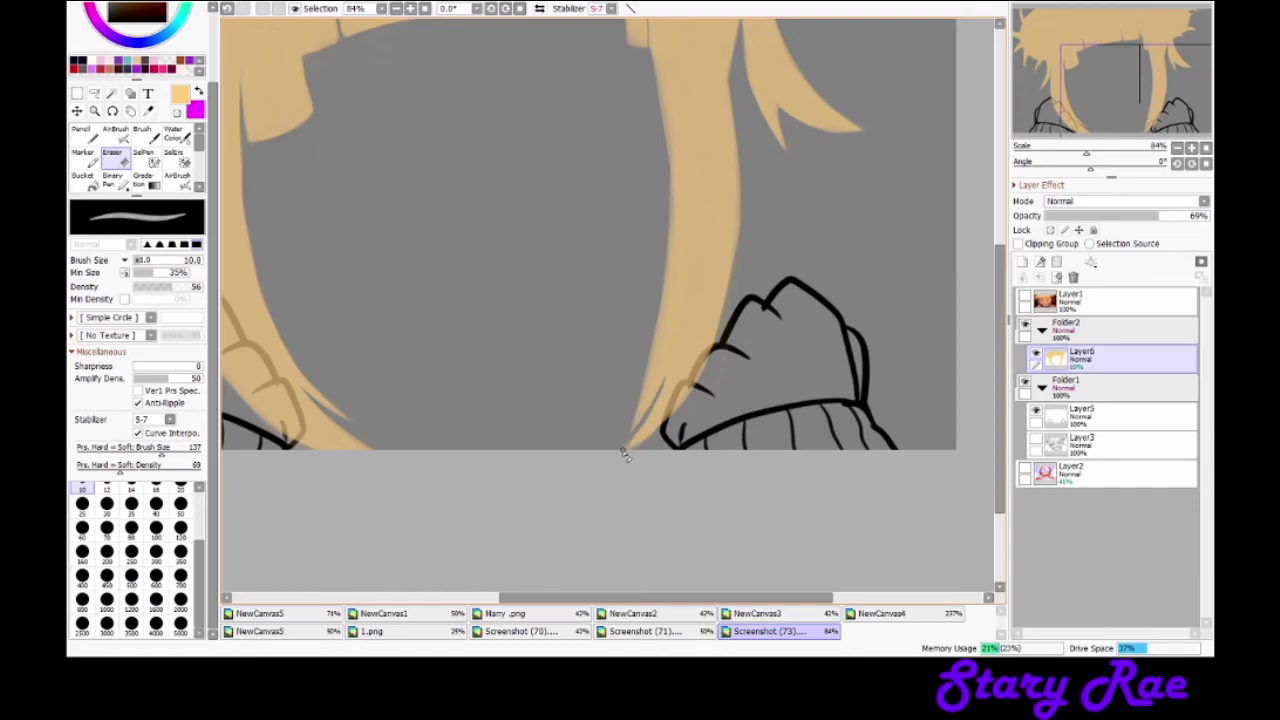
Step: Erase the hair color overlapping both fists above the ribbed cuffs with an eraser at 0% minimum size and density 100
drag(714, 348, 692, 378)
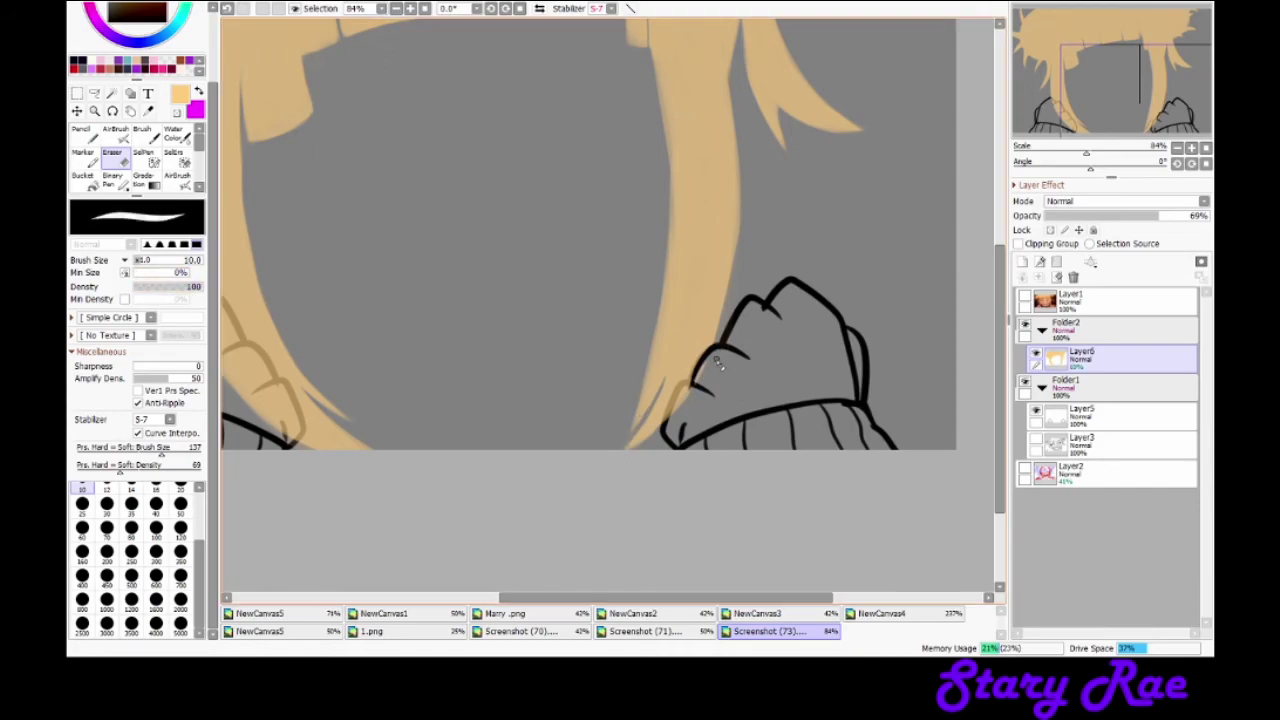
scroll(685, 390, left, 3)
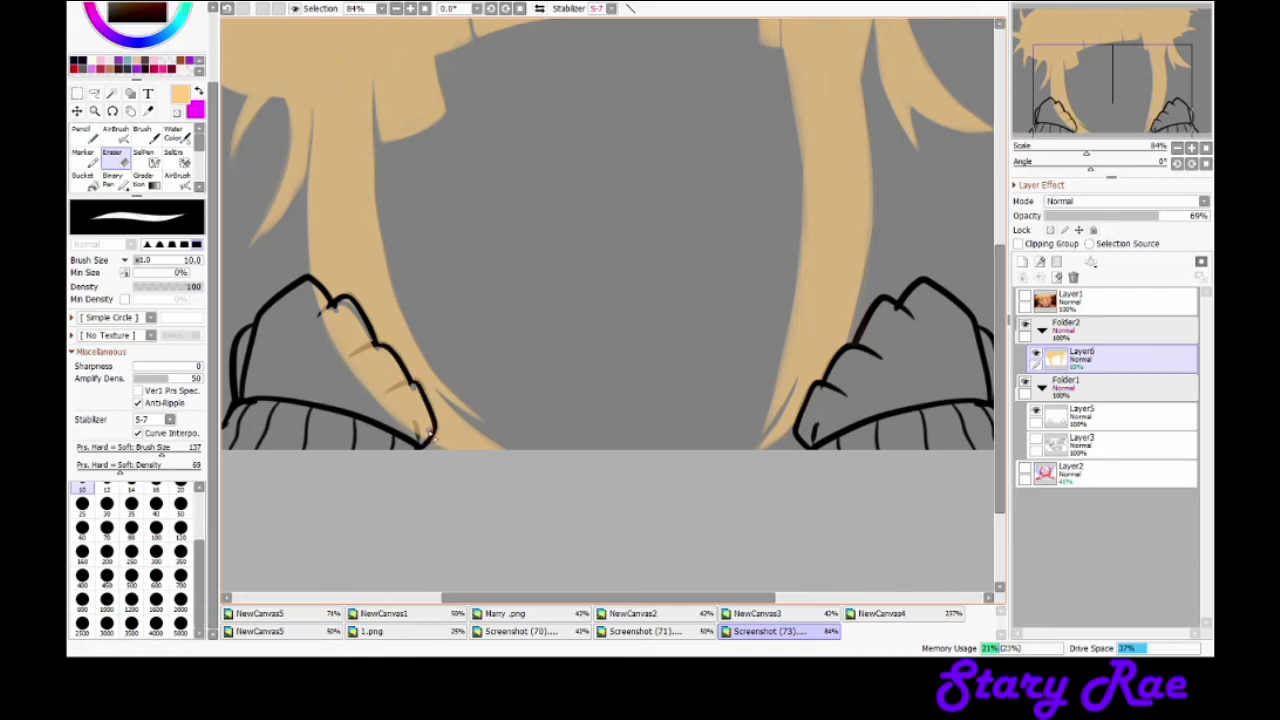
key(bracketright)
key(bracketright)
key(bracketright)
key(bracketright)
mouse_move(390, 375)
mouse_down()
mouse_move(330, 315)
mouse_move(383, 366)
mouse_up()
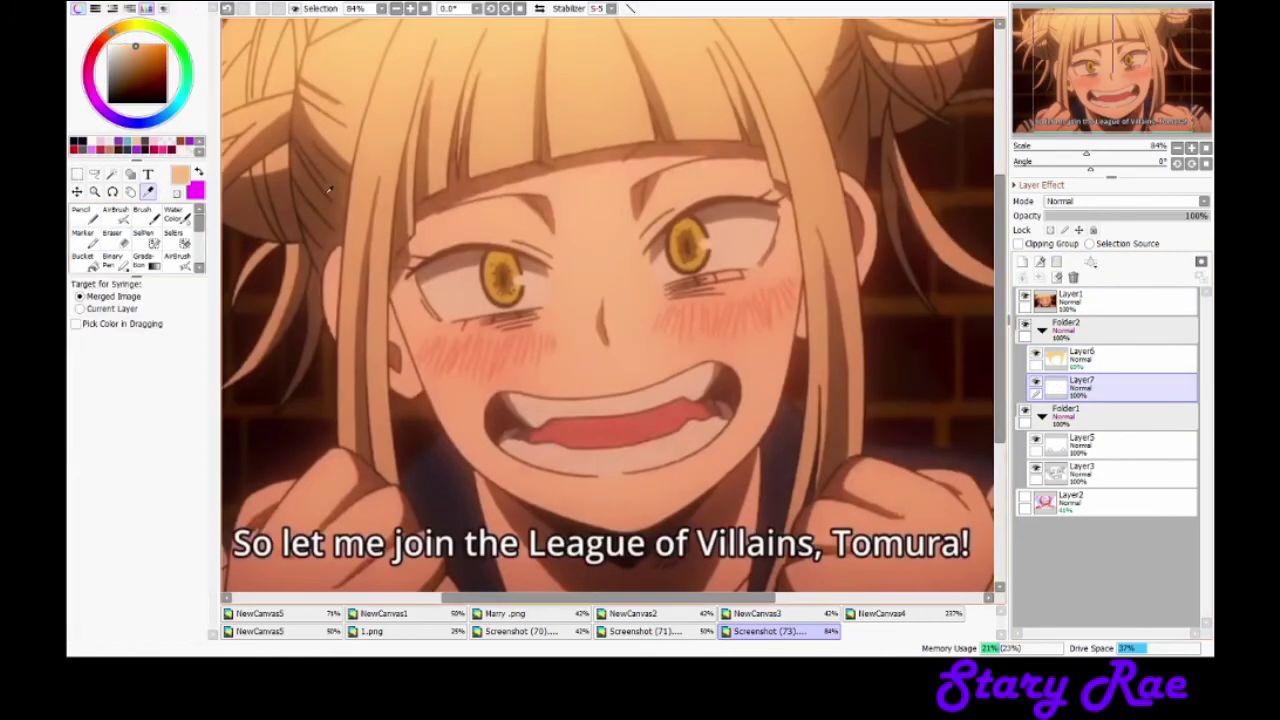
key(b)
drag(380, 285, 400, 390)
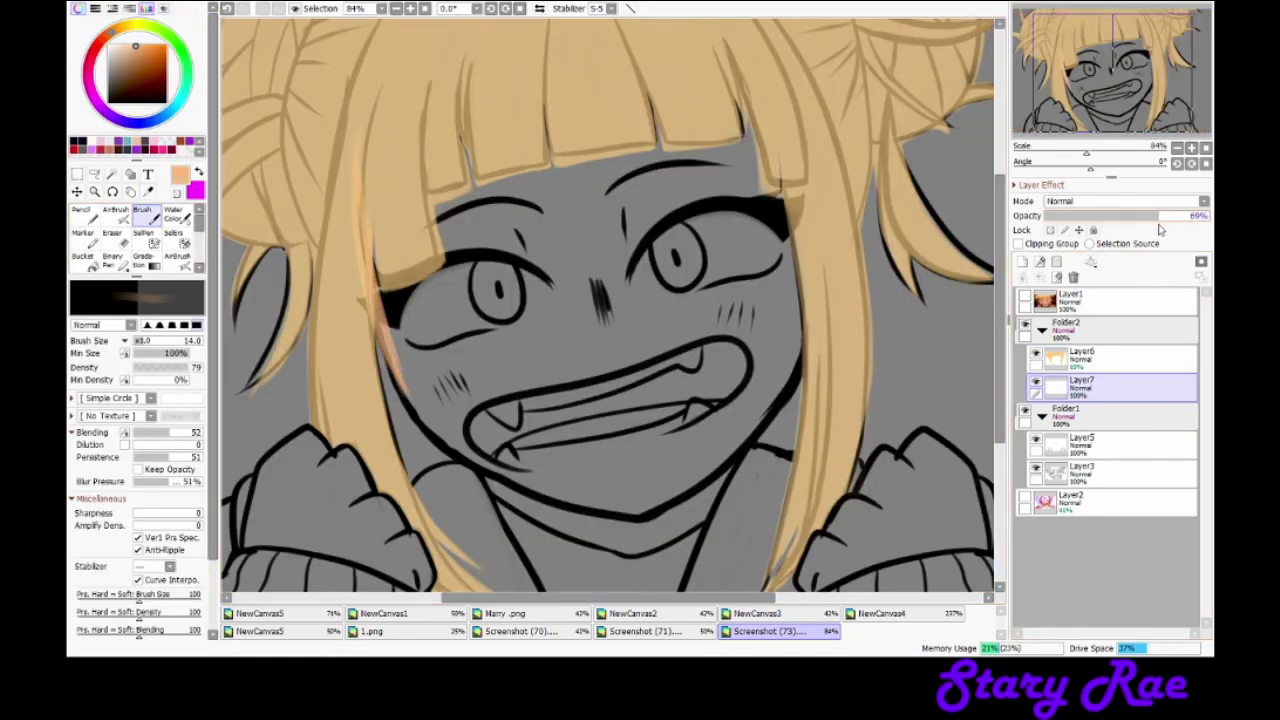
key(bracketright)
key(bracketright)
key(bracketright)
key(bracketright)
key(bracketright)
drag(400, 143, 608, 297)
key(ctrl+z)
Step: Lower Layer7's opacity to 47% and fill the main face area with the skin color using the Pencil
click(80, 213)
key(ctrl+z)
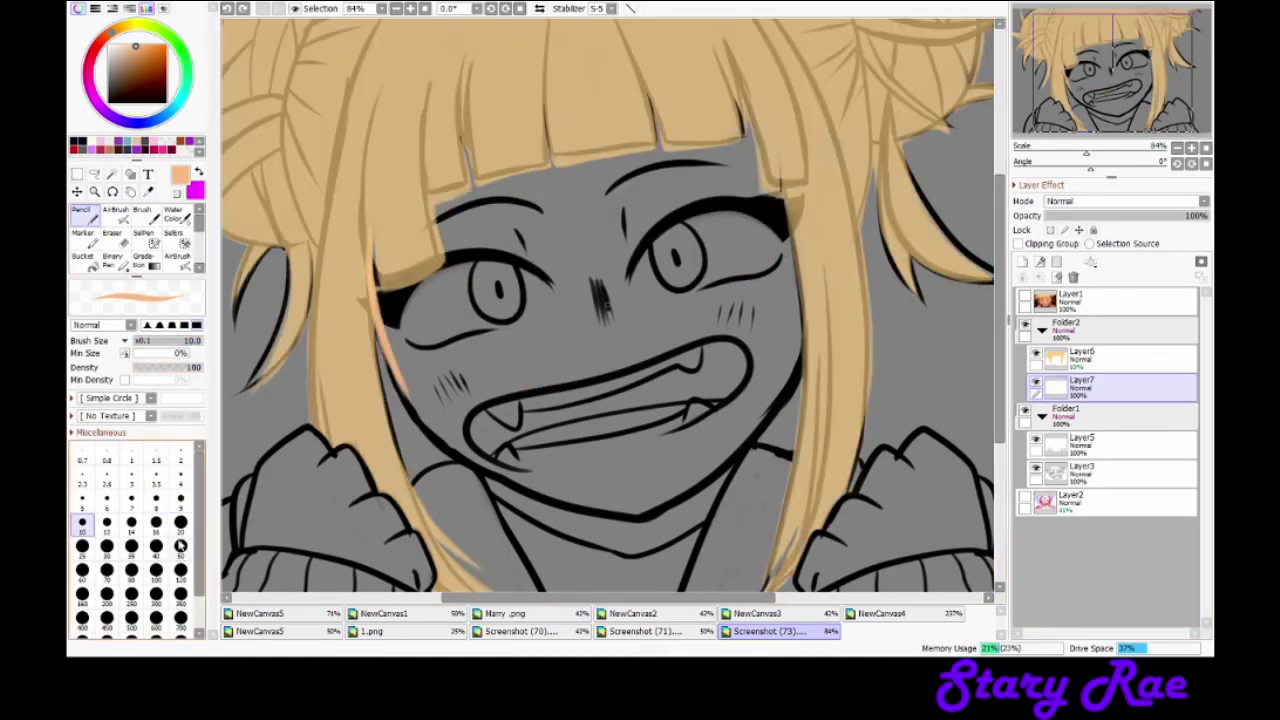
click(180, 570)
drag(640, 100, 674, 115)
key(ctrl+z)
drag(1205, 215, 1122, 215)
mouse_move(560, 90)
mouse_down()
mouse_move(700, 250)
mouse_move(506, 371)
mouse_move(560, 420)
mouse_up()
Step: Draw the left jaw outline down to the chin with a size 20 Pencil
click(180, 521)
click(180, 521)
mouse_move(375, 300)
mouse_down()
mouse_move(440, 440)
mouse_move(640, 520)
mouse_move(455, 448)
mouse_move(517, 484)
mouse_up()
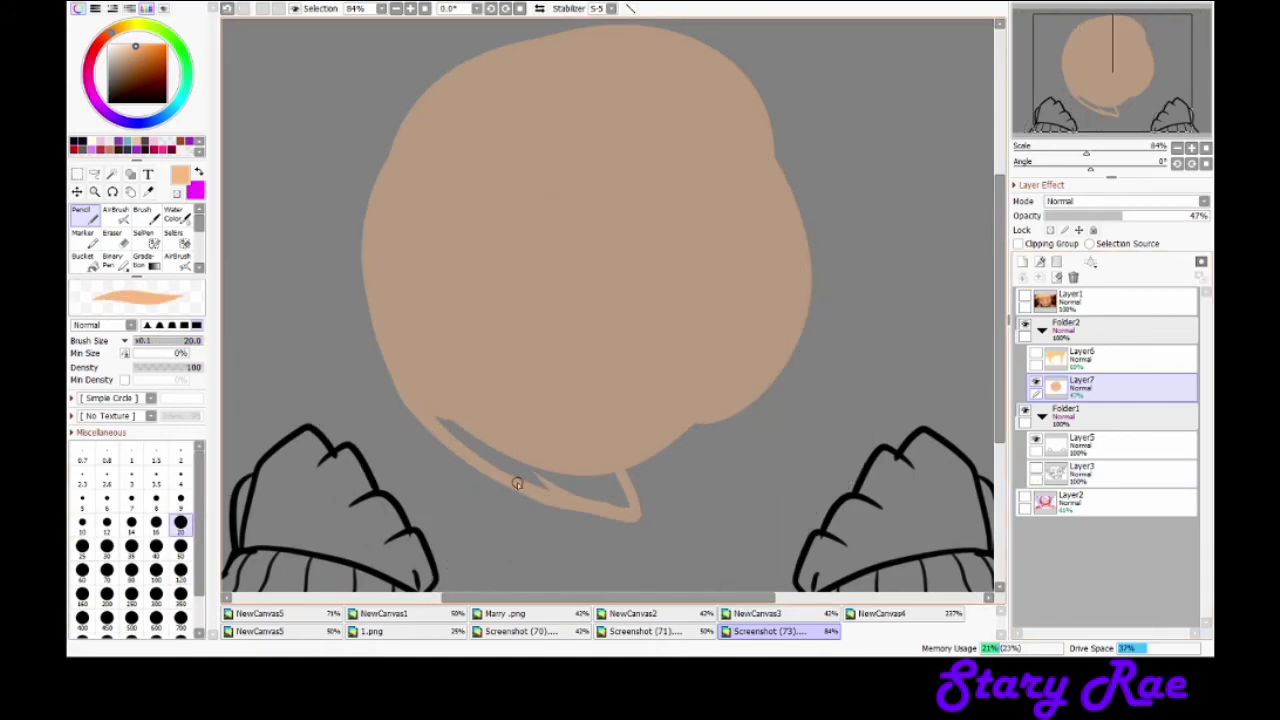
mouse_move(560, 25)
mouse_down()
mouse_move(240, 300)
mouse_move(640, 530)
mouse_up()
Step: Mirror a copy of the left jaw outline onto the right side and merge it into Layer7
key(ctrl+t)
mouse_move(517, 380)
mouse_down()
mouse_move(737, 380)
mouse_move(659, 410)
mouse_up()
key(Escape)
click(1040, 277)
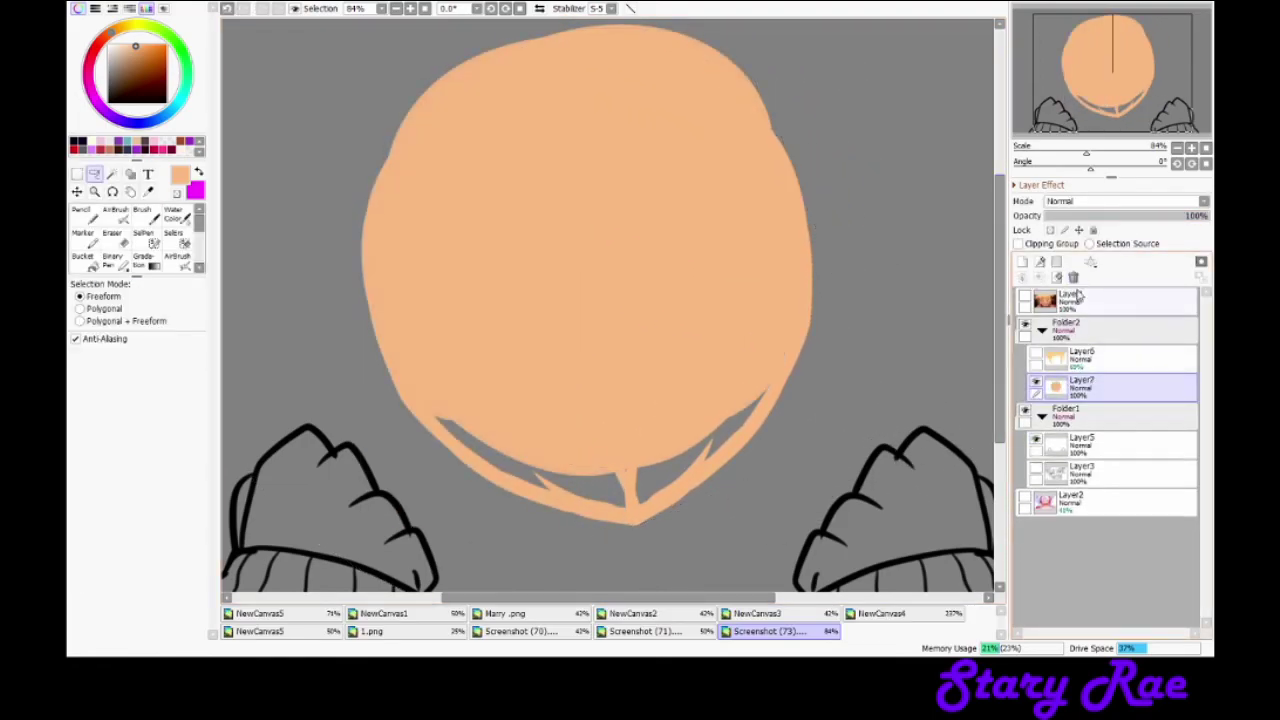
Step: Set Layer7's opacity to 54% and fill the remaining gaps along the jaw with a size 20 Pencil
drag(1195, 215, 1134, 215)
click(82, 212)
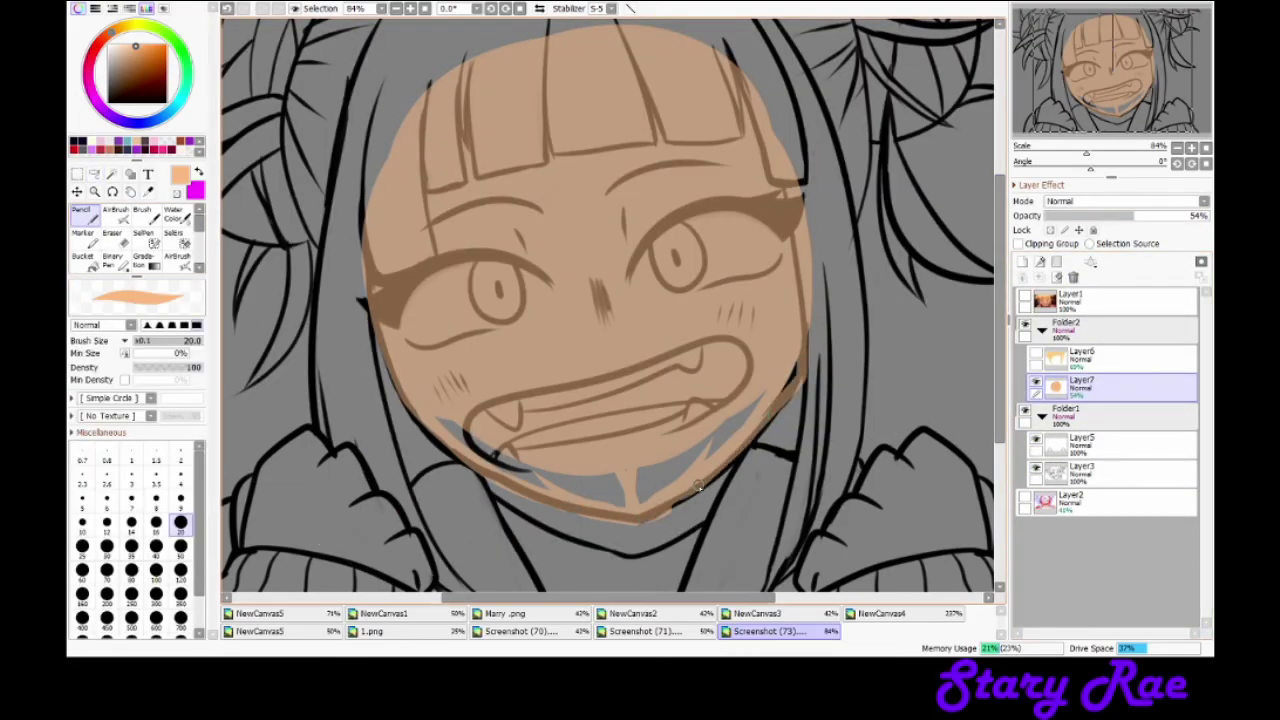
mouse_move(385, 350)
mouse_down()
mouse_move(520, 480)
mouse_move(790, 360)
mouse_move(800, 335)
mouse_up()
key(b)
key(n)
Step: Remove the left half of the face's skin fill along a slanted line from the bangs to the chin
key(e)
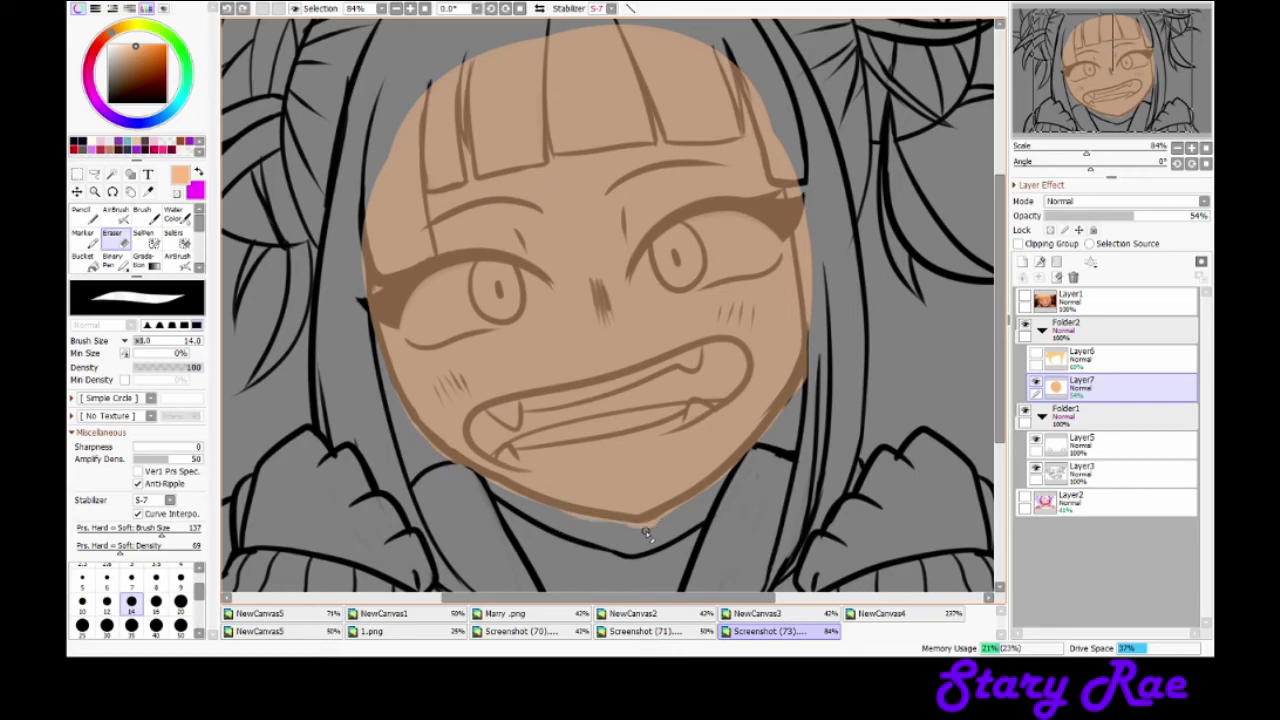
drag(150, 340, 190, 340)
mouse_move(580, 40)
mouse_down()
mouse_move(600, 515)
mouse_move(515, 60)
mouse_up()
mouse_move(450, 90)
mouse_down()
mouse_move(500, 395)
mouse_move(555, 385)
mouse_up()
Step: Trim the skin fill's right edge to the face line art with a size 13 eraser and a size 3 Pencil
key(n)
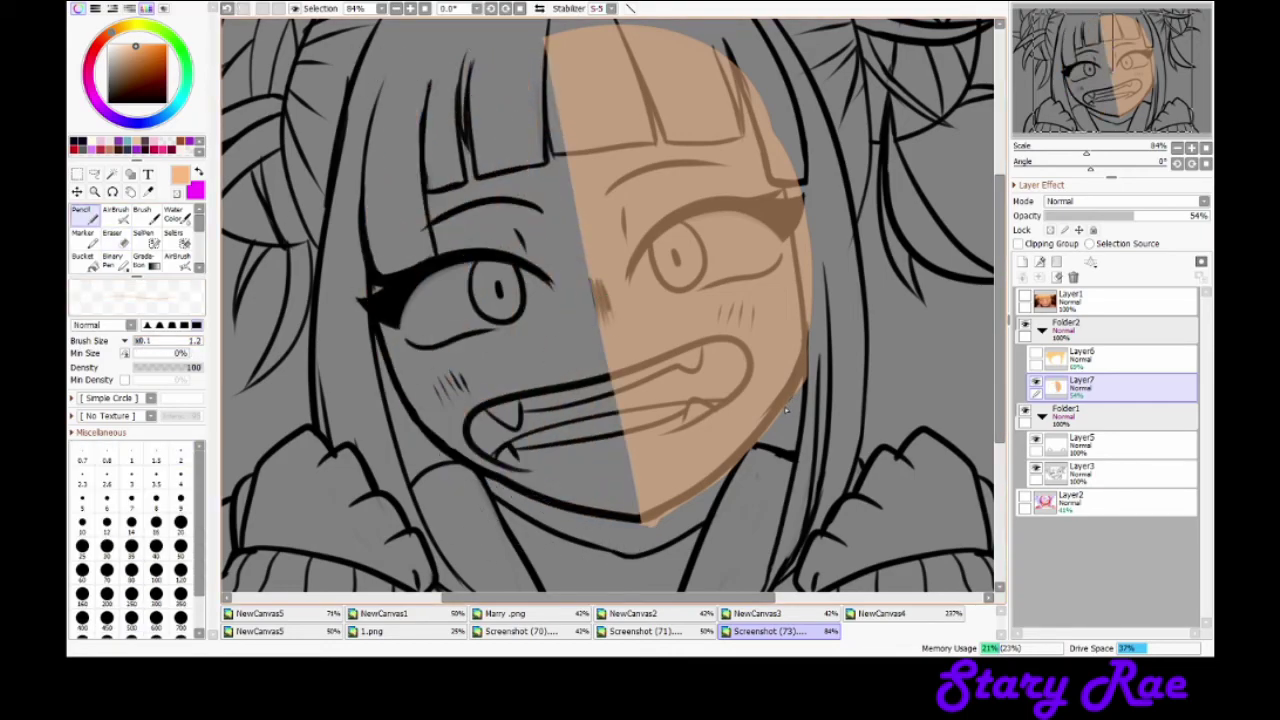
key(e)
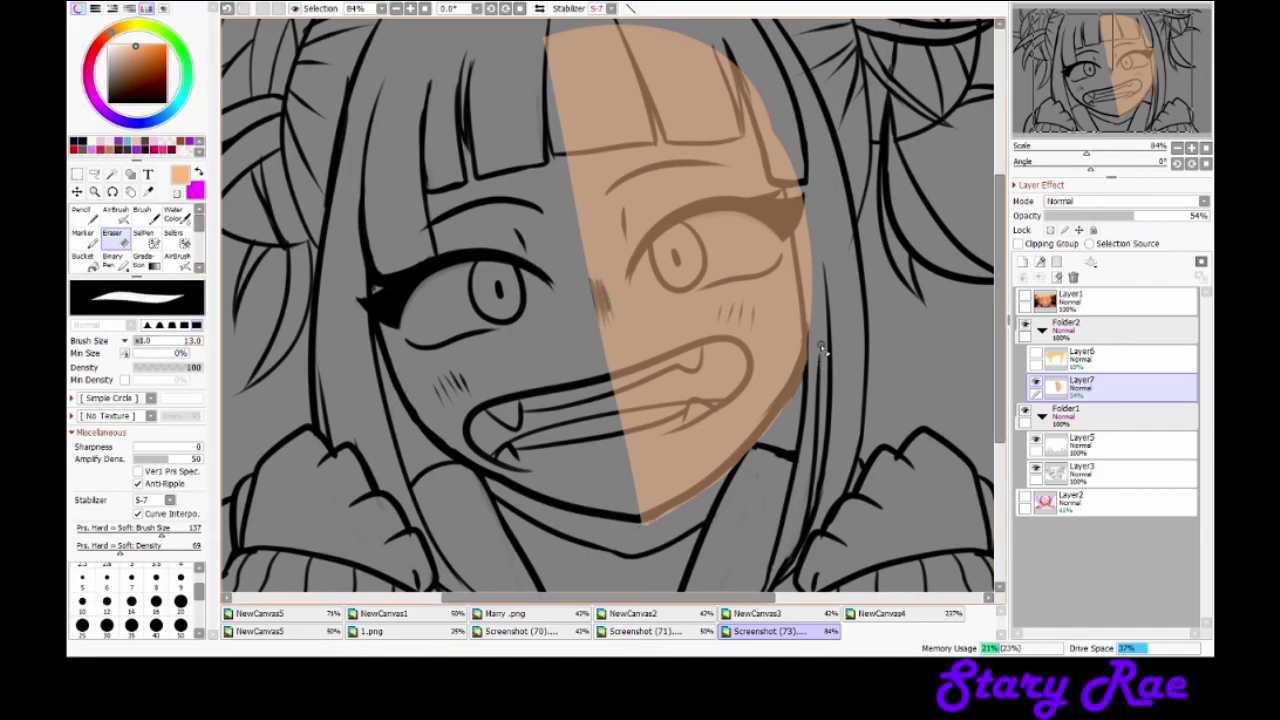
key(n)
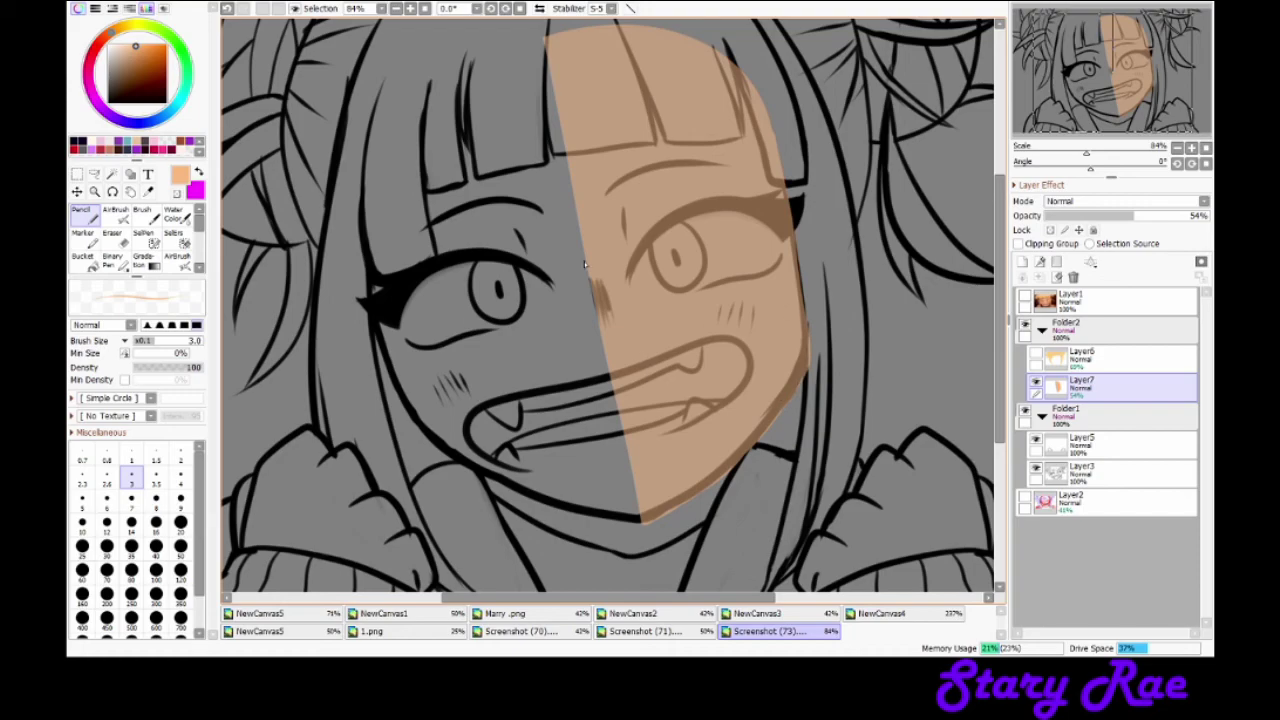
Step: Mirror and rotate a copy of the right face half onto the left side and merge it into Layer7
key(ctrl+t)
drag(540, 262, 664, 364)
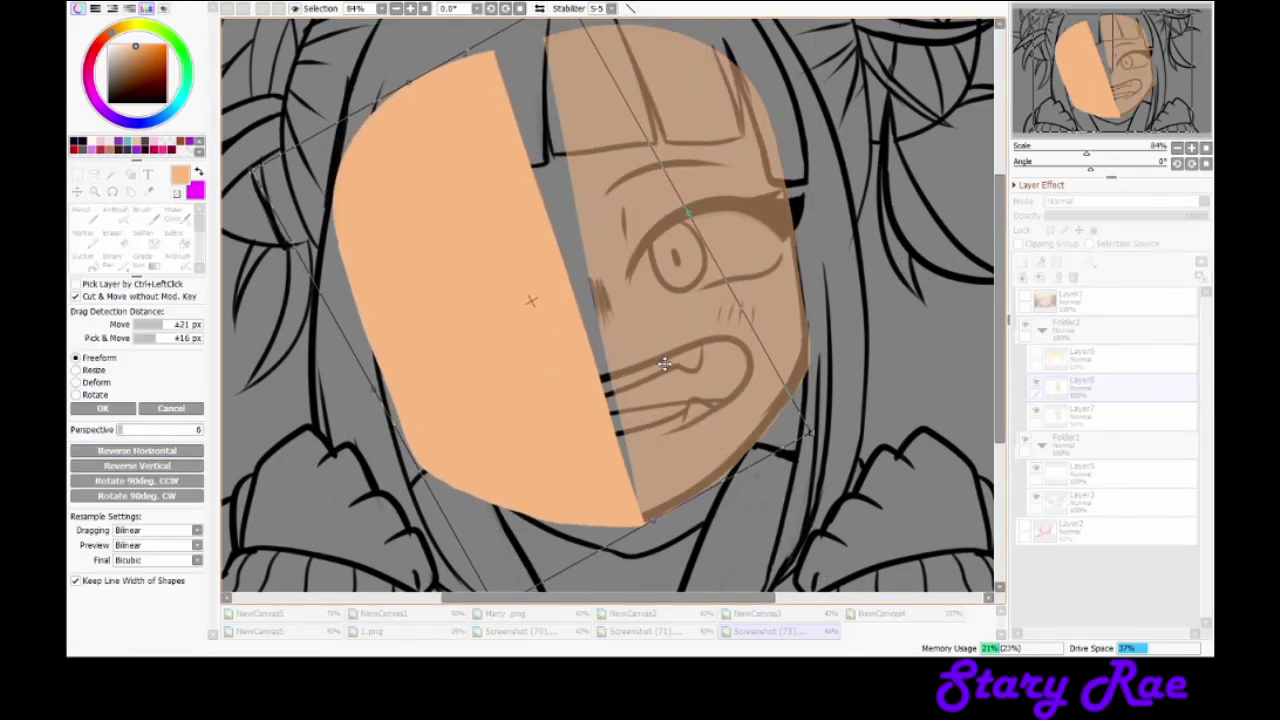
drag(472, 318, 566, 266)
key(ctrl+z)
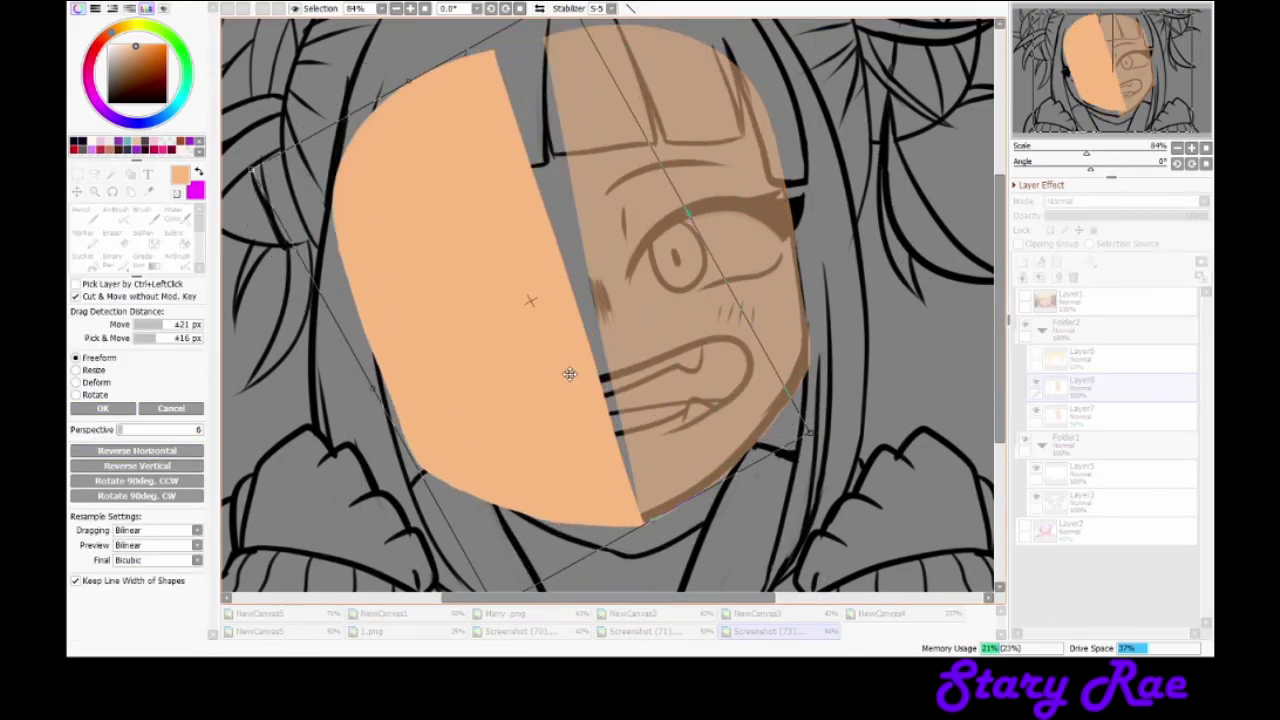
key(Return)
key(ctrl+e)
Step: Fill the seam between the face halves with a size 50 Pencil and smooth the outer edges at size 20
click(174, 342)
mouse_move(500, 40)
mouse_down()
mouse_move(550, 85)
mouse_move(537, 266)
mouse_move(630, 495)
mouse_up()
click(160, 343)
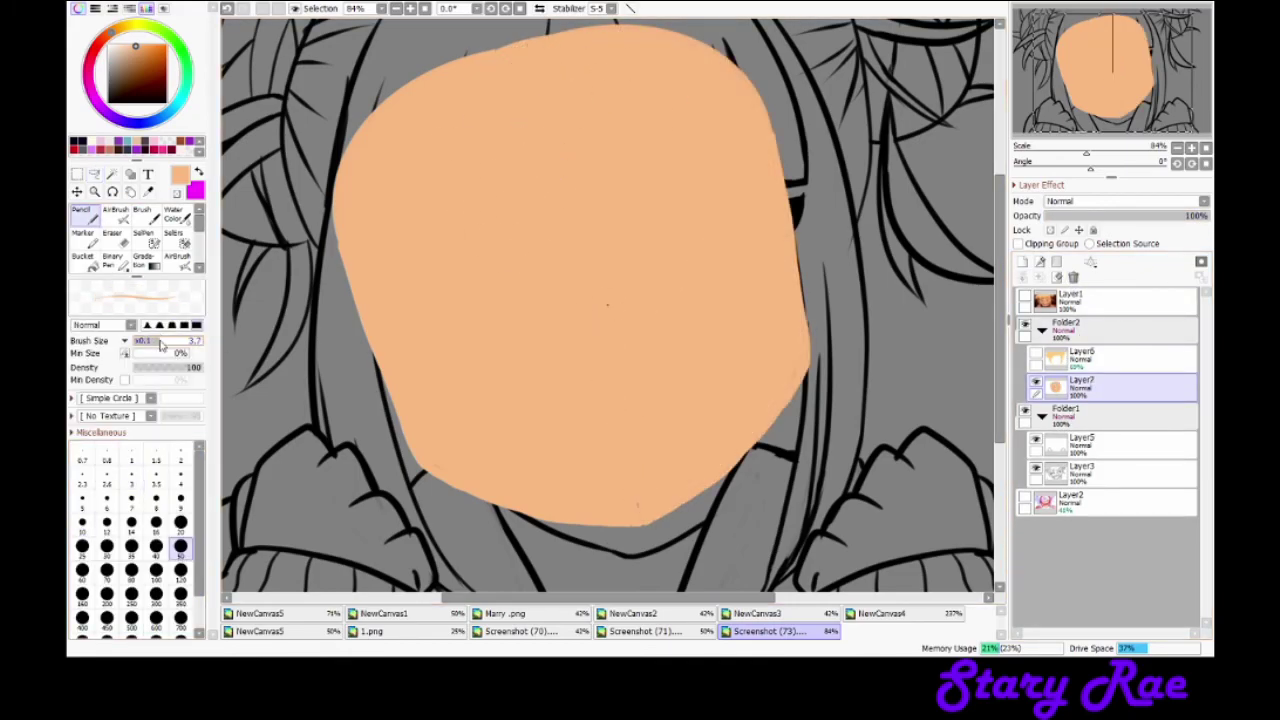
click(82, 522)
drag(808, 355, 775, 135)
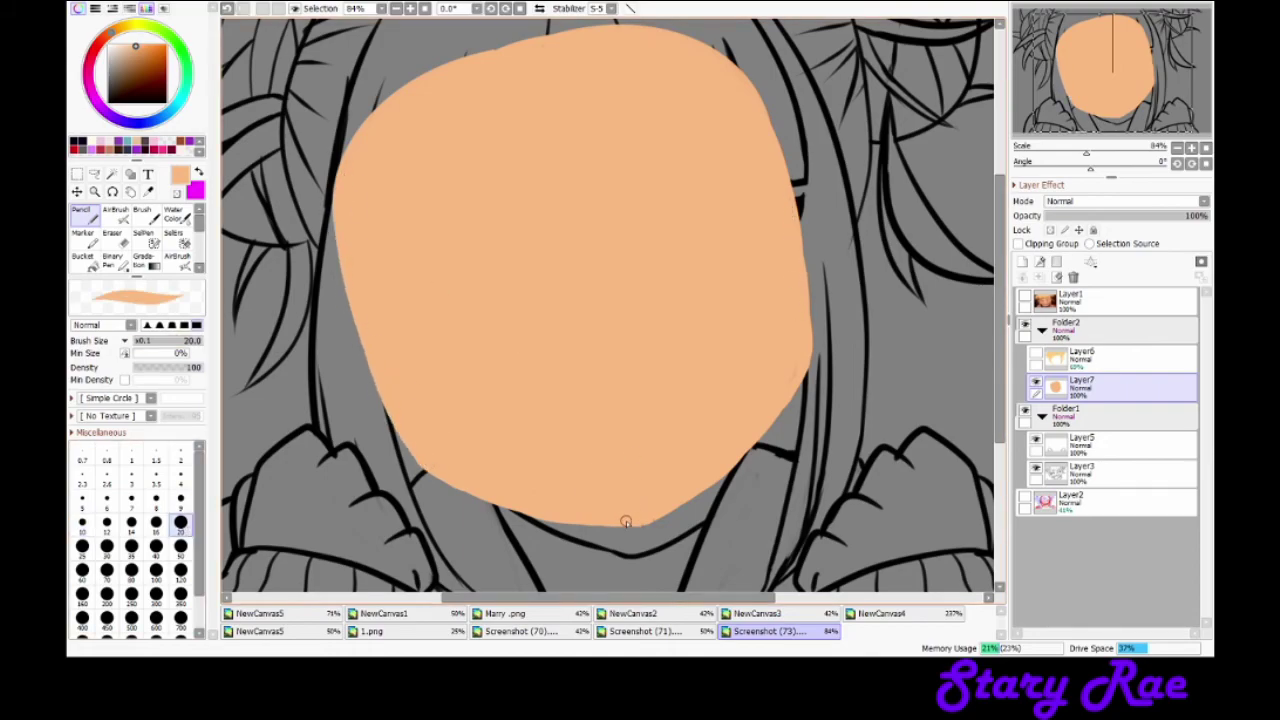
key(e)
key(n)
Step: Lock Layer7's transparency and recolor the face fill a lighter peach with a size 700 Pencil
click(1050, 231)
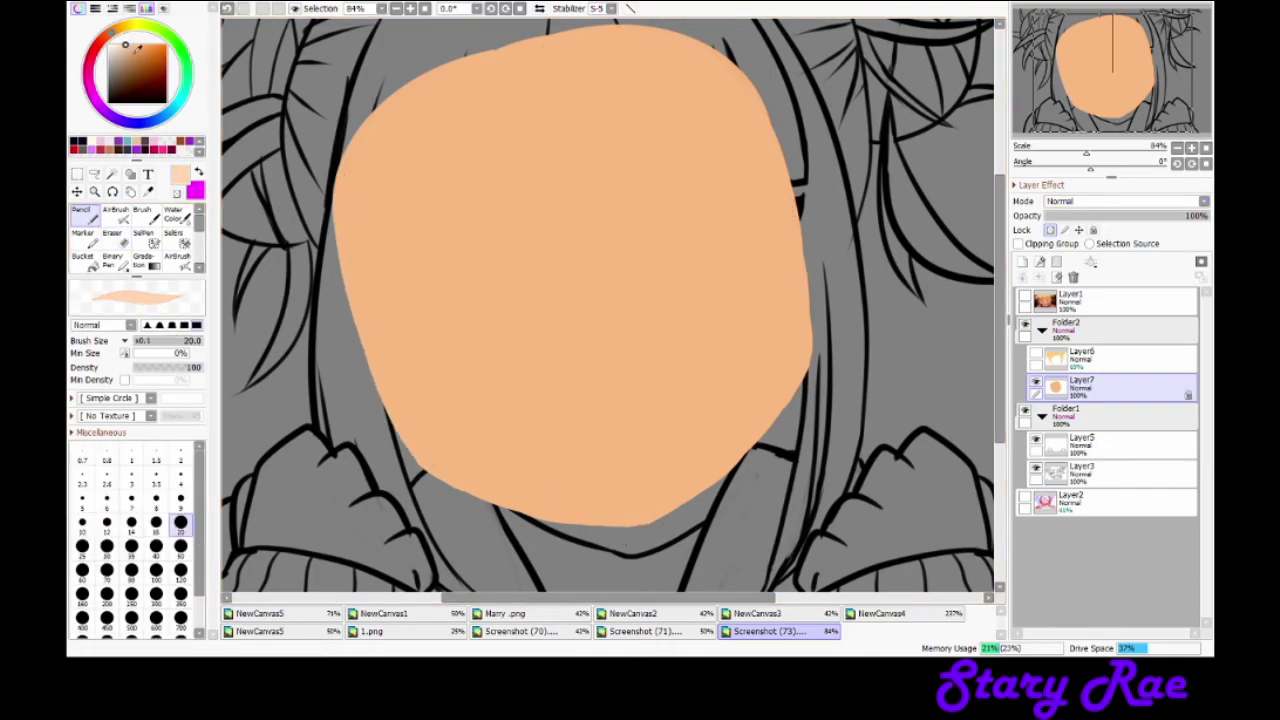
click(180, 617)
drag(570, 200, 570, 420)
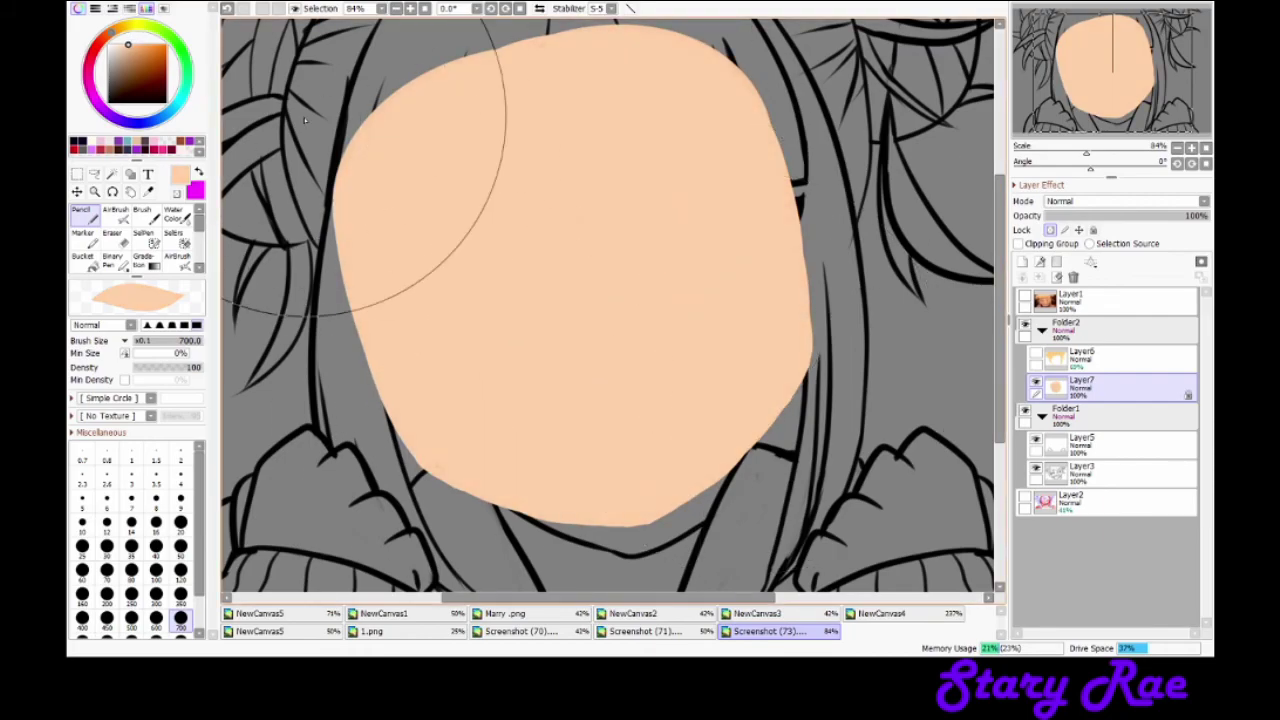
Step: Extend the chin to a point and paint the neck down to the canvas edge with a size 27 brush
key(b)
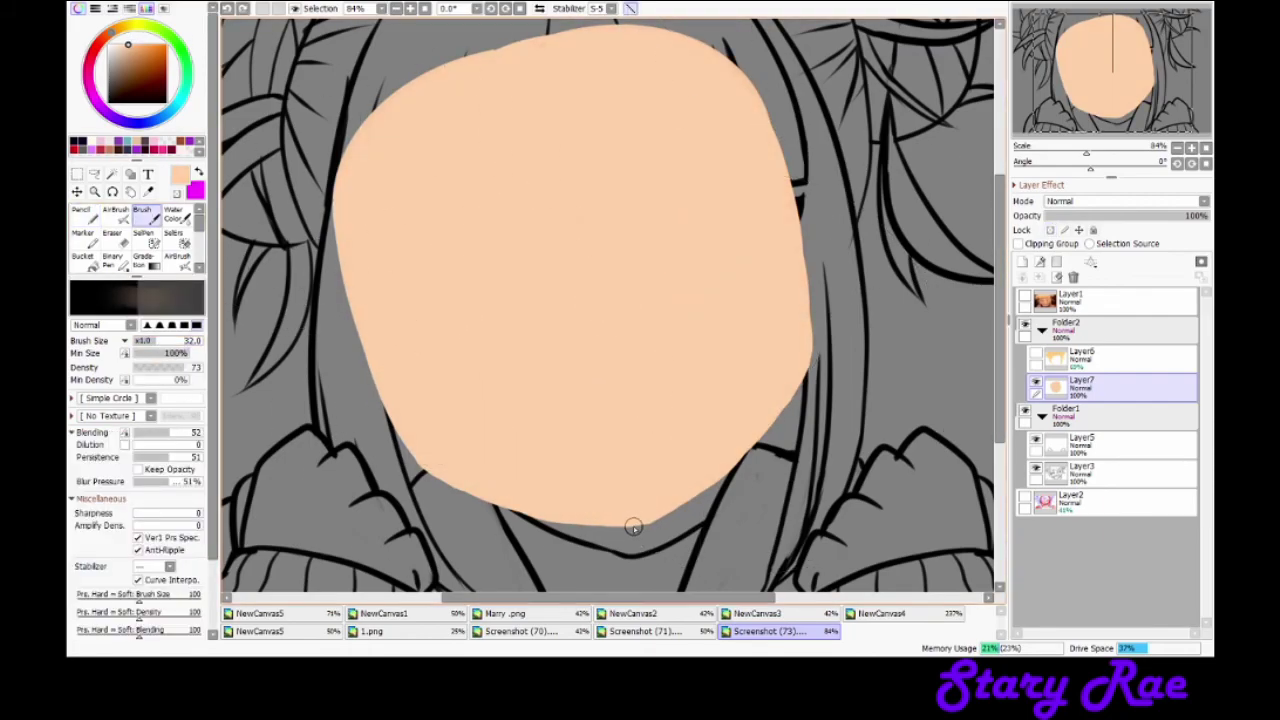
key(b)
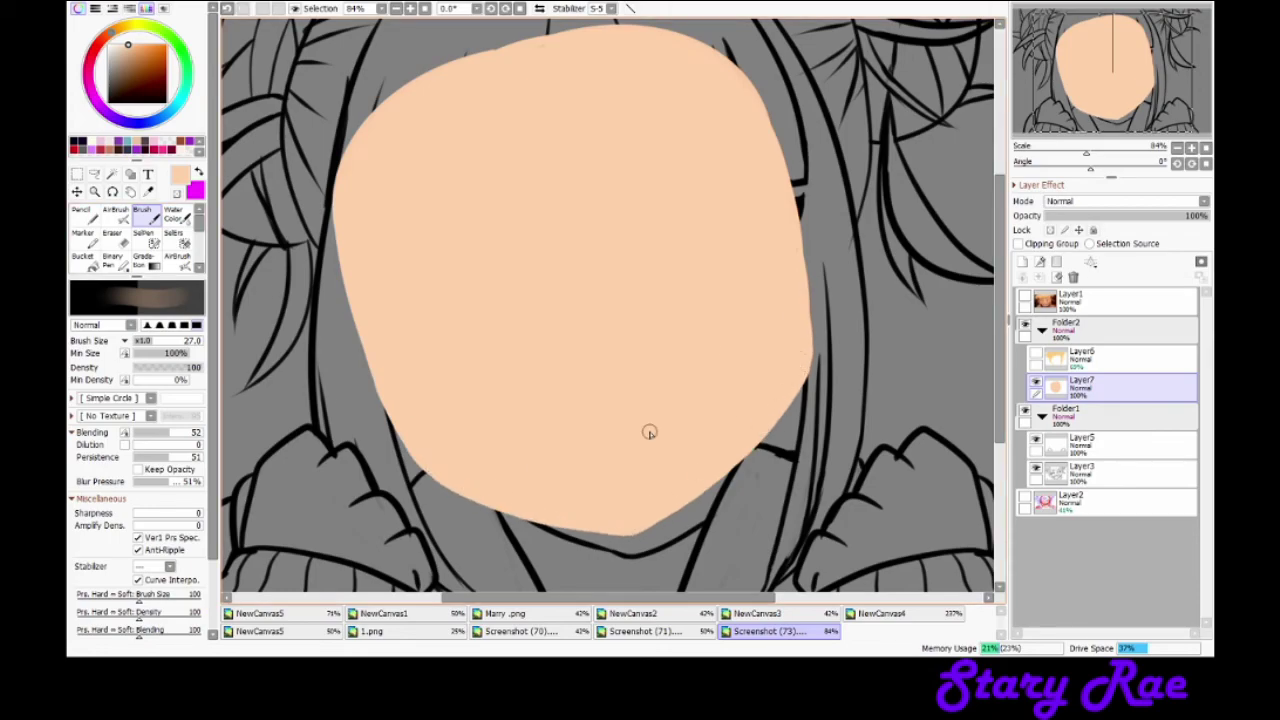
scroll(690, 492, down, 2)
key(ctrl+z)
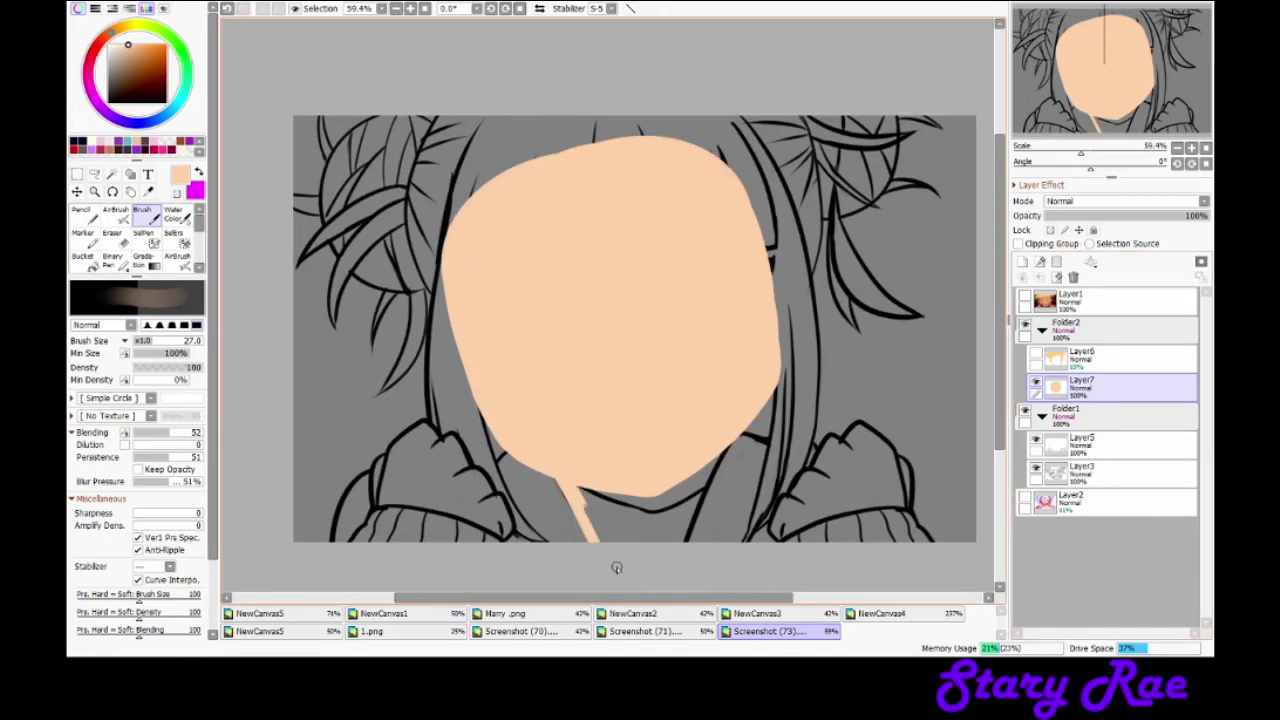
Step: Paint the skin shape of the left hand along its line art on Layer7 with a size 19 Brush
scroll(420, 500, up, 7)
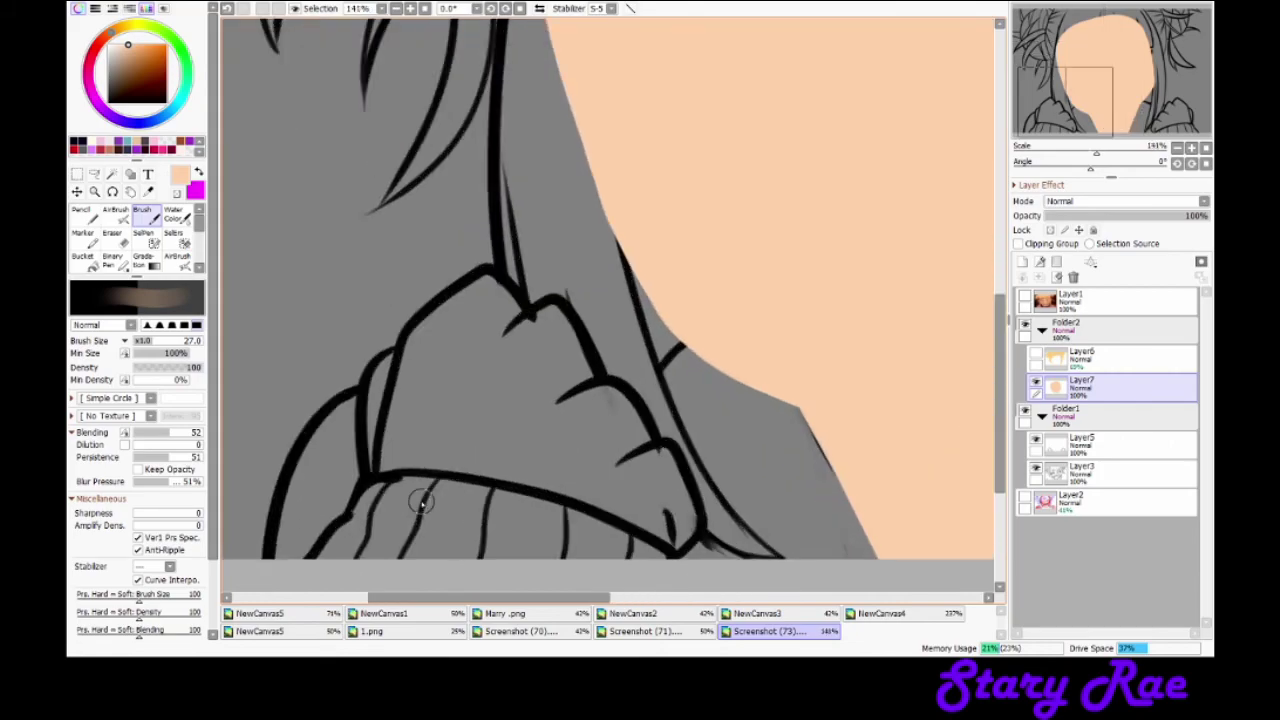
mouse_move(355, 455)
mouse_down()
mouse_move(385, 302)
mouse_move(520, 170)
mouse_up()
mouse_move(594, 217)
mouse_down()
mouse_move(760, 412)
mouse_move(800, 565)
mouse_up()
mouse_move(340, 462)
mouse_down()
mouse_move(390, 277)
mouse_move(345, 455)
mouse_move(686, 530)
mouse_move(800, 570)
mouse_up()
drag(395, 432, 790, 560)
mouse_move(372, 395)
mouse_down()
mouse_move(575, 245)
mouse_move(663, 323)
mouse_move(790, 550)
mouse_move(380, 443)
mouse_move(730, 420)
mouse_move(757, 514)
mouse_move(443, 294)
mouse_move(634, 434)
mouse_up()
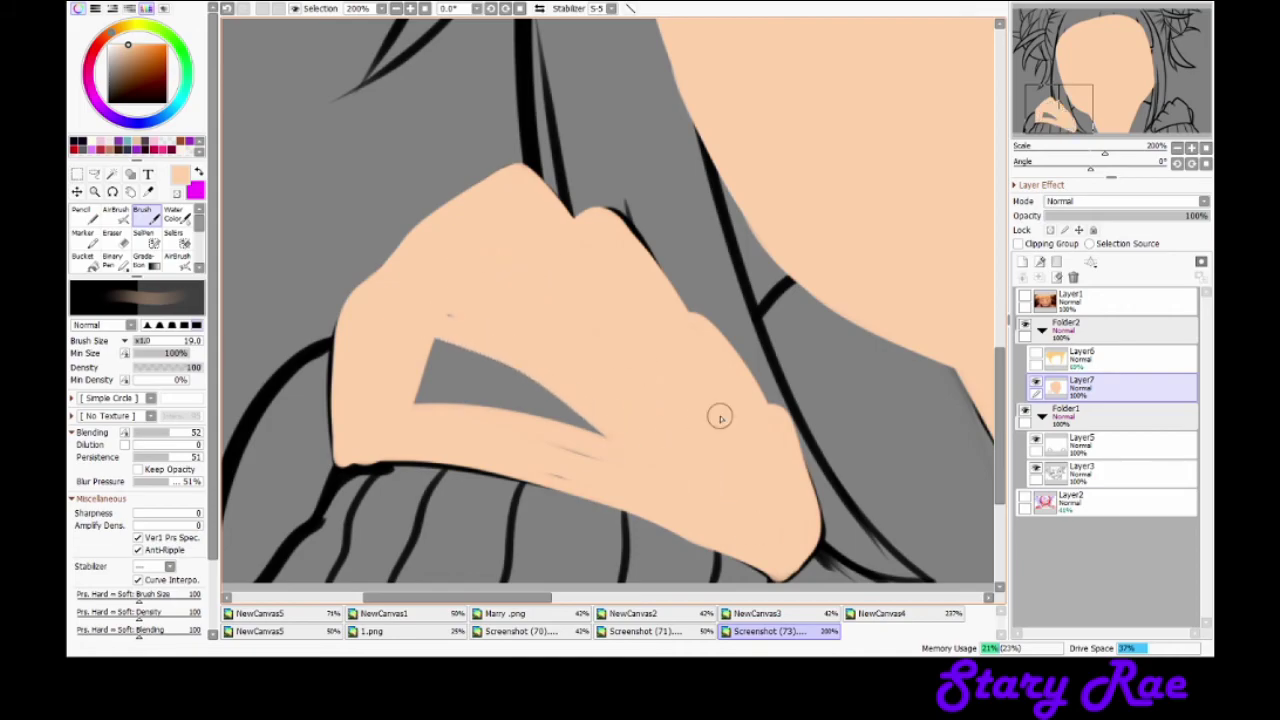
Step: Fade the Folder1 line art to about 45% opacity and fill the remaining gap in the left hand on Layer7
click(1066, 410)
click(1119, 215)
click(1110, 381)
mouse_move(425, 385)
mouse_down()
mouse_move(500, 343)
mouse_move(571, 426)
mouse_up()
key(e)
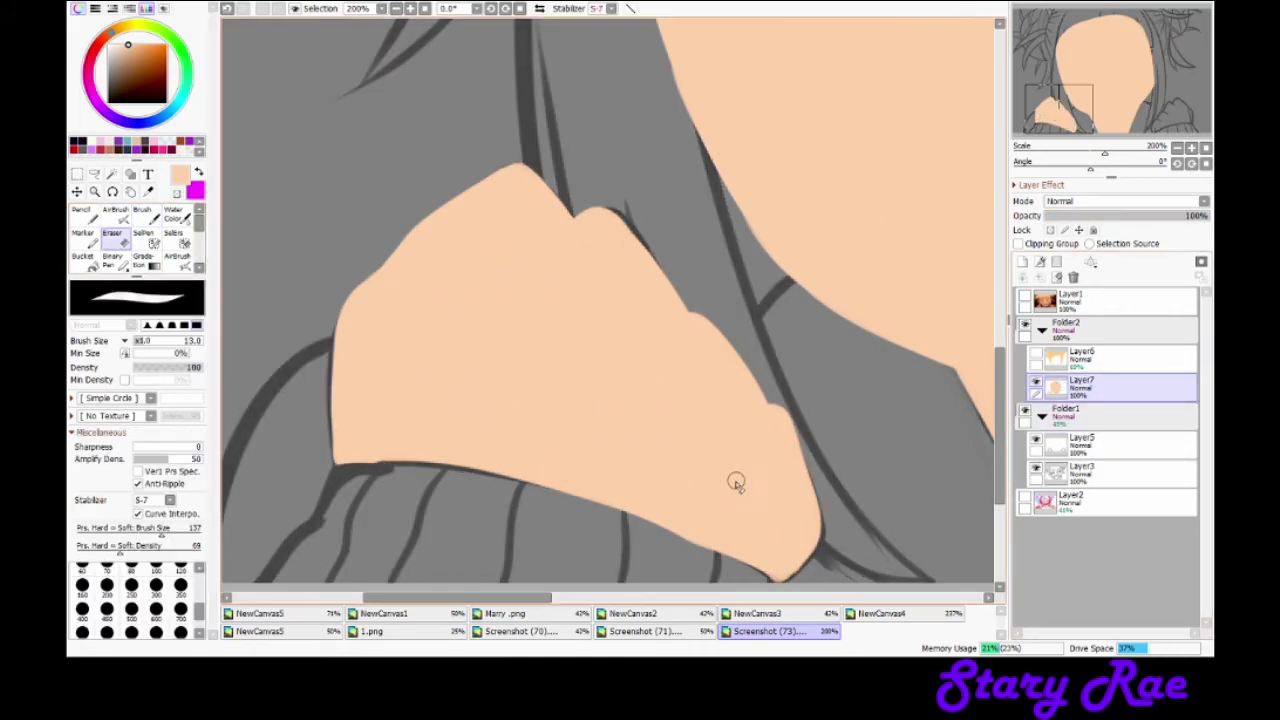
Step: Sample a color from the reference image and paint the pink sleeve cuff below the left hand on a new layer above Layer7
click(1022, 277)
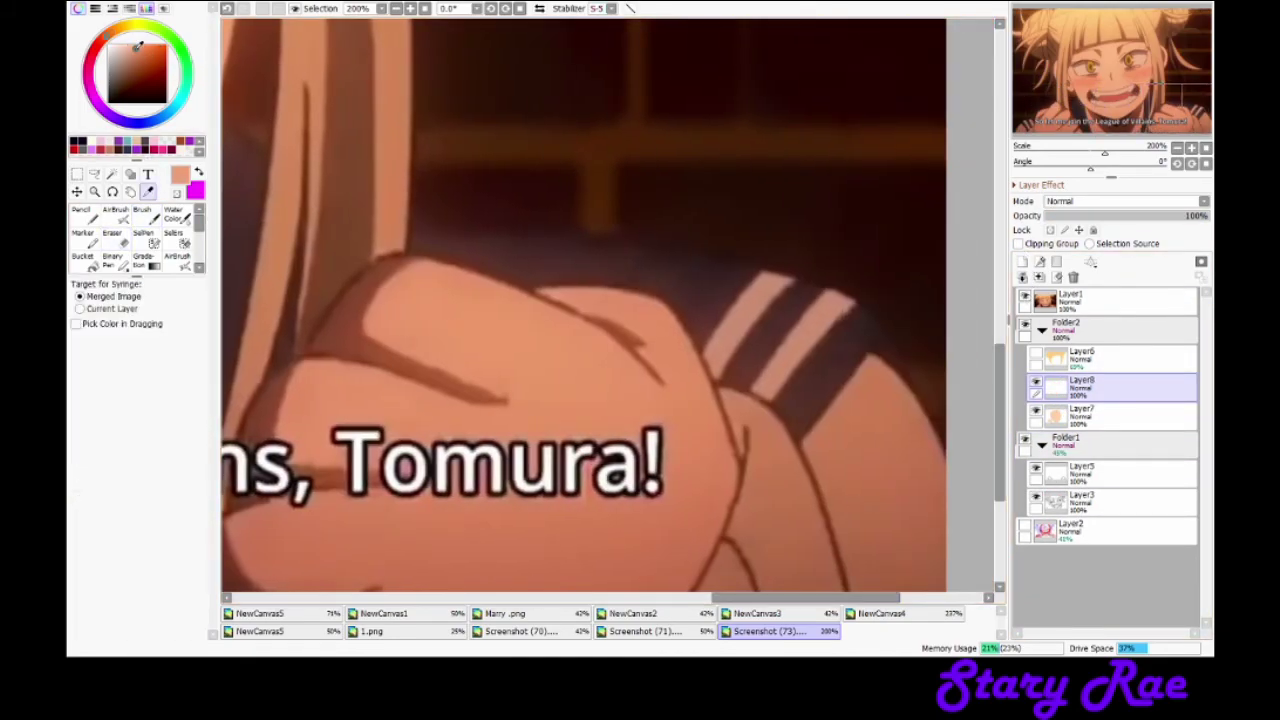
key(b)
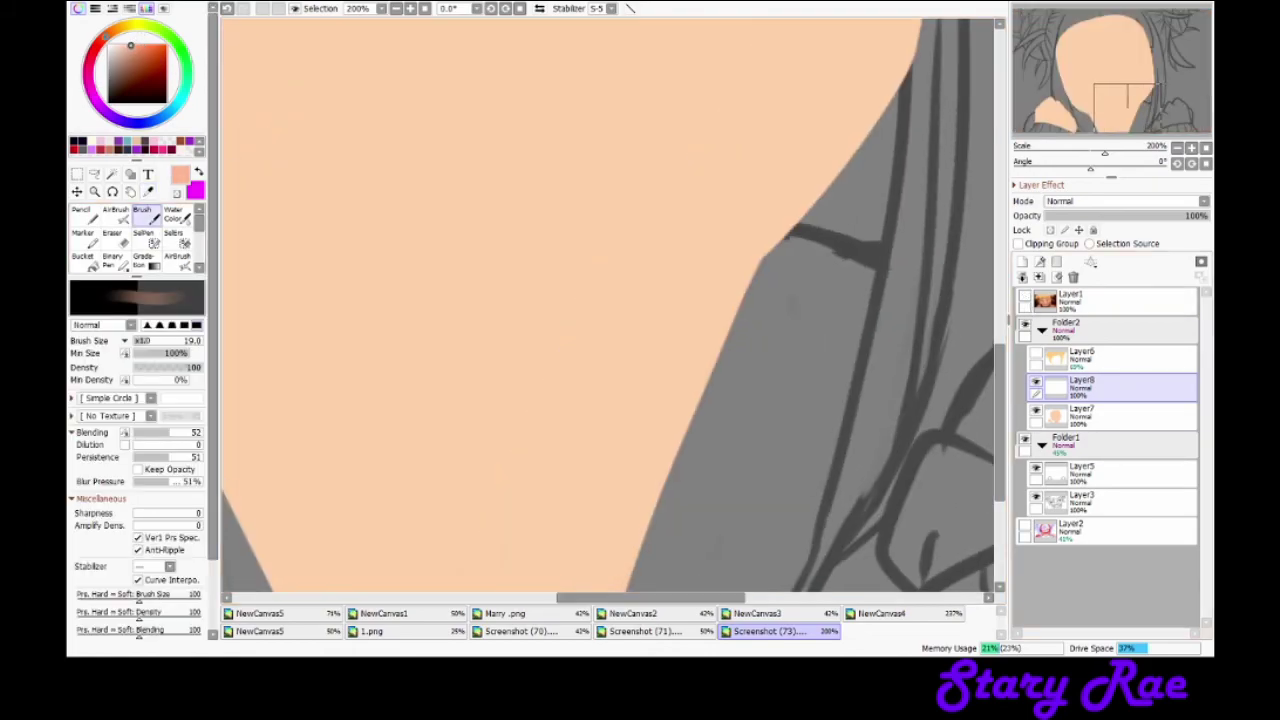
mouse_move(335, 472)
mouse_down()
mouse_move(280, 562)
mouse_move(602, 378)
mouse_move(946, 306)
mouse_up()
drag(946, 306, 621, 311)
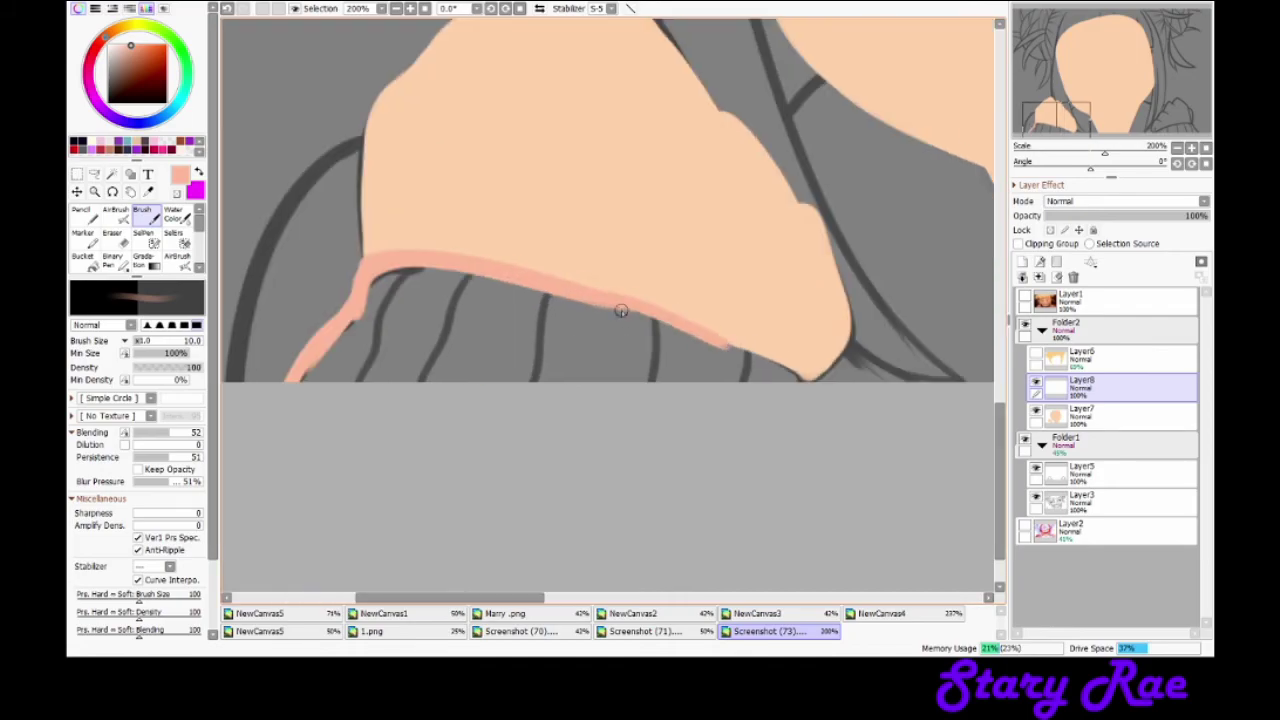
mouse_move(309, 380)
mouse_down()
mouse_move(543, 349)
mouse_move(374, 309)
mouse_move(866, 400)
mouse_move(752, 297)
mouse_move(626, 363)
mouse_up()
drag(523, 303, 746, 334)
Step: Copy the left hand and its cuff and place a mirrored copy on the right side of the canvas
scroll(746, 334, down, 5)
key(a)
drag(400, 230, 377, 394)
key(ctrl+c)
key(ctrl+v)
key(ctrl+t)
drag(460, 290, 869, 280)
key(Return)
Step: Show the hair layer Layer6 at 100% opacity and paint over its uneven areas with a size 79 Brush
click(1036, 355)
click(1110, 358)
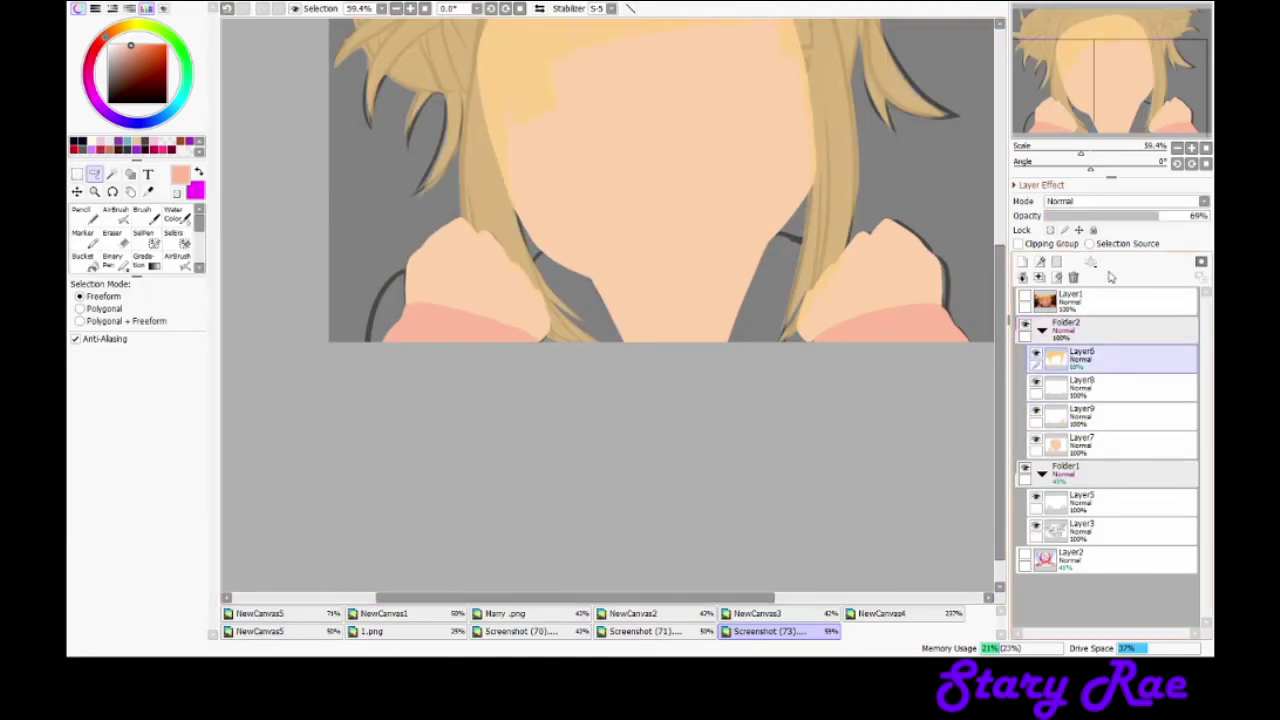
scroll(660, 280, up, 3)
key(b)
drag(480, 230, 606, 303)
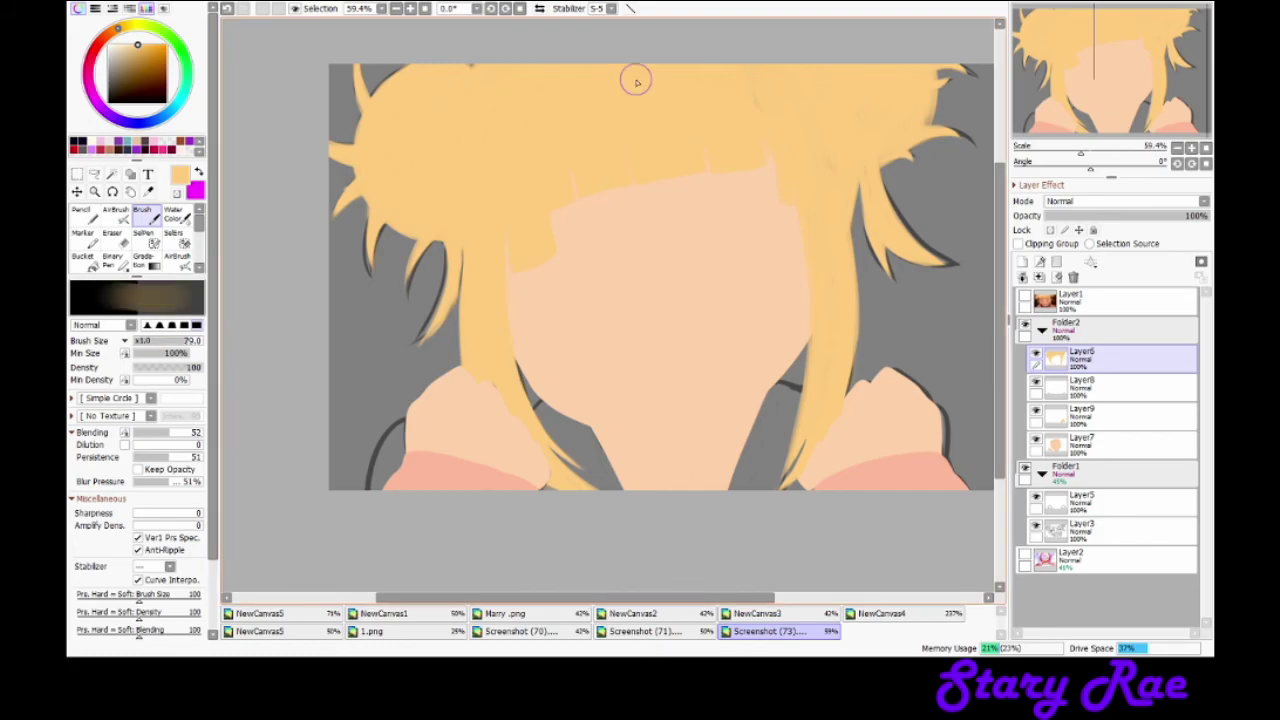
Step: Refine the hair spikes on both sides with a size 15 Brush and a size 13 Eraser
scroll(880, 120, up, 3)
drag(906, 171, 842, 318)
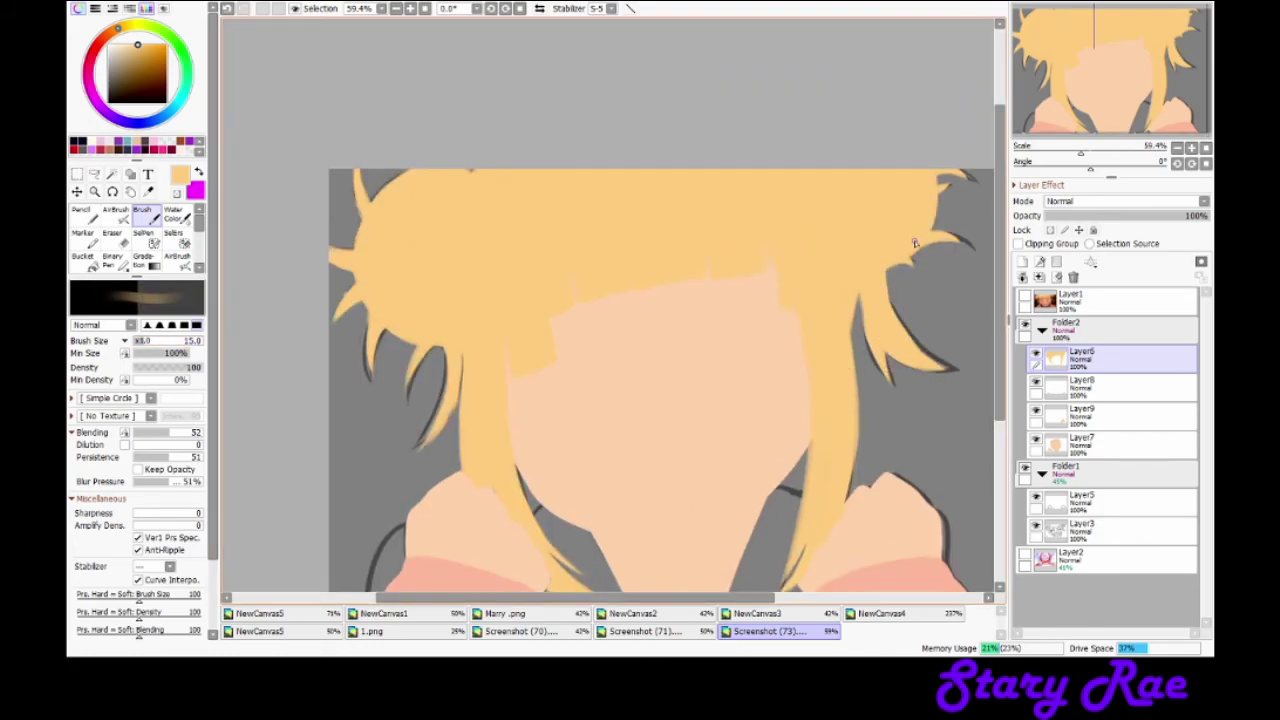
key(e)
key(b)
key(e)
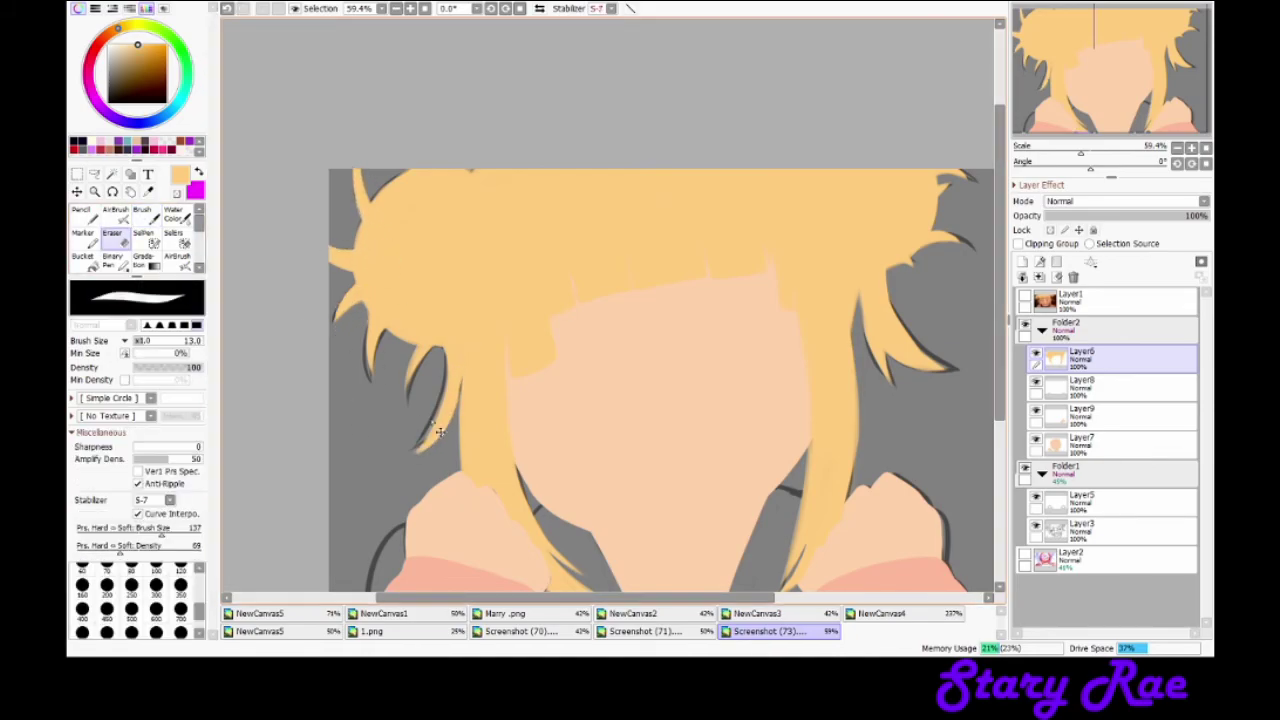
Step: Paint the darker pink sleeves behind the hands and the left navy collar on new layers beneath Layer7
scroll(452, 424, up, 2)
key(b)
alt+click(318, 402)
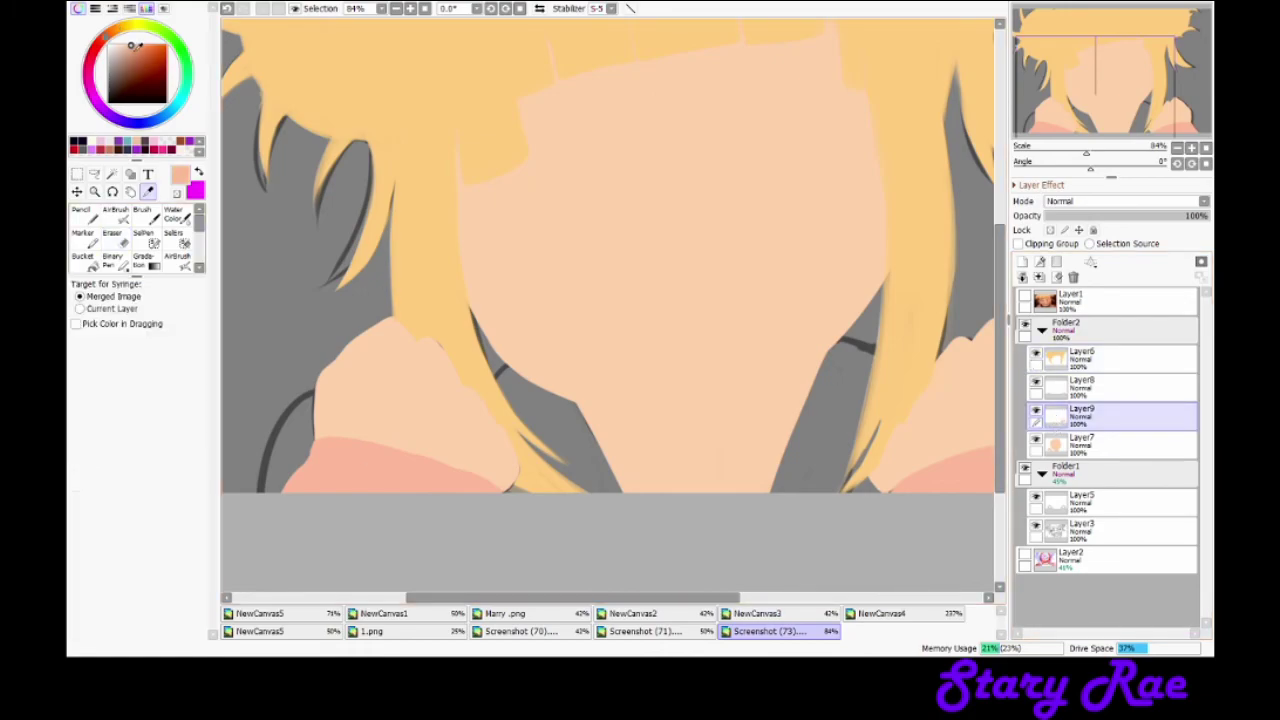
click(1022, 261)
drag(1110, 409, 1110, 455)
drag(160, 340, 190, 340)
mouse_move(295, 400)
mouse_down()
mouse_move(288, 509)
mouse_move(466, 497)
mouse_move(843, 563)
mouse_up()
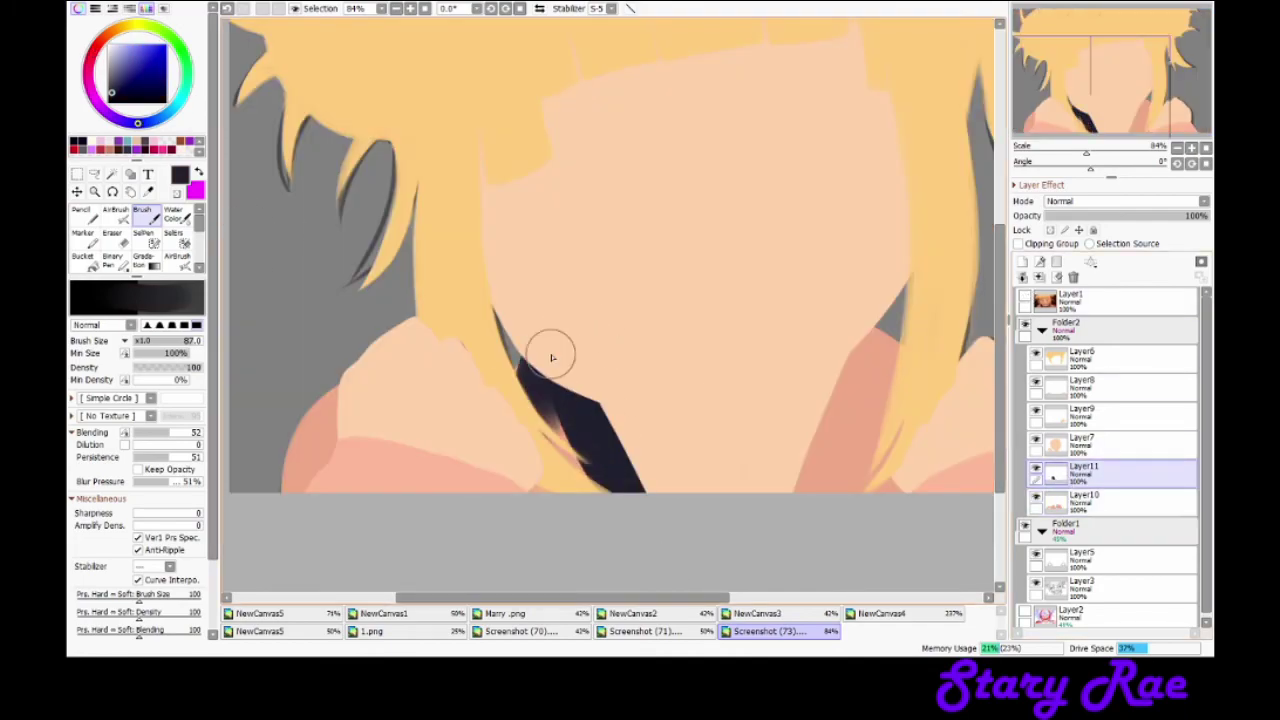
Step: Paint the right navy collar and add white stripes to both collar sides on a clipped layer
mouse_move(925, 328)
mouse_down()
mouse_move(903, 374)
mouse_move(877, 351)
mouse_up()
scroll(877, 351, down, 1)
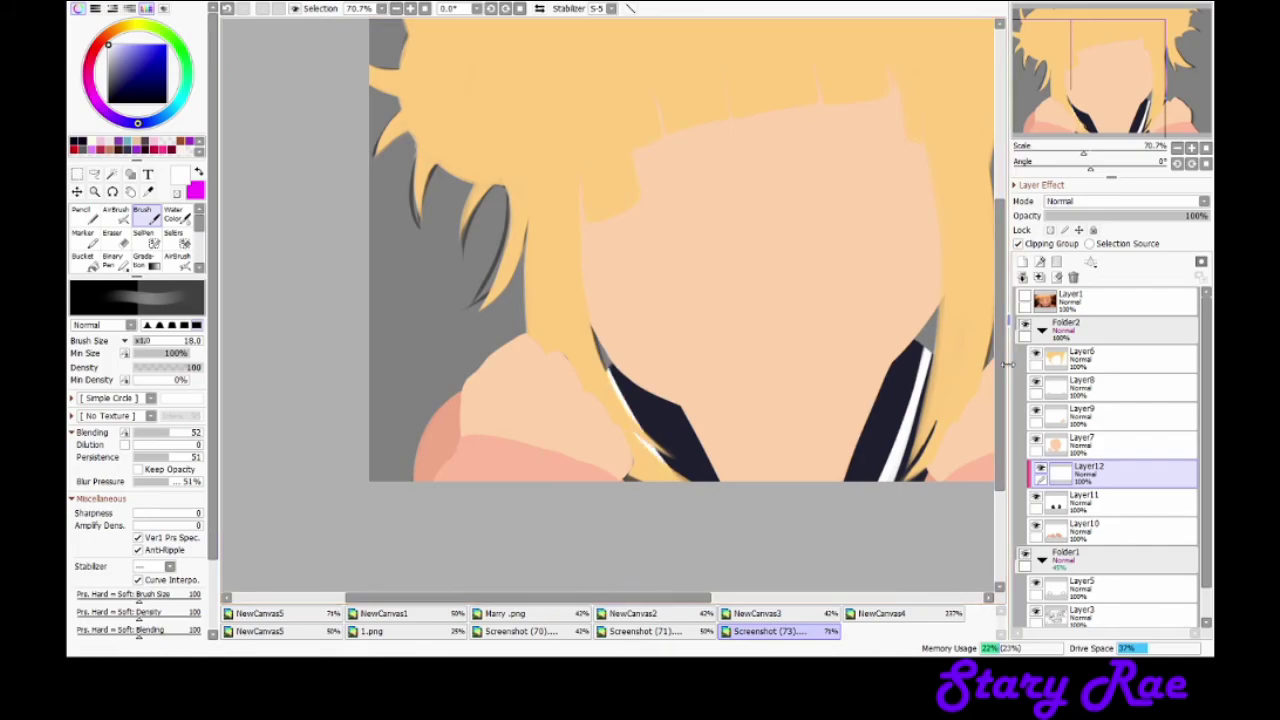
Step: Lower the opacity of Folder2 to about 52%, collapse it and add a new layer above it
scroll(700, 300, up, 2)
click(1065, 326)
mouse_move(1200, 216)
mouse_down()
mouse_move(1155, 218)
mouse_move(1205, 216)
mouse_up()
click(1042, 330)
click(1022, 261)
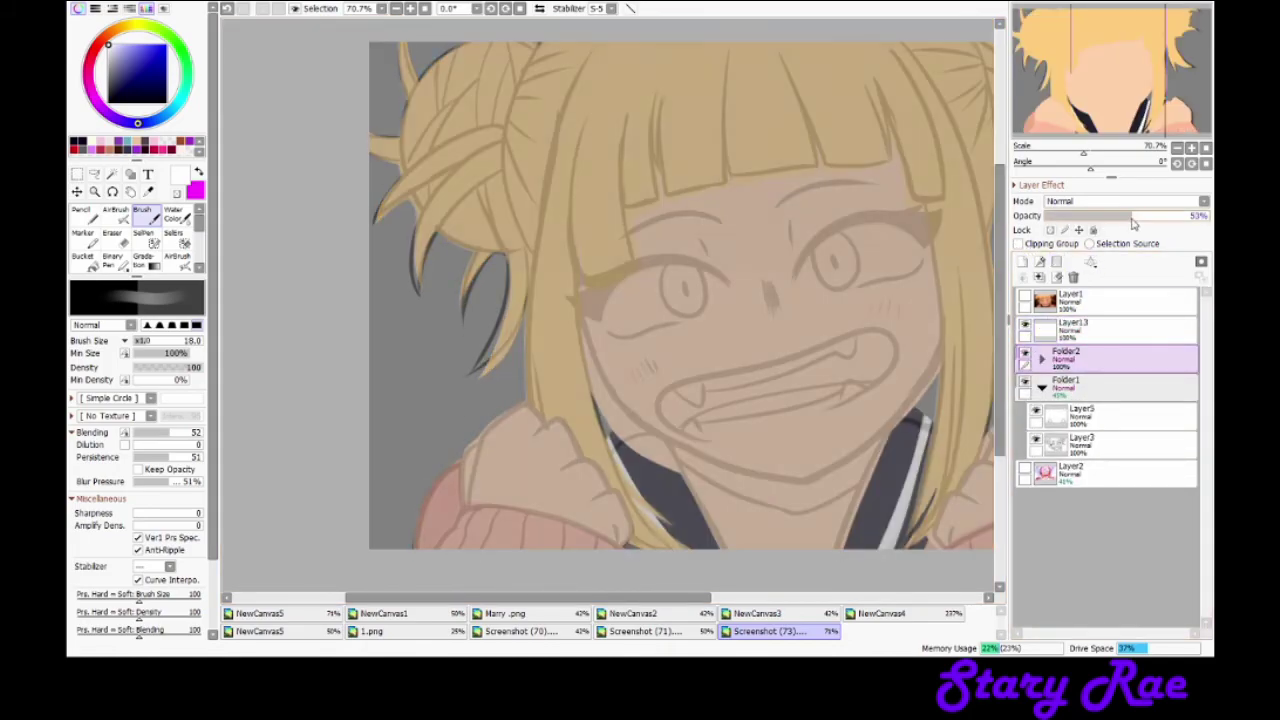
Step: Draw the left eye's thick upper lash line and outer lash points in black with a size 16 Pencil
click(82, 213)
scroll(740, 270, up, 6)
mouse_move(833, 237)
mouse_down()
mouse_move(508, 344)
mouse_move(440, 313)
mouse_up()
drag(590, 236, 395, 295)
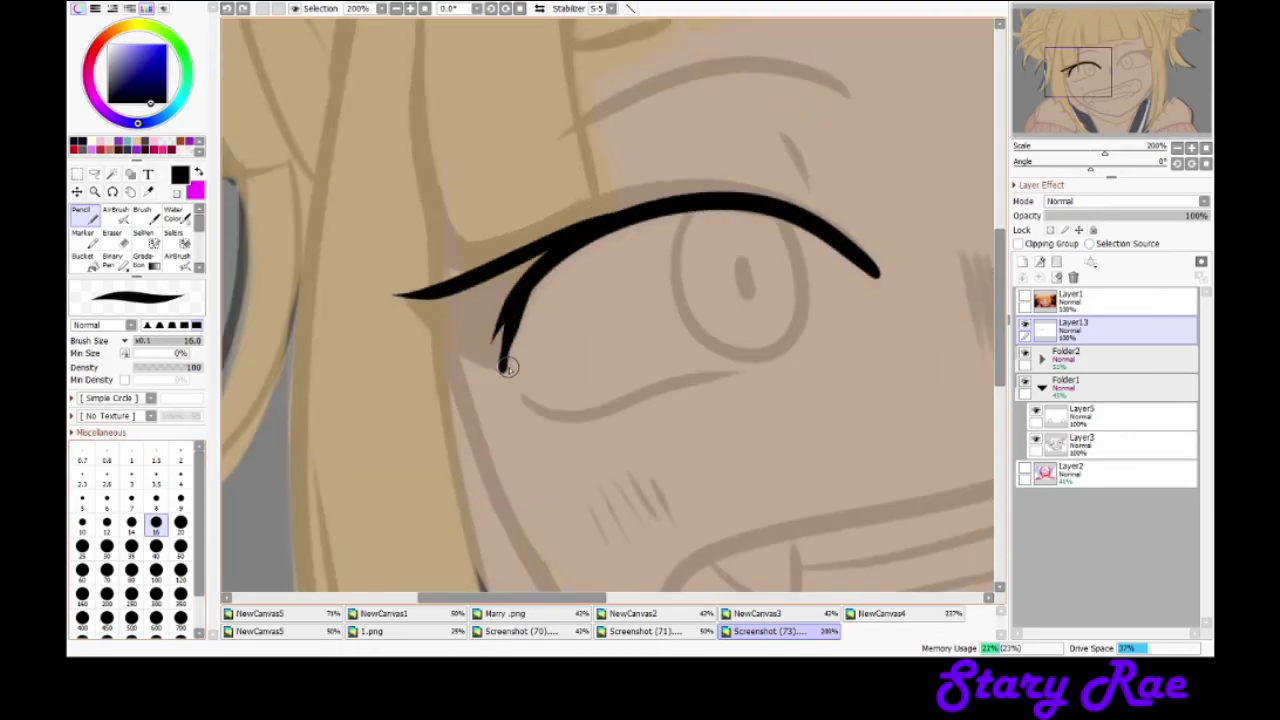
drag(500, 369, 395, 296)
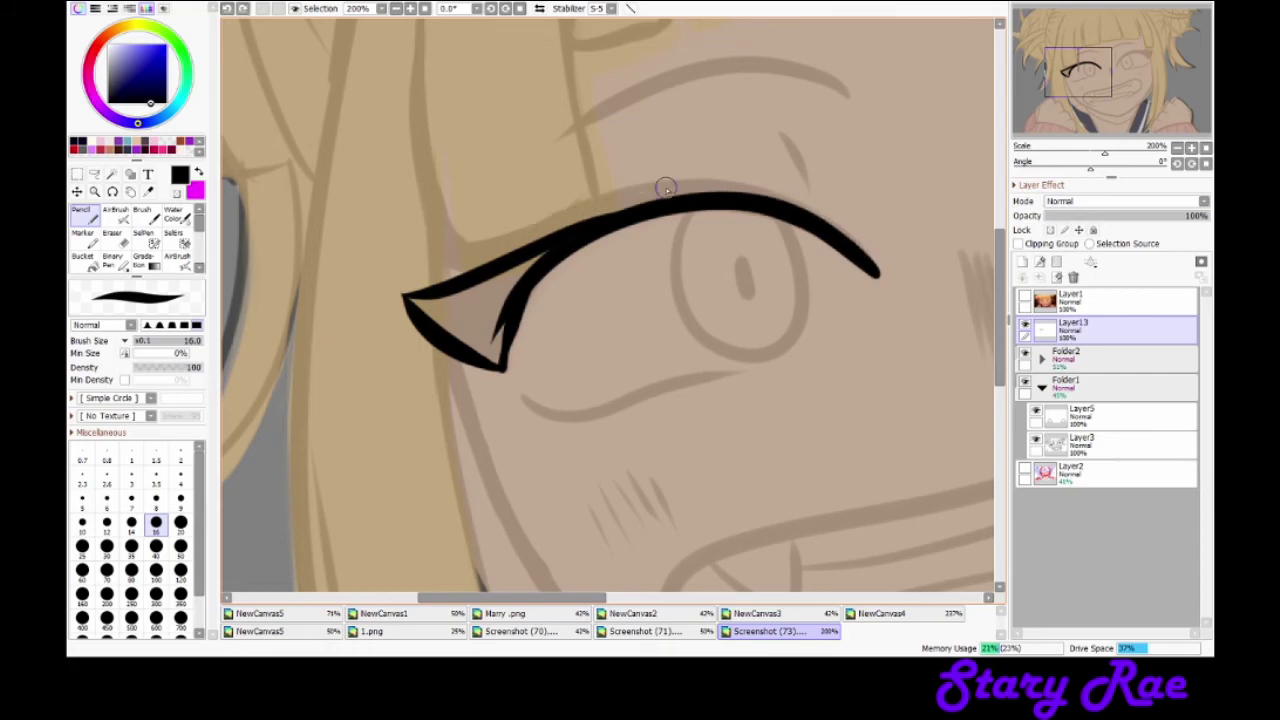
drag(700, 189, 422, 243)
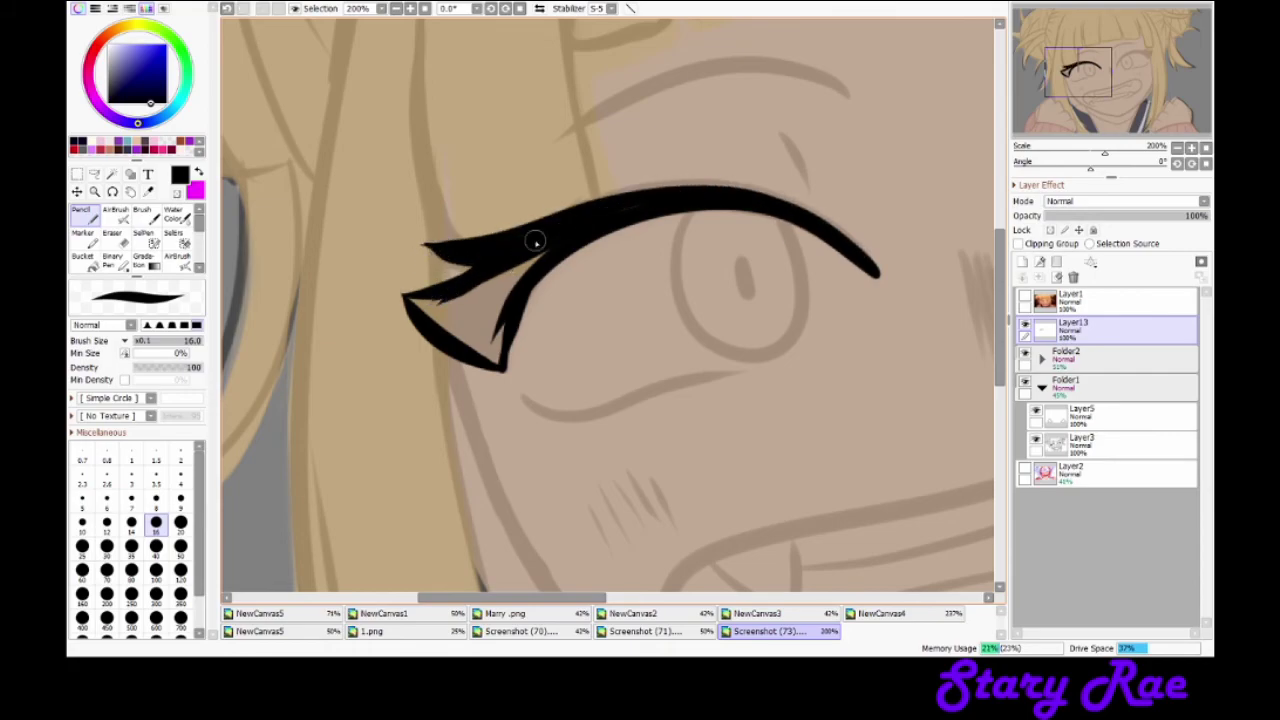
Step: Fill the left eye's outer lash wedge solid black and sharpen its edges and inner tip with the Eraser
key(e)
key(n)
mouse_move(872, 257)
mouse_down()
mouse_move(845, 235)
mouse_move(500, 345)
mouse_up()
key(e)
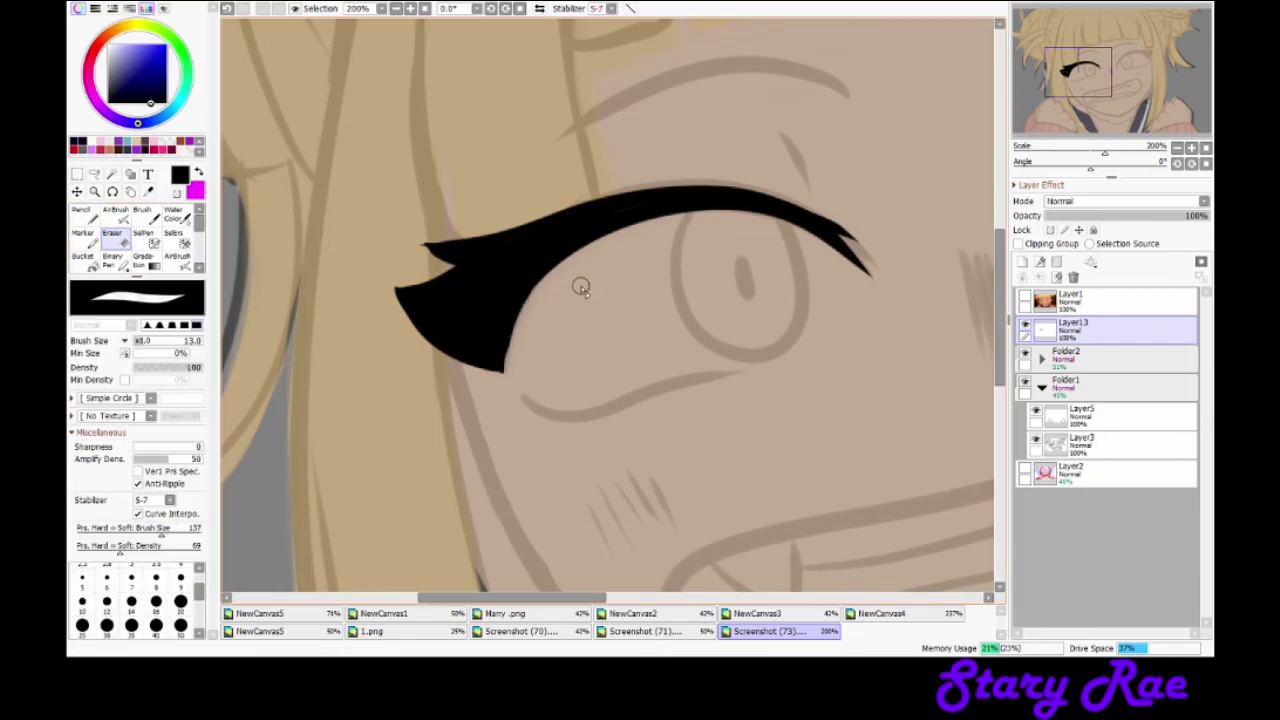
key(n)
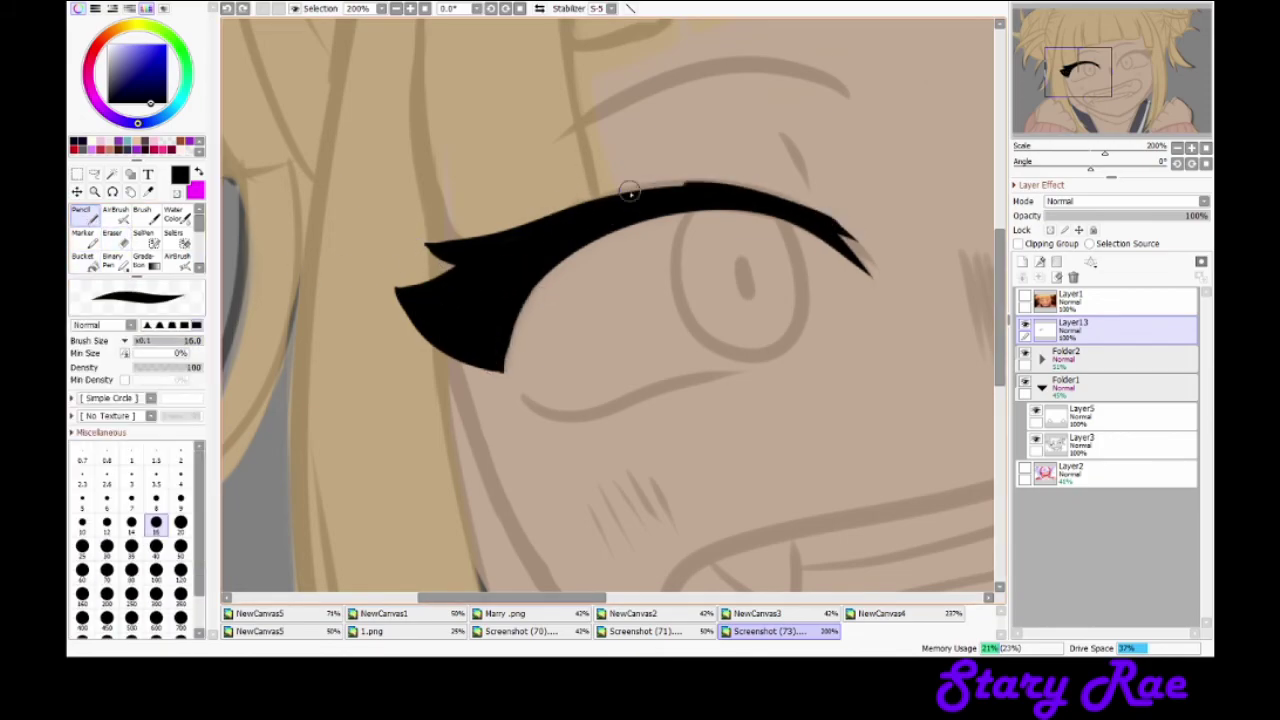
key(e)
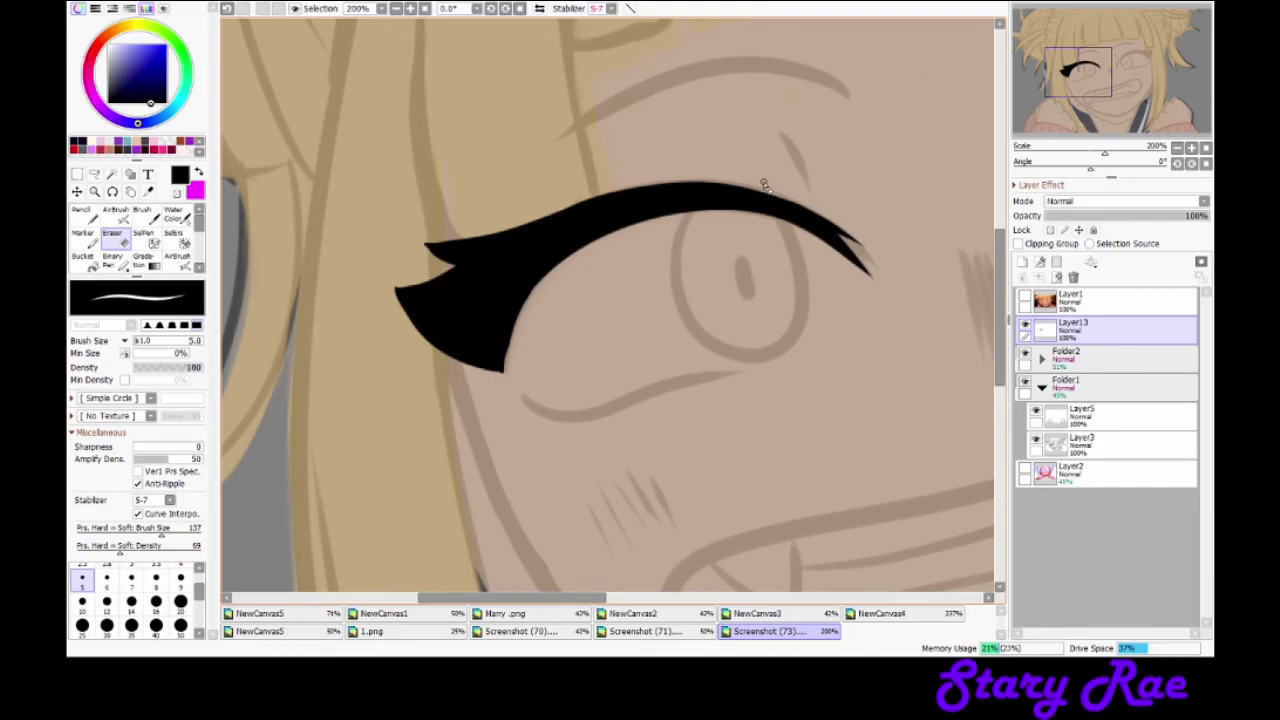
Step: Draw the left eye's lower lid with a size 3.5 Pencil, trim its inner end and move it onto the sketch line
key(n)
mouse_move(517, 402)
mouse_down()
mouse_move(772, 378)
mouse_move(535, 393)
mouse_up()
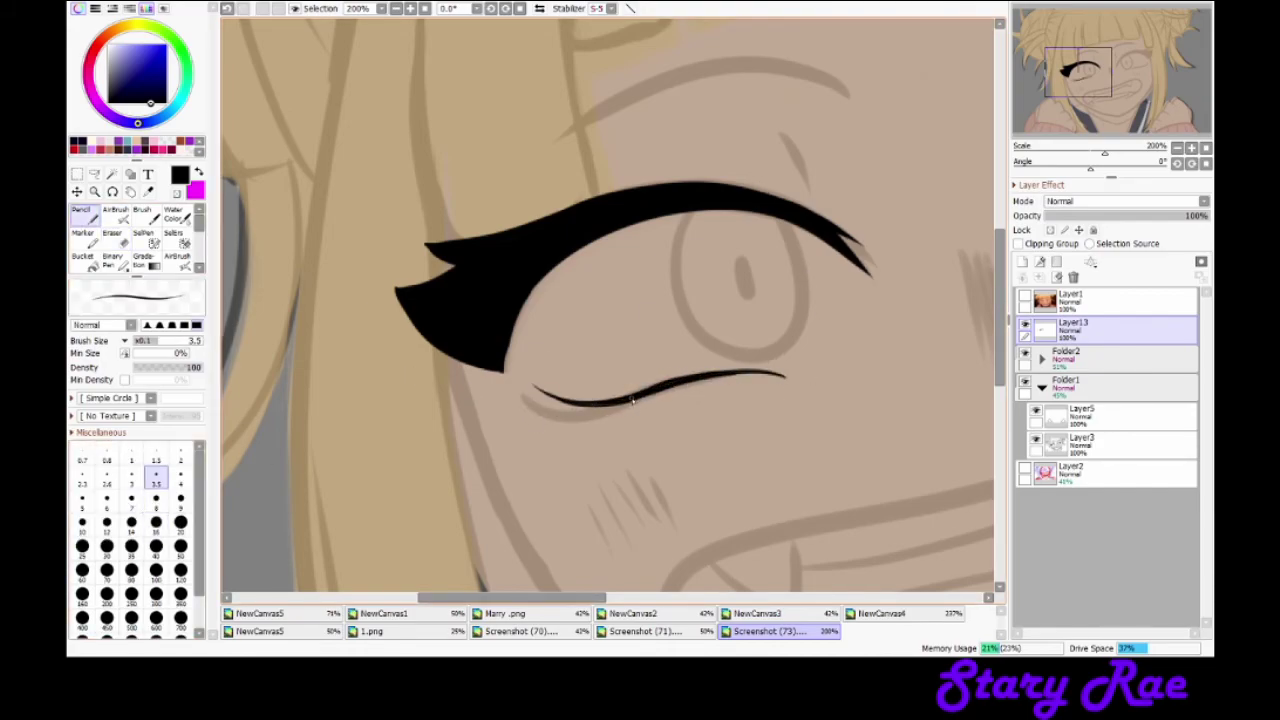
key(e)
drag(796, 374, 745, 378)
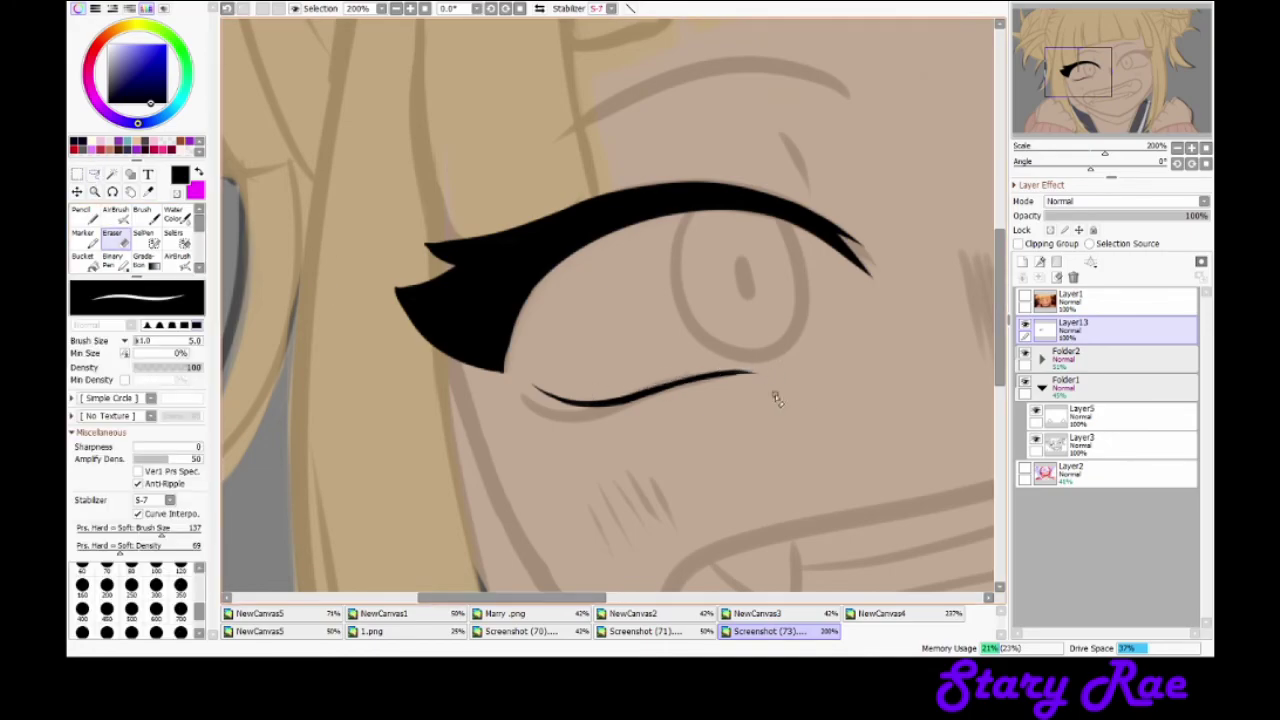
key(ctrl+t)
drag(640, 390, 620, 402)
key(Return)
Step: Outline the left iris with a size 3.5 Pencil and adjust the finished eye with a free transform
key(n)
drag(681, 214, 667, 259)
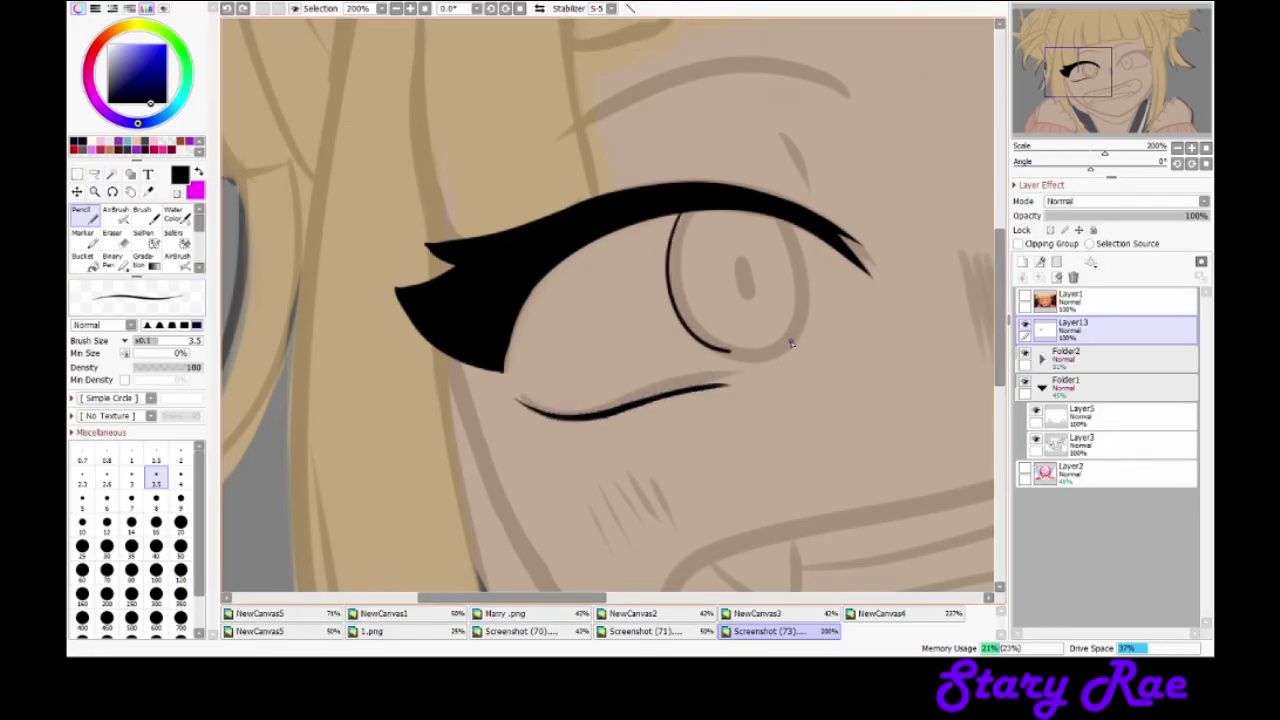
key(minus)
key(a)
drag(460, 300, 470, 290)
key(ctrl+t)
key(Return)
key(ctrl+t)
key(Return)
Step: Duplicate the left eye, mirror and rotate the copy, and fit it over the right eye's sketch
mouse_move(459, 597)
mouse_down()
mouse_move(813, 597)
mouse_move(704, 597)
mouse_up()
key(ctrl+c)
key(ctrl+v)
key(ctrl+t)
drag(450, 240, 790, 190)
drag(705, 597, 783, 600)
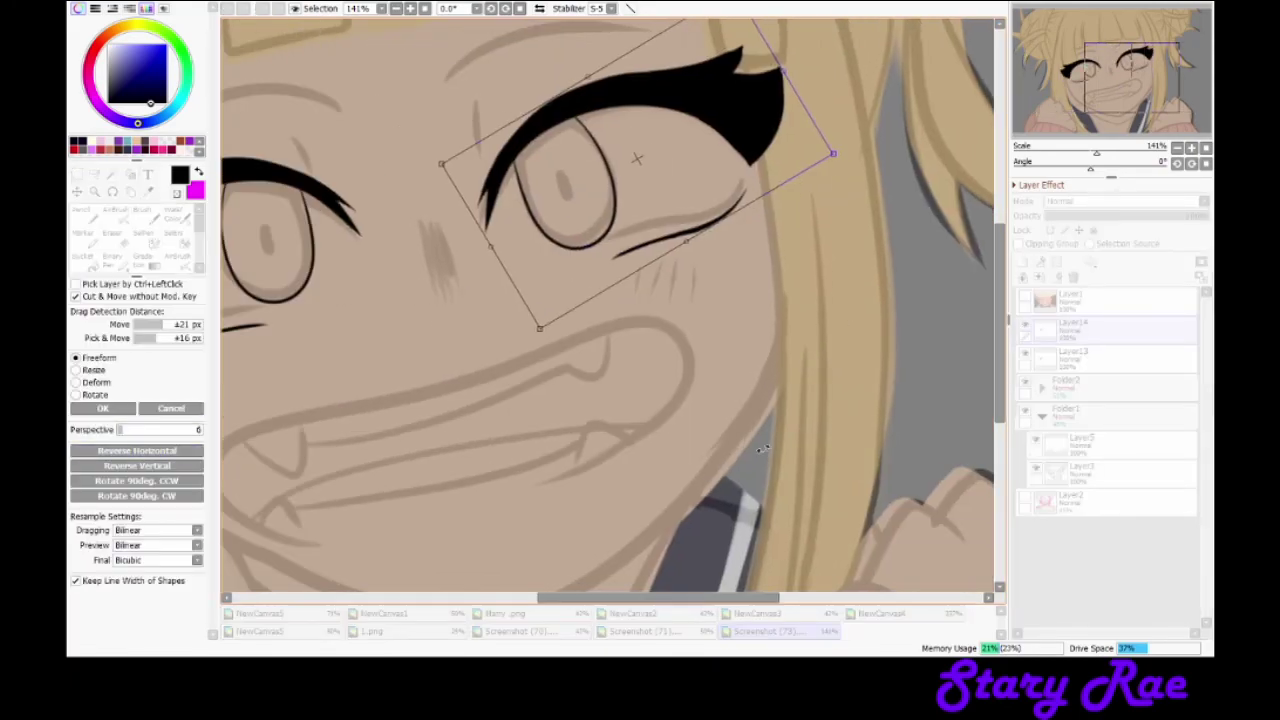
key(Return)
key(n)
key(minus)
click(82, 499)
drag(445, 560, 790, 422)
key(ctrl+z)
Step: Outline the open mouth and its fangs in black on a new layer with a size 9 Brush
click(1021, 262)
key(b)
drag(485, 430, 714, 470)
key(ctrl+z)
mouse_move(575, 497)
mouse_down()
mouse_move(470, 430)
mouse_move(820, 410)
mouse_up()
drag(785, 336, 552, 404)
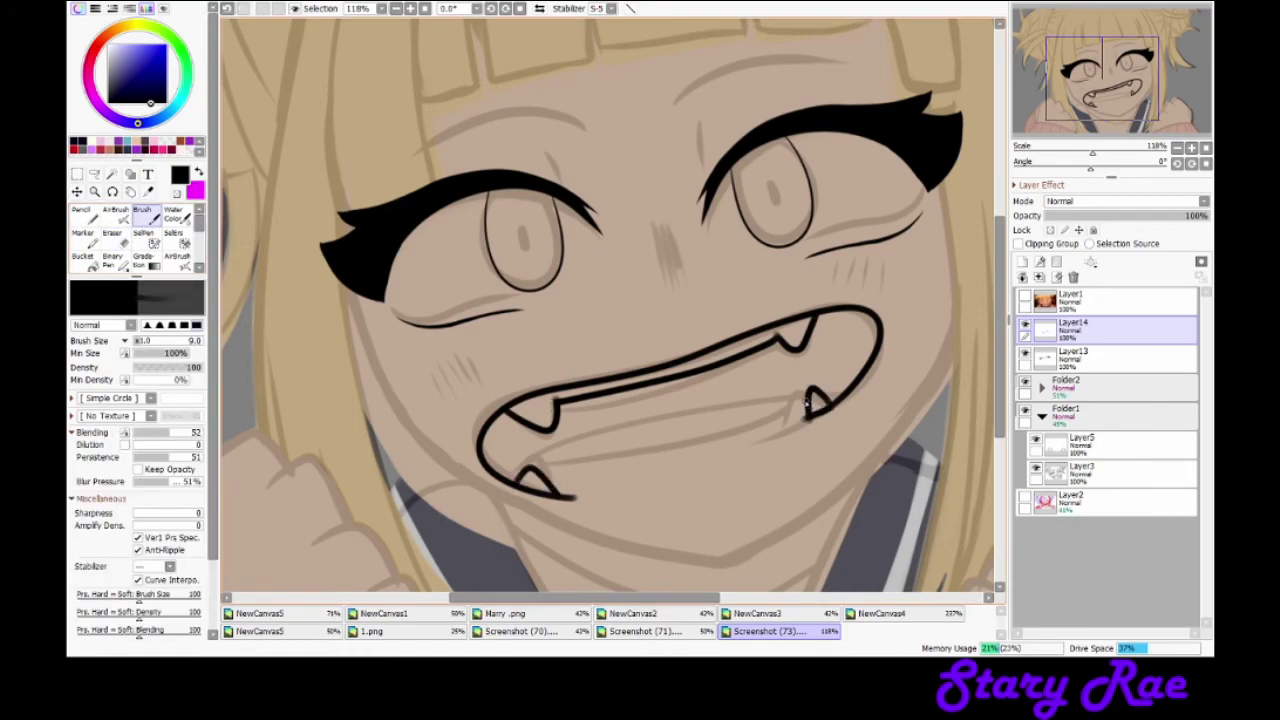
Step: Redraw the mouth's lower inner line and lower fangs, and scribble black hatching on the nose and both cheeks
key(ctrl+z)
drag(808, 406, 547, 481)
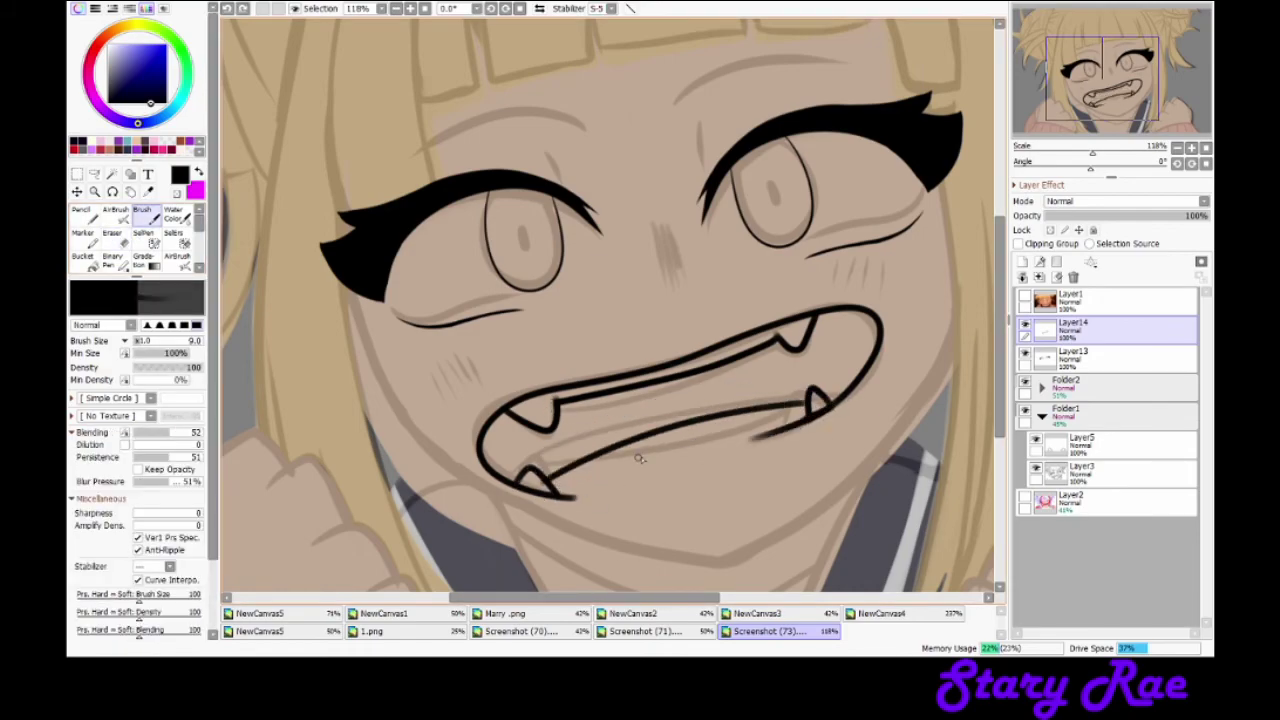
key(ctrl+z)
drag(806, 406, 522, 487)
key(e)
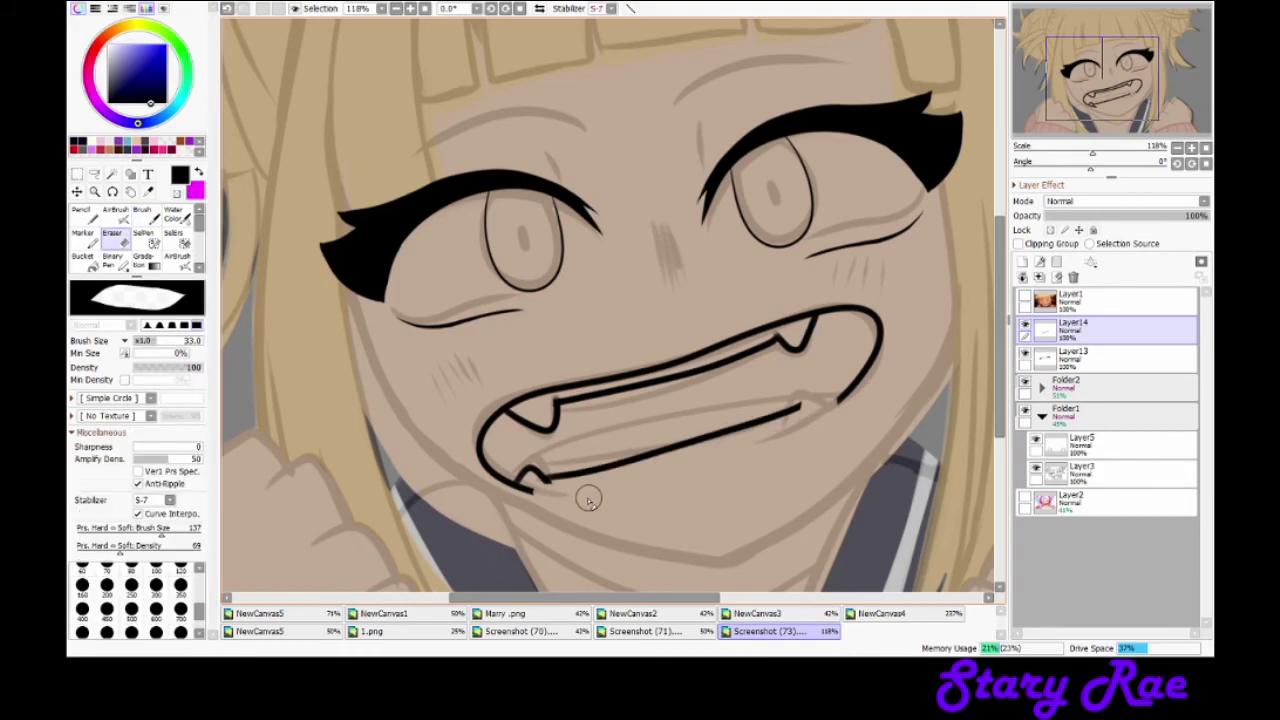
key(b)
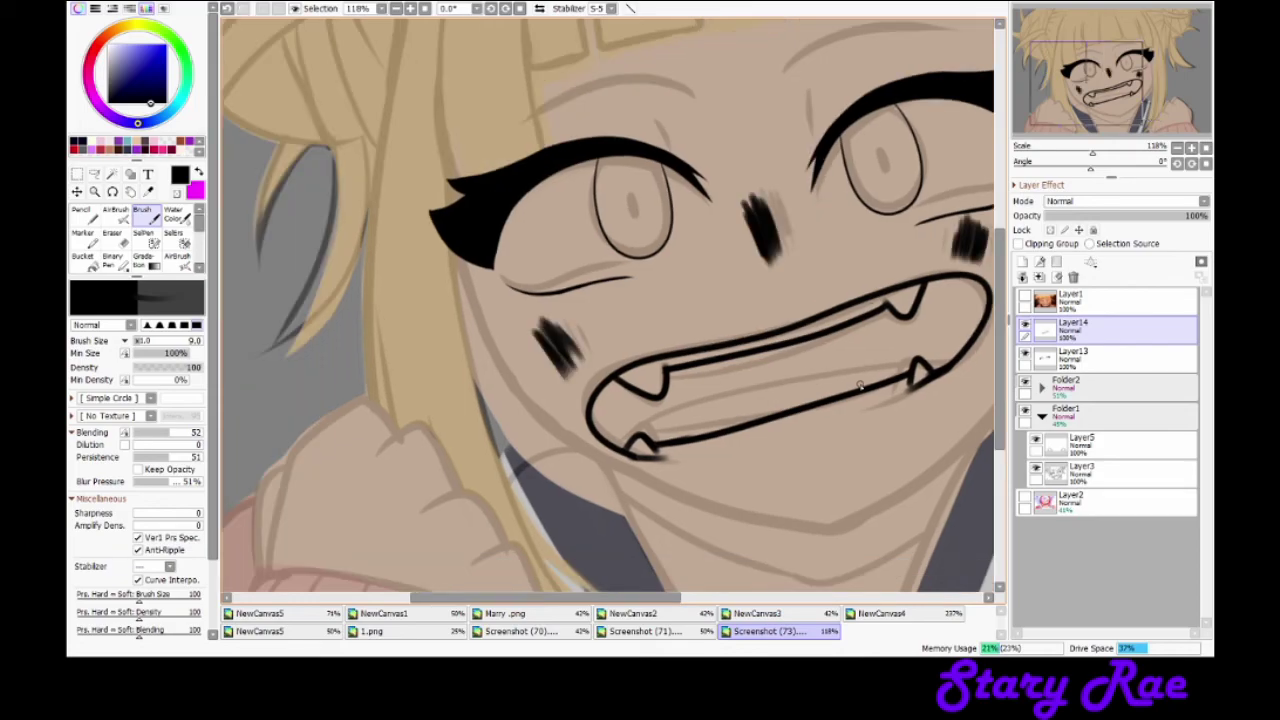
drag(940, 363, 645, 437)
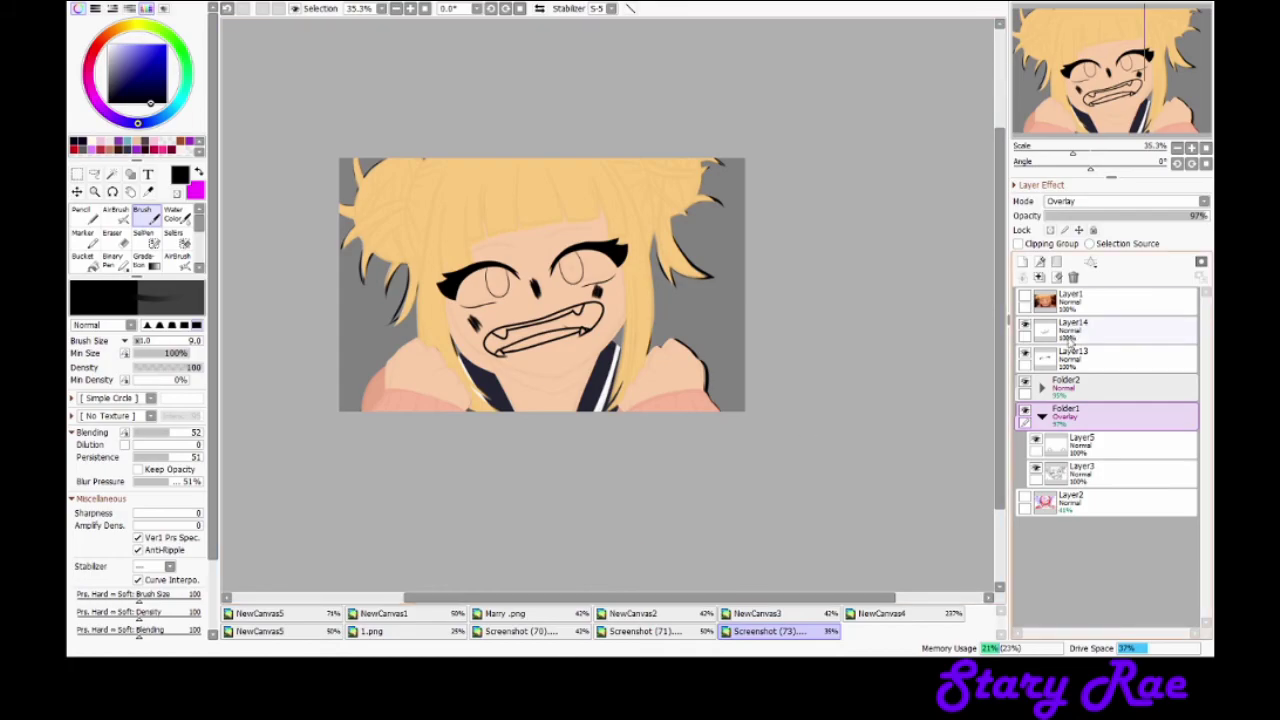
Step: Add a clipped layer above the hair layer Layer6 and set the opacity of Folder2 to 86%
click(1041, 388)
key(alt)
click(1080, 382)
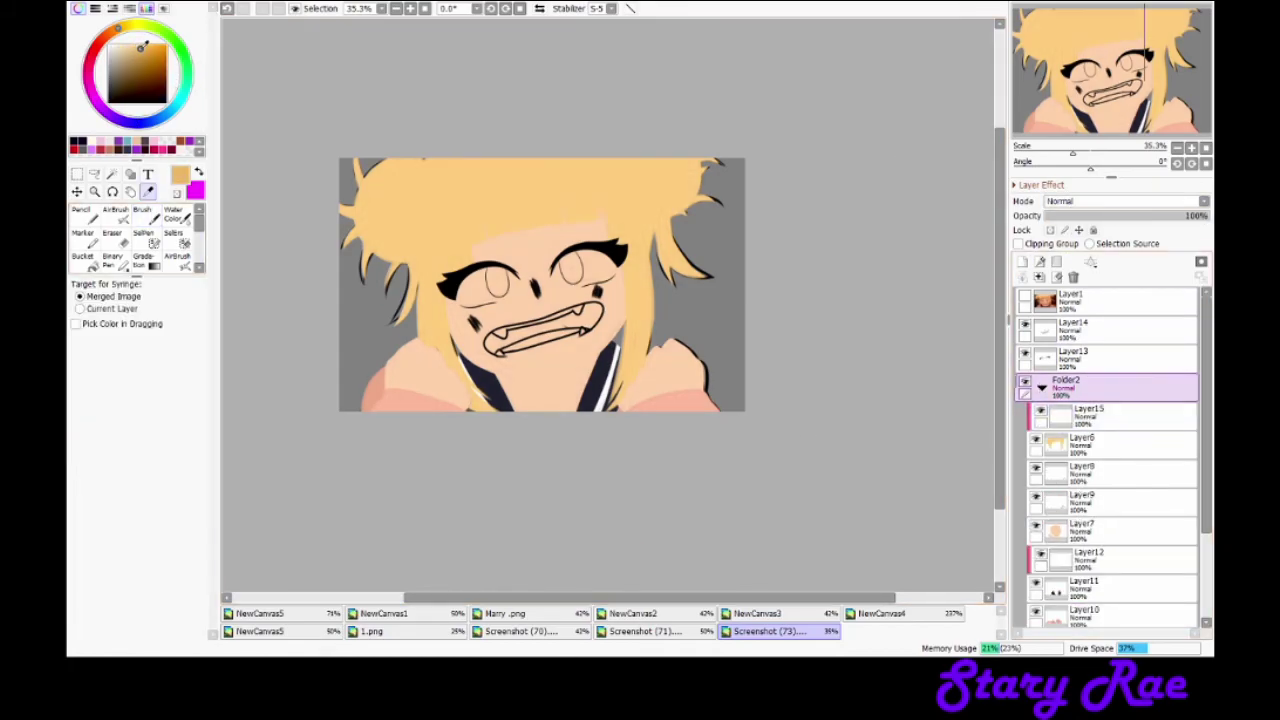
scroll(1088, 348, down, 3)
key(ctrl+Home)
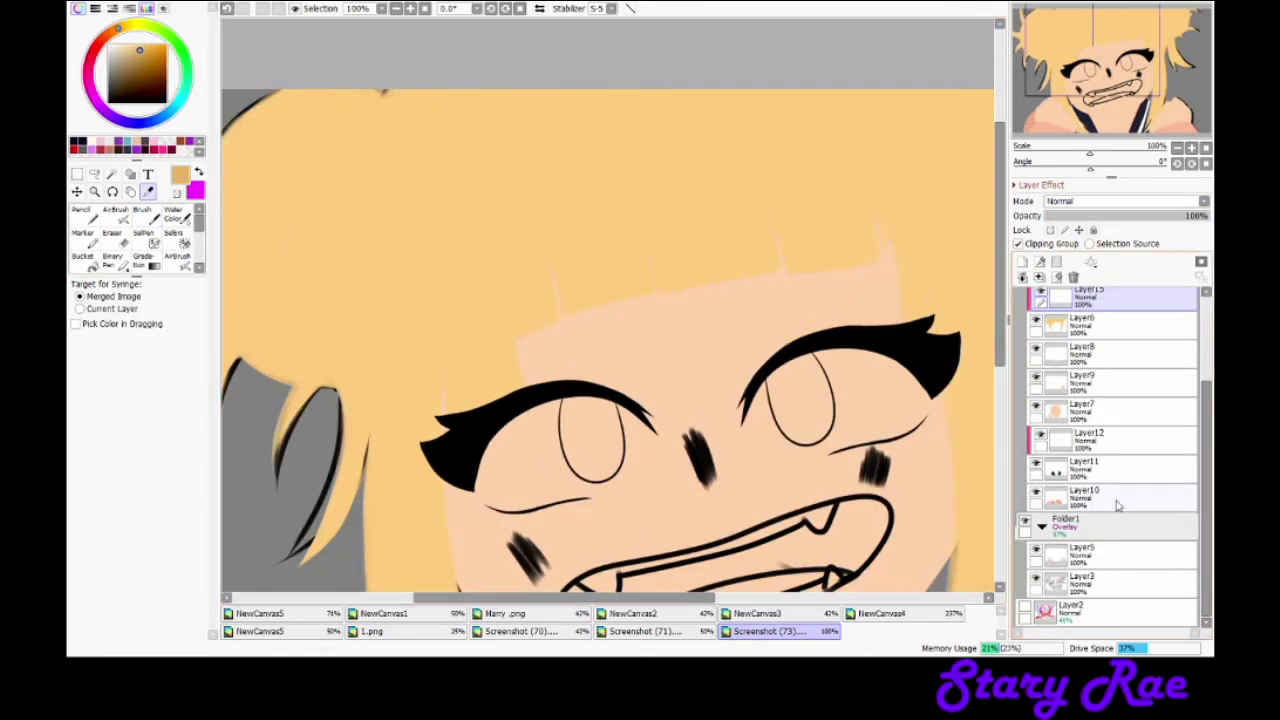
click(1065, 522)
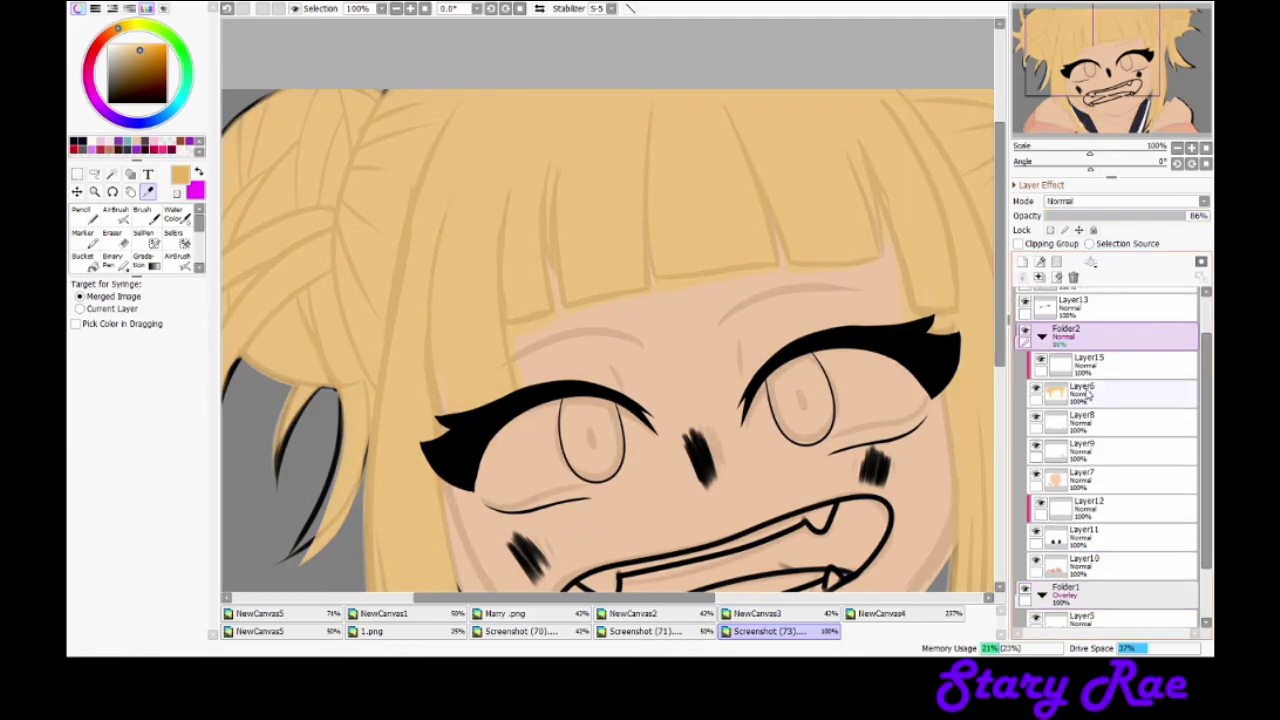
Step: Paint dark brown shading along the left half of the bangs and the adjoining strands with a size 40 Brush on Layer15
key(b)
drag(560, 144, 565, 306)
click(148, 67)
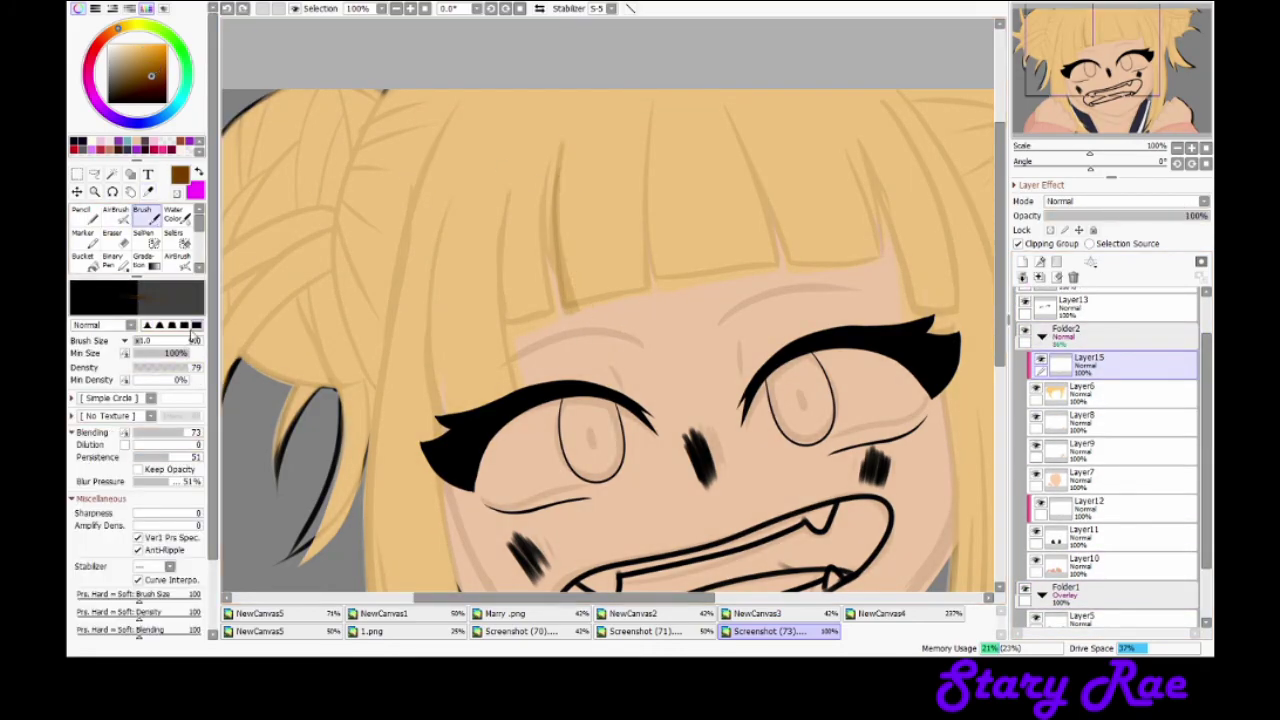
drag(560, 122, 600, 300)
drag(648, 125, 632, 292)
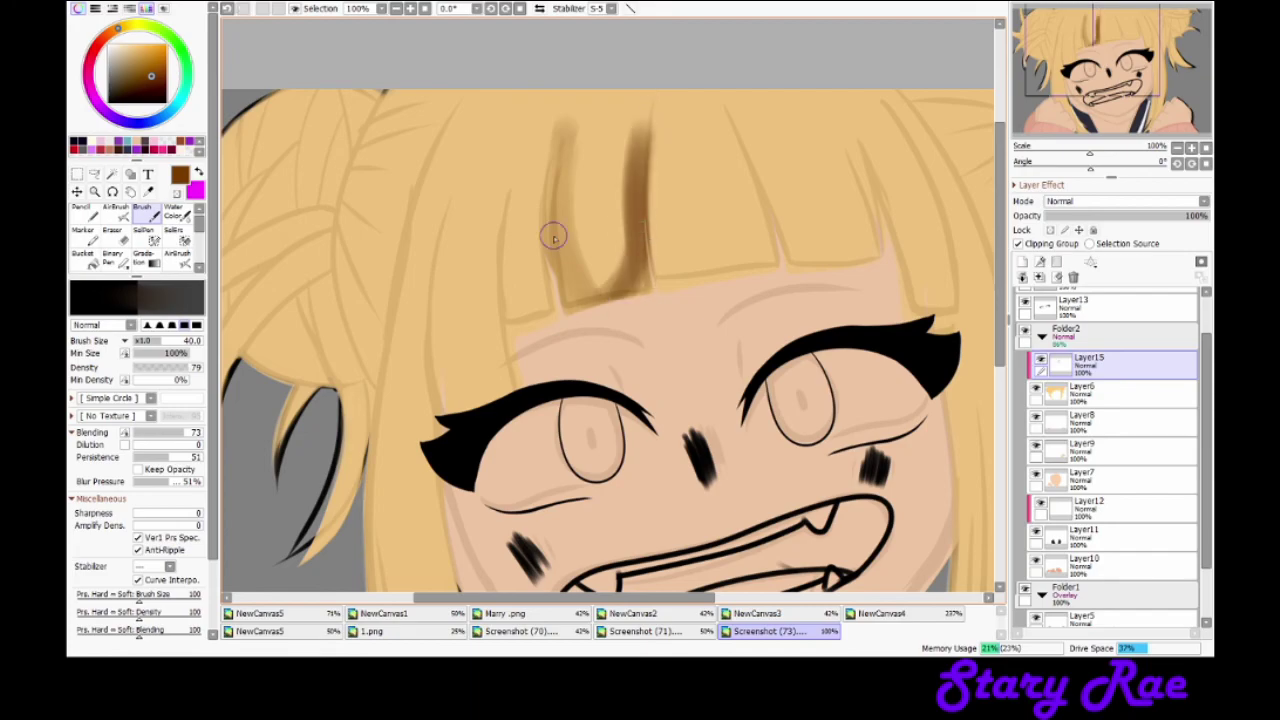
drag(562, 150, 505, 335)
mouse_move(460, 180)
mouse_down()
mouse_move(420, 440)
mouse_move(425, 410)
mouse_up()
drag(525, 220, 495, 385)
drag(515, 185, 495, 330)
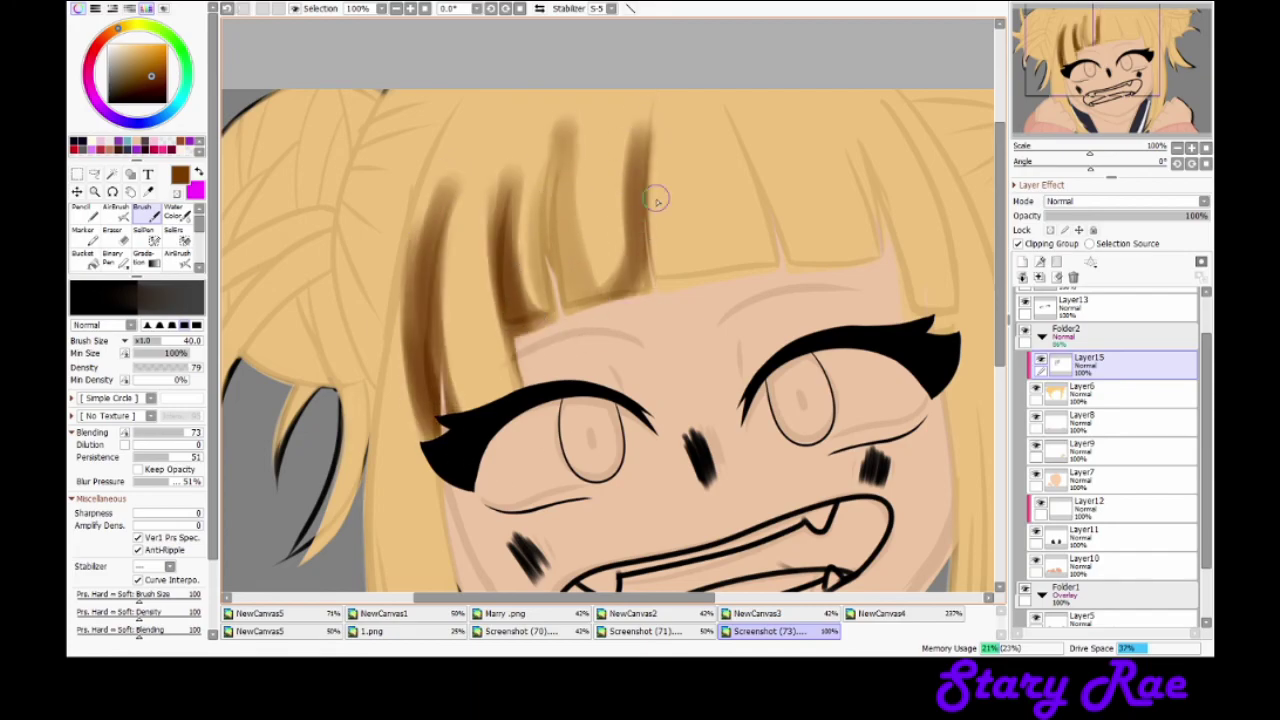
Step: Shade the strand gaps in the right half of the bangs and the strands beside the right eye in dark brown
drag(700, 115, 655, 300)
drag(725, 108, 785, 268)
scroll(610, 340, up, 3)
mouse_move(752, 138)
mouse_down()
mouse_move(820, 272)
mouse_move(945, 442)
mouse_up()
drag(880, 205, 960, 435)
drag(892, 212, 975, 445)
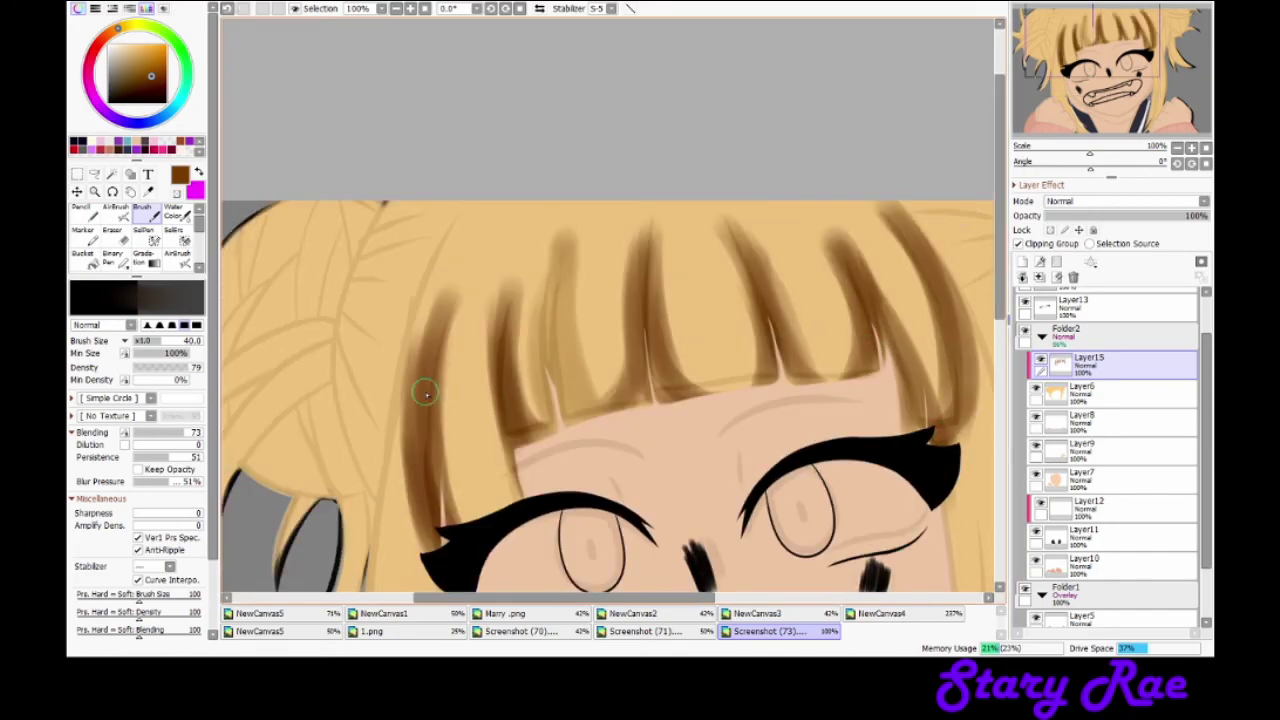
Step: Continue the dark brown shading from the crown down the long lock on the left side of the face
scroll(425, 393, down, 6)
drag(420, 430, 371, 529)
drag(370, 150, 340, 400)
scroll(700, 350, up, 5)
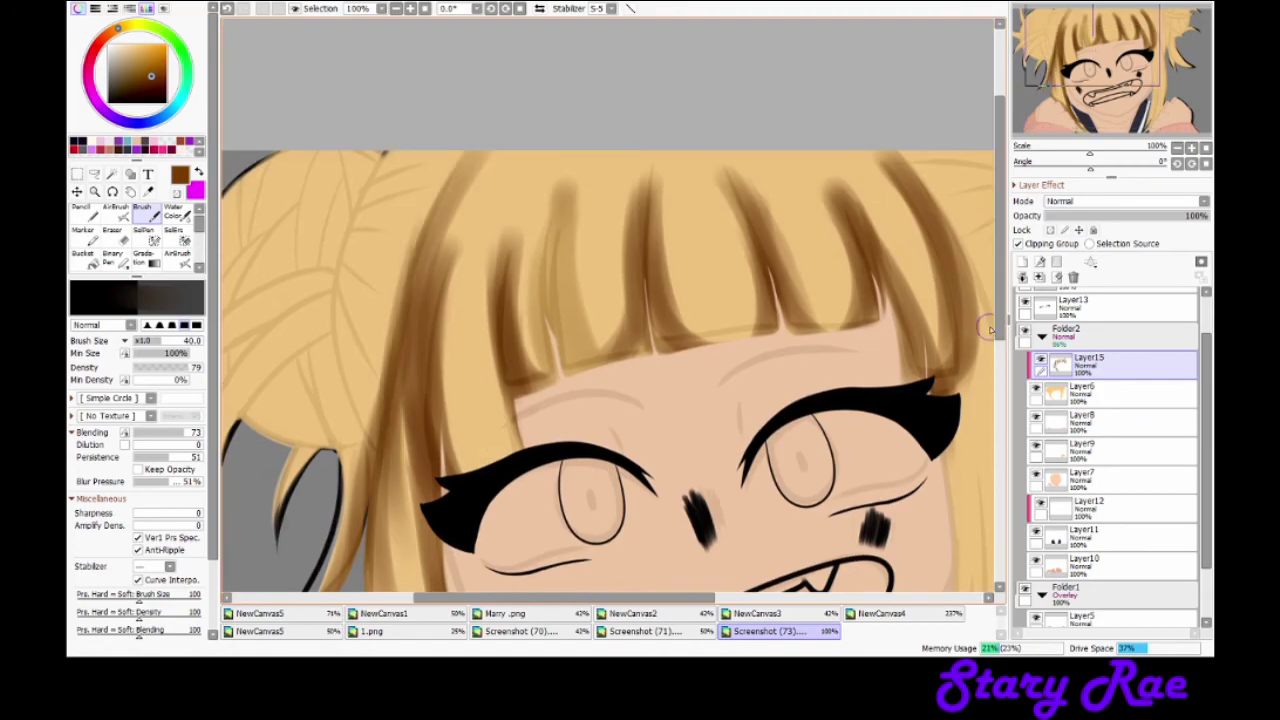
Step: Shade the long lock on the right side of the face in dark brown down to the collar
scroll(990, 328, down, 5)
drag(730, 200, 680, 550)
scroll(680, 400, down, 4)
drag(675, 235, 645, 545)
drag(740, 235, 710, 550)
scroll(680, 400, down, 3)
drag(735, 170, 610, 455)
drag(675, 230, 615, 450)
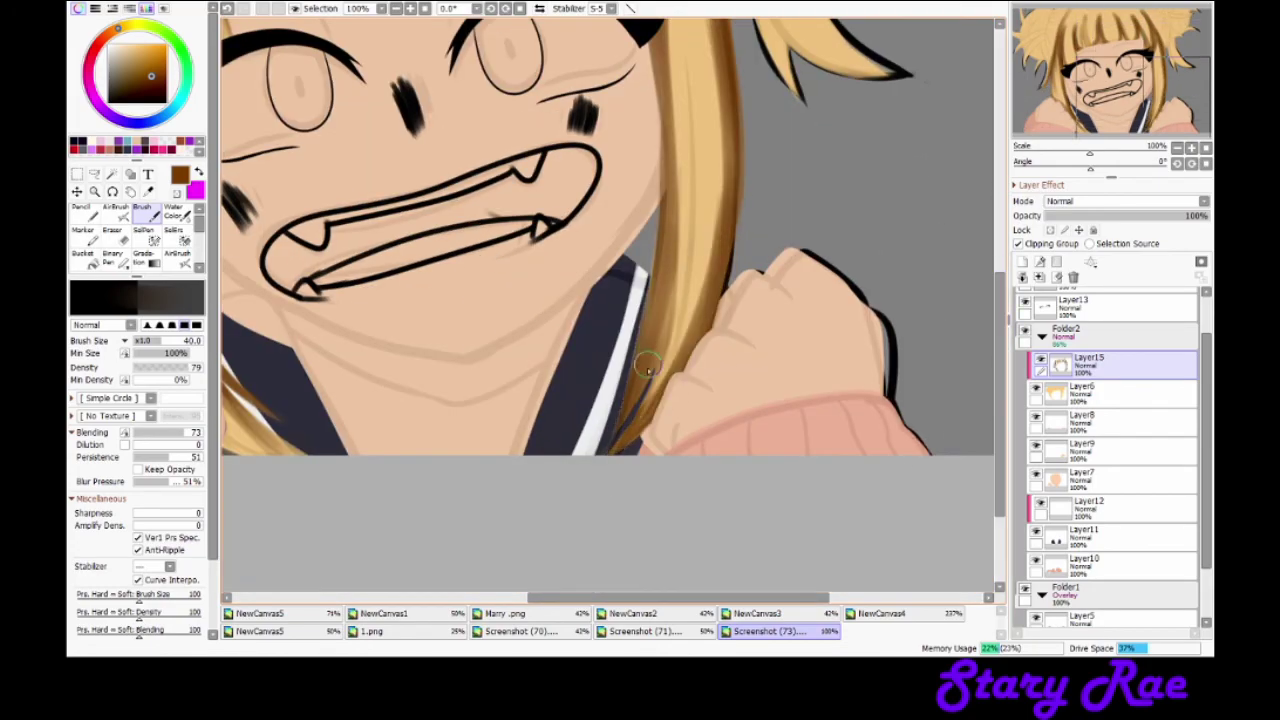
scroll(646, 320, down, 3)
Step: Blend the shading of the left side lock with the Water Color brush at size 54
scroll(343, 171, up, 2)
key(w)
drag(345, 200, 440, 530)
drag(340, 280, 325, 420)
mouse_move(357, 95)
mouse_down()
mouse_move(350, 240)
mouse_move(271, 371)
mouse_up()
scroll(380, 200, up, 3)
drag(365, 150, 315, 400)
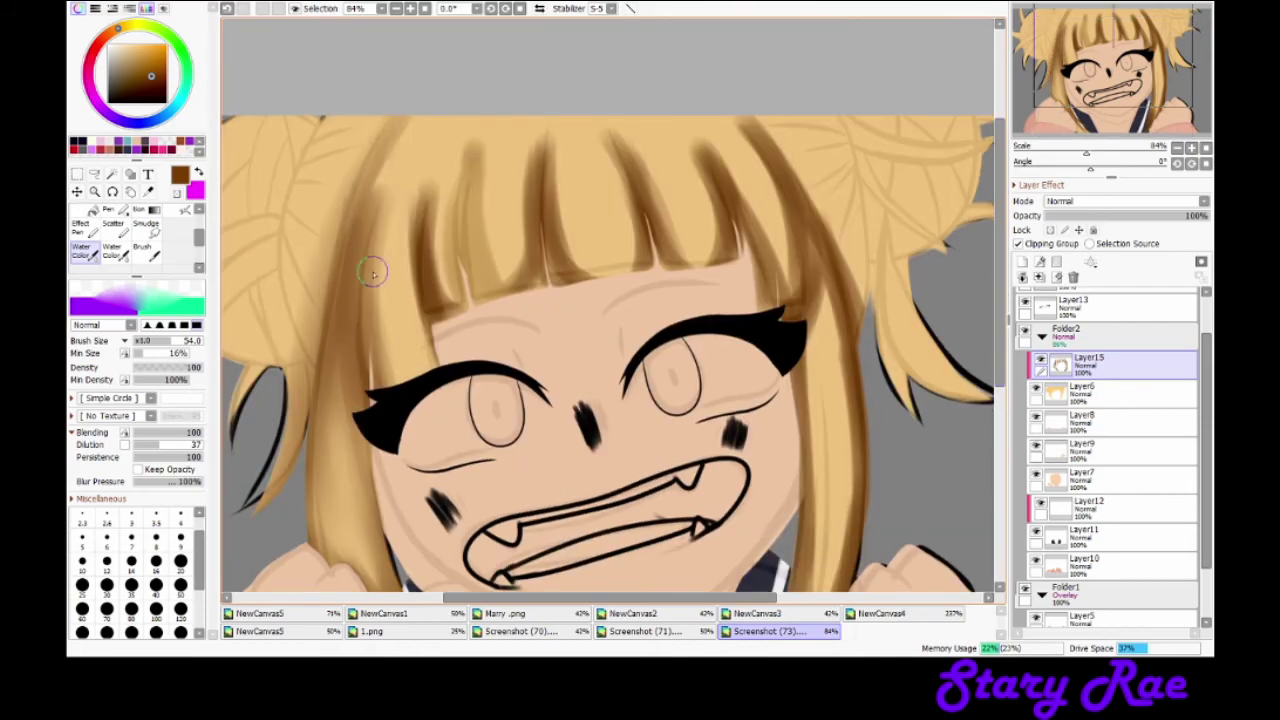
Step: Blend the brown strokes across the bangs into soft strand gradients with the Water Color brush
mouse_move(420, 195)
mouse_down()
mouse_move(412, 355)
mouse_move(445, 300)
mouse_up()
drag(520, 160, 530, 315)
mouse_move(560, 155)
mouse_down()
mouse_move(575, 270)
mouse_move(613, 167)
mouse_up()
drag(690, 148, 718, 258)
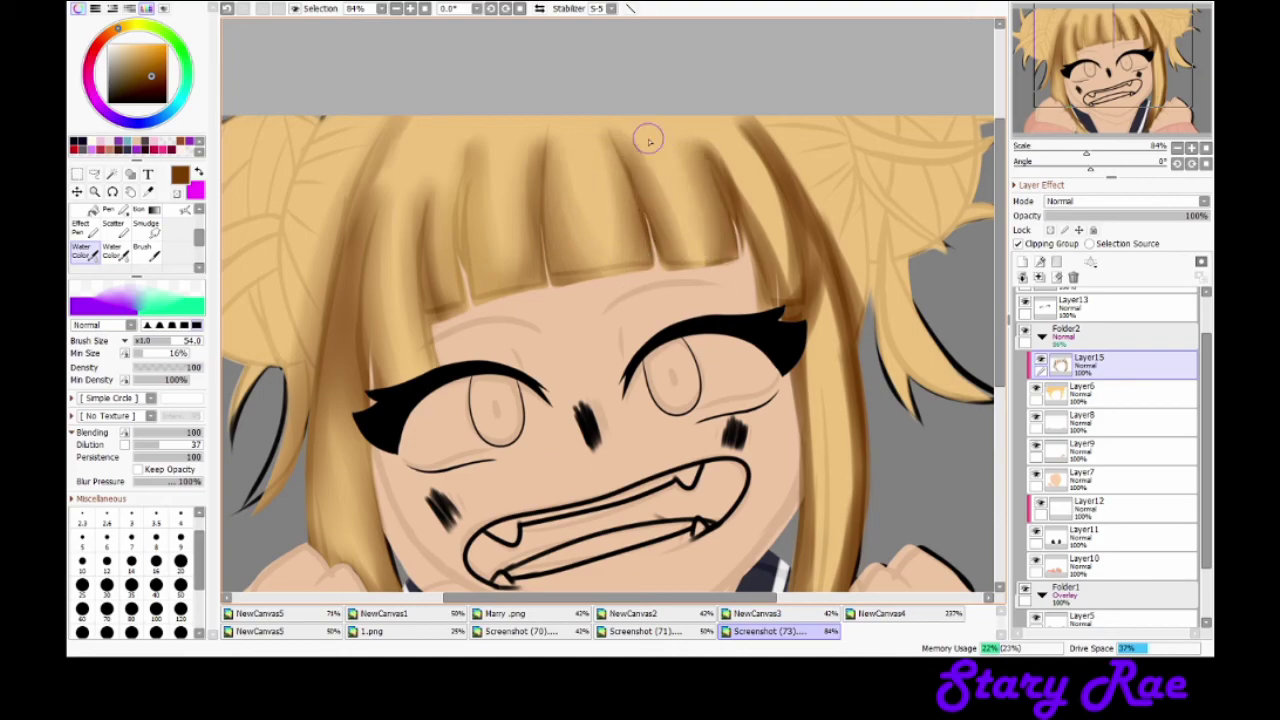
Step: Blend the shading of the right side lock from the crown down to the shoulder
mouse_move(738, 128)
mouse_down()
mouse_move(805, 400)
mouse_move(855, 515)
mouse_up()
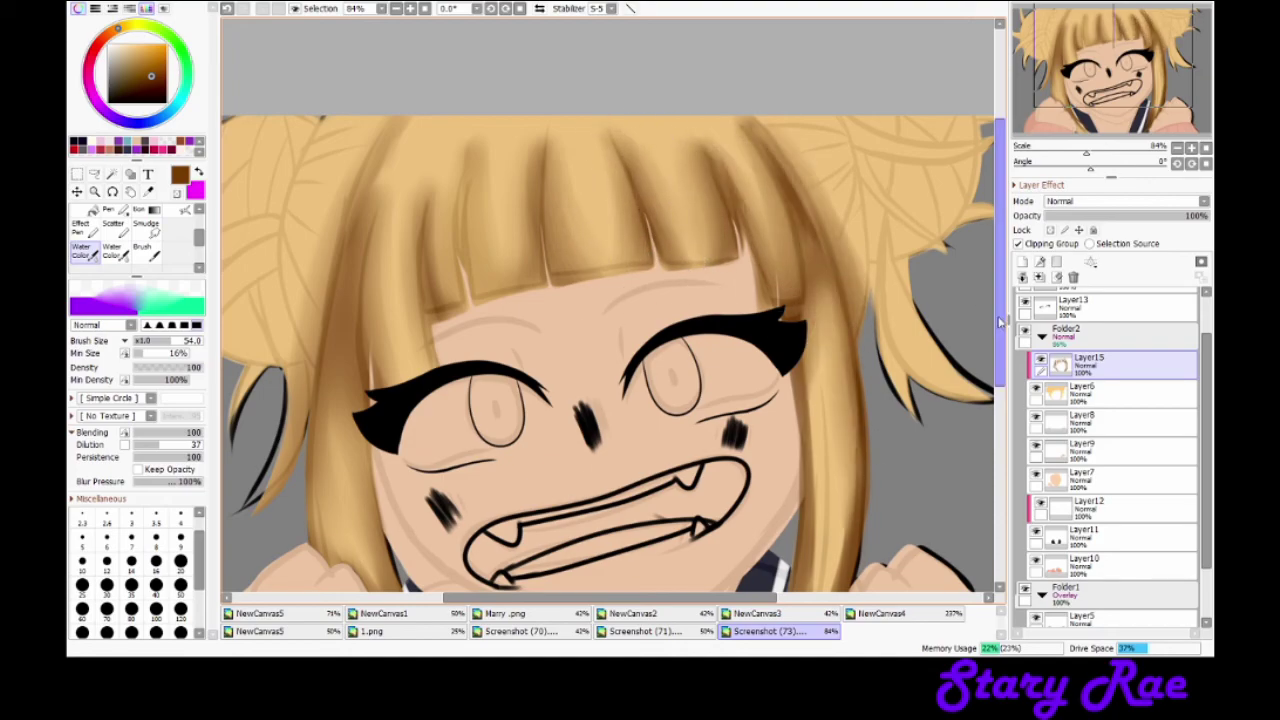
scroll(855, 515, down, 3)
drag(816, 163, 778, 543)
scroll(796, 160, up, 2)
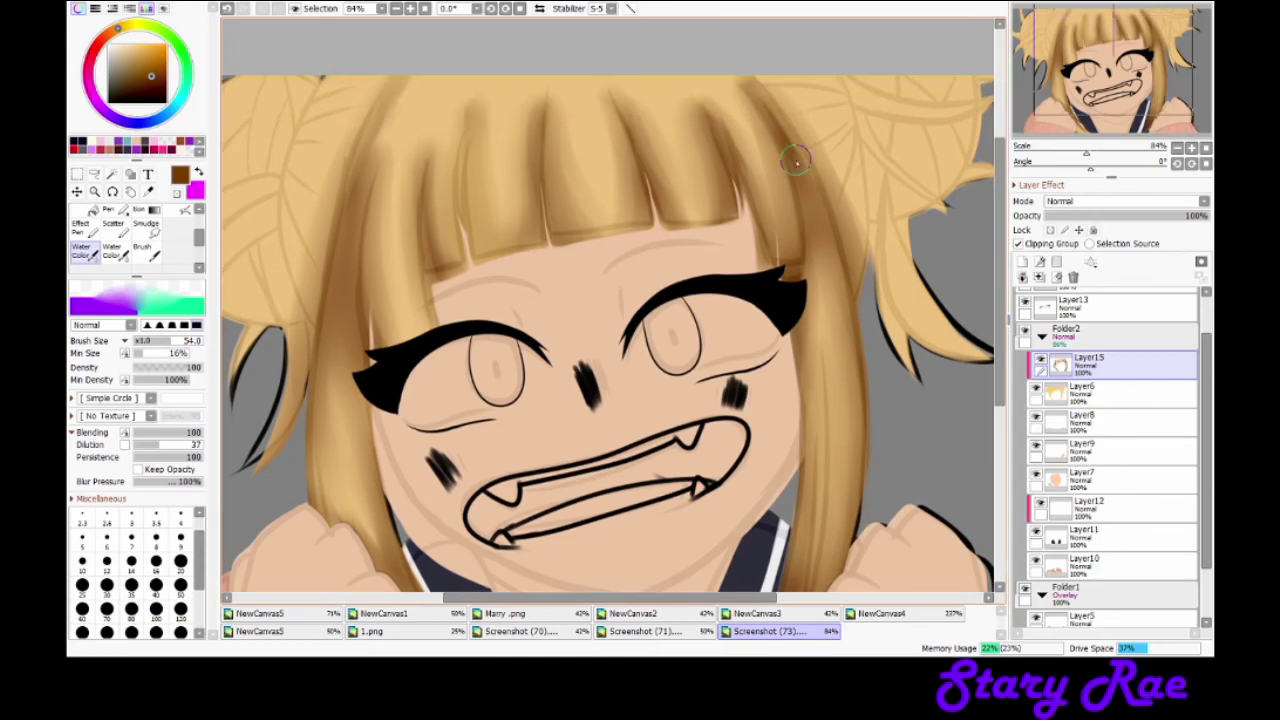
scroll(140, 240, up, 3)
Step: Rework both side locks with a lighter golden brown and smooth them with the size 54 Water Color brush
click(143, 211)
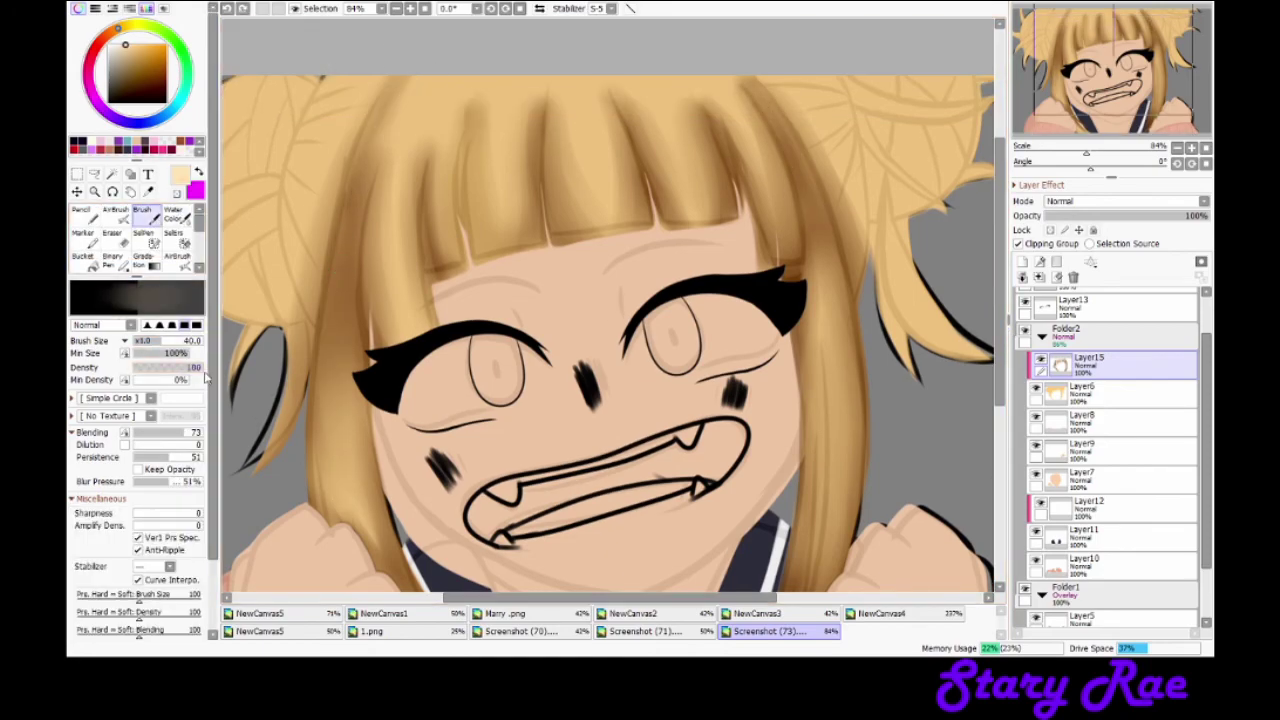
key(a)
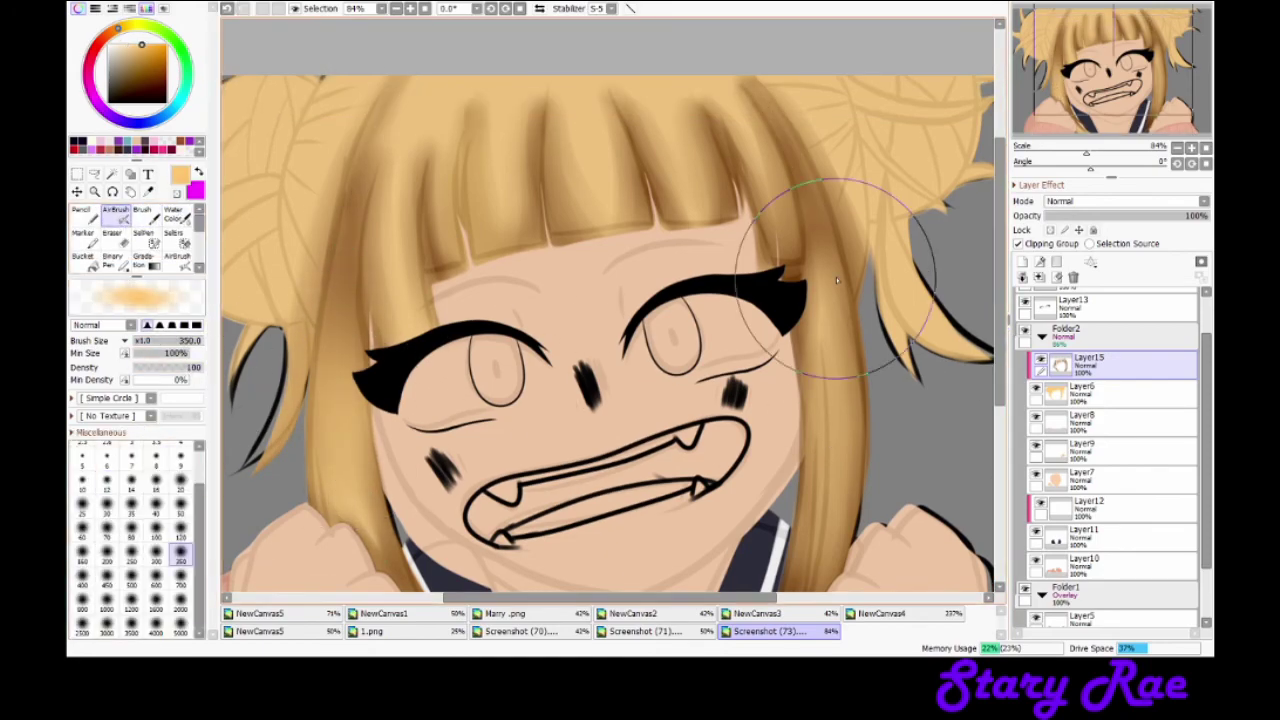
scroll(130, 240, down, 2)
click(128, 268)
drag(345, 220, 340, 385)
drag(820, 170, 825, 555)
click(85, 220)
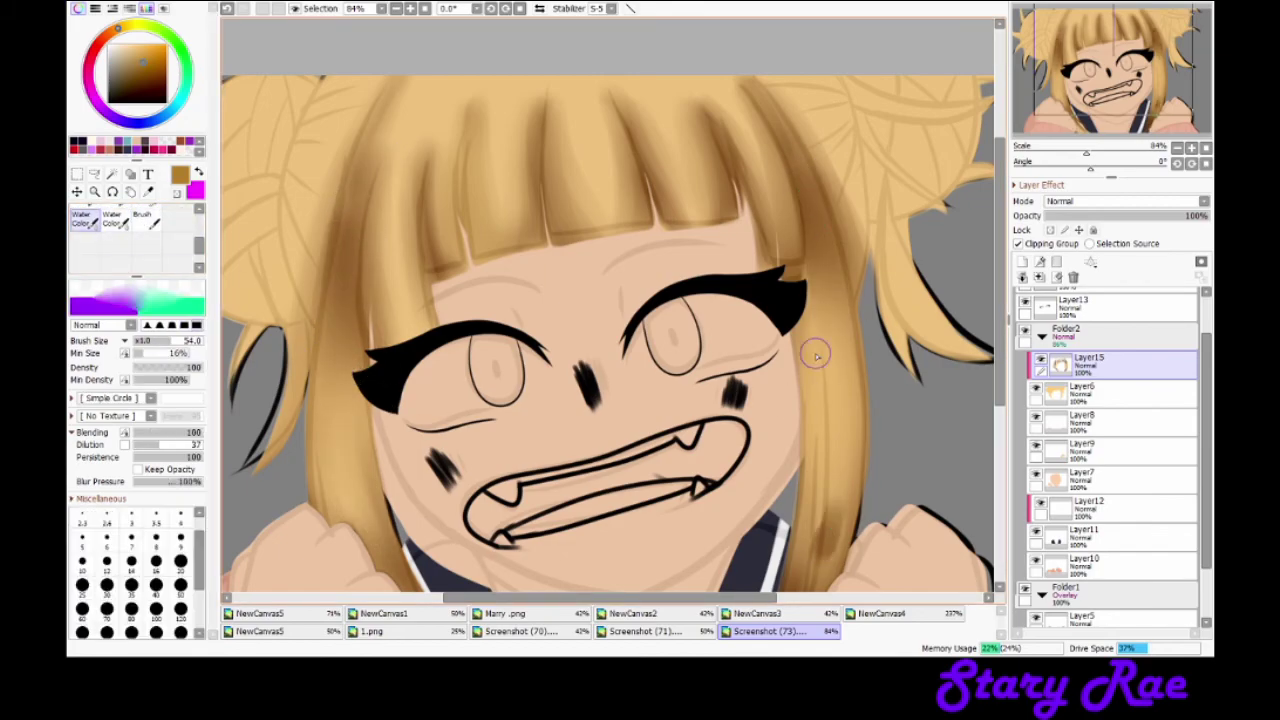
scroll(810, 220, down, 3)
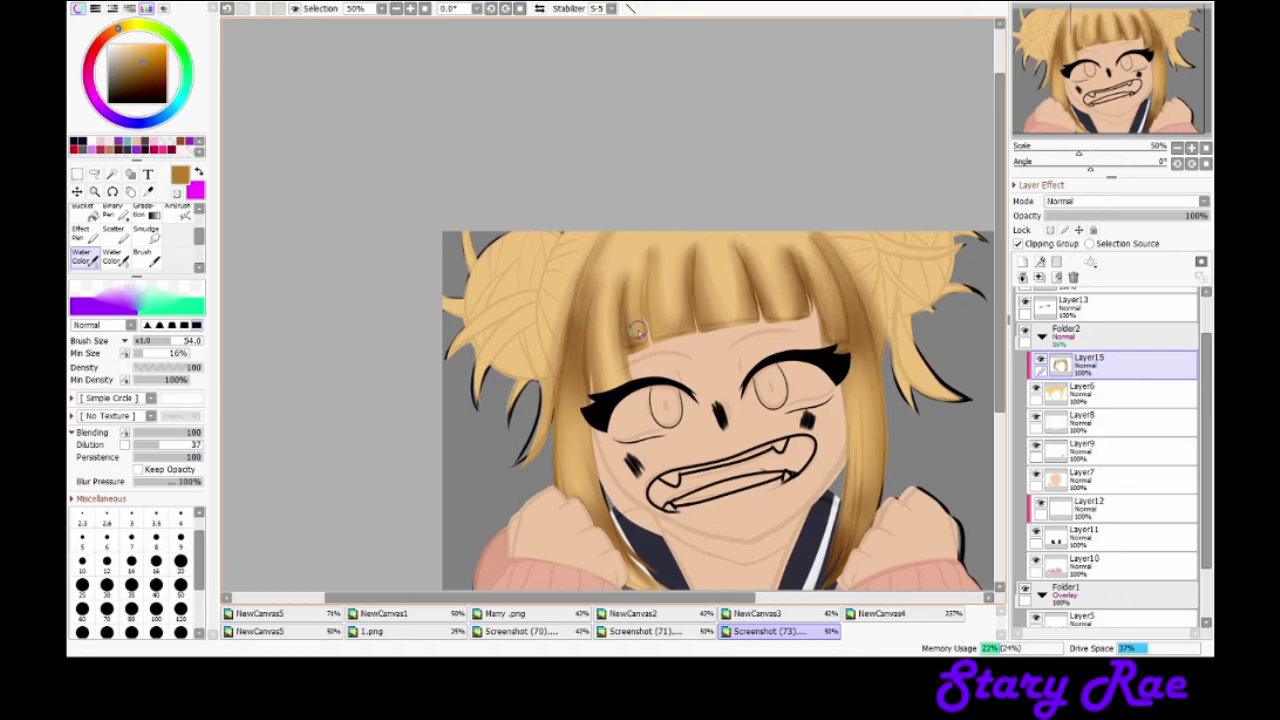
Step: Paint golden brown shading along the inner edge of the left bun and the loose strand beneath it
scroll(733, 228, up, 4)
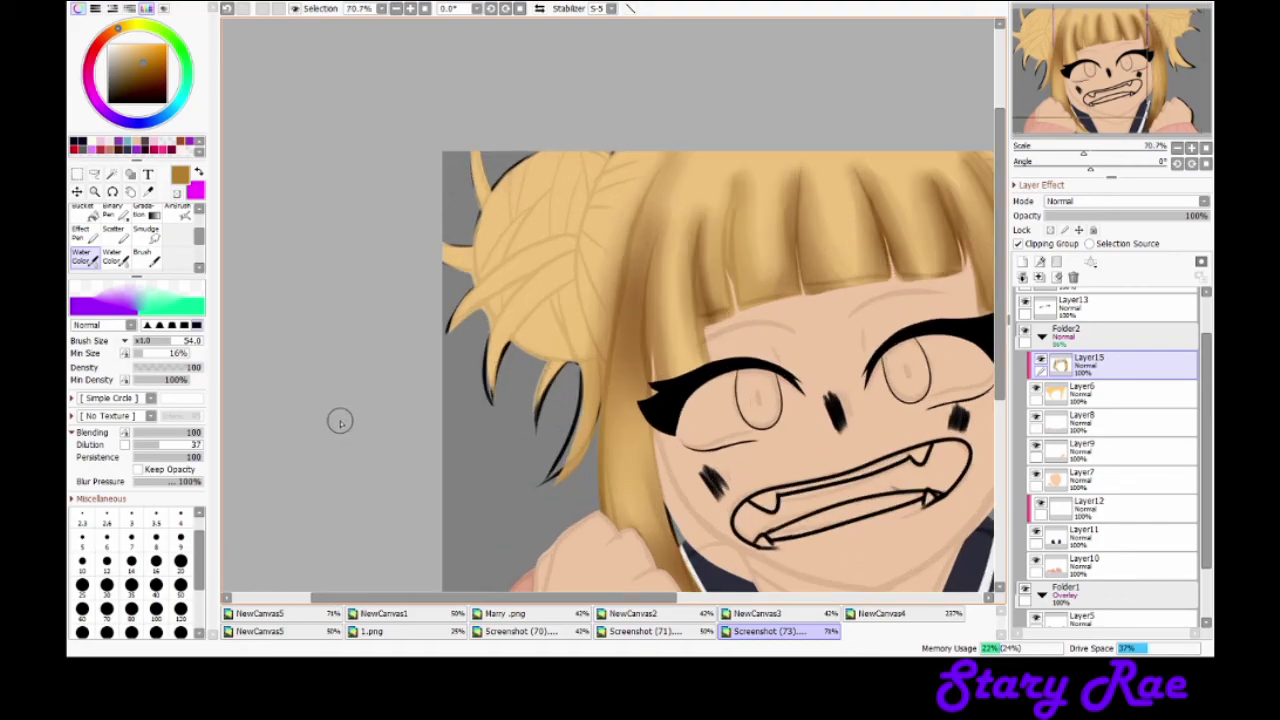
key(b)
mouse_move(612, 90)
mouse_down()
mouse_move(534, 363)
mouse_move(545, 585)
mouse_up()
drag(640, 95, 580, 240)
mouse_move(600, 440)
mouse_down()
mouse_move(709, 123)
mouse_move(551, 423)
mouse_up()
Step: Reduce the Brush to size 16 and shade the left bun's lower spikes and crossing strands in golden brown
key(bracketleft)
key(bracketleft)
key(bracketleft)
key(bracketleft)
key(bracketleft)
drag(500, 330, 545, 470)
drag(470, 318, 418, 475)
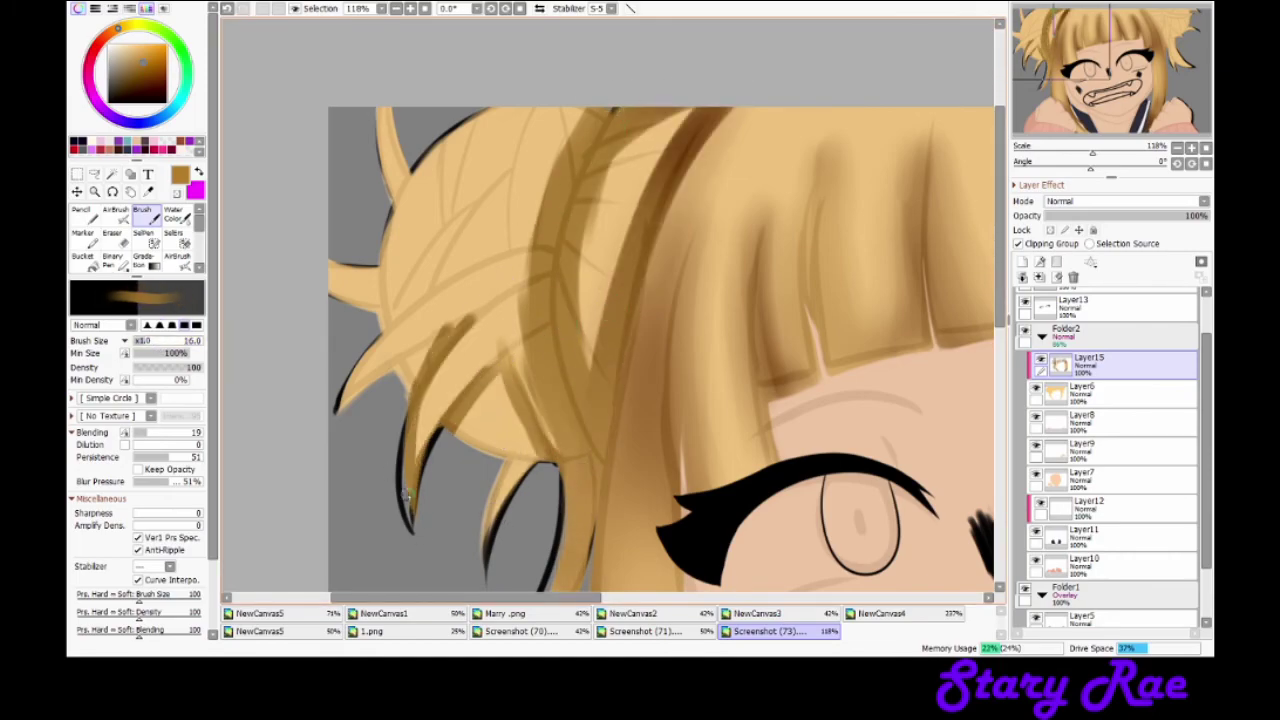
drag(525, 340, 416, 462)
drag(340, 405, 531, 254)
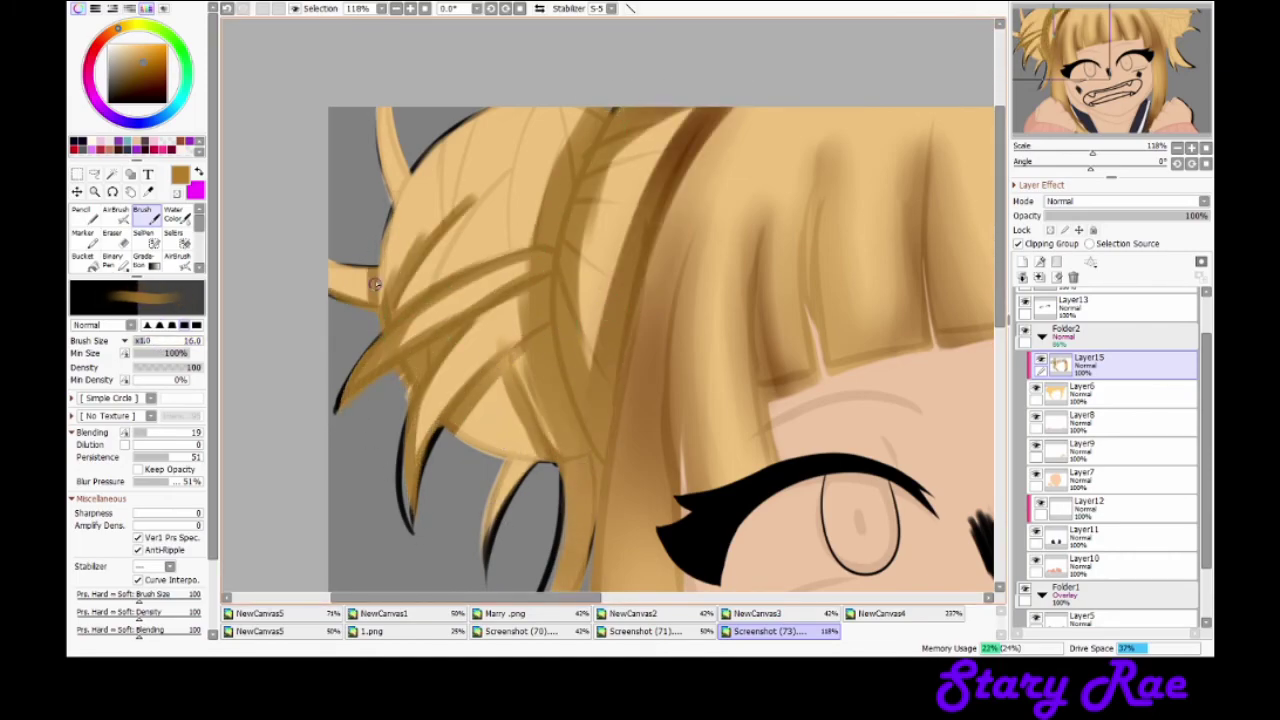
Step: Add golden brown shading lines along the upper strands of the left bun
drag(505, 110, 440, 280)
drag(447, 142, 424, 224)
drag(575, 108, 560, 135)
scroll(352, 108, right, 1)
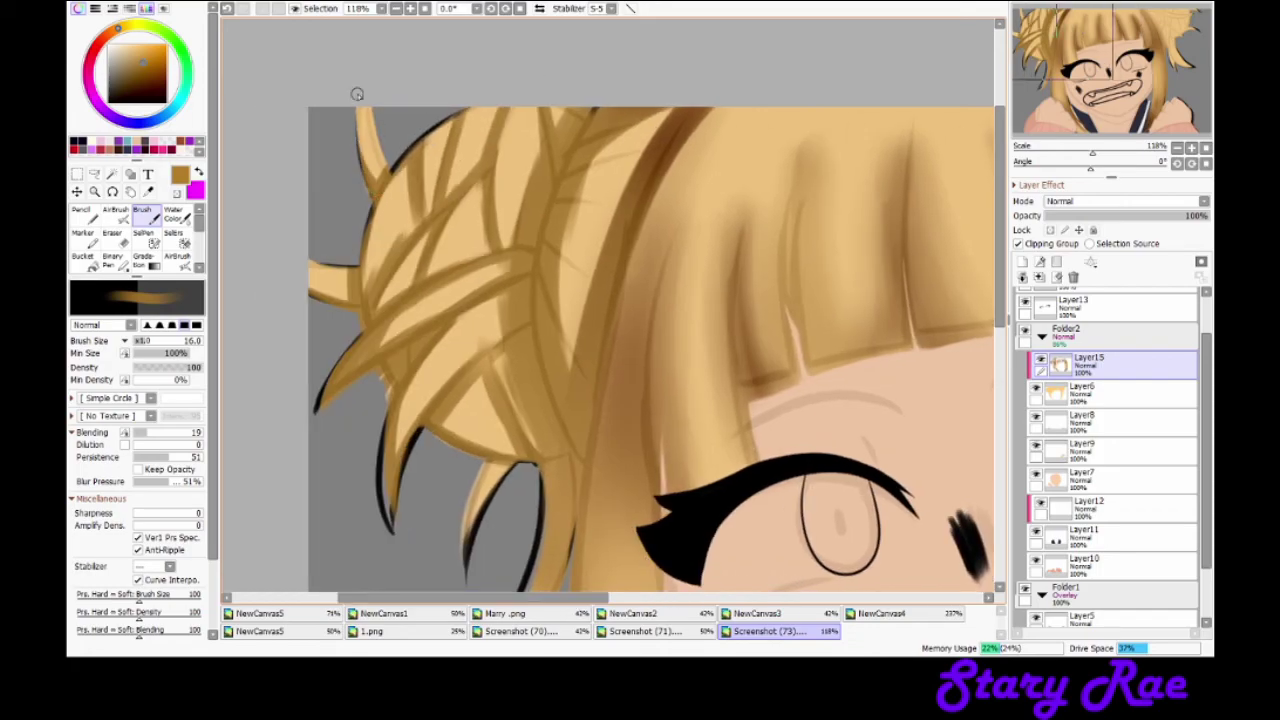
Step: Shade the edges of the loose strands hanging below the right bun in golden brown
scroll(336, 265, right, 2)
key(h)
drag(666, 290, 718, 530)
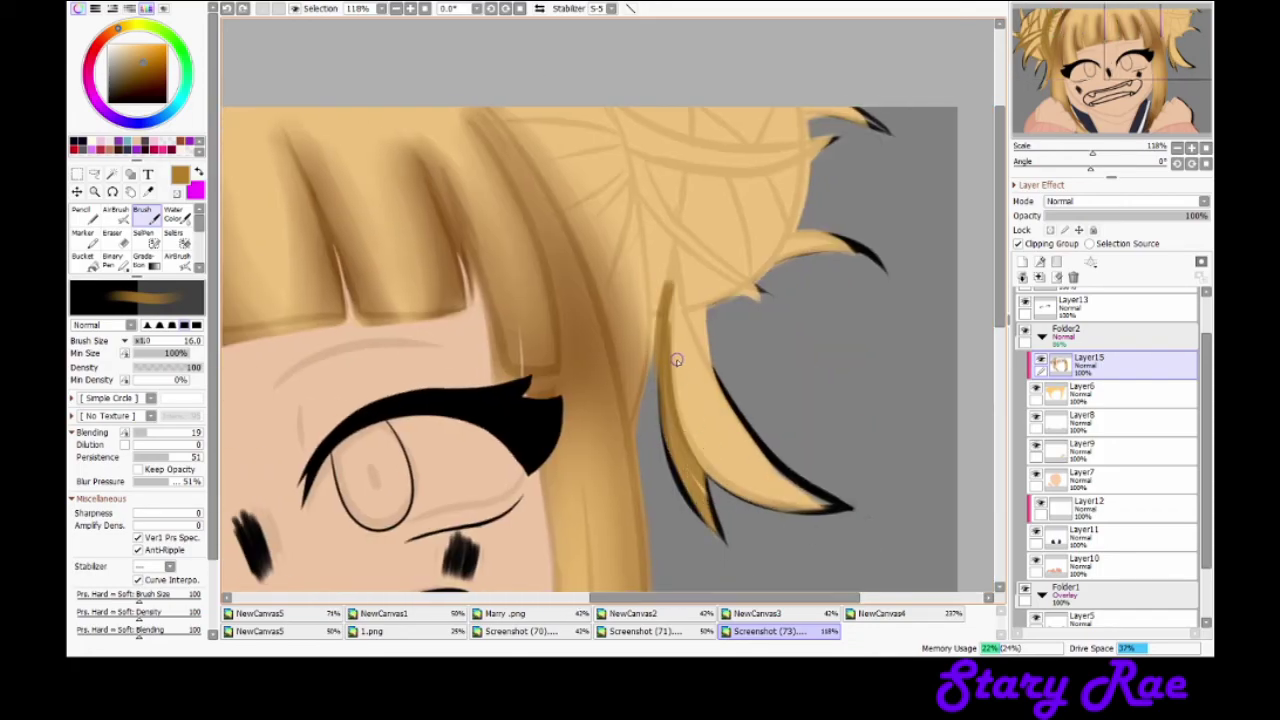
drag(668, 330, 840, 508)
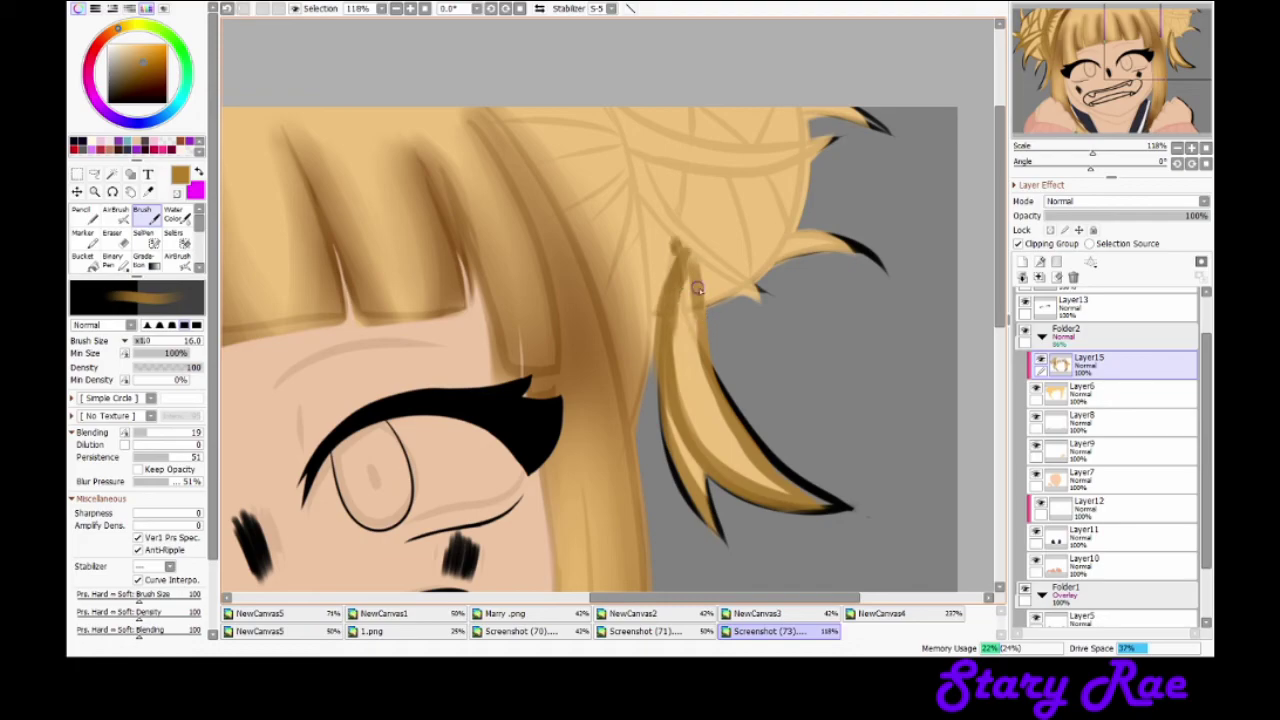
Step: Paint golden brown strand lines across the right bun and where the hair gathers into it
drag(612, 108, 654, 296)
drag(652, 258, 640, 350)
drag(642, 178, 606, 266)
mouse_move(632, 156)
mouse_down()
mouse_move(830, 140)
mouse_move(748, 292)
mouse_up()
drag(625, 160, 828, 140)
drag(700, 108, 688, 138)
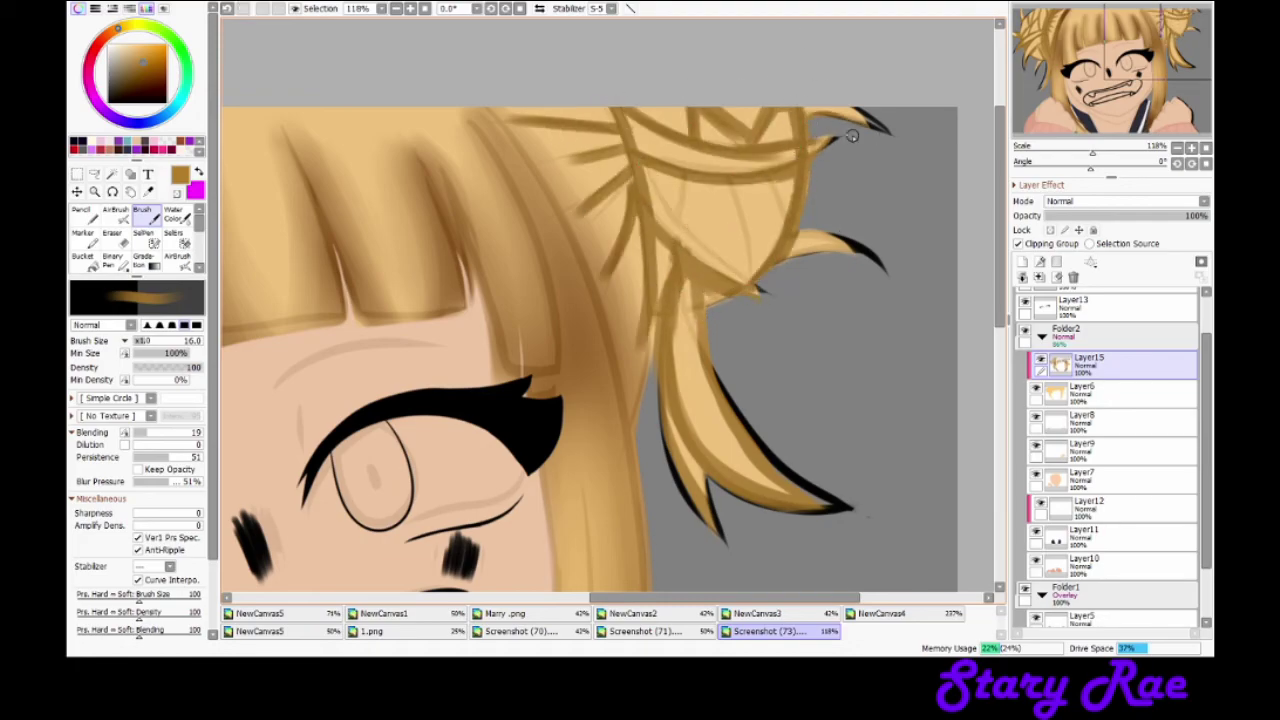
Step: Blend the right bun's hanging strands with the Water Color brush at size 35 and hide the sketch layers in Folder1
key(c)
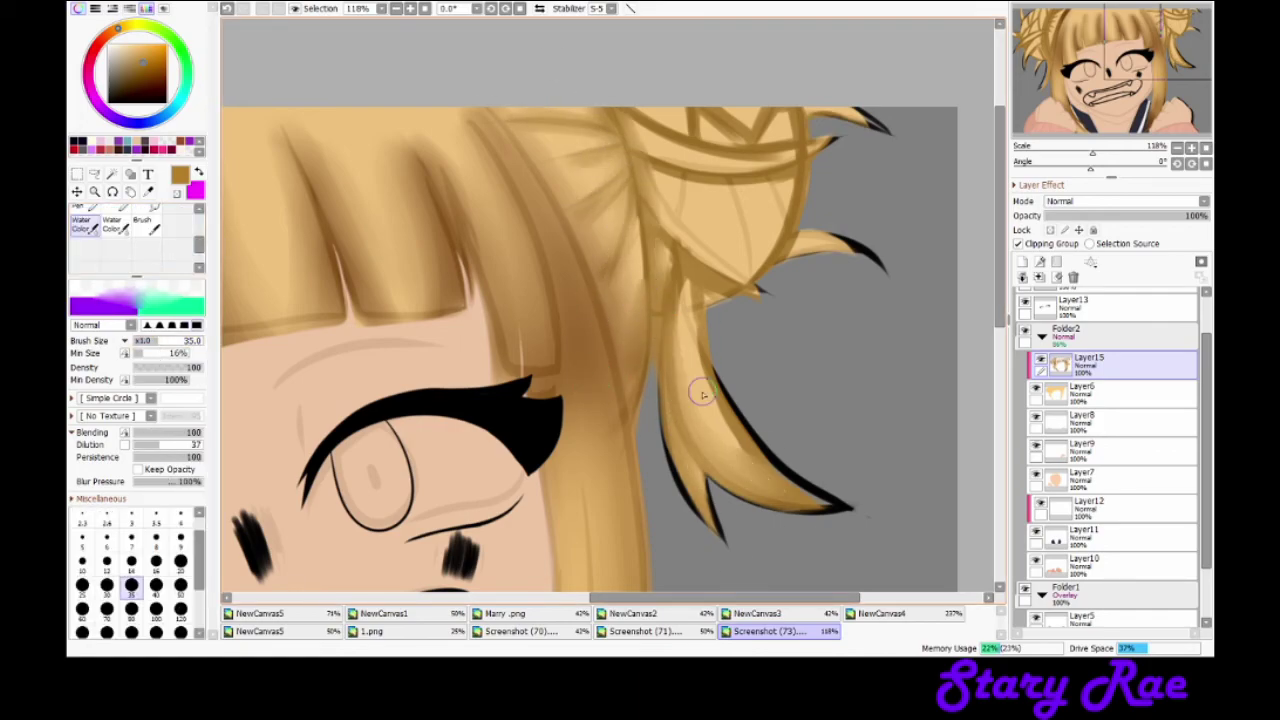
scroll(1037, 555, down, 2)
click(1036, 553)
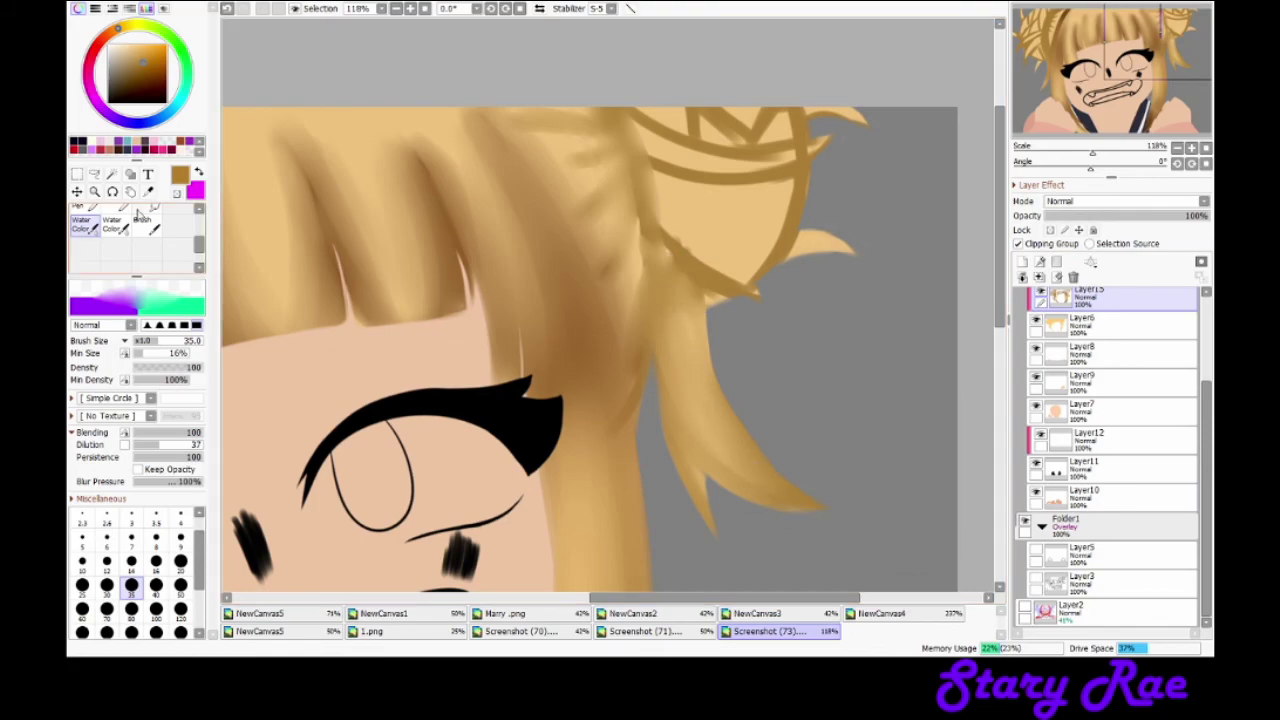
Step: Add golden brown strand lines inside the right bun and blend its shading with the Water Color brush at sizes 8 and 31
key(b)
drag(737, 223, 710, 282)
key(c)
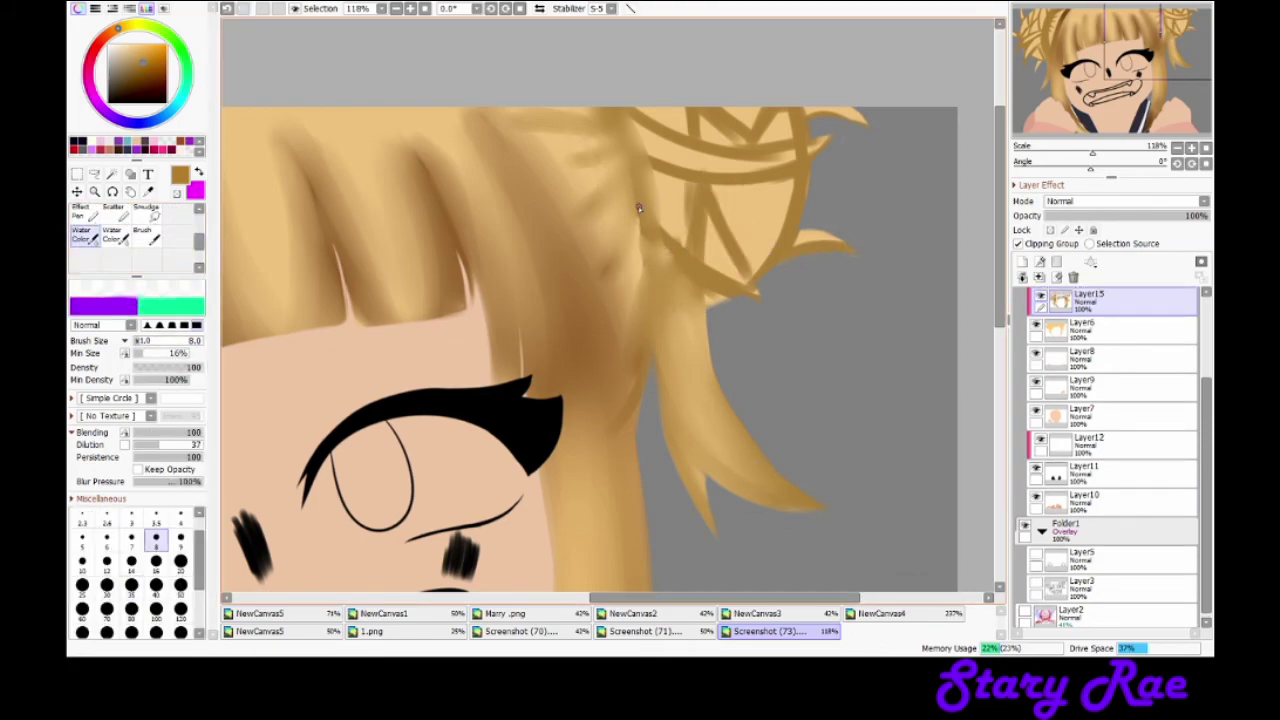
drag(665, 226, 646, 207)
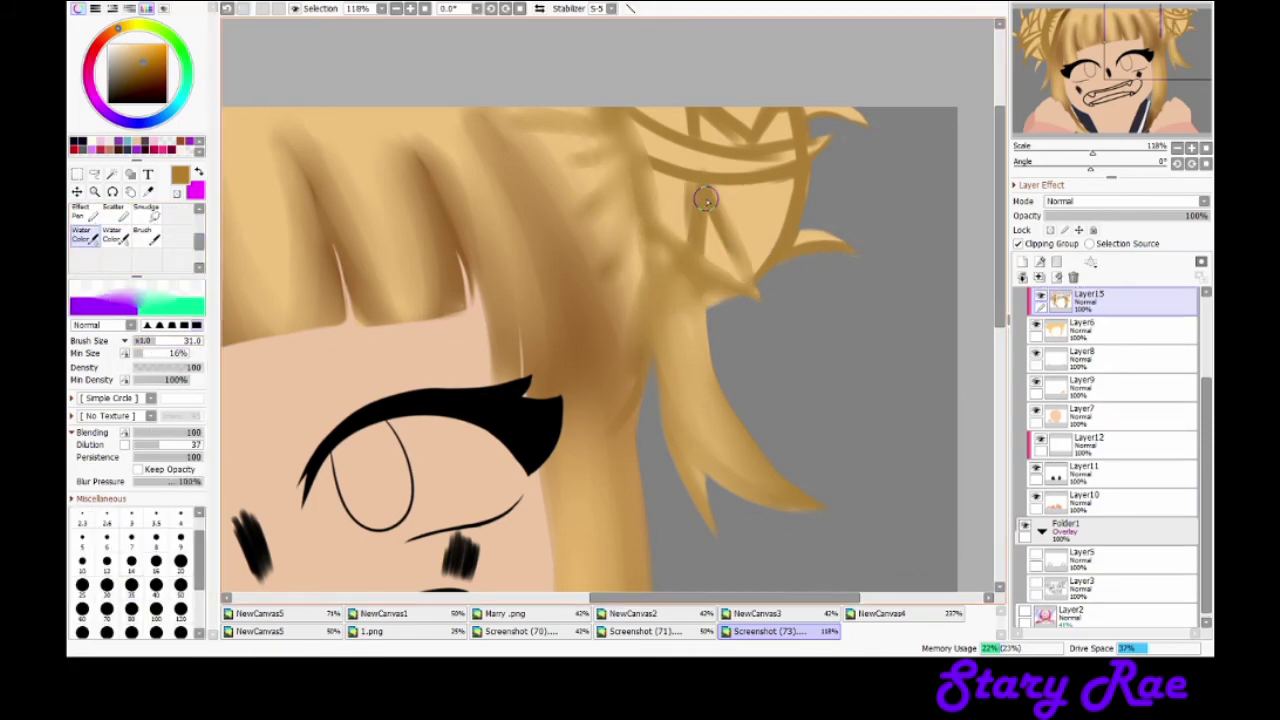
mouse_move(651, 162)
mouse_down()
mouse_move(744, 283)
mouse_move(787, 249)
mouse_move(640, 140)
mouse_up()
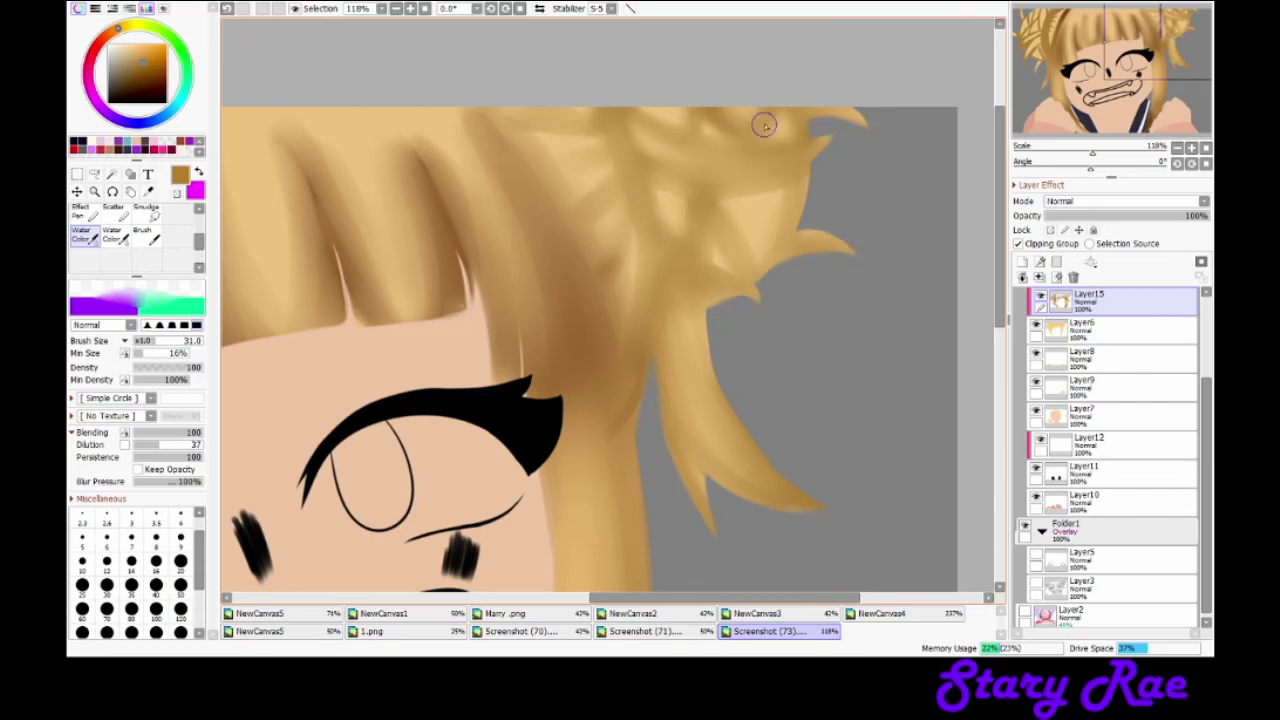
Step: Blend the left bun's strands, spikes and the hair leading into it with the Water Color brush at size 44
key(h)
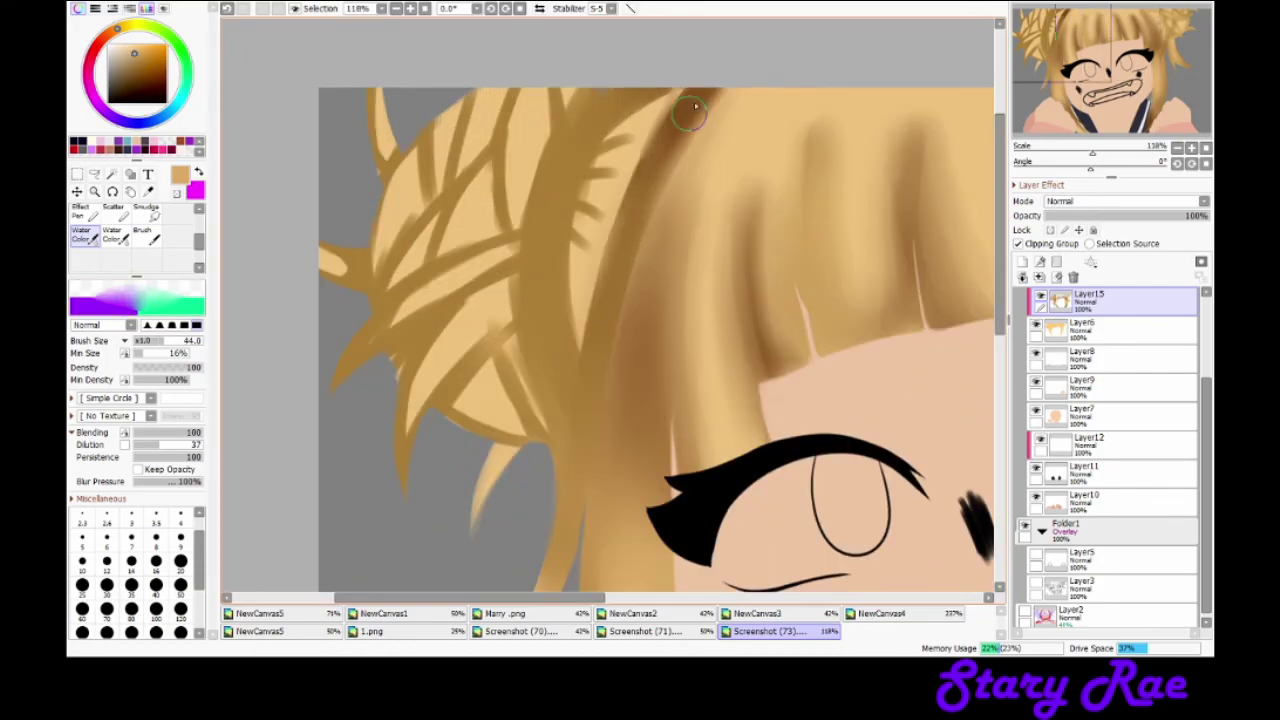
drag(695, 107, 610, 340)
drag(540, 250, 571, 149)
drag(600, 300, 648, 93)
mouse_move(546, 455)
mouse_down()
mouse_move(448, 429)
mouse_move(526, 323)
mouse_move(437, 320)
mouse_move(395, 440)
mouse_move(498, 271)
mouse_move(401, 334)
mouse_move(429, 286)
mouse_move(325, 390)
mouse_up()
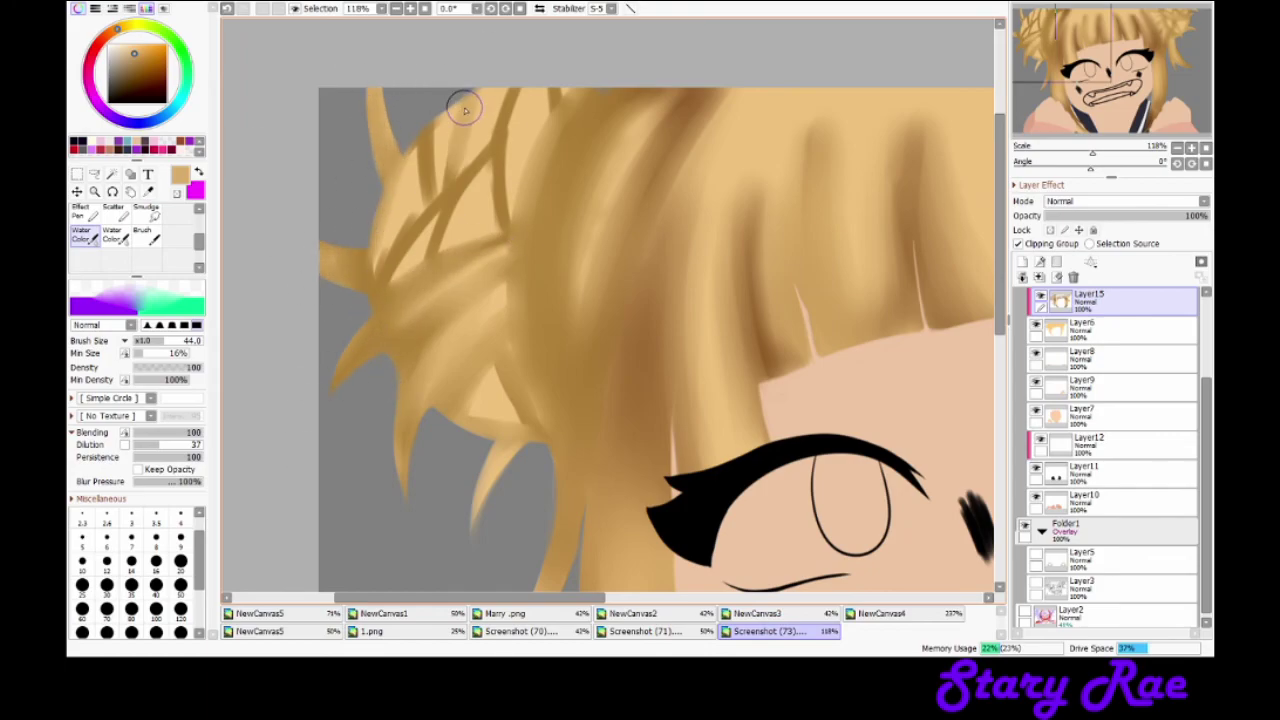
drag(433, 131, 488, 144)
drag(500, 240, 530, 92)
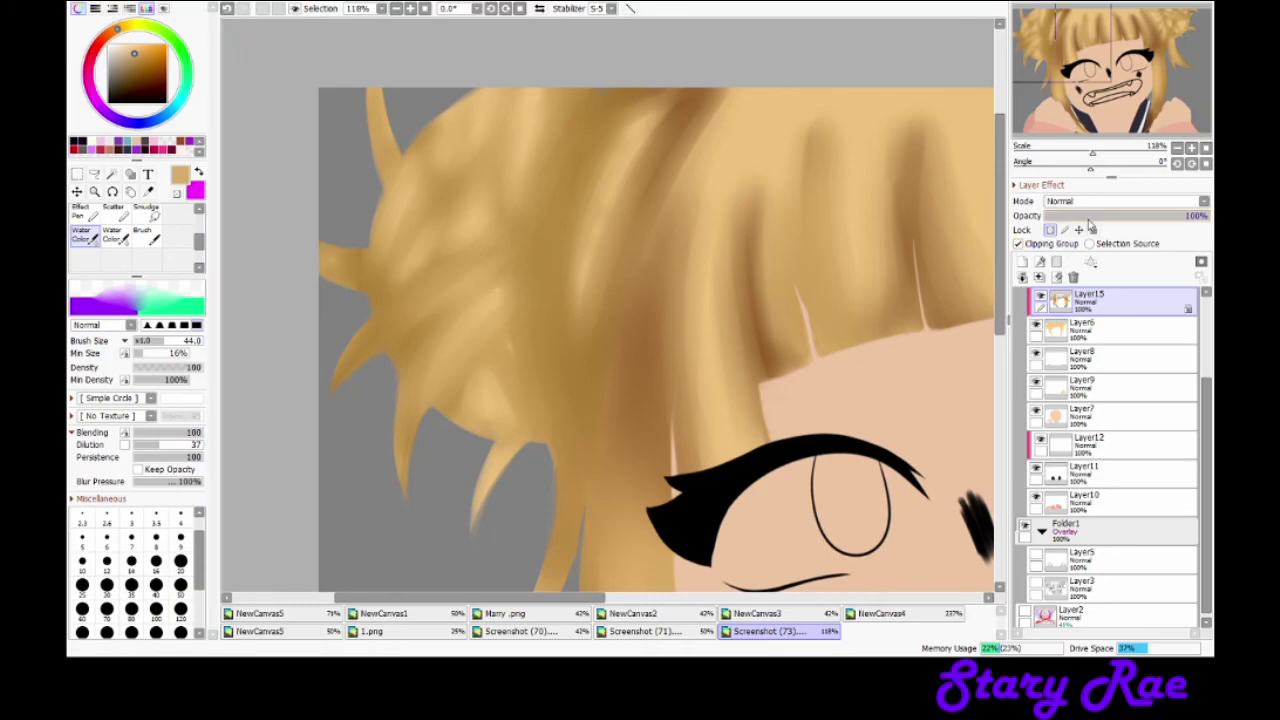
Step: Lock the transparent pixels of Layer15 and ready the AirBrush at size 350 with dark brown
scroll(565, 100, down, 4)
key(alt)
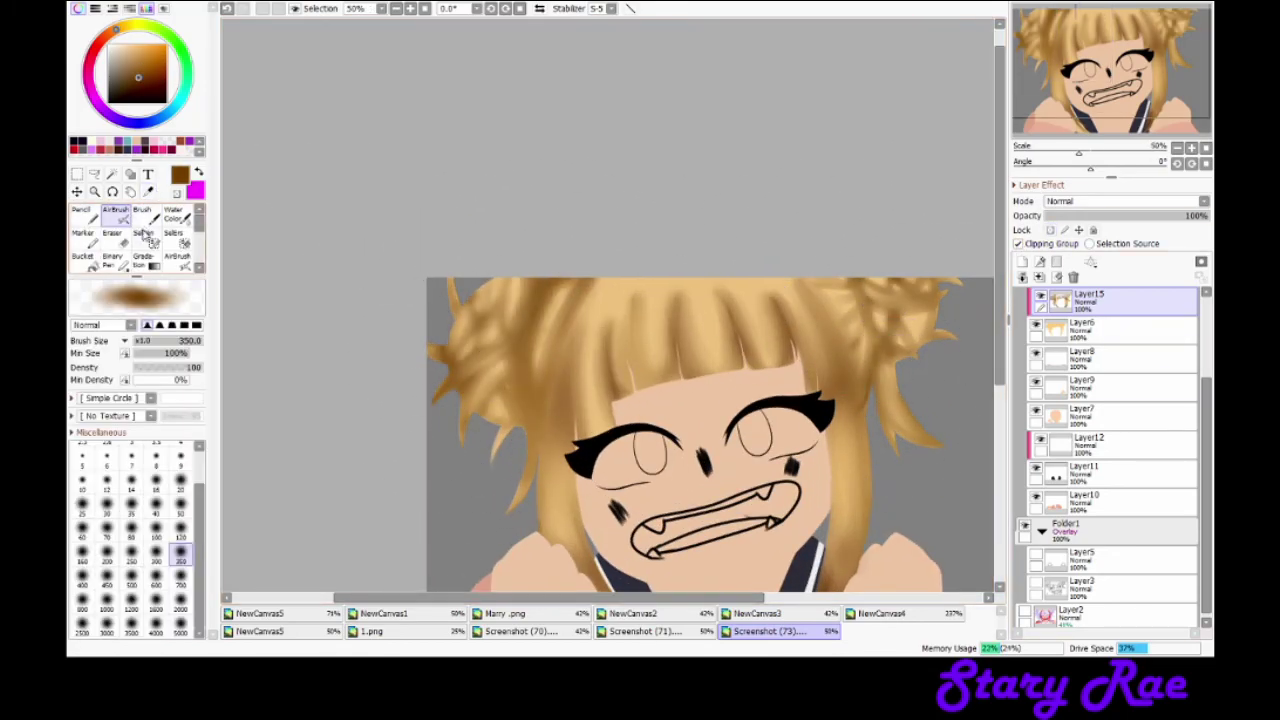
key(b)
key(v)
scroll(700, 520, down, 3)
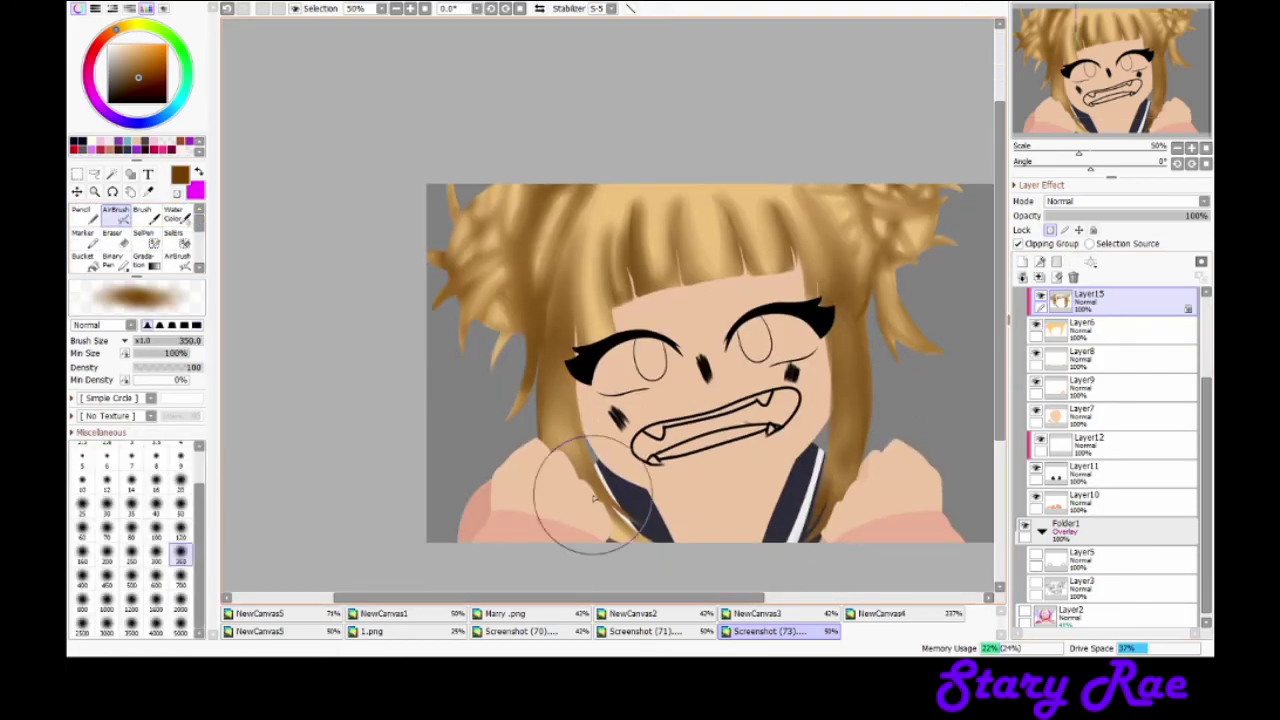
Step: Add a clipped layer above Layer15 and airbrush light orange over the hair at size 350
click(1021, 261)
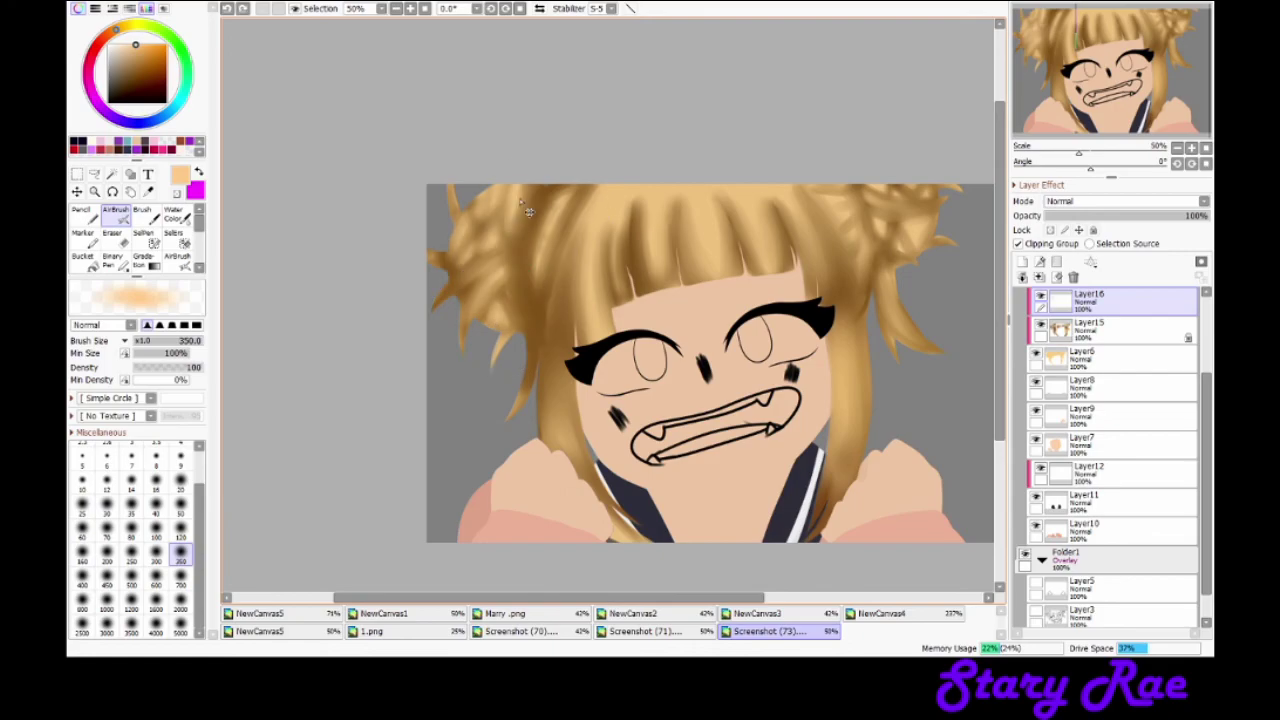
drag(810, 270, 870, 420)
drag(590, 320, 540, 470)
Step: Try the new clipped layer in Overlay mode at 65% opacity and switch to the Eraser at size 350
click(1125, 201)
drag(1200, 216, 1155, 216)
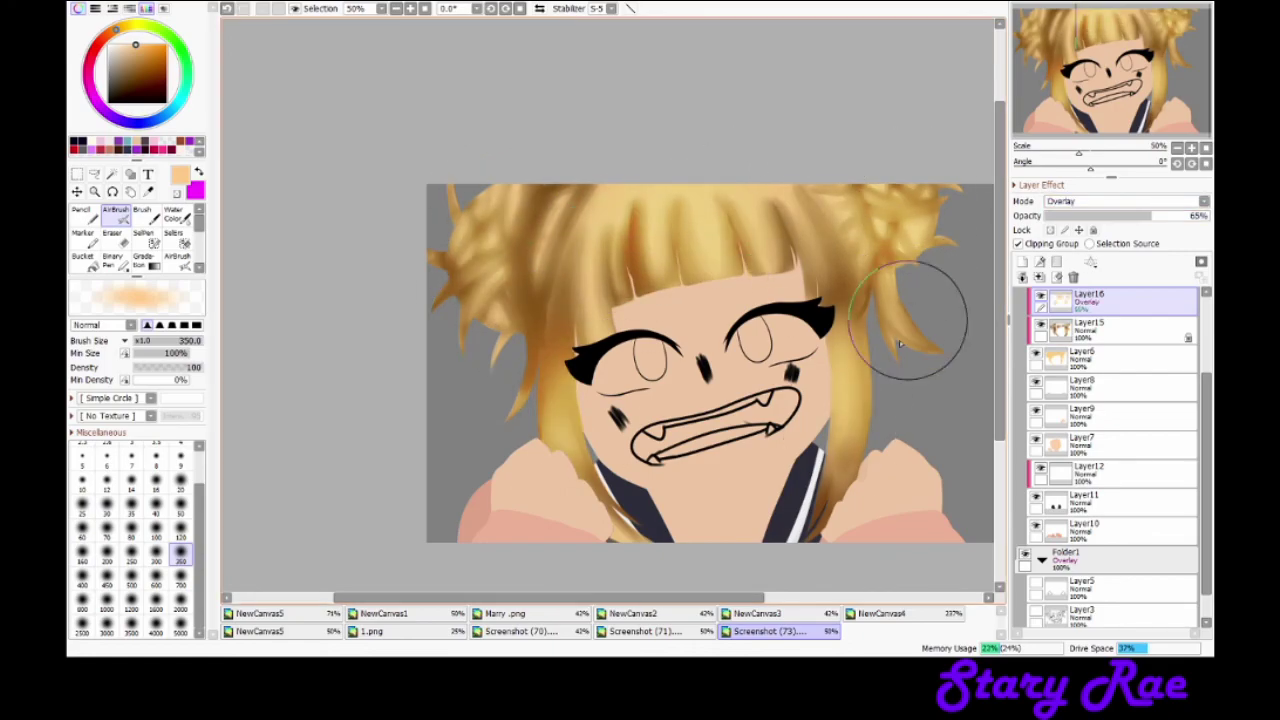
scroll(908, 309, right, 3)
key(e)
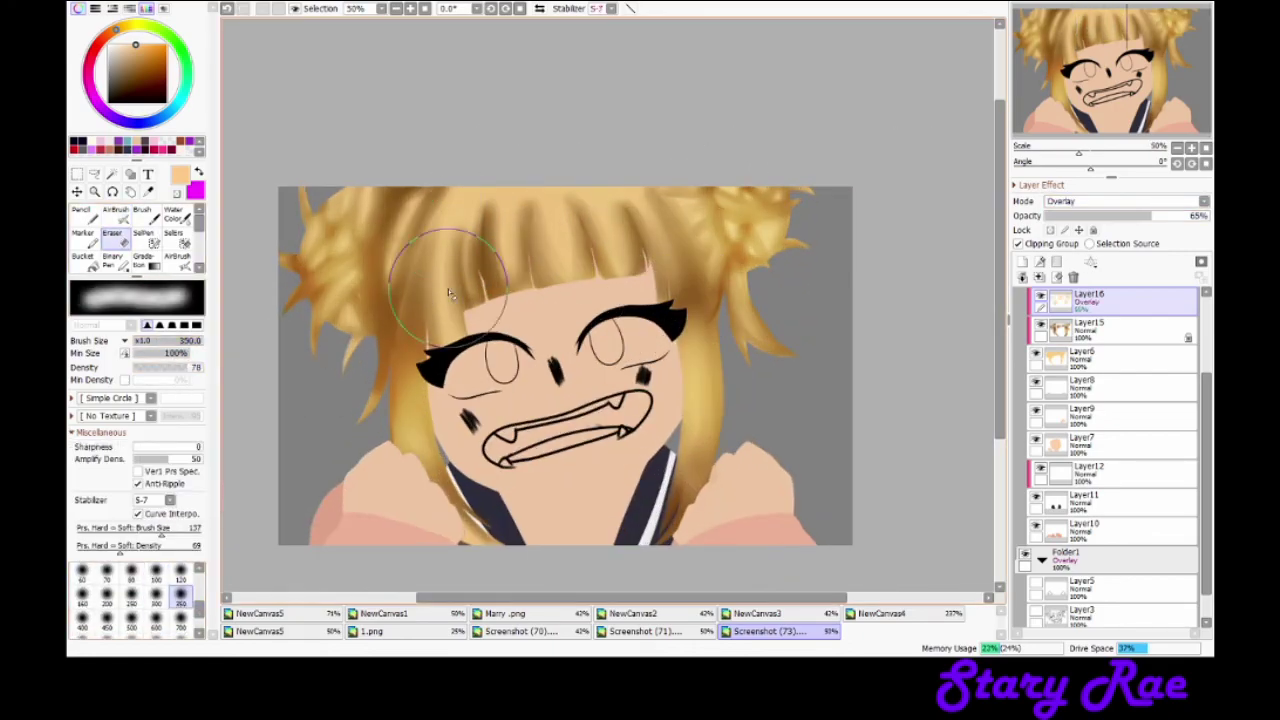
Step: Set the light orange layer's blending mode to Normal and lower its opacity to 6%
key(v)
click(1125, 201)
click(1060, 214)
drag(1150, 216, 1027, 238)
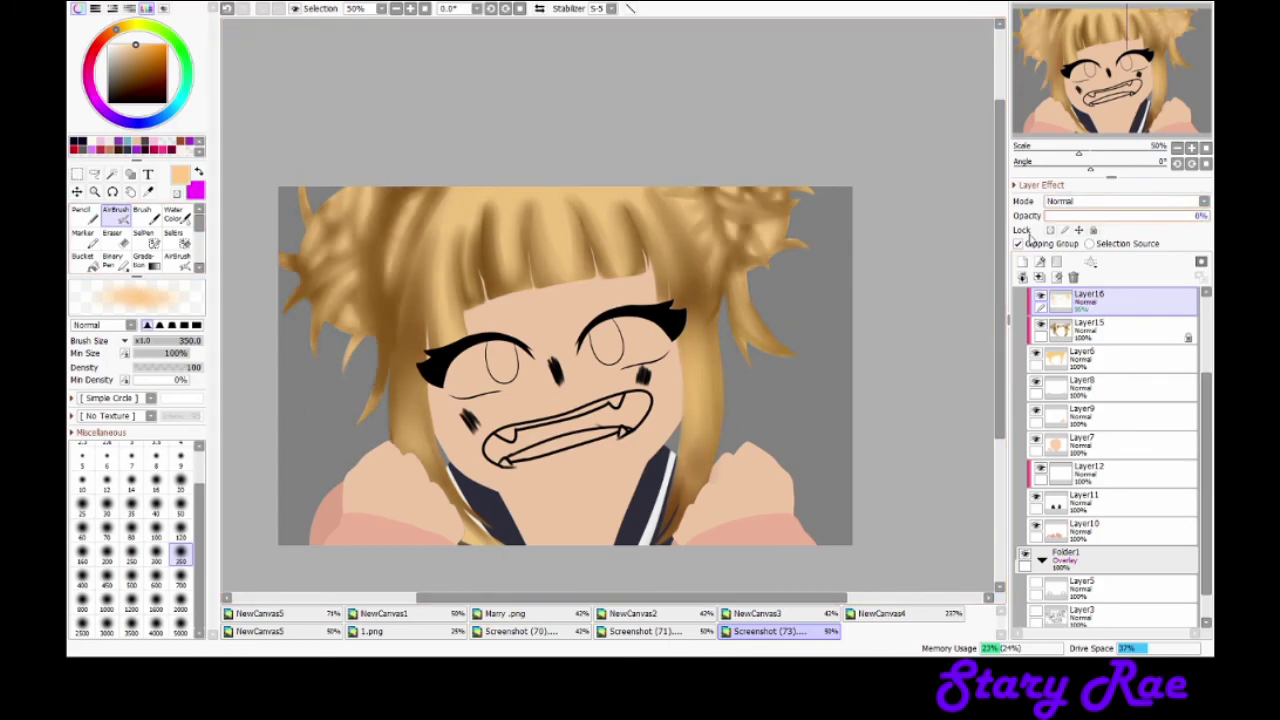
Step: Paint brown shadow strokes into the bangs on Layer15 with the Brush at size 56 and blend them with Water Color at size 70
alt+click(286, 223)
key(b)
click(1120, 328)
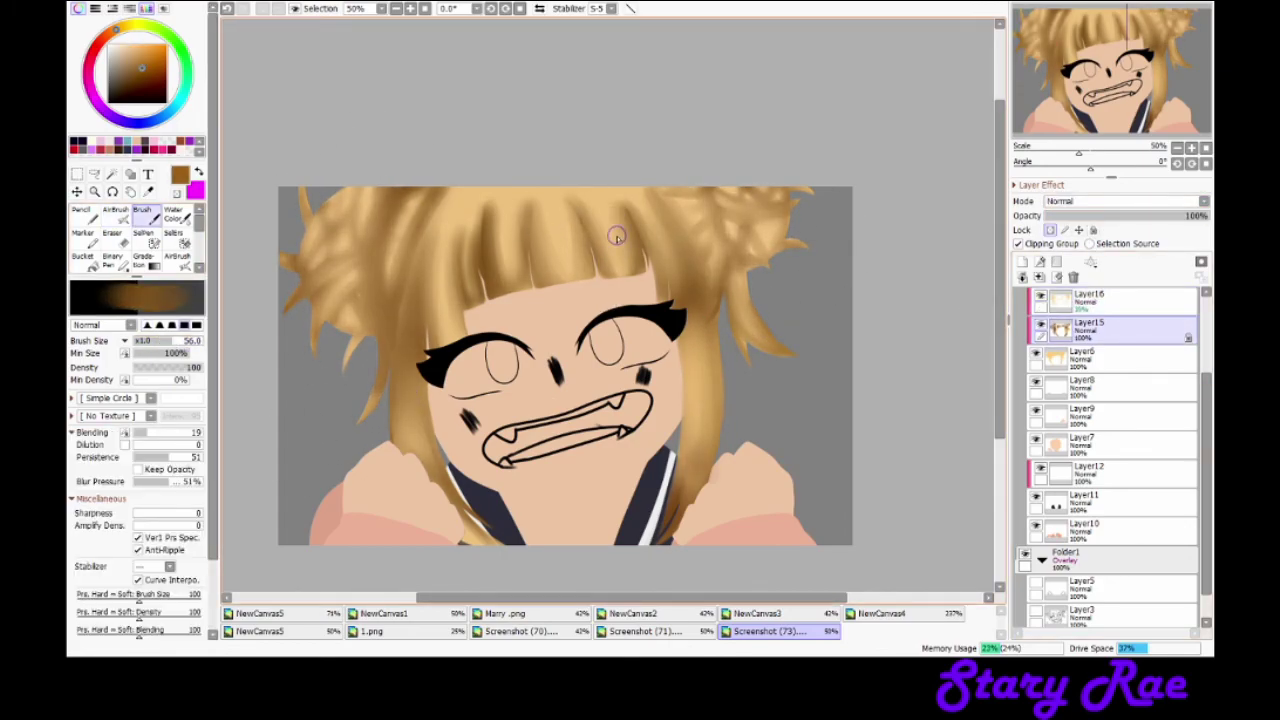
key(c)
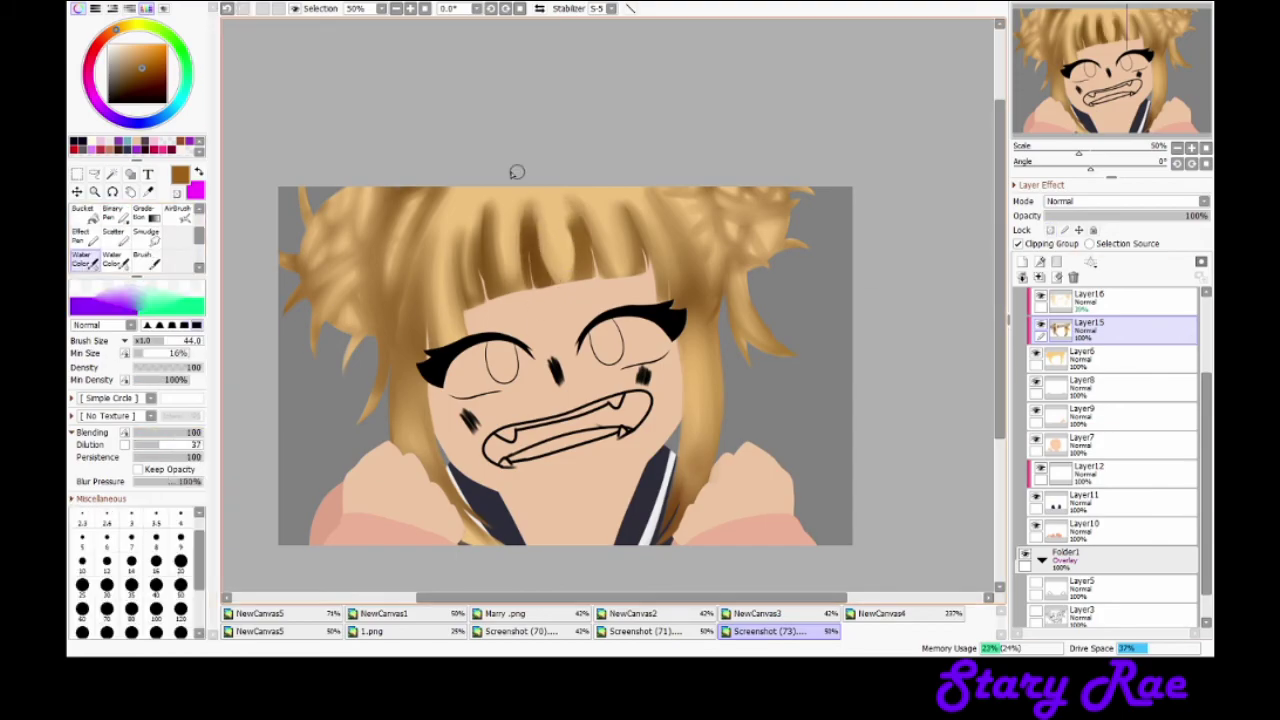
key(bracketright)
key(bracketright)
key(bracketright)
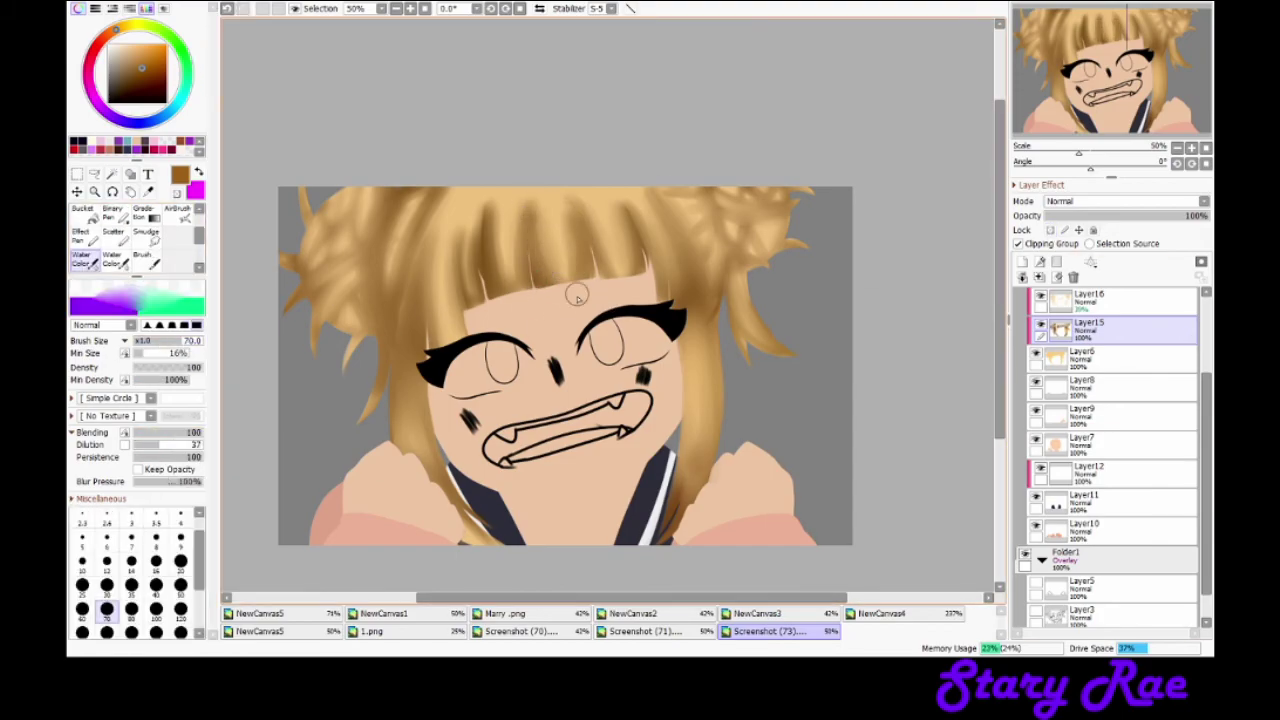
Step: Set the hair shading on Layer15 to Multiply mode and lower its opacity
scroll(1125, 201, down, 2)
click(1200, 216)
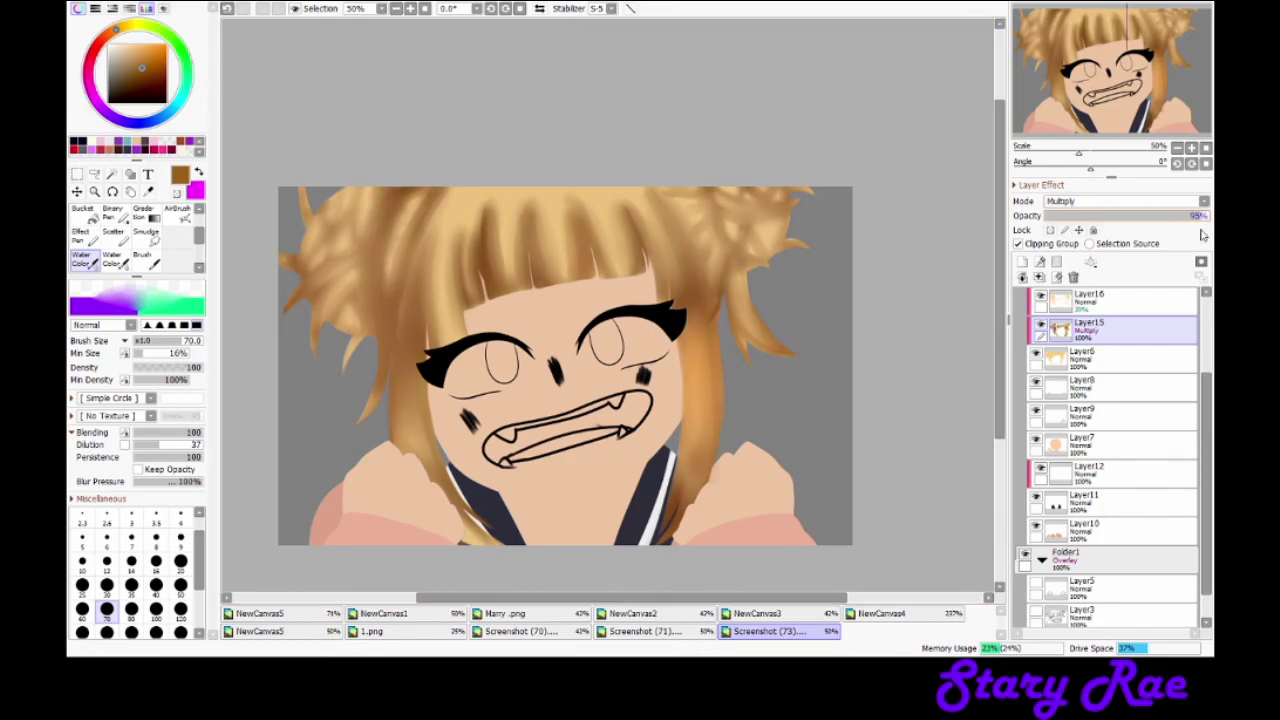
click(1172, 216)
Step: Paint a dark shadow under the chin on the clipped Layer17 and blend it down the neck with Water Color
key(b)
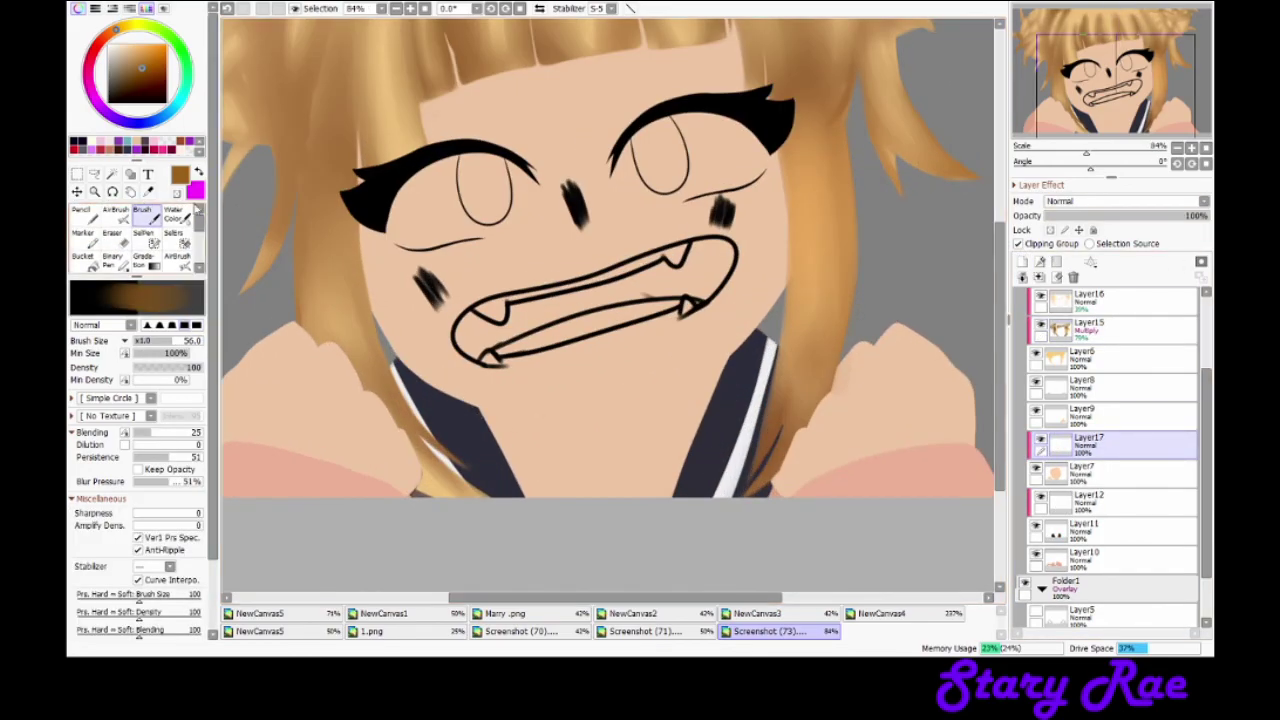
click(146, 88)
mouse_move(480, 420)
mouse_down()
mouse_move(597, 471)
mouse_move(575, 447)
mouse_move(603, 437)
mouse_move(603, 449)
mouse_move(548, 421)
mouse_move(466, 423)
mouse_move(640, 450)
mouse_move(502, 465)
mouse_move(677, 417)
mouse_move(471, 434)
mouse_move(720, 370)
mouse_up()
alt+click(606, 451)
key(c)
key(bracketright)
key(bracketright)
mouse_move(773, 317)
mouse_down()
mouse_move(449, 429)
mouse_move(580, 457)
mouse_up()
scroll(201, 228, up, 3)
Step: Add a new clipped layer above Layer17 and draw a black band beneath the jaw with the Pencil at size 50
click(143, 212)
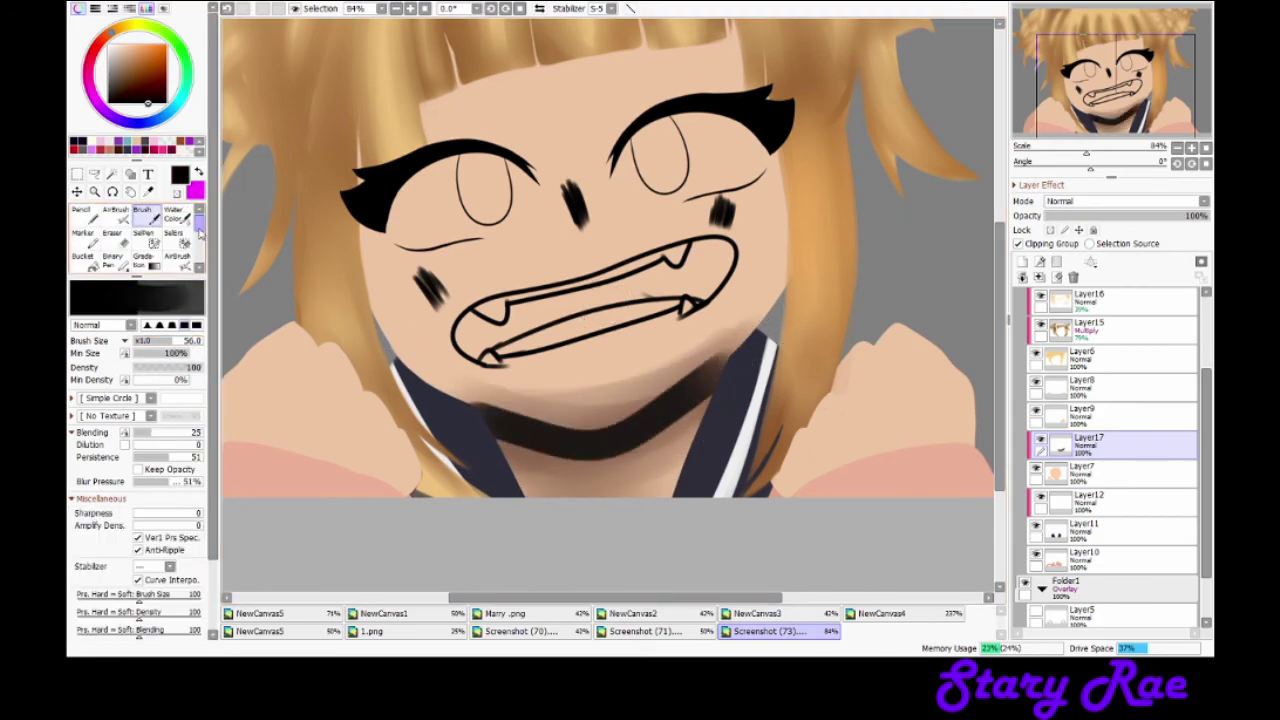
key(ctrl+z)
click(1021, 261)
mouse_move(468, 404)
mouse_down()
mouse_move(518, 432)
mouse_move(740, 340)
mouse_up()
key(ctrl+z)
key(n)
drag(490, 420, 720, 395)
drag(630, 375, 565, 470)
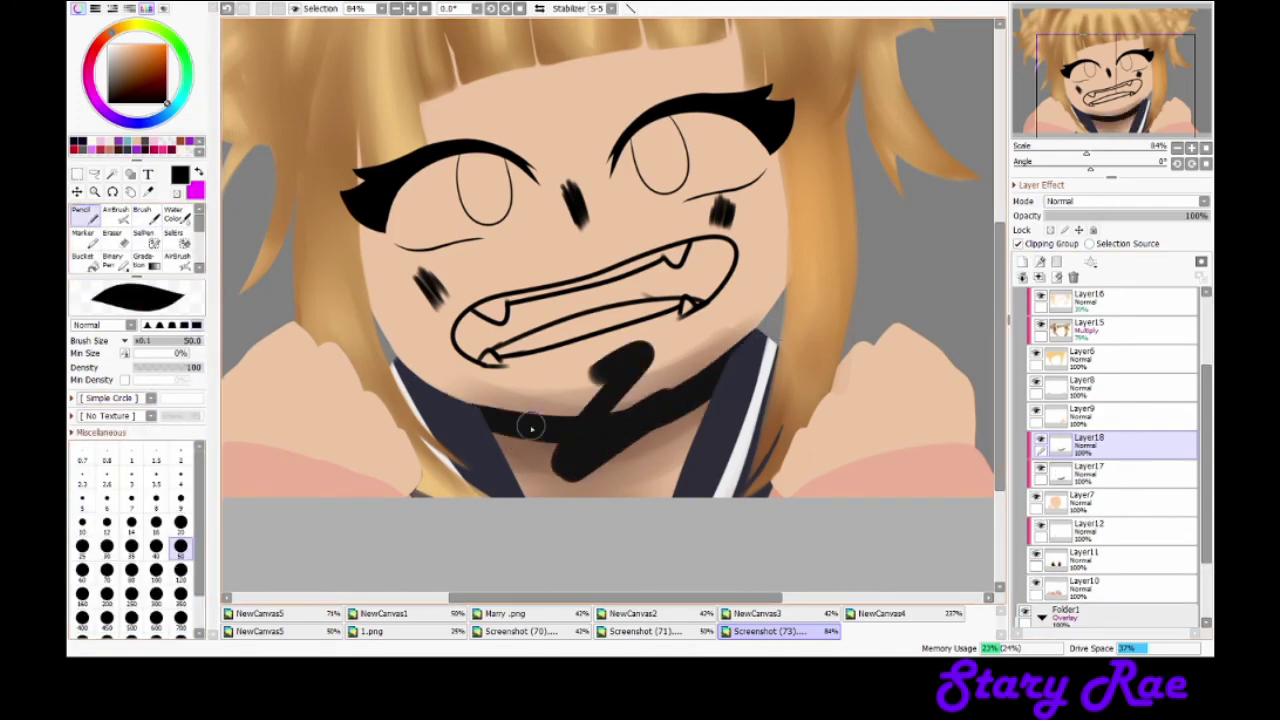
key(ctrl+z)
Step: Move Layer18 below Layer17 and blend the black band into the neck with Water Color at size 100
scroll(1110, 450, up, 1)
mouse_move(1060, 482)
mouse_down()
mouse_move(1060, 335)
mouse_move(1060, 512)
mouse_up()
key(e)
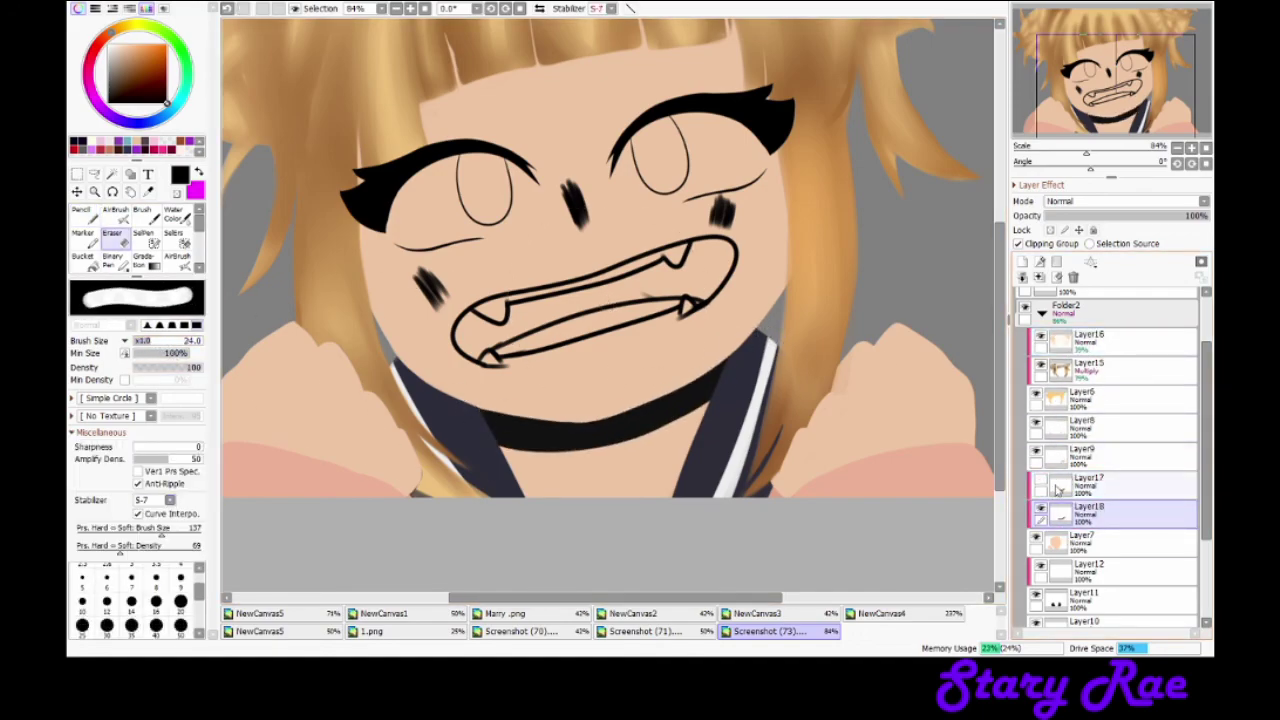
key(w)
drag(500, 443, 410, 395)
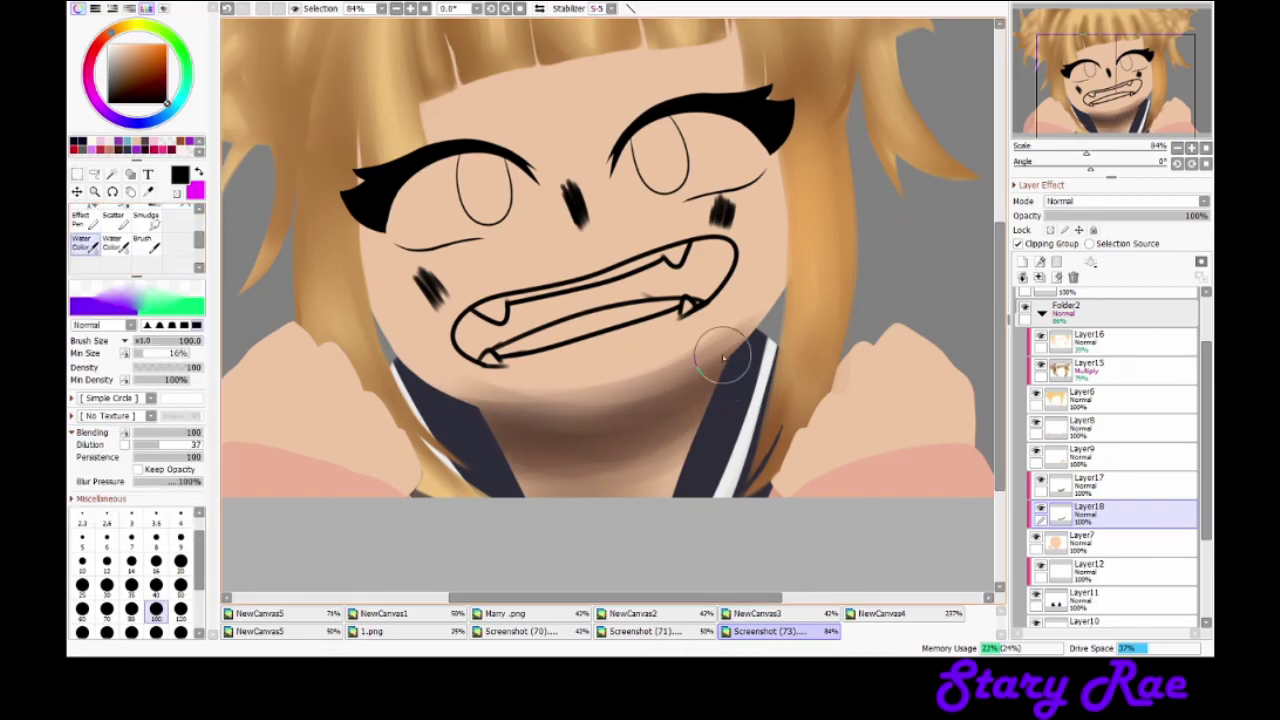
Step: Erase the neck shadow that spills onto the chin along the jawline with the Eraser at size 24
key(e)
drag(755, 335, 603, 417)
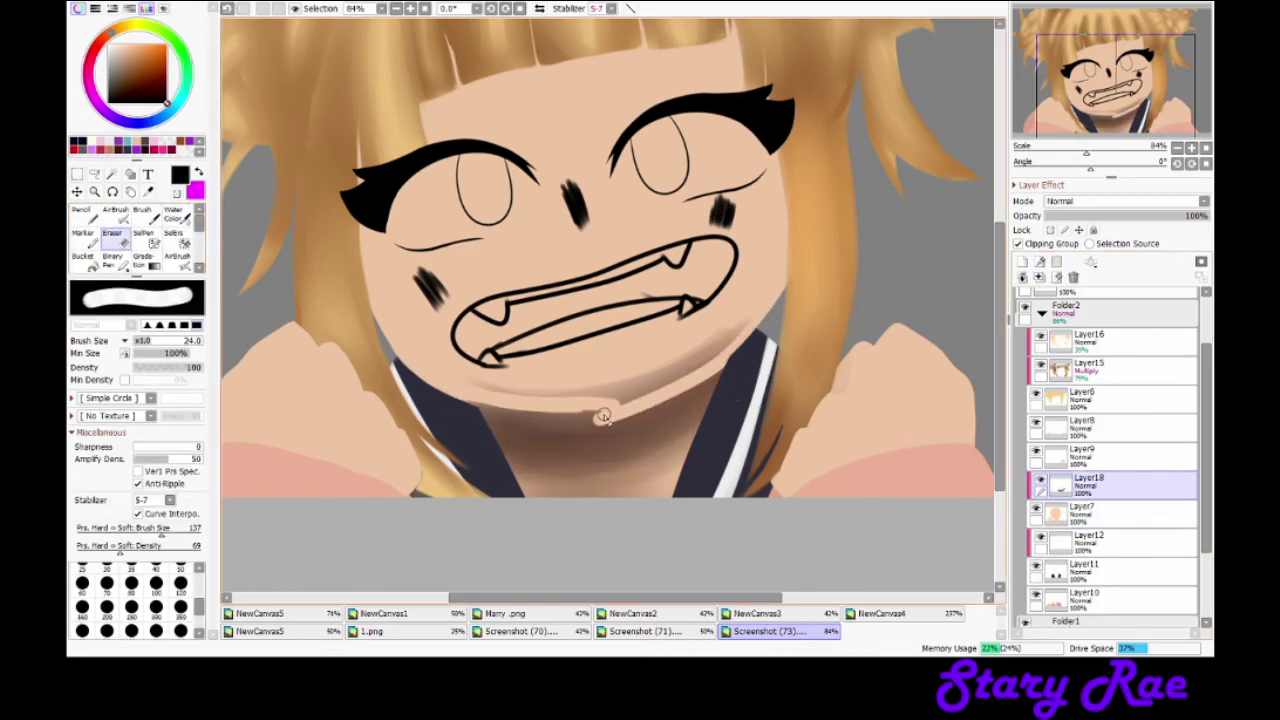
drag(745, 330, 518, 399)
Step: Darken the neck shadow along the jaw and smooth it with Water Color at size 50
scroll(590, 390, up, 3)
key(b)
mouse_move(780, 340)
mouse_down()
mouse_move(749, 371)
mouse_move(365, 460)
mouse_up()
drag(477, 525, 694, 534)
key(bracketleft)
key(bracketleft)
key(bracketleft)
key(bracketleft)
drag(666, 434, 373, 442)
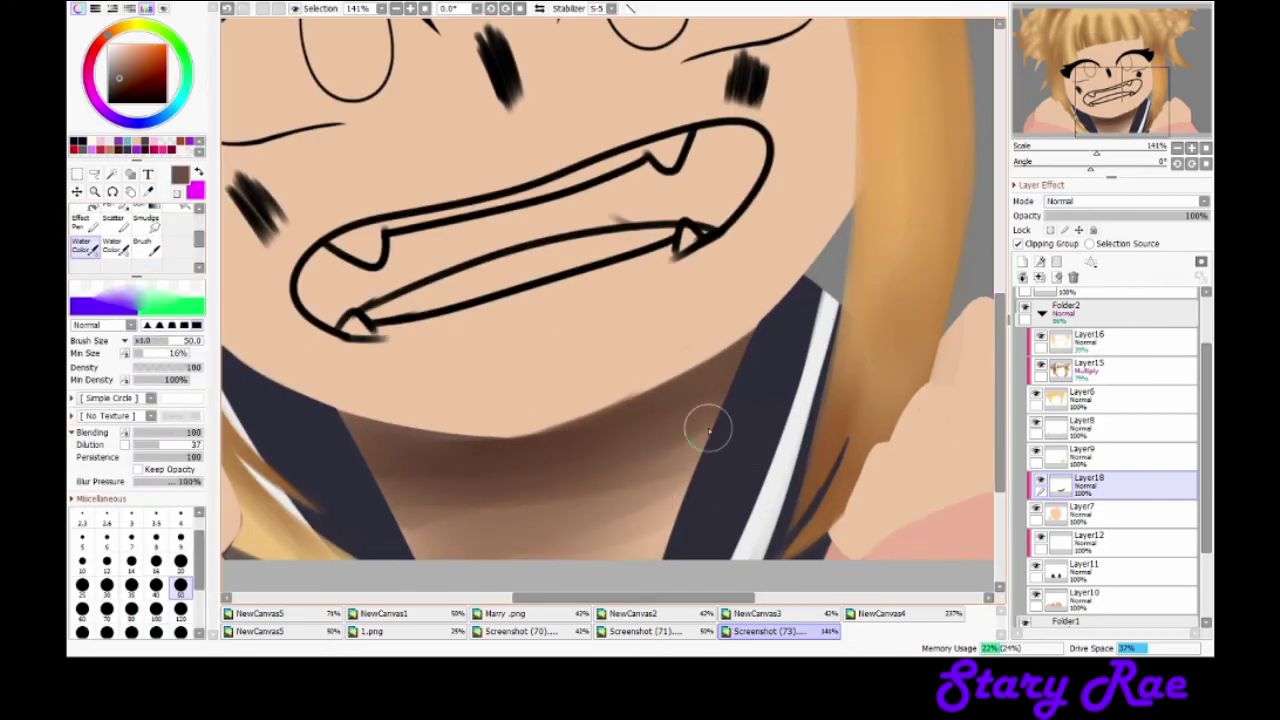
Step: Soften the lower part of the neck shadow with Water Color at size 100
scroll(596, 494, down, 3)
key(bracketright)
key(bracketright)
key(bracketright)
key(bracketright)
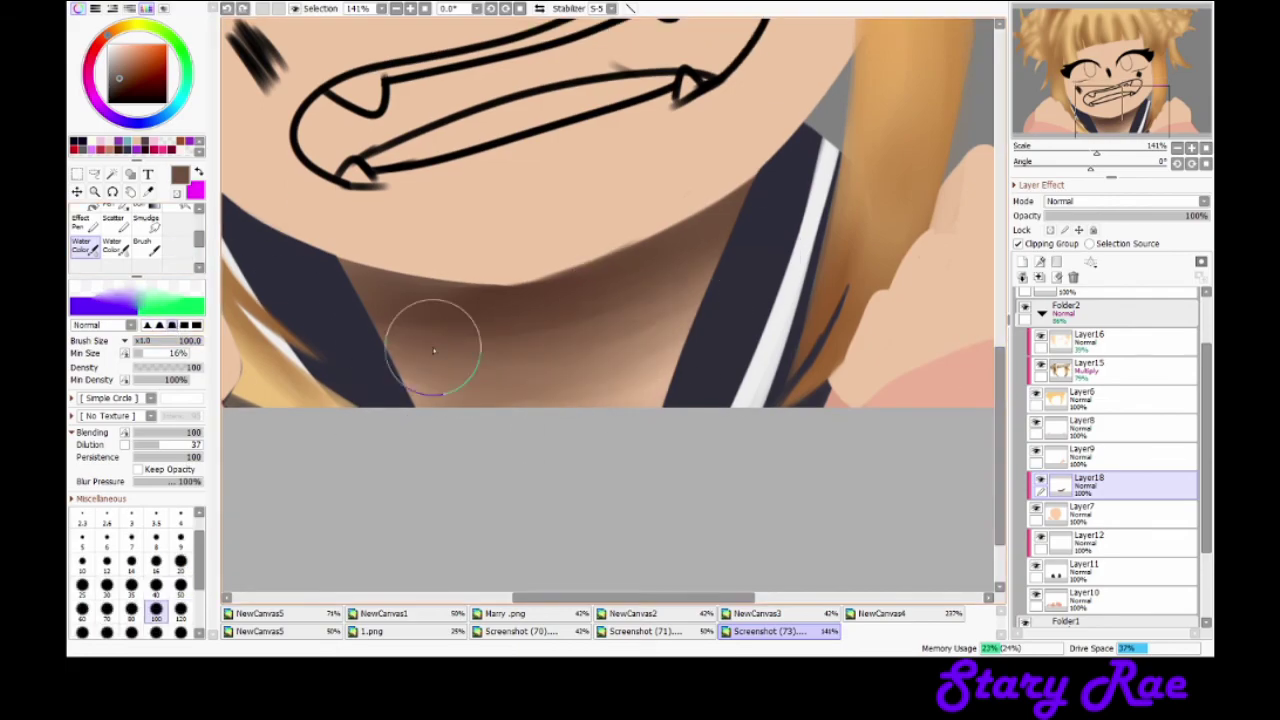
Step: Set the neck shadow layer's blending mode to Multiply
scroll(534, 351, down, 4)
click(1125, 201)
click(1120, 215)
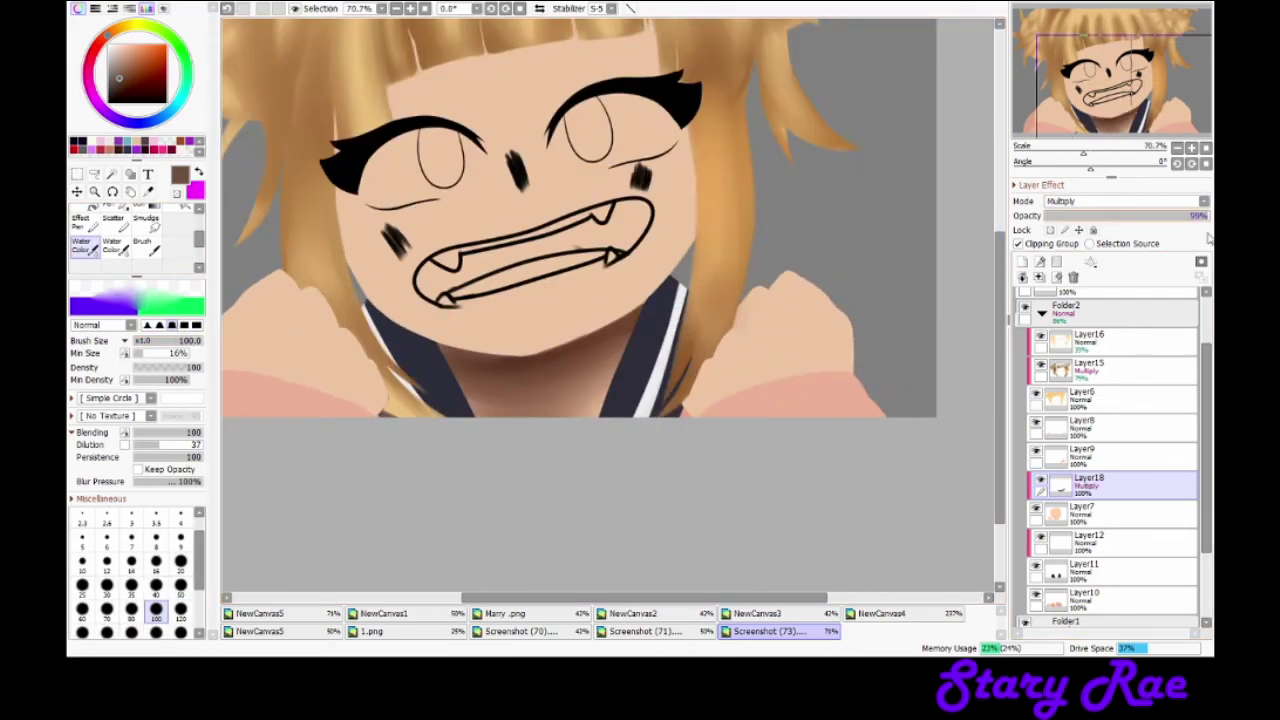
Step: Lock Layer18's transparent pixels, recolor the neck shadow dark brown with the Pencil at size 350, and lower the layer's opacity
click(146, 84)
key(n)
click(150, 89)
key(bracketright)
key(bracketright)
key(bracketright)
key(bracketright)
key(bracketright)
drag(543, 443, 700, 257)
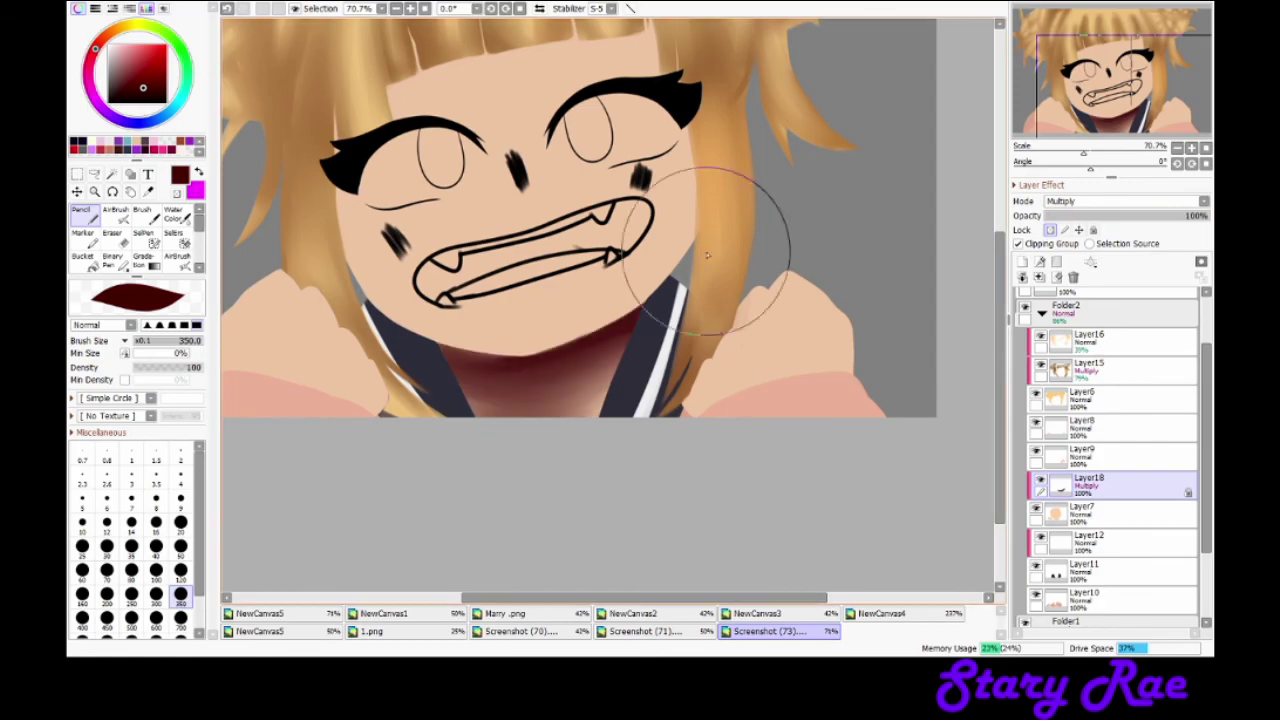
key(ctrl+z)
drag(500, 400, 629, 429)
drag(1205, 215, 1156, 215)
Step: Select the mouth on Layer14 with the freeform lasso and adjust its placement with a transform
scroll(786, 314, down, 1)
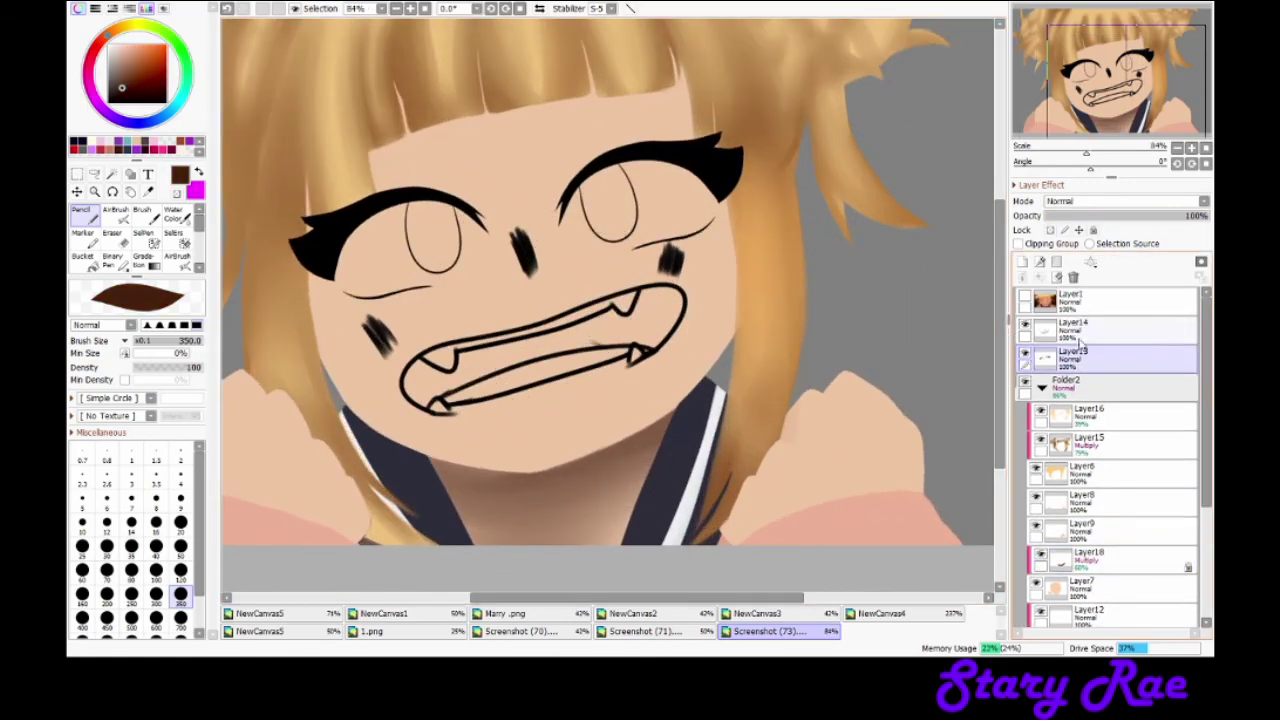
drag(512, 432, 697, 365)
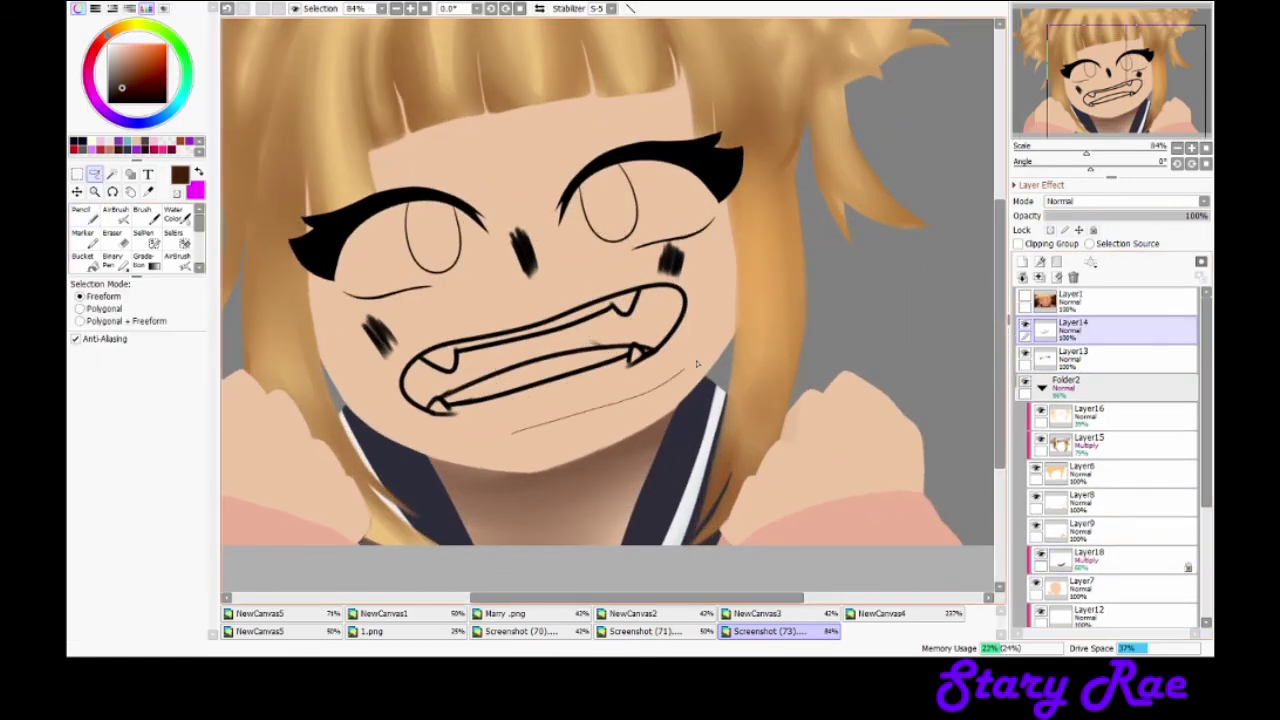
key(ctrl+t)
drag(520, 370, 526, 350)
key(Return)
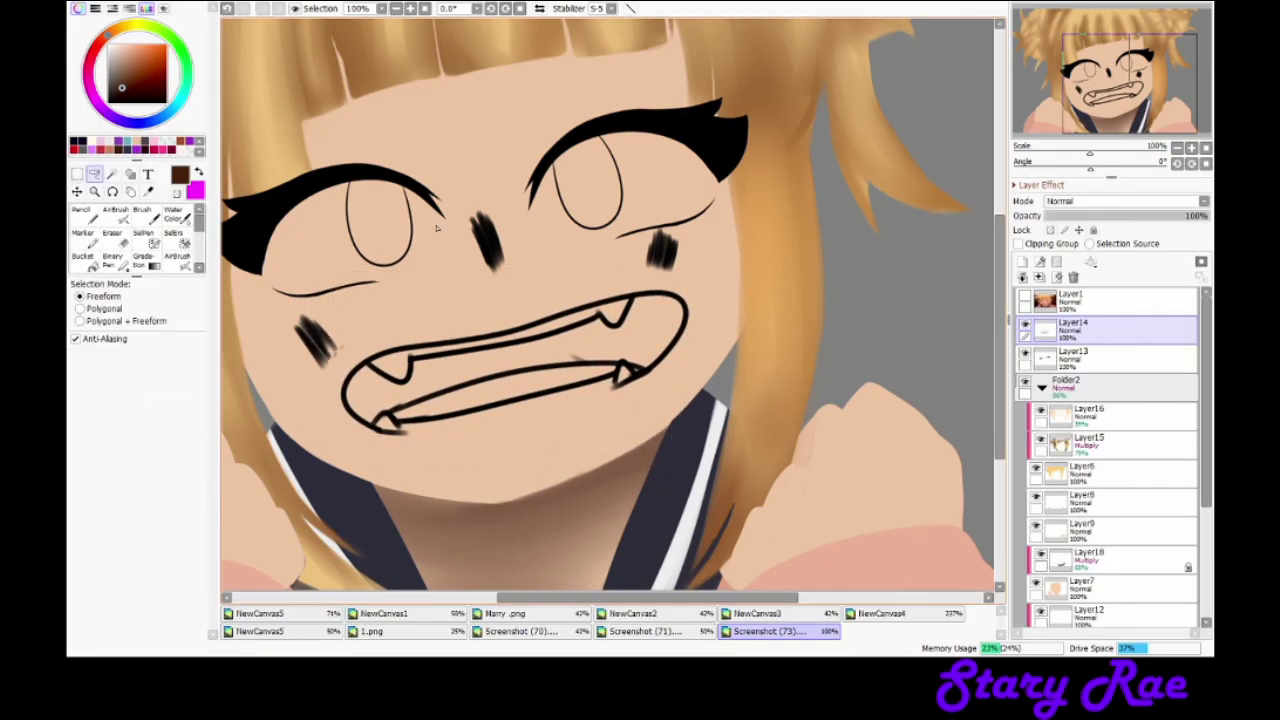
Step: Add a clipped layer above Layer9 and outline the fist and knuckles in dark reddish brown with the Brush at size 20
scroll(503, 393, down, 3)
scroll(503, 393, up, 6)
key(b)
scroll(1110, 450, down, 1)
click(1110, 400)
click(1022, 277)
click(1018, 243)
drag(507, 305, 626, 223)
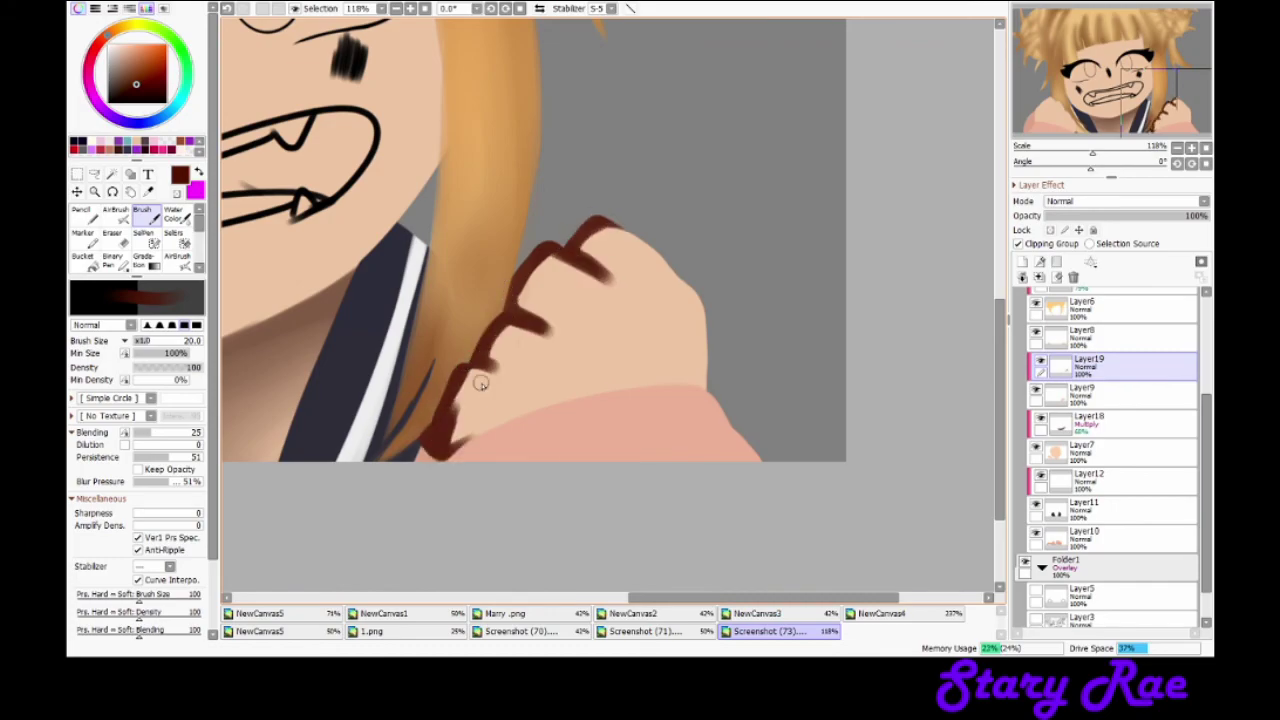
mouse_move(703, 313)
mouse_down()
mouse_move(707, 374)
mouse_move(455, 440)
mouse_up()
Step: Try adding bright red patches along the knuckles and over the back of the fist with Water Color softening
drag(676, 301, 471, 386)
key(ctrl+z)
drag(600, 220, 466, 349)
key(ctrl+z)
key(c)
mouse_move(686, 300)
mouse_down()
mouse_move(660, 296)
mouse_move(480, 395)
mouse_up()
alt+click(535, 320)
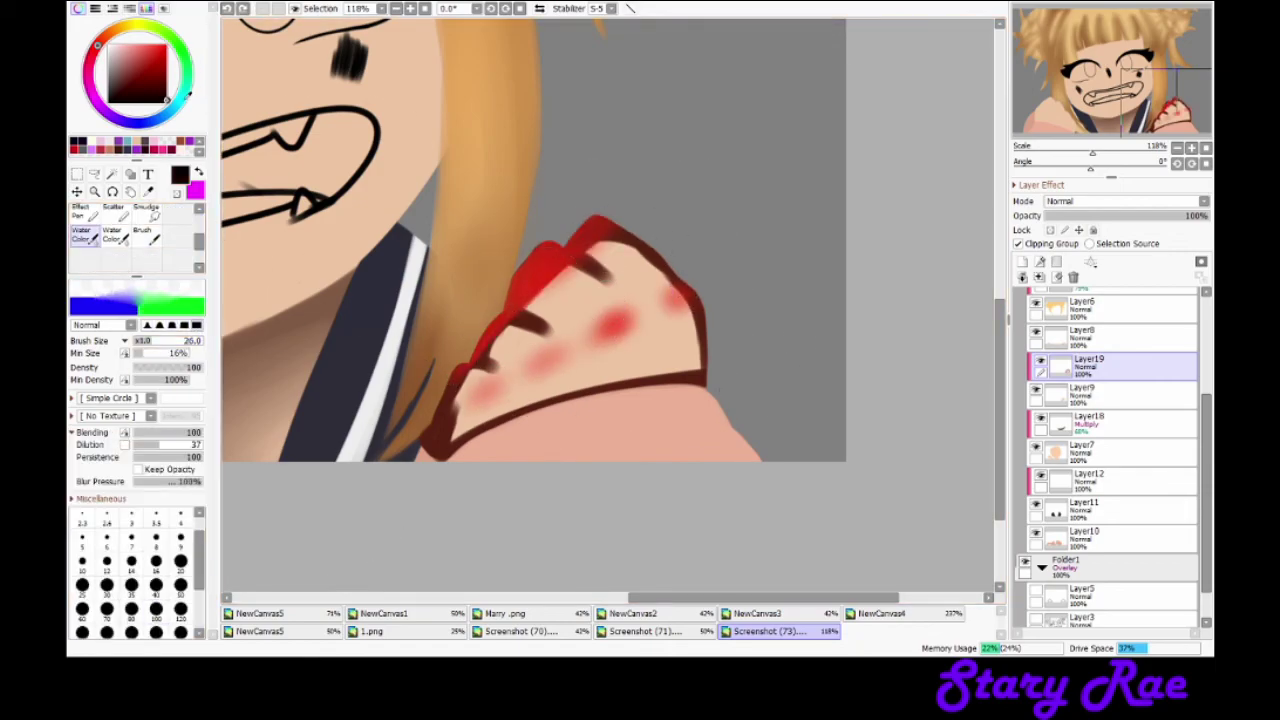
Step: Try darkening the knuckle edges of the fist with black strokes
key(b)
mouse_move(590, 242)
mouse_down()
mouse_move(508, 280)
mouse_move(522, 268)
mouse_move(506, 330)
mouse_up()
key(n)
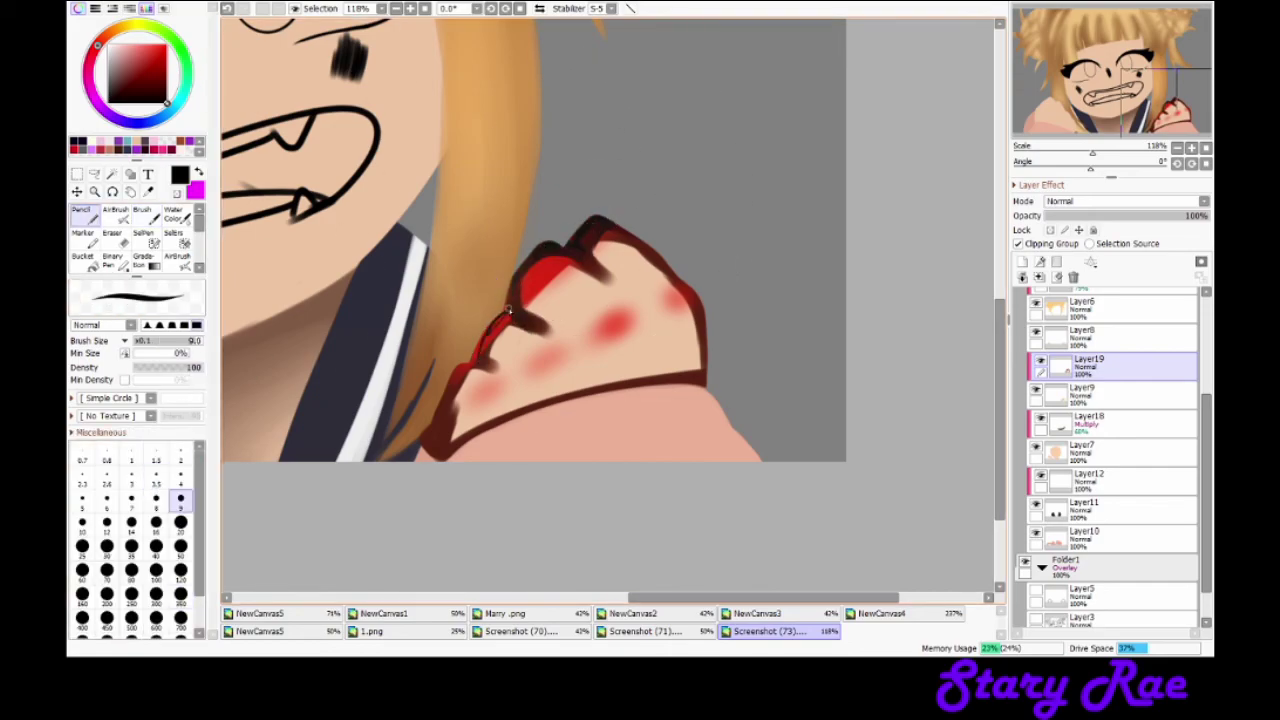
Step: Try blending the red patches and dark outline into the fist with Water Color at size 50
key(c)
mouse_move(705, 313)
mouse_down()
mouse_move(629, 286)
mouse_move(429, 457)
mouse_move(509, 371)
mouse_up()
key(ctrl+z)
mouse_move(698, 302)
mouse_down()
mouse_move(669, 291)
mouse_move(686, 380)
mouse_move(594, 297)
mouse_move(612, 240)
mouse_move(457, 399)
mouse_up()
key(bracketleft)
key(bracketleft)
key(bracketleft)
key(bracketleft)
key(bracketleft)
key(bracketleft)
key(bracketleft)
key(bracketright)
key(bracketright)
key(bracketright)
key(bracketright)
key(bracketright)
key(bracketright)
key(ctrl+z)
key(ctrl+z)
key(ctrl+z)
key(ctrl+z)
key(ctrl+z)
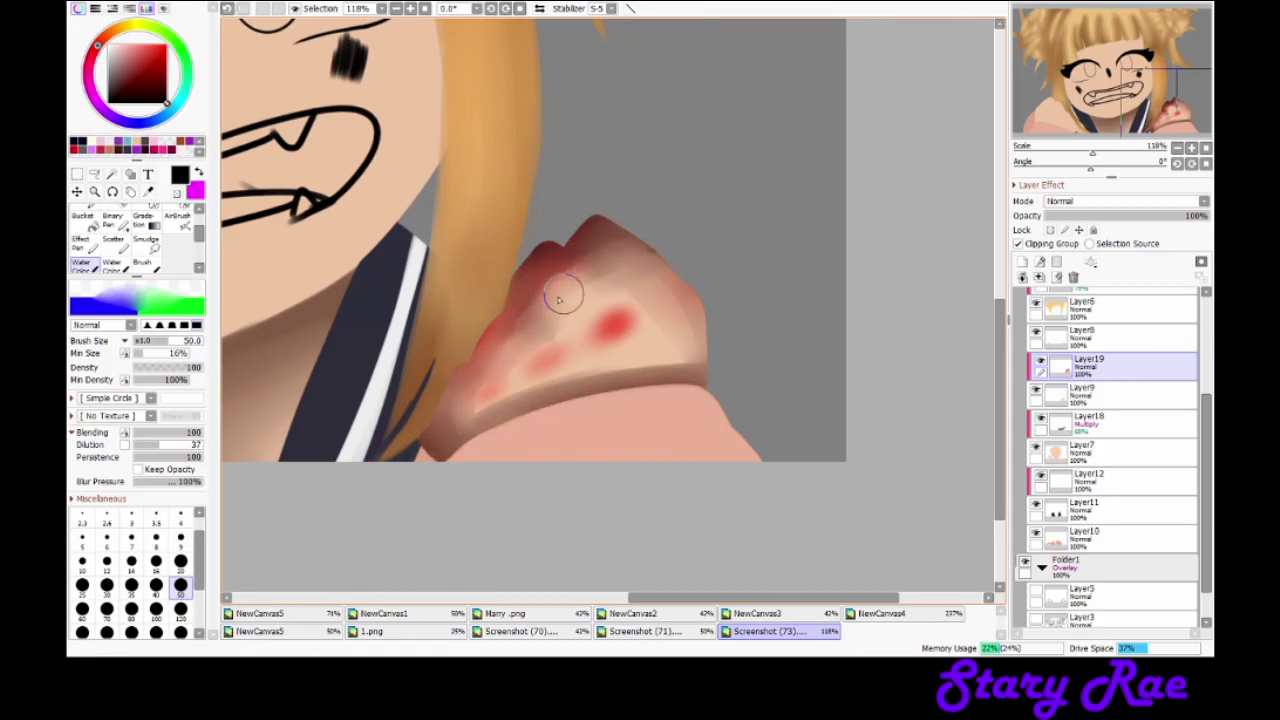
Step: Try Water Color at size 350 on the fist's outer edge and undo back to the plain dark brown outline
key(bracketright)
key(bracketright)
key(bracketright)
key(bracketright)
key(bracketright)
key(bracketright)
key(bracketright)
key(bracketright)
key(bracketright)
key(bracketright)
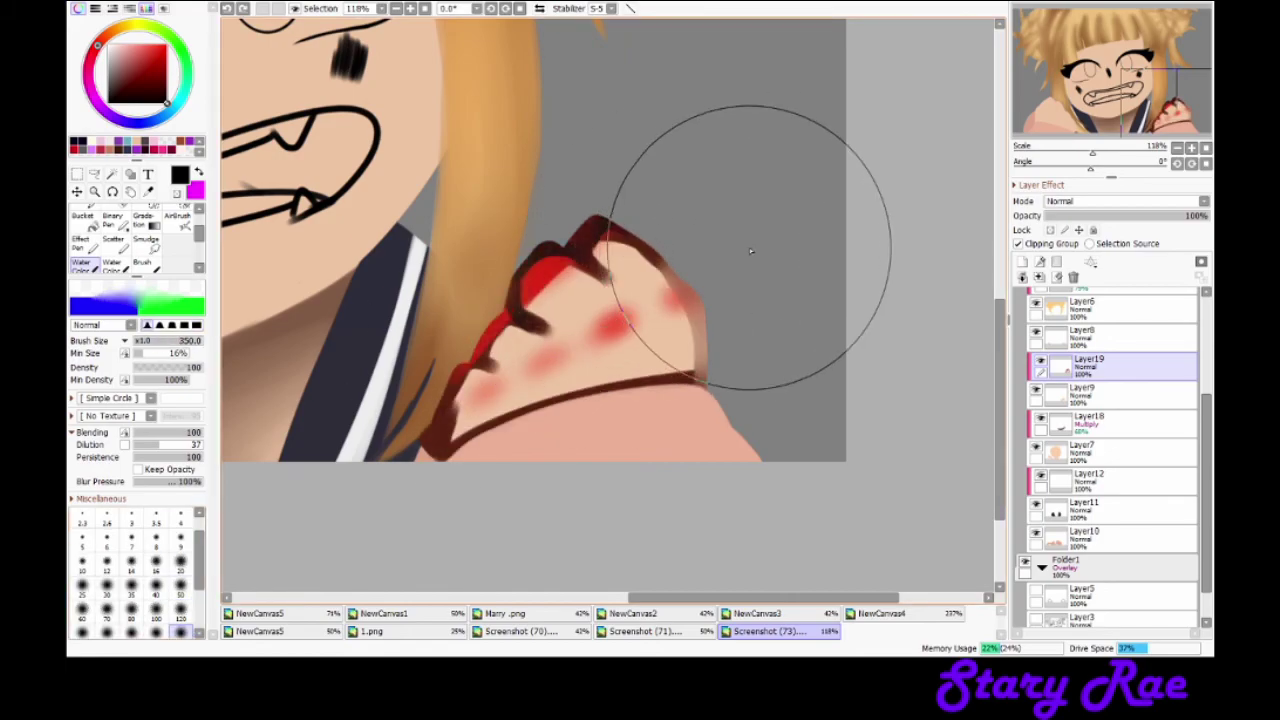
key(ctrl+z)
key(ctrl+z)
key(ctrl+z)
key(ctrl+z)
Step: Blend the fist's dark brown outline inward into soft shading with progressively larger Water Color strokes
key(bracketleft)
key(bracketleft)
key(bracketleft)
key(bracketleft)
key(bracketleft)
key(bracketleft)
key(bracketleft)
key(bracketleft)
key(bracketleft)
key(bracketleft)
key(bracketleft)
key(bracketleft)
key(bracketleft)
key(bracketleft)
key(bracketleft)
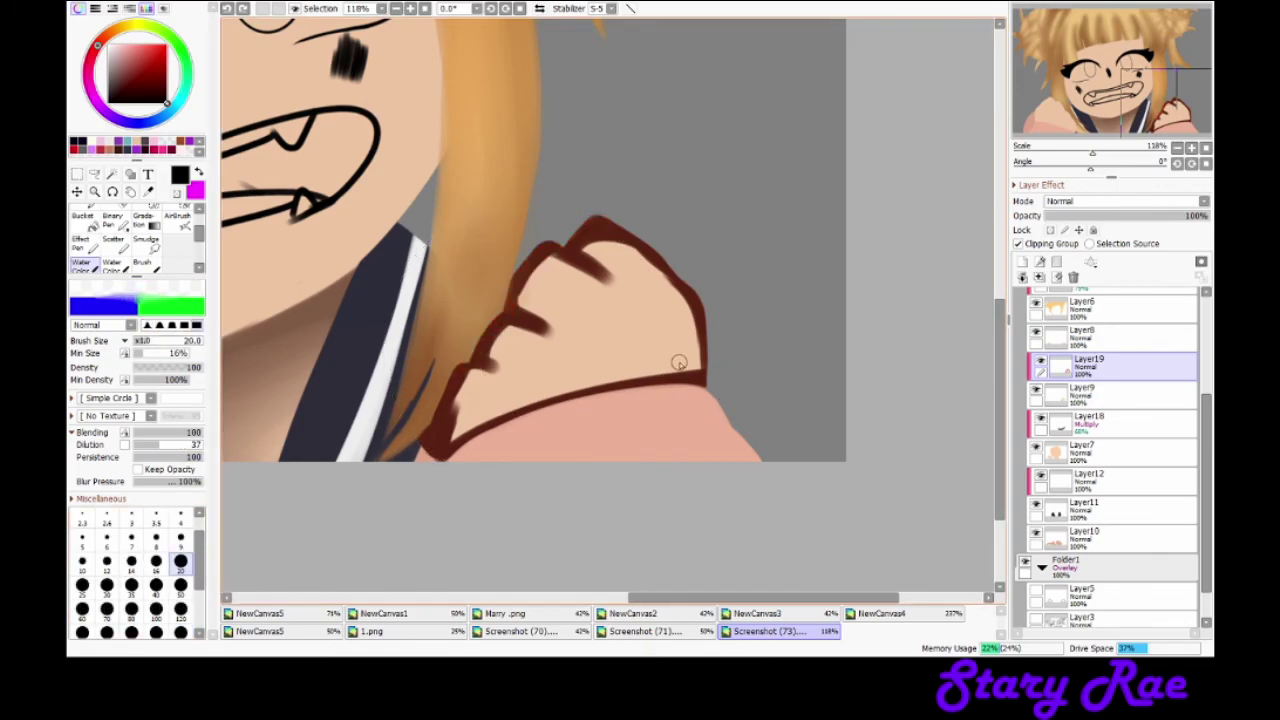
key(bracketright)
key(bracketright)
key(bracketright)
key(bracketright)
key(bracketright)
mouse_move(700, 360)
mouse_down()
mouse_move(590, 225)
mouse_move(500, 400)
mouse_move(432, 436)
mouse_move(481, 352)
mouse_up()
drag(519, 290, 560, 250)
key(bracketright)
key(bracketright)
key(bracketright)
mouse_move(514, 314)
mouse_down()
mouse_move(443, 457)
mouse_move(575, 385)
mouse_move(657, 263)
mouse_move(590, 250)
mouse_up()
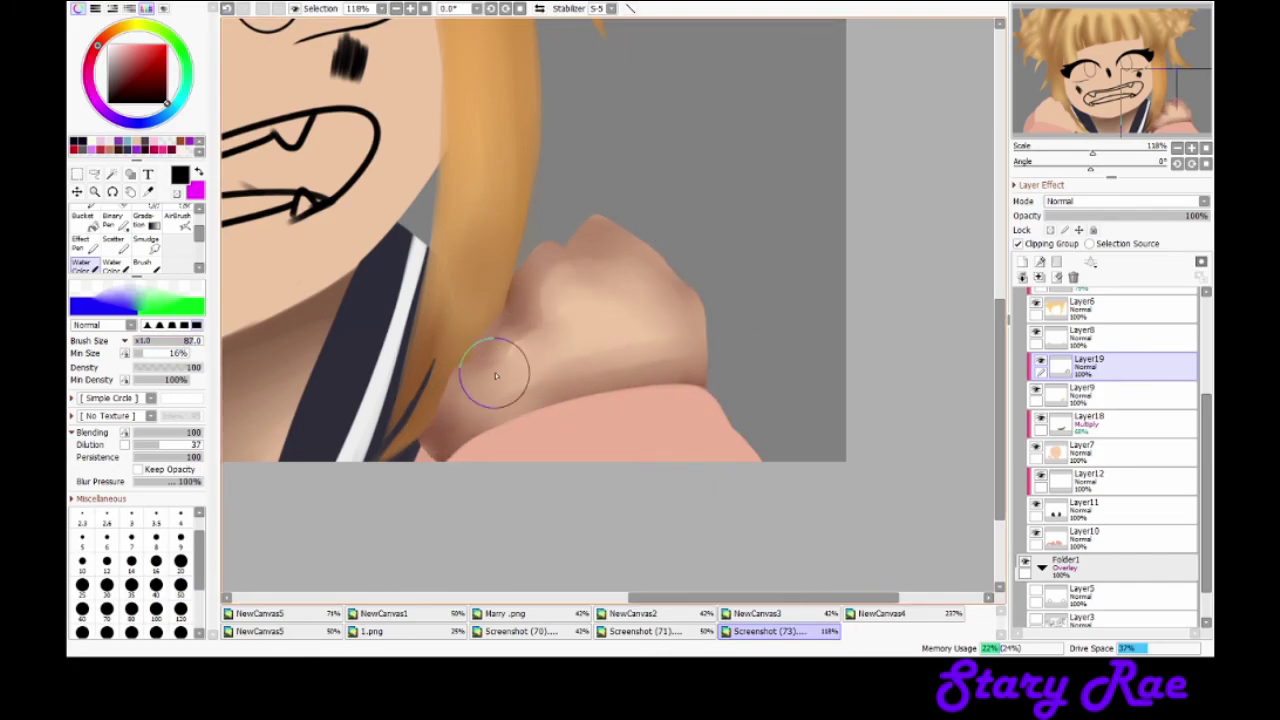
Step: Erase the fist shading on Layer19 and redraw the fist outline in medium brown with the Brush at size 8
key(Delete)
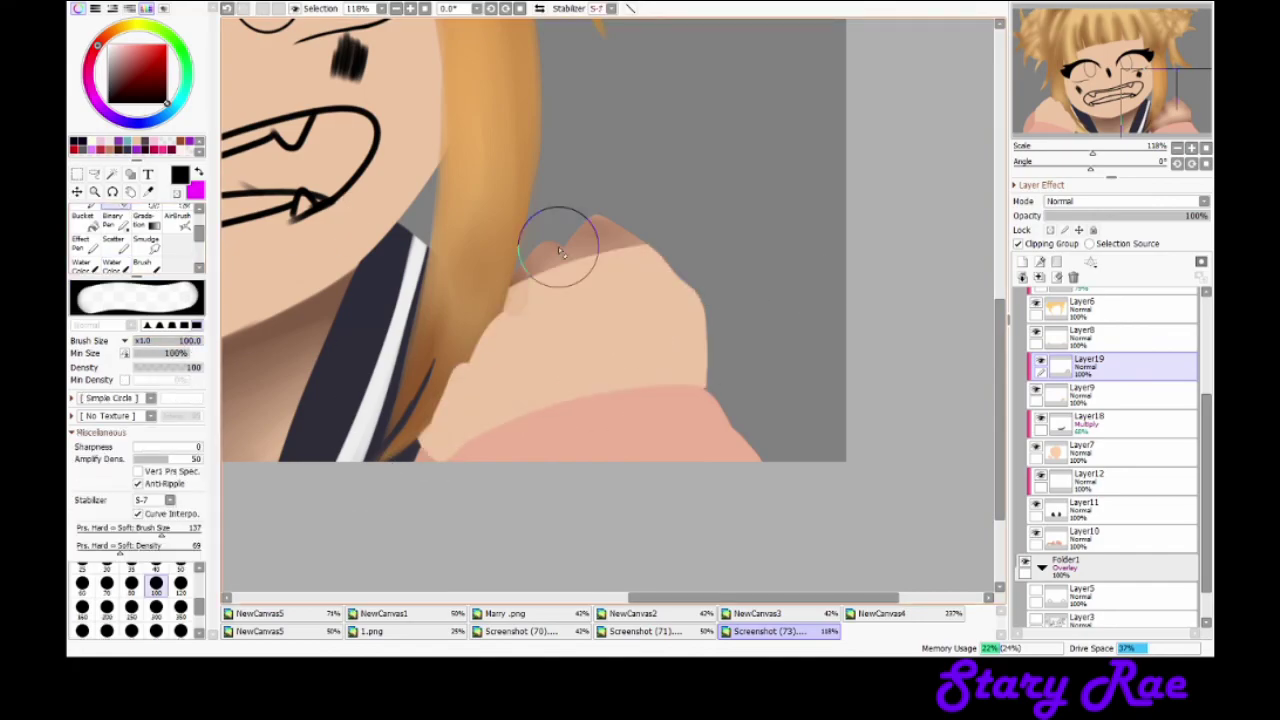
click(148, 191)
key(b)
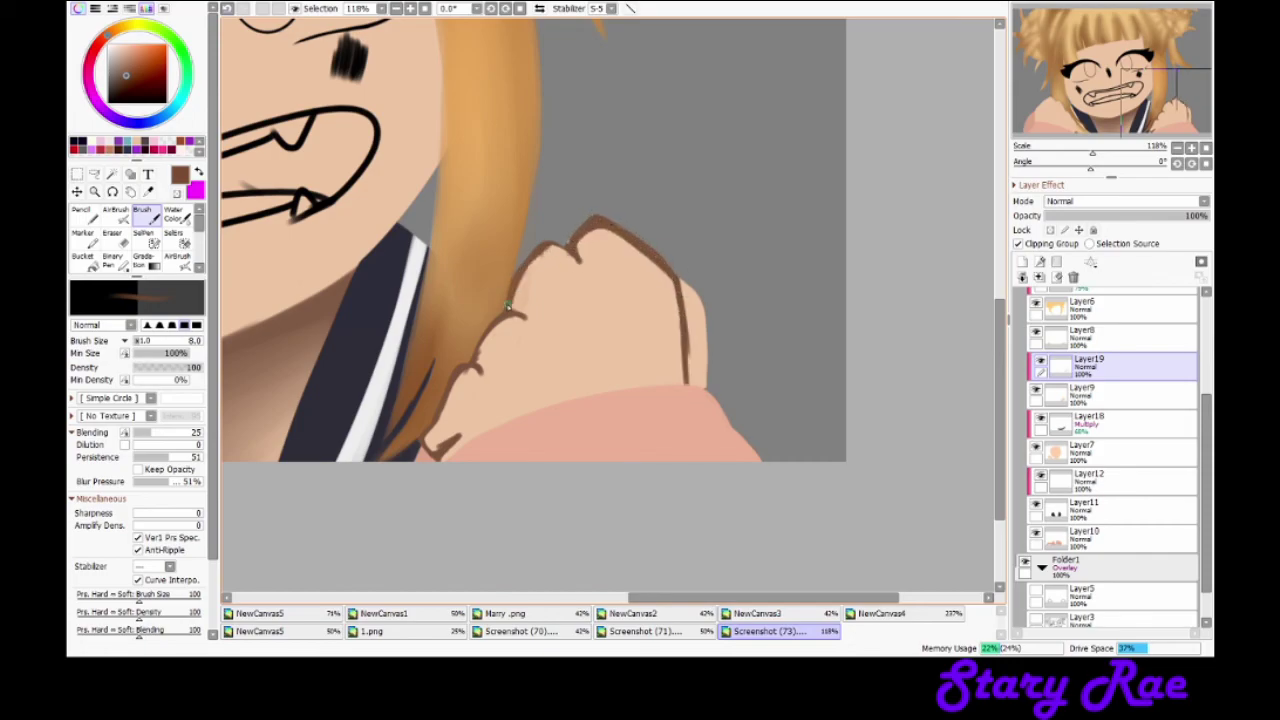
drag(575, 258, 590, 270)
key(n)
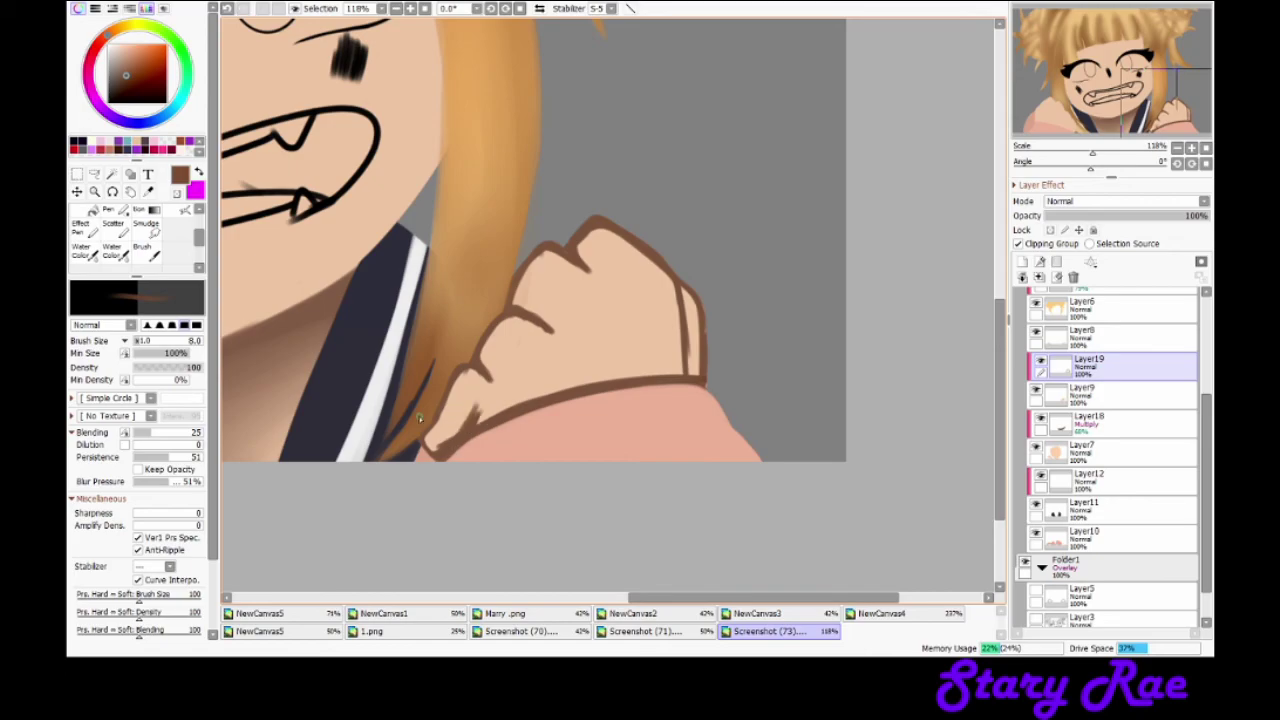
Step: Soften the brown outlines of the fist's fingers into the skin with Water Color at size 16
key(c)
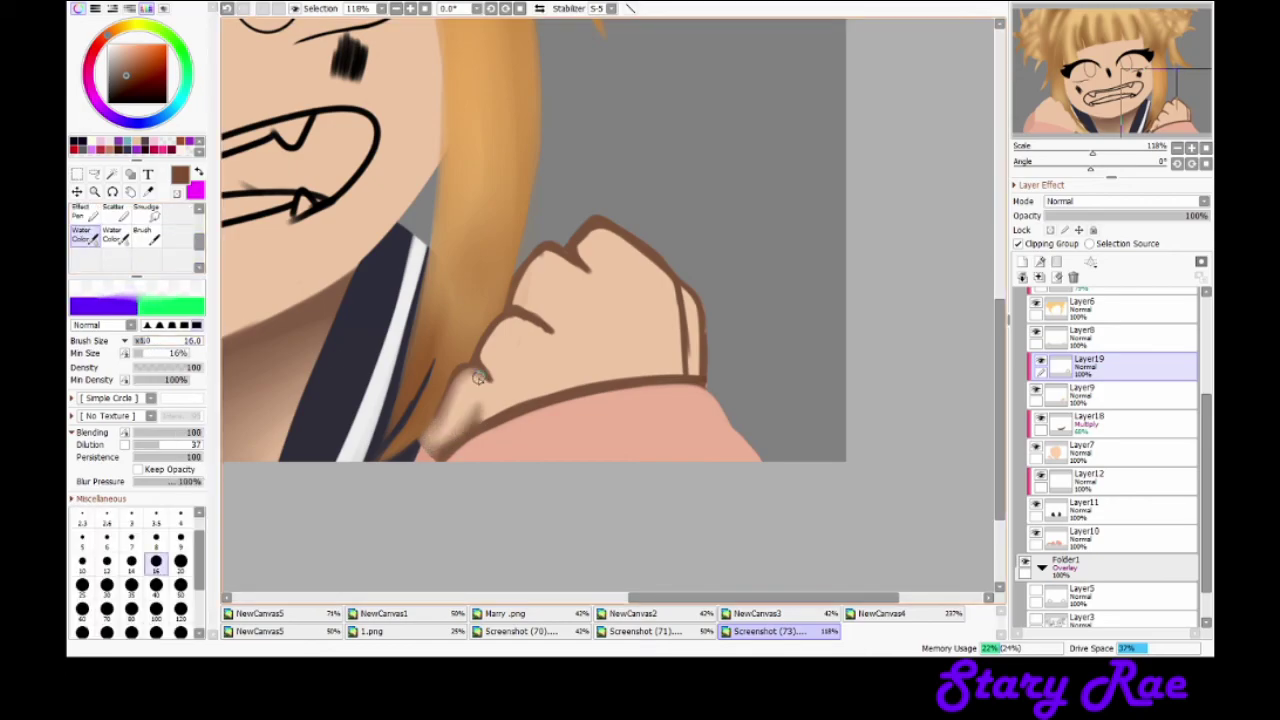
scroll(260, 300, up, 5)
mouse_move(505, 312)
mouse_down()
mouse_move(471, 177)
mouse_move(588, 127)
mouse_up()
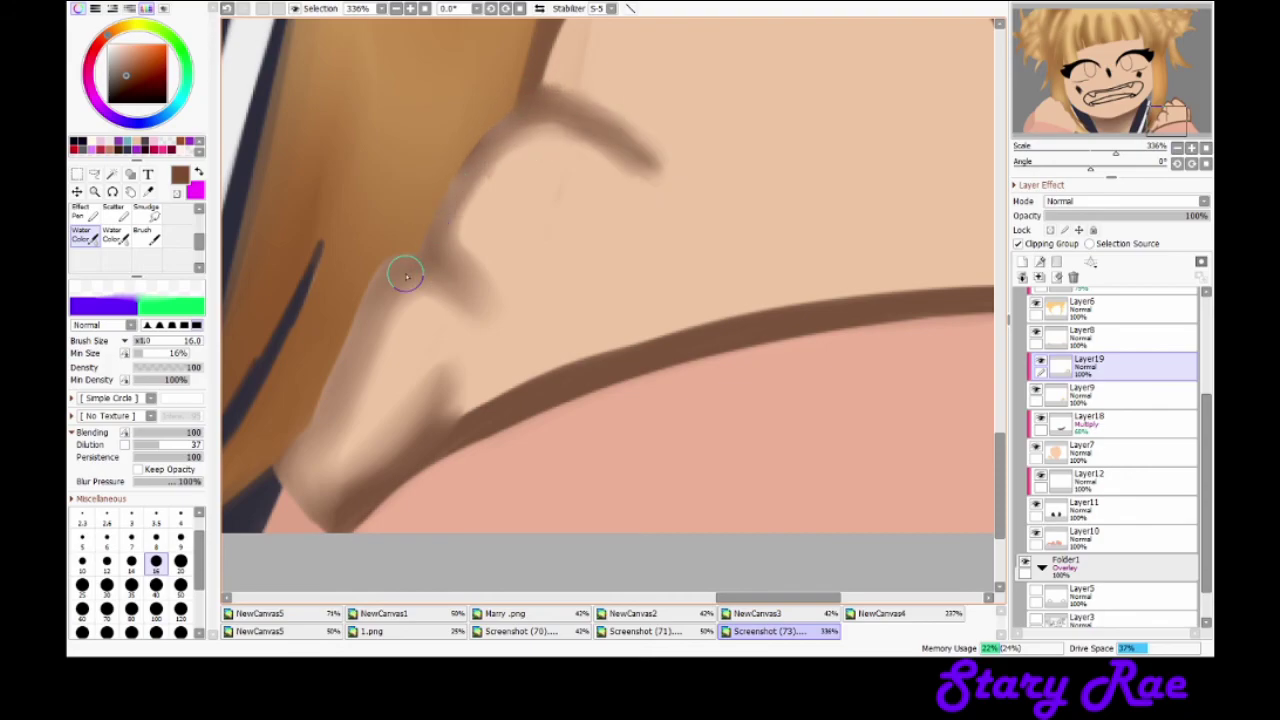
scroll(663, 194, up, 3)
drag(755, 258, 521, 314)
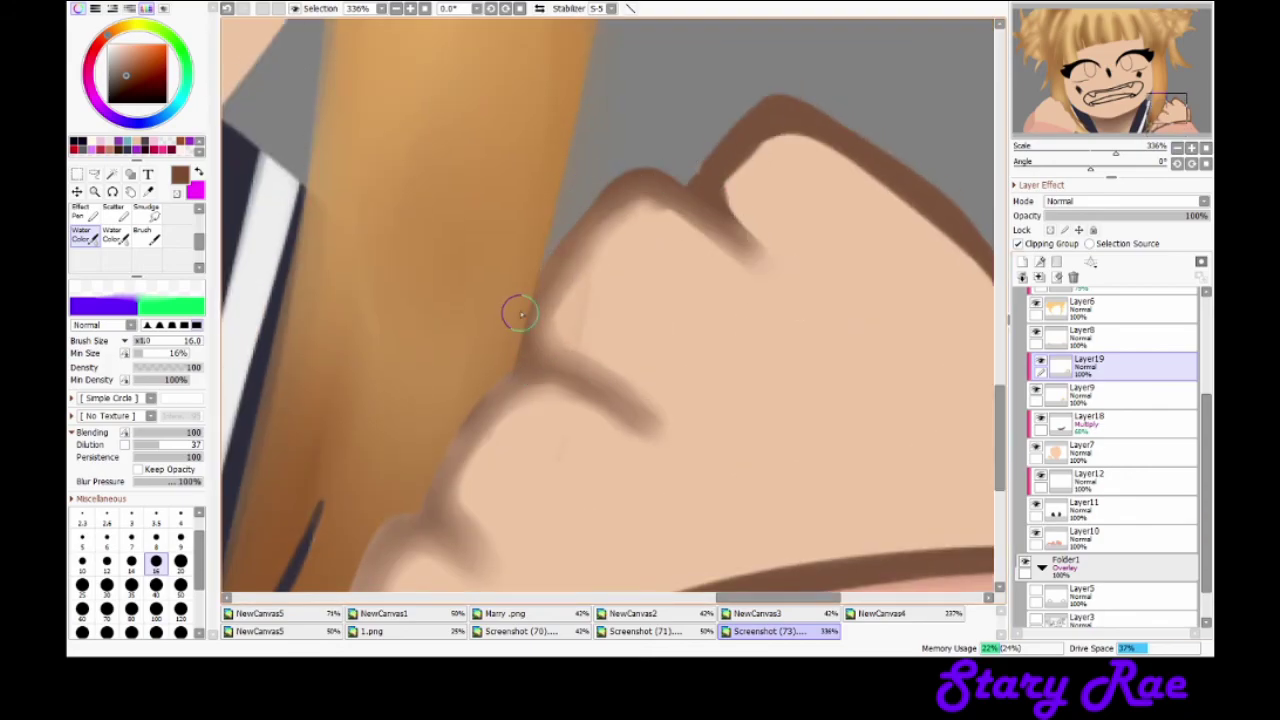
drag(712, 226, 698, 218)
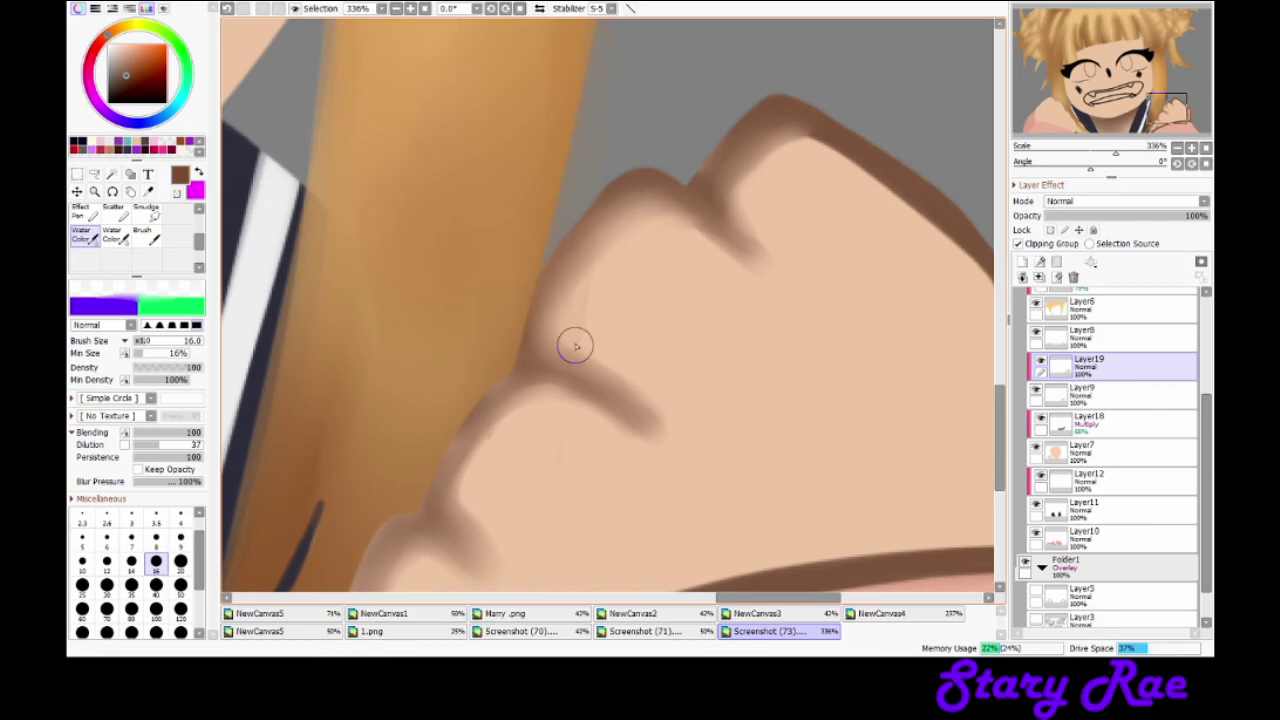
Step: Blend the fist's outer edge and cuff line inward, smoothing the shading with Water Color up to size 40
scroll(800, 322, right, 5)
mouse_move(457, 120)
mouse_down()
mouse_move(686, 189)
mouse_move(649, 354)
mouse_move(687, 460)
mouse_move(743, 491)
mouse_move(666, 534)
mouse_up()
scroll(666, 534, down, 5)
key([)
key([)
key([)
key([)
key([)
key([)
mouse_move(748, 472)
mouse_down()
mouse_move(753, 500)
mouse_move(634, 523)
mouse_up()
scroll(634, 523, right, 2)
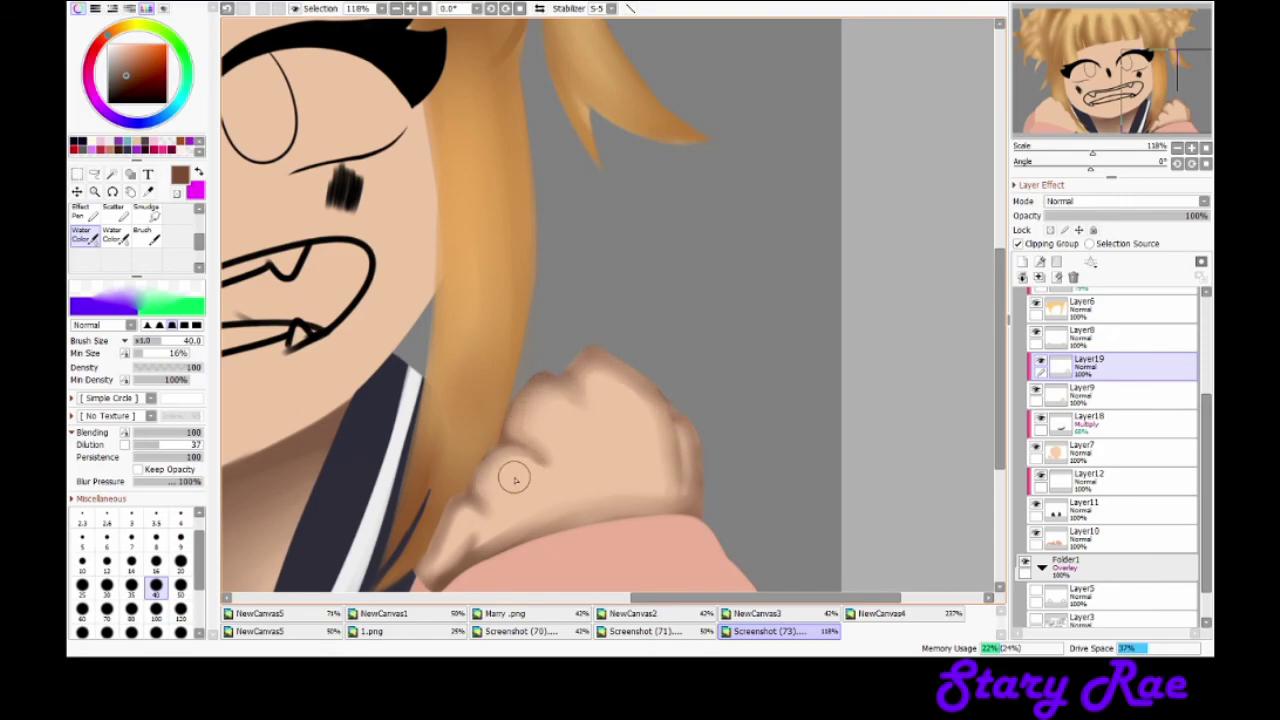
Step: Lock Layer19's transparency and tint the fist shading a darker brown with the AirBrush at size 350
click(1050, 230)
click(135, 78)
click(115, 213)
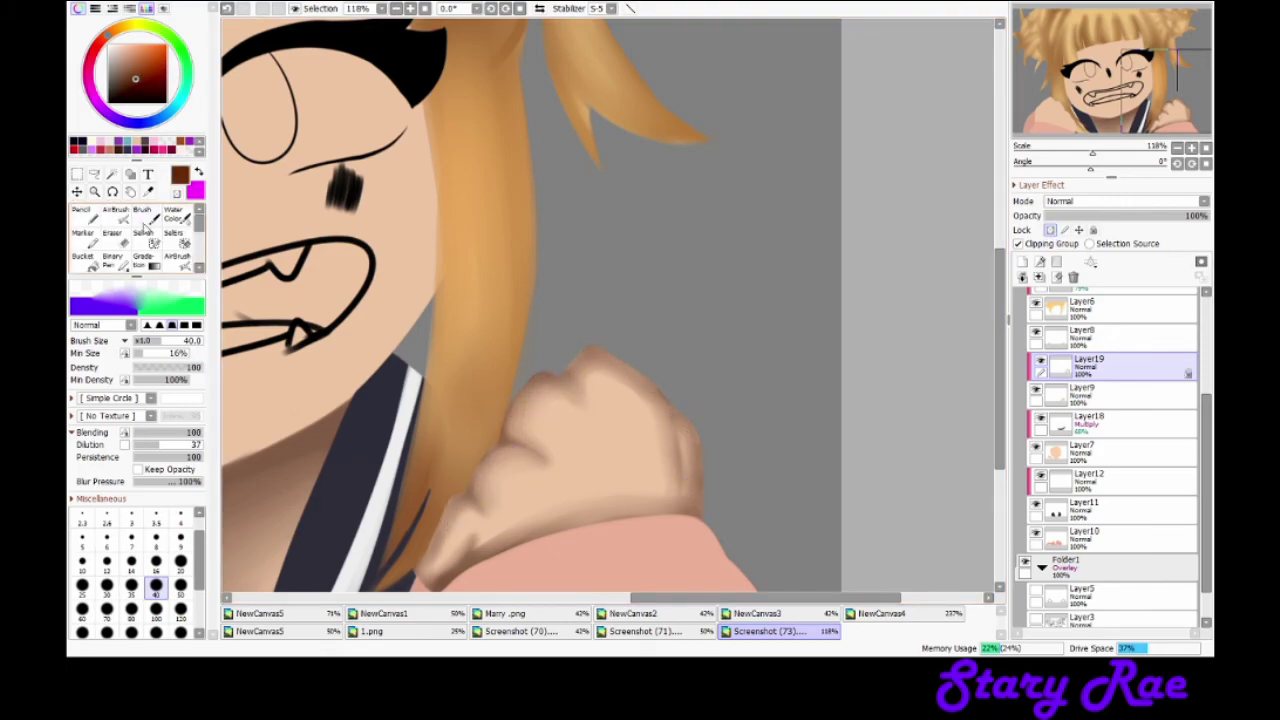
scroll(603, 463, down, 3)
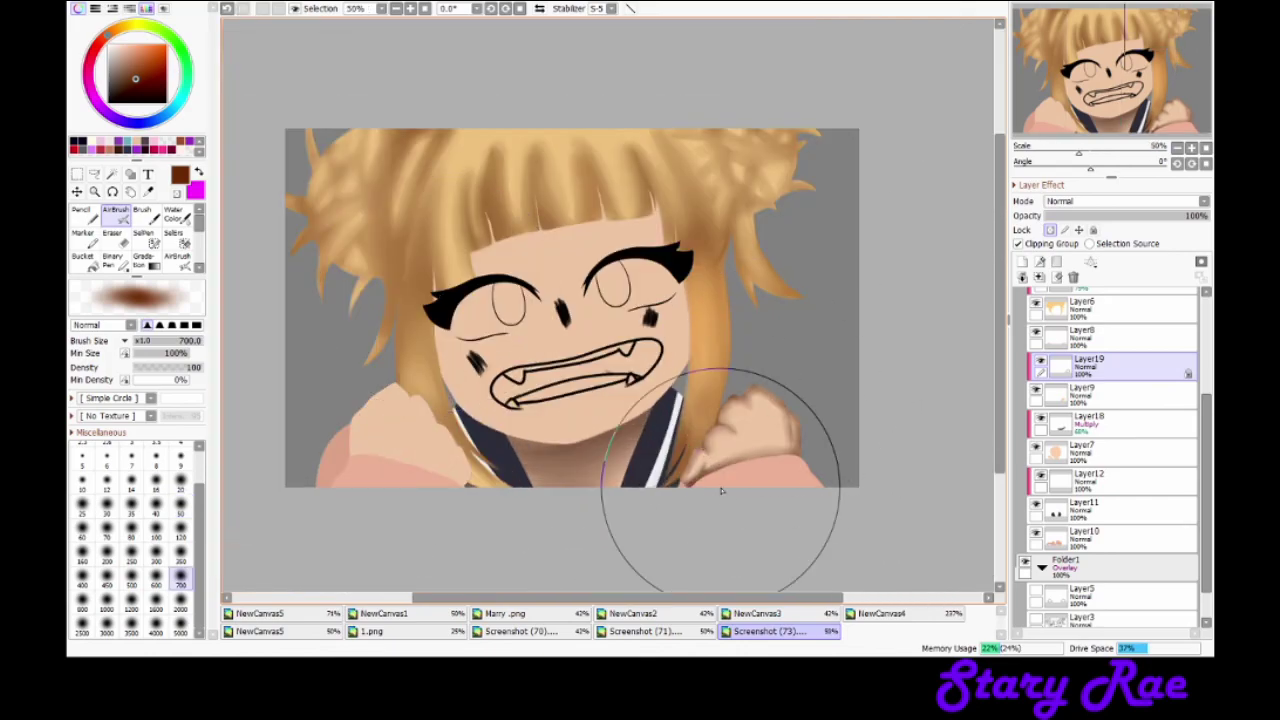
key(bracketleft)
key(bracketleft)
key(bracketleft)
key(bracketleft)
key(bracketleft)
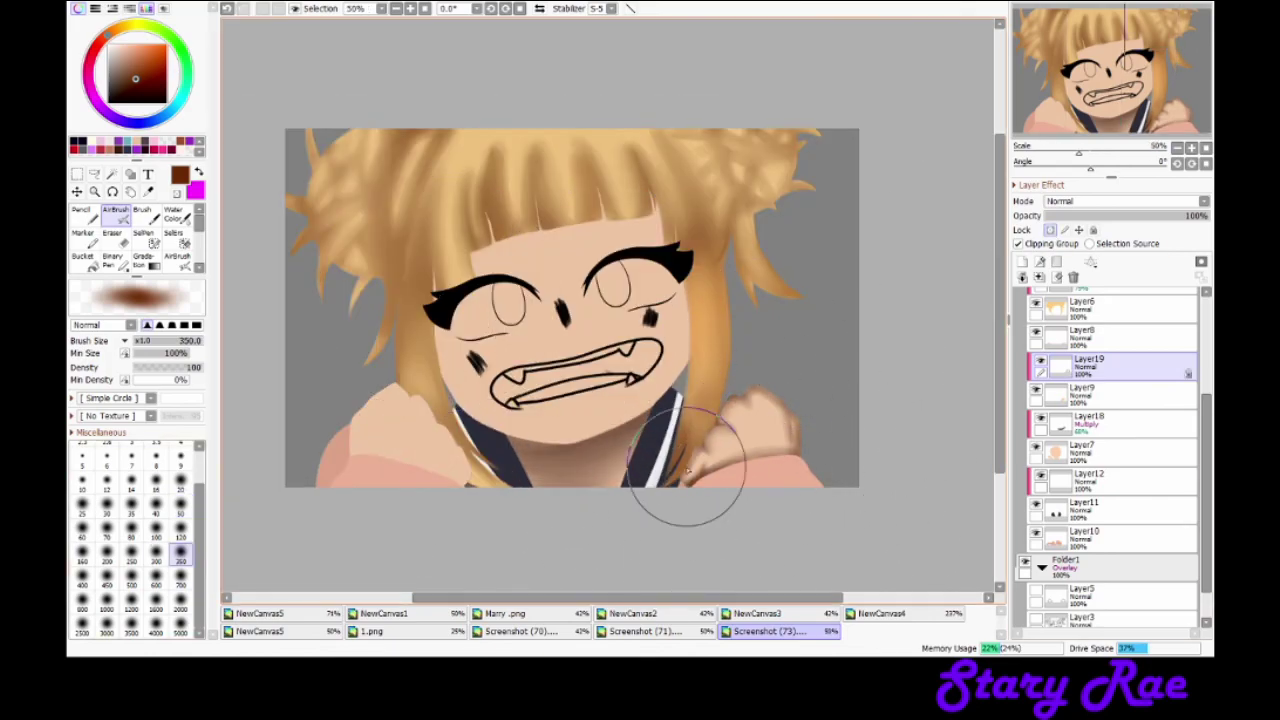
Step: Copy the fist's shading, paste it as a mirrored copy, and fit it over the opposite hand
click(94, 173)
mouse_move(585, 480)
mouse_down()
mouse_move(780, 402)
mouse_move(432, 445)
mouse_up()
key(ctrl+c)
key(ctrl+v)
key(ctrl+t)
drag(425, 447, 427, 447)
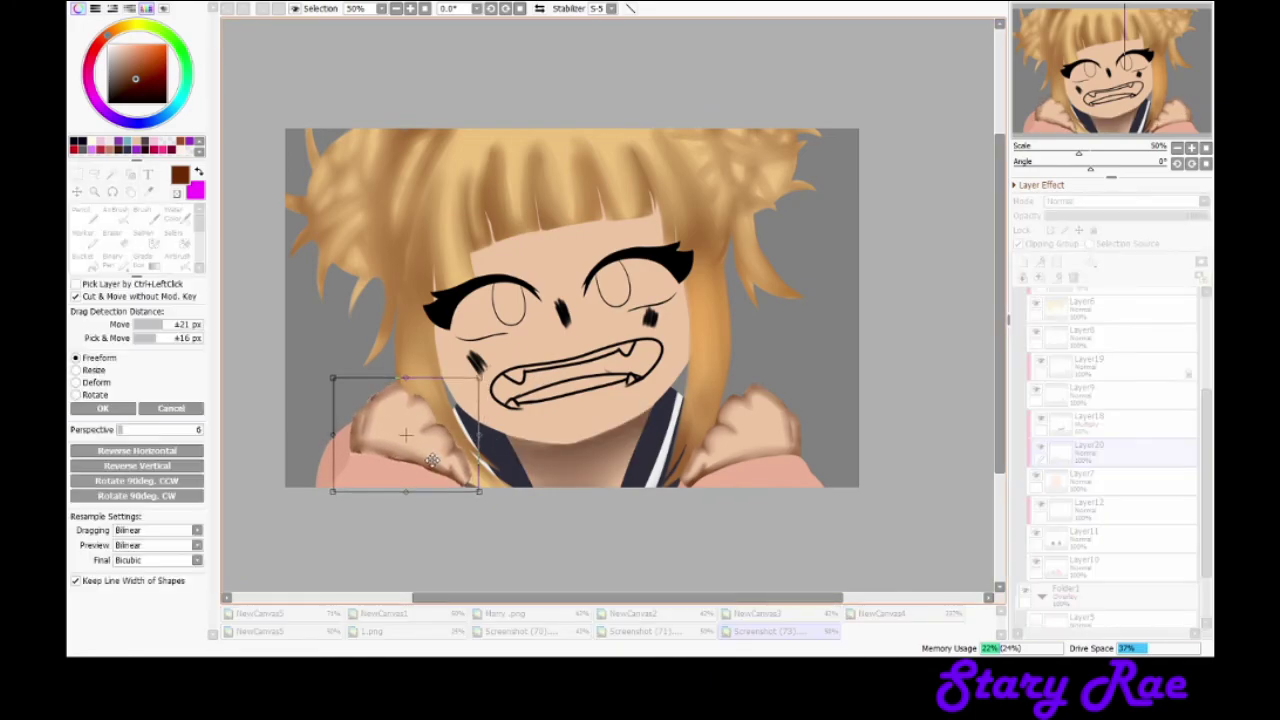
key(Return)
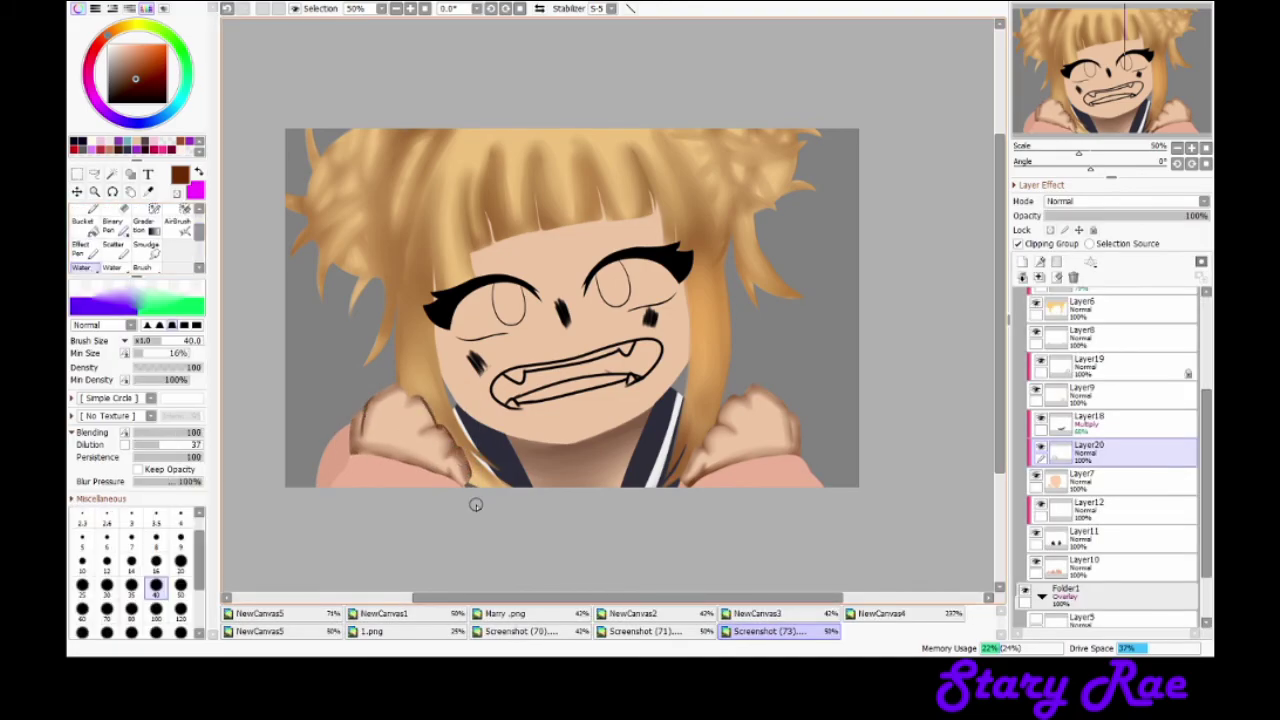
Step: Soften the pasted hand shading with Water Color, enlarging the brush to size 120
key(bracketright)
key(bracketright)
key(bracketright)
key(bracketright)
key(bracketright)
key(bracketright)
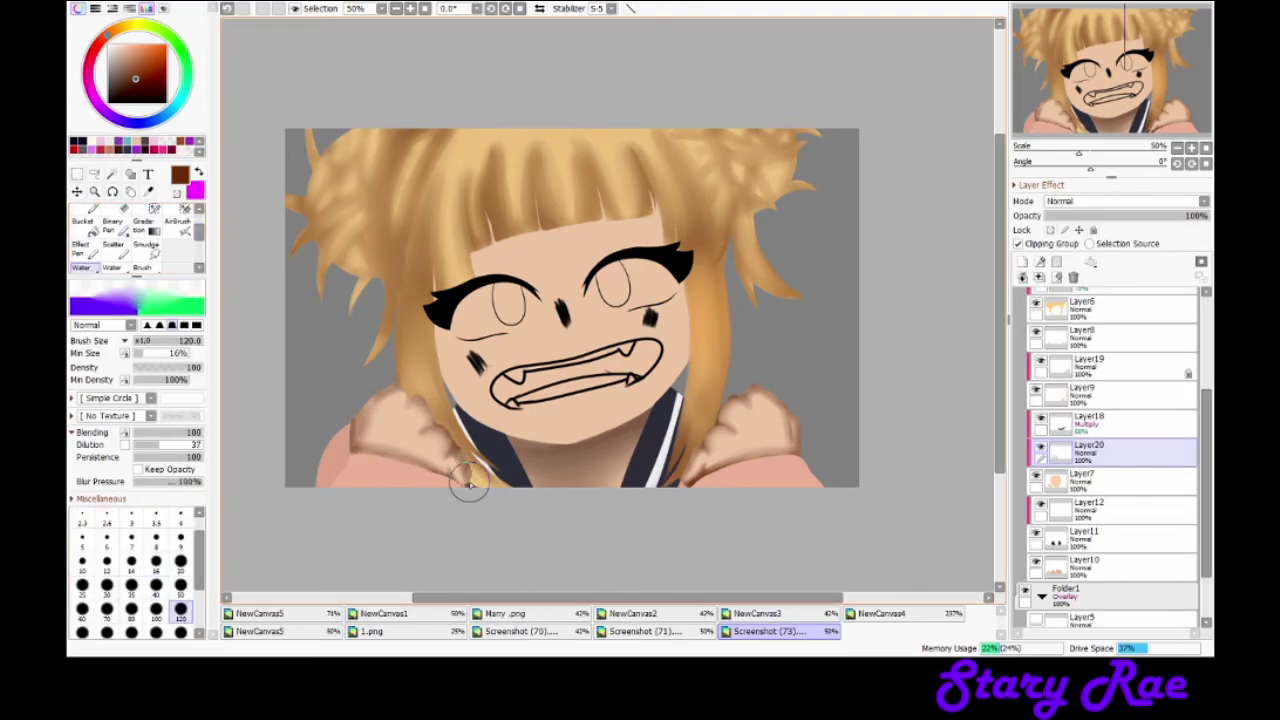
Step: Clip Layer20 and set it to Multiply at 42% opacity, and set Layer19 to Multiply at 48%
scroll(1145, 253, up, 2)
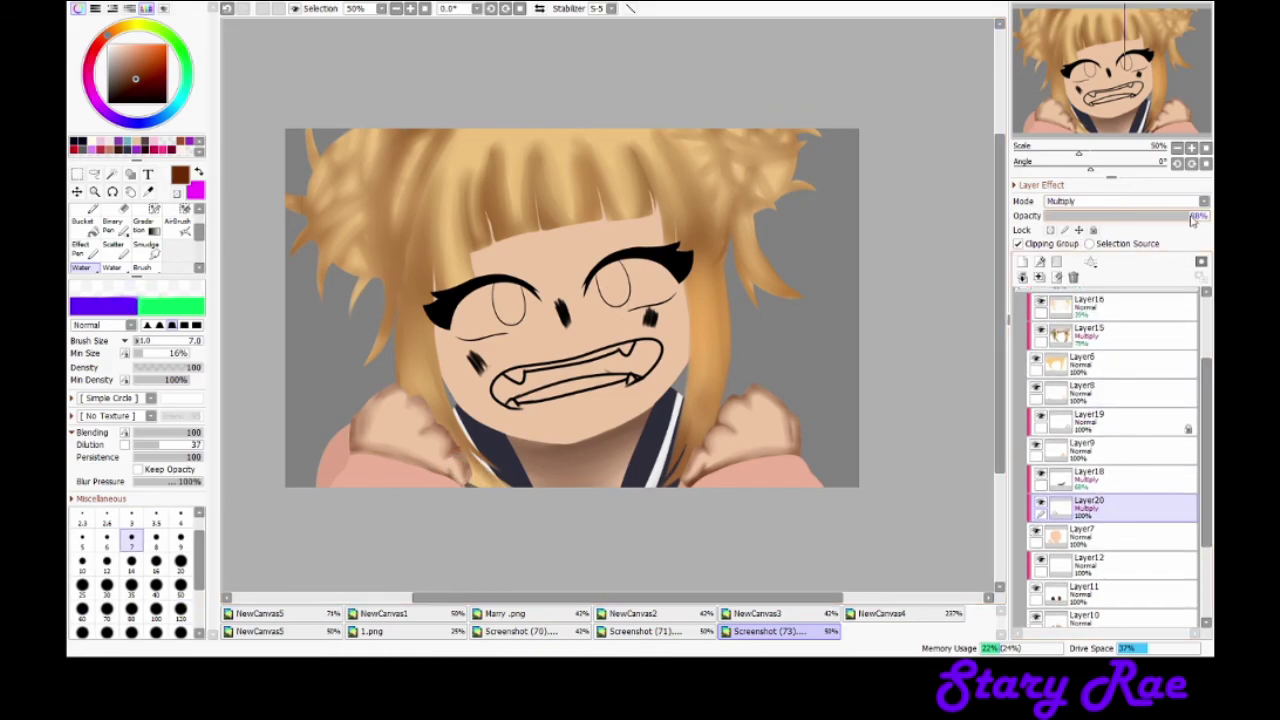
click(1108, 420)
scroll(809, 271, up, 1)
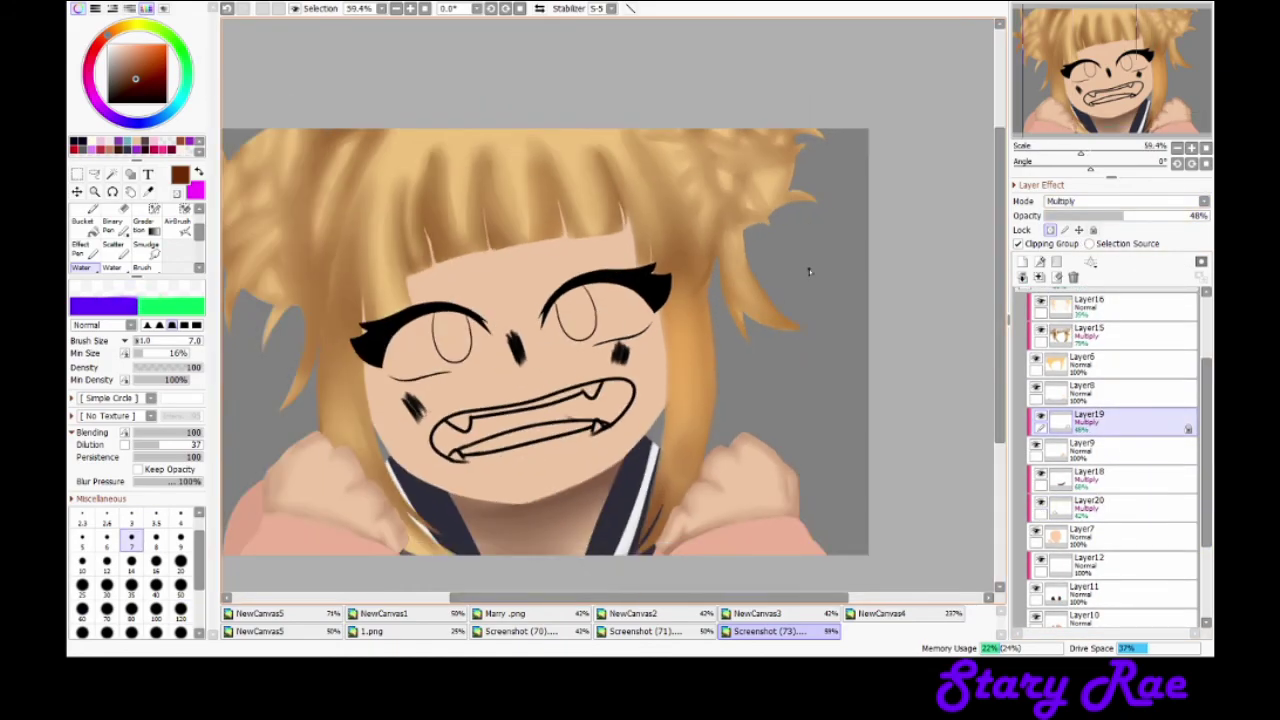
Step: Create a clipped layer above Layer7 and paint dark brown shadow under the bangs and along the face's sides with the Brush at size 67
click(1021, 261)
drag(1110, 415, 1110, 470)
scroll(157, 220, up, 2)
click(145, 213)
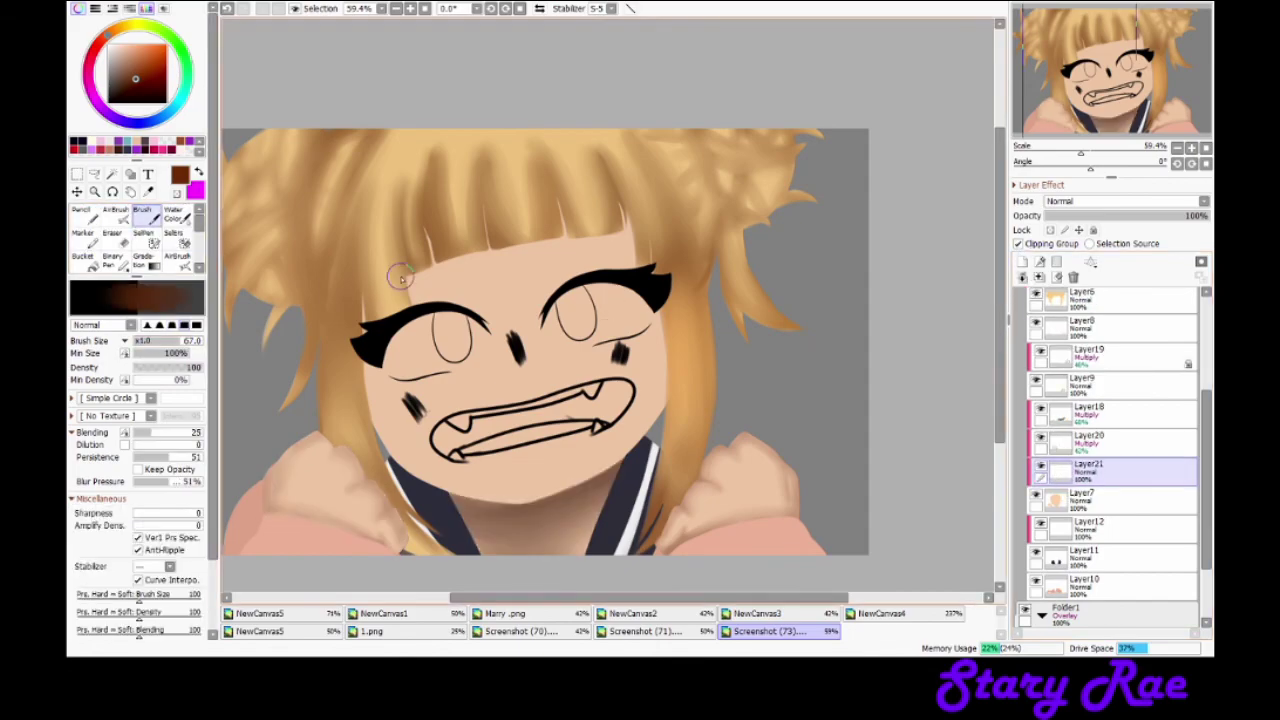
Step: Paint bright red patches on both cheeks and the nose, and a reddish-brown shadow along the jaw
click(103, 40)
click(153, 58)
drag(405, 398, 425, 414)
drag(608, 346, 626, 364)
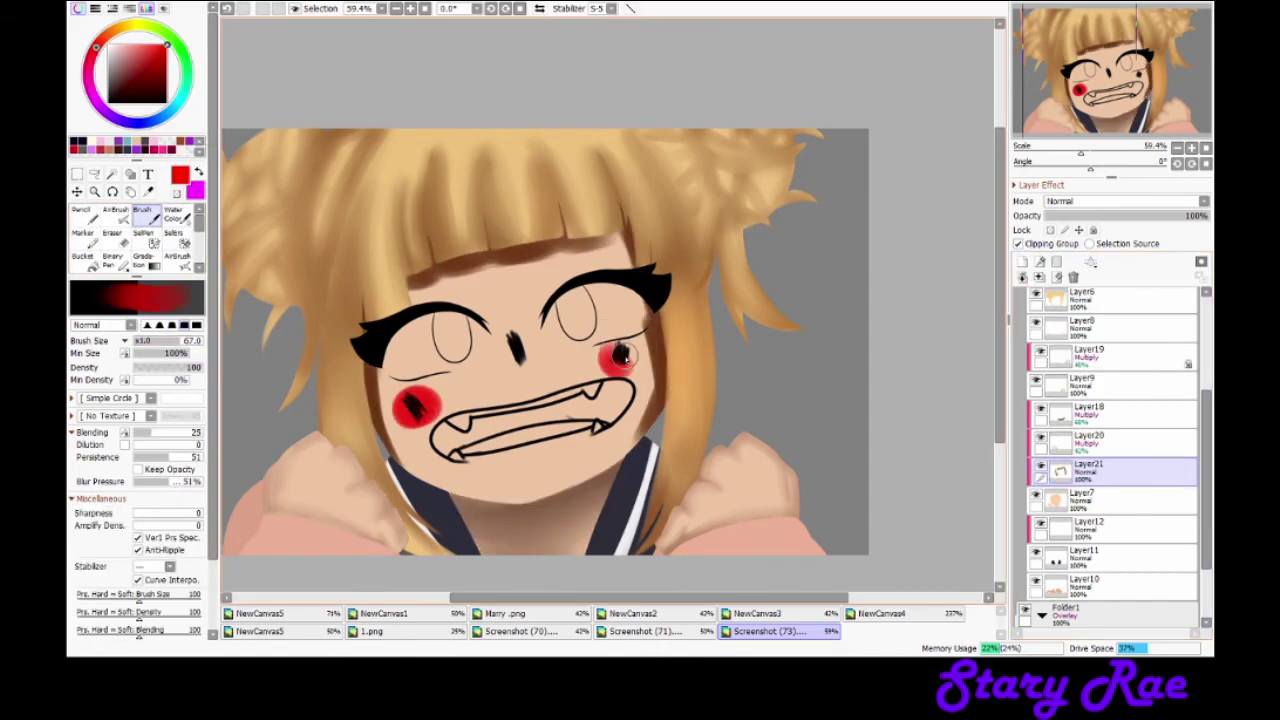
drag(510, 334, 520, 362)
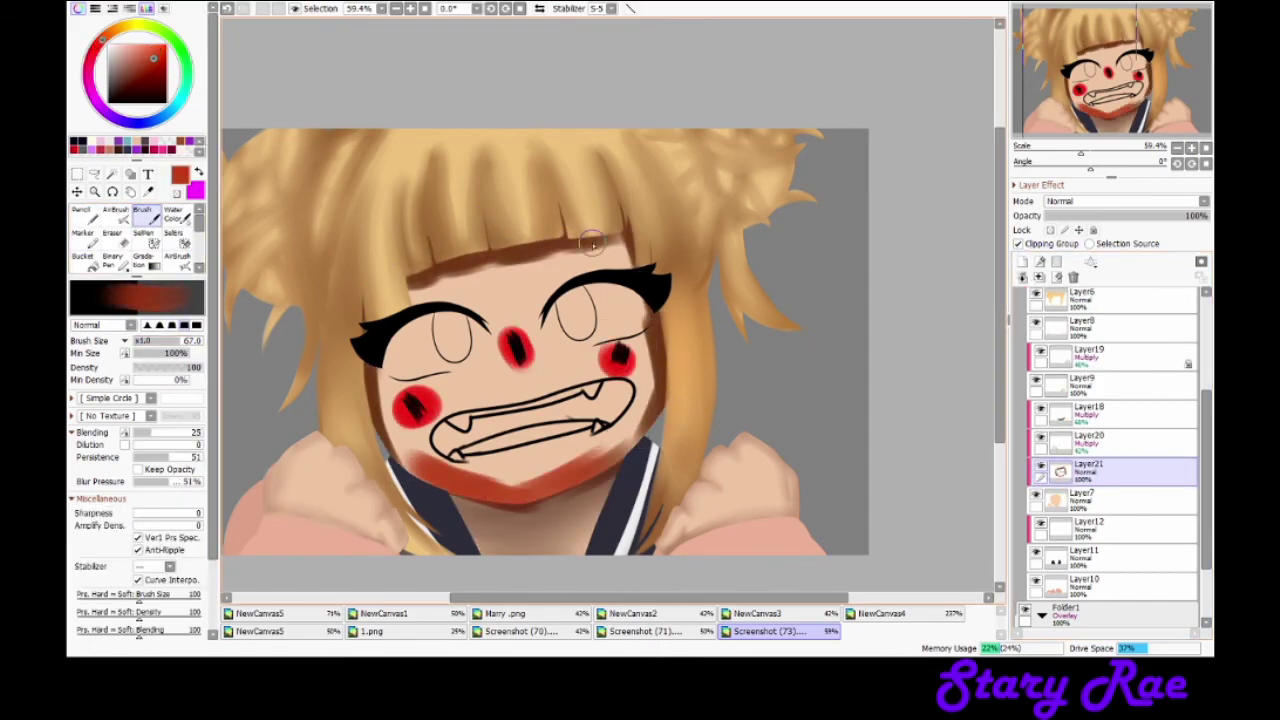
Step: Spray bright red over the forehead shadow, cheek and nose with the AirBrush
click(115, 213)
click(167, 47)
click(155, 527)
drag(410, 278, 497, 268)
drag(405, 398, 428, 416)
drag(490, 340, 505, 365)
drag(425, 280, 610, 258)
Step: Try blending the face shading and blush with the Dry Brush Water Color at size 350, and undo it
scroll(135, 240, down, 2)
click(110, 270)
mouse_move(410, 275)
mouse_down()
mouse_move(570, 255)
mouse_move(388, 280)
mouse_up()
click(180, 632)
mouse_move(450, 250)
mouse_down()
mouse_move(620, 300)
mouse_move(586, 457)
mouse_move(533, 476)
mouse_move(600, 320)
mouse_up()
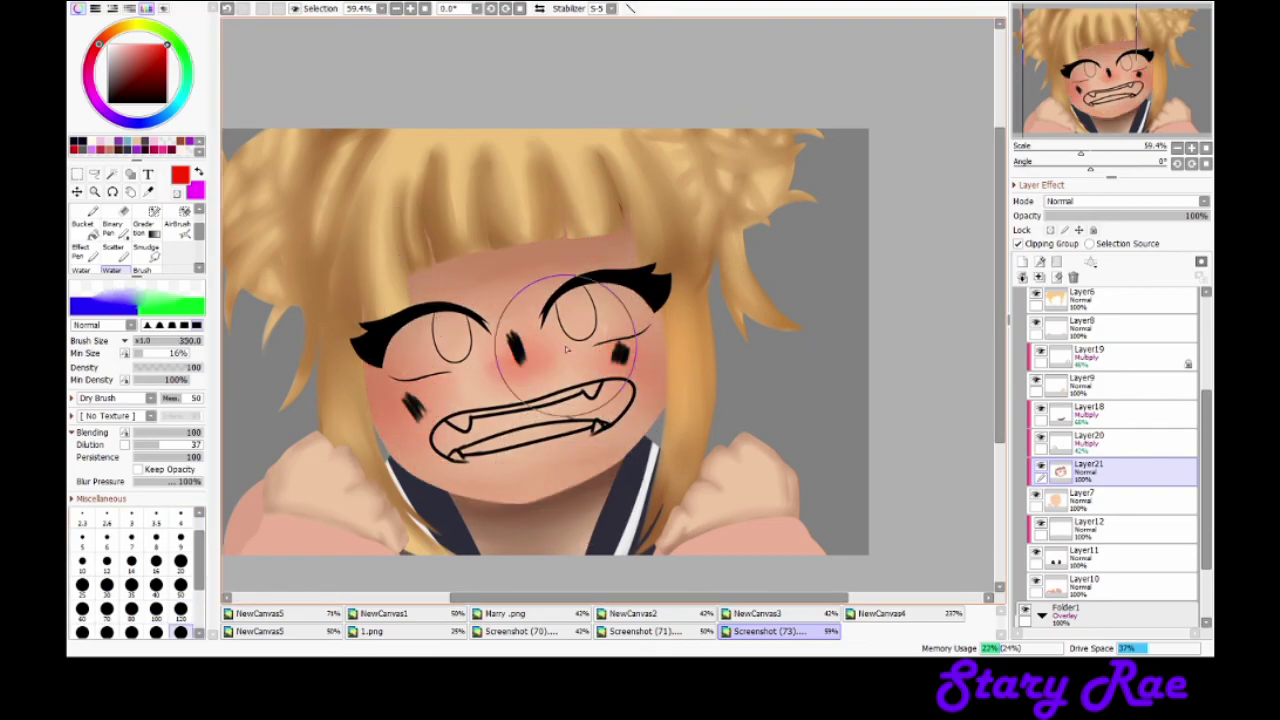
scroll(545, 340, down, 3)
scroll(545, 340, up, 4)
key(ctrl+z)
key(ctrl+z)
Step: Blend the red forehead shadow and the jaw shading into the skin with Water Color at sizes 40 to 120
click(80, 270)
click(180, 608)
drag(355, 268, 640, 238)
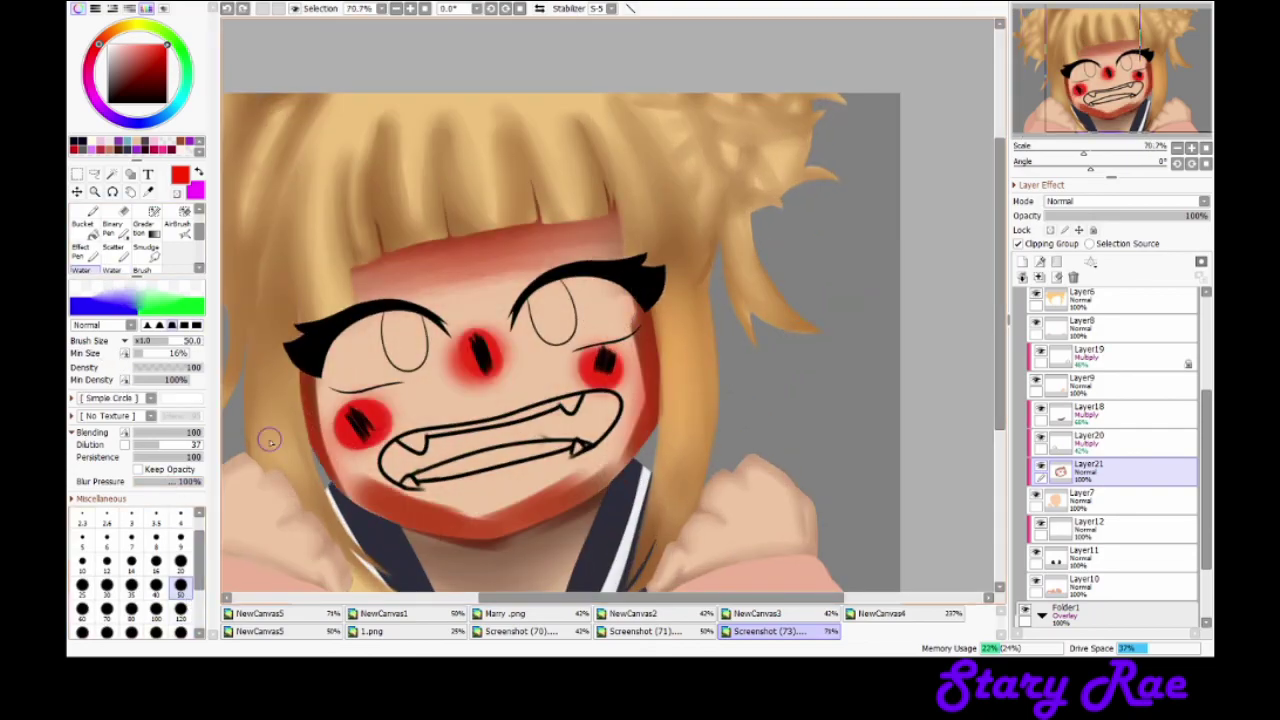
click(131, 562)
click(155, 585)
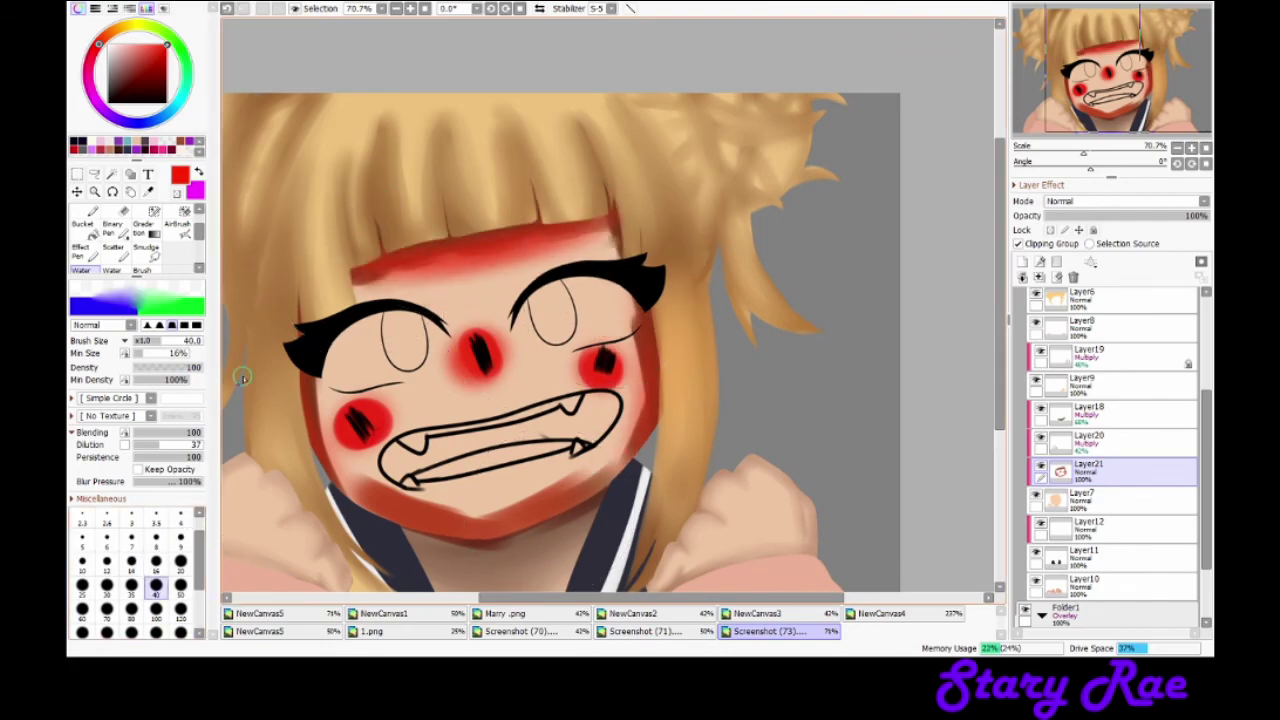
mouse_move(603, 193)
mouse_down()
mouse_move(259, 345)
mouse_move(595, 229)
mouse_move(358, 267)
mouse_up()
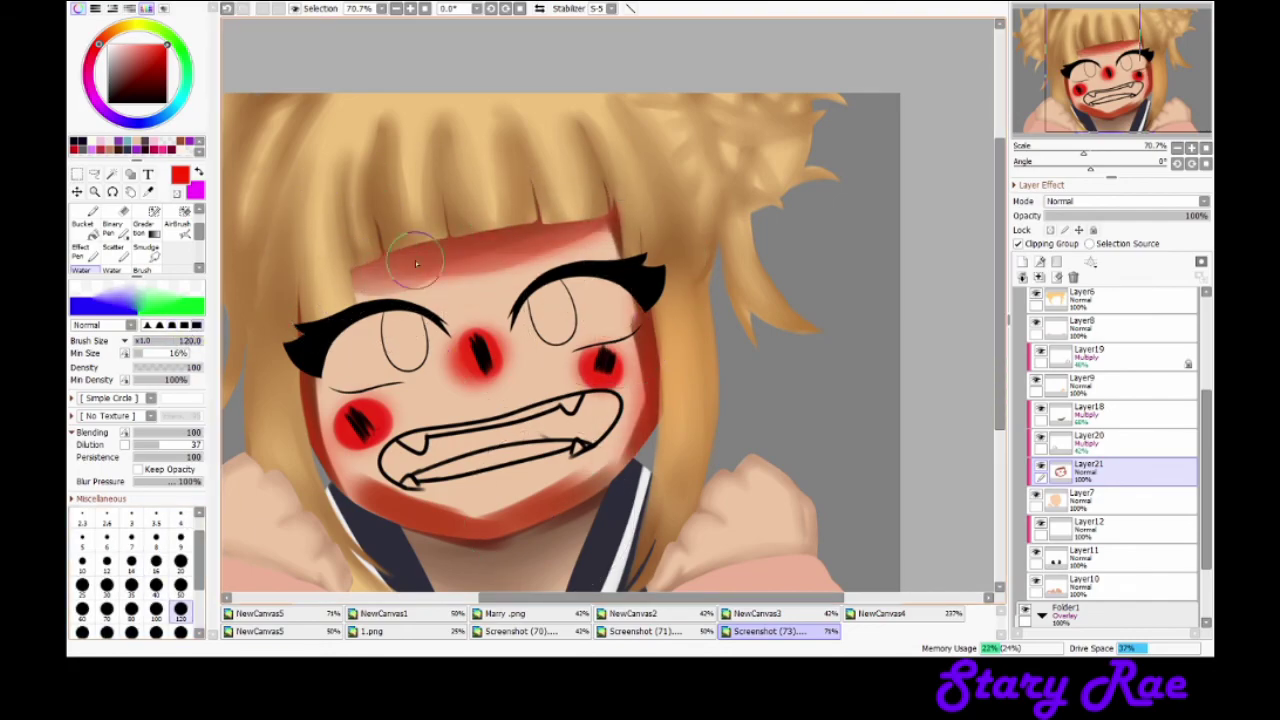
mouse_move(660, 237)
mouse_down()
mouse_move(458, 358)
mouse_move(721, 237)
mouse_move(455, 258)
mouse_move(295, 426)
mouse_move(529, 513)
mouse_move(350, 508)
mouse_move(702, 302)
mouse_move(587, 245)
mouse_up()
mouse_move(318, 455)
mouse_down()
mouse_move(563, 240)
mouse_move(457, 478)
mouse_up()
Step: Diffuse the red cheek and nose patches and the remaining face shading with Water Color at size 350
key(bracketright)
key(bracketright)
key(bracketright)
key(bracketright)
key(bracketright)
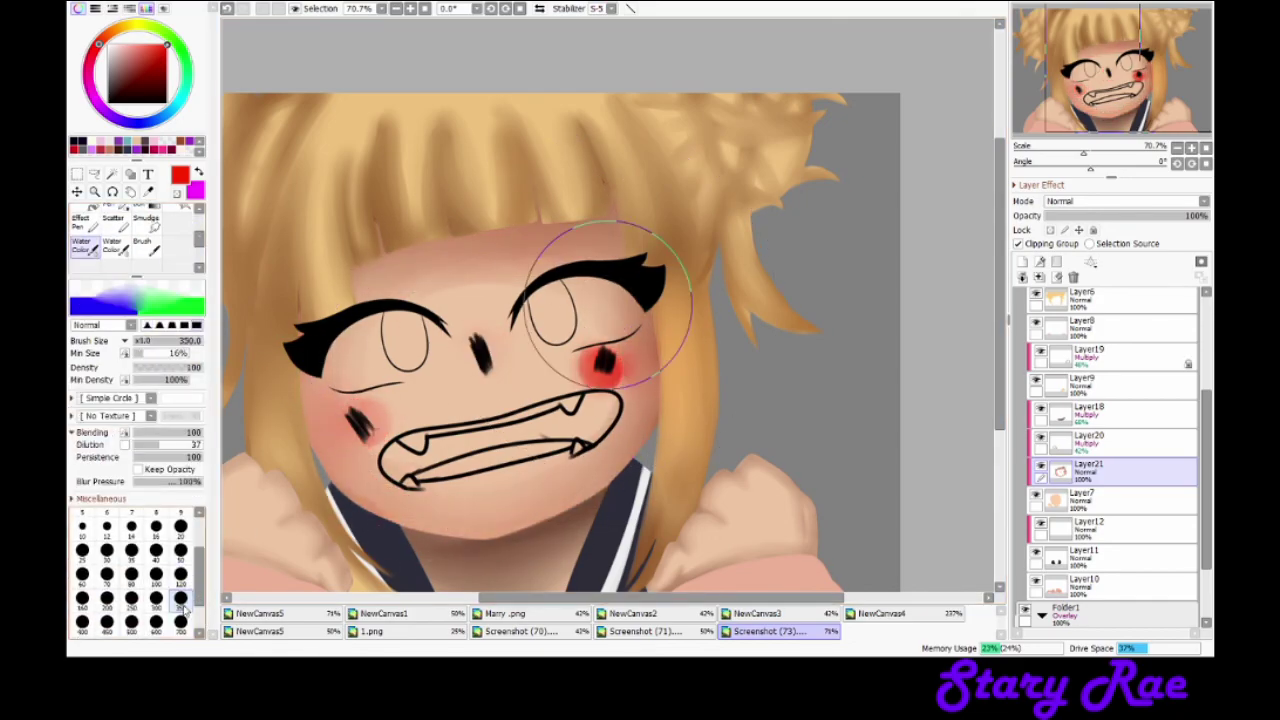
drag(600, 360, 323, 347)
drag(540, 308, 350, 380)
Step: Add fresh red blush to the nose and cheeks and soften it with the Dry Brush Water Color at size 100
click(115, 210)
drag(470, 335, 490, 370)
drag(600, 345, 610, 370)
drag(345, 410, 365, 430)
key(c)
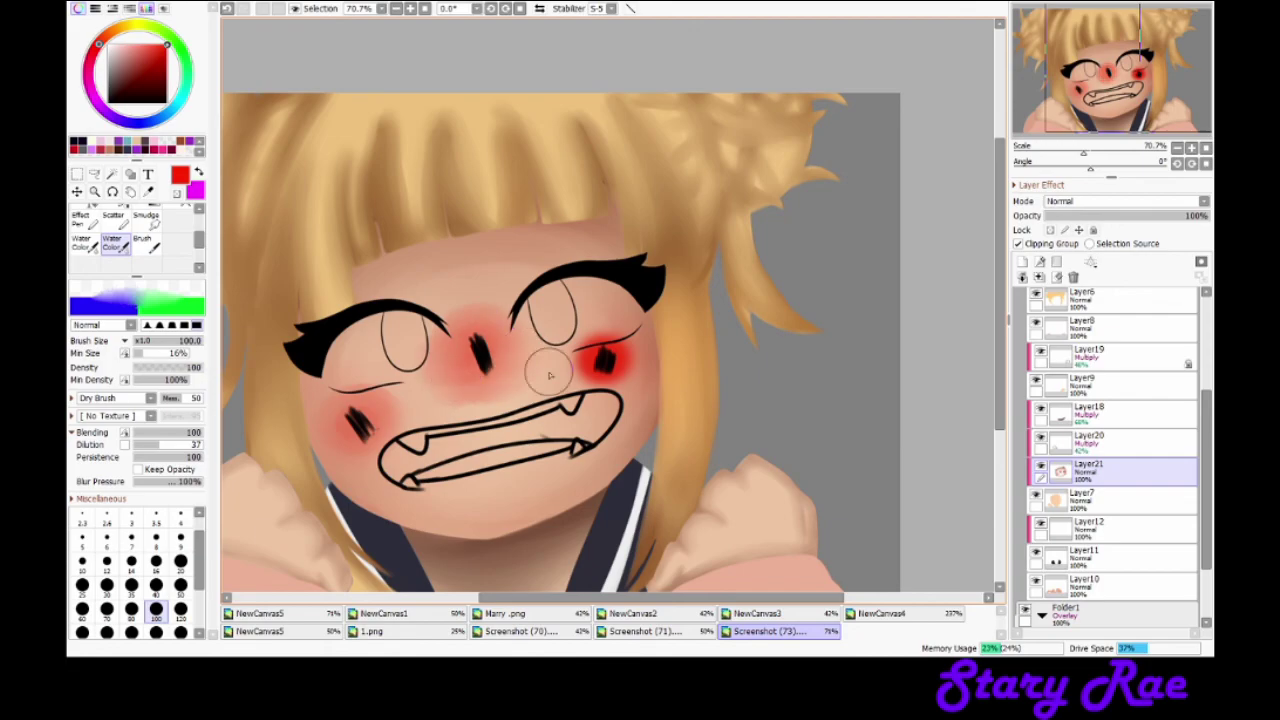
scroll(600, 370, up, 2)
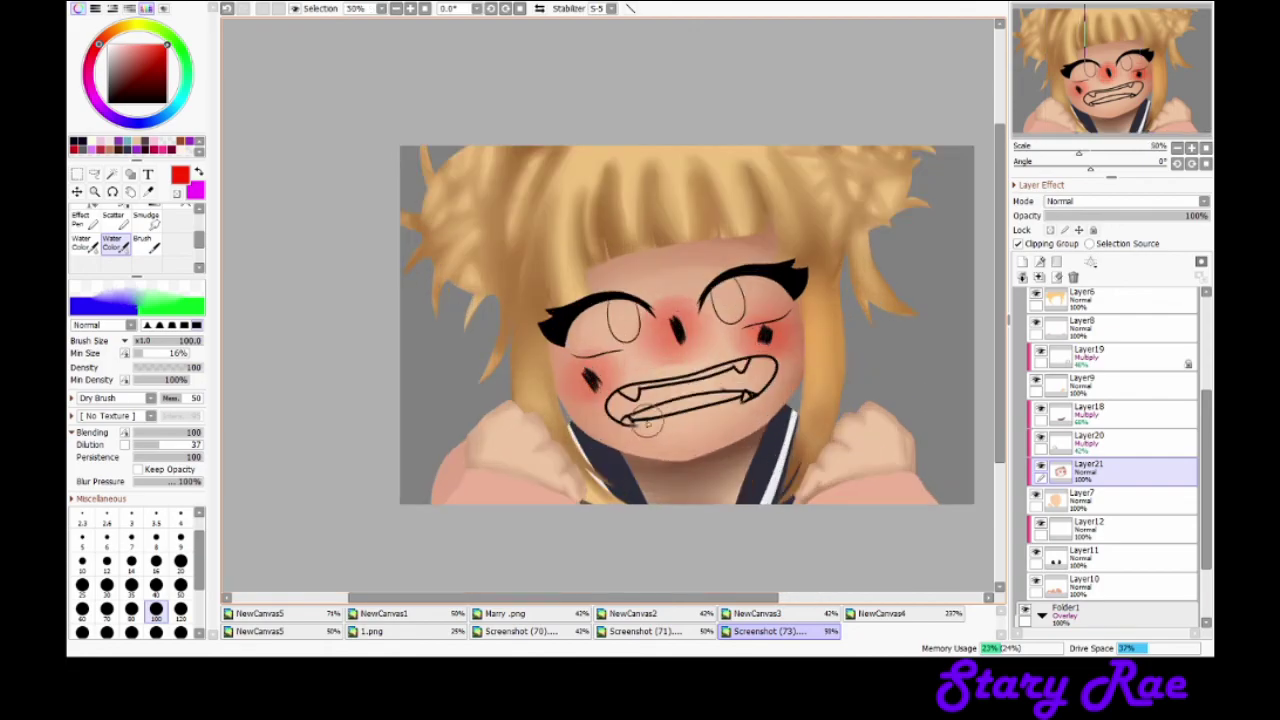
Step: Join the blush into a red band across cheeks and nose, blending with the Dry Brush Water Color at sizes 100 to 350
key(v)
drag(606, 266, 371, 271)
key(c)
mouse_move(792, 270)
mouse_down()
mouse_move(662, 252)
mouse_move(547, 321)
mouse_up()
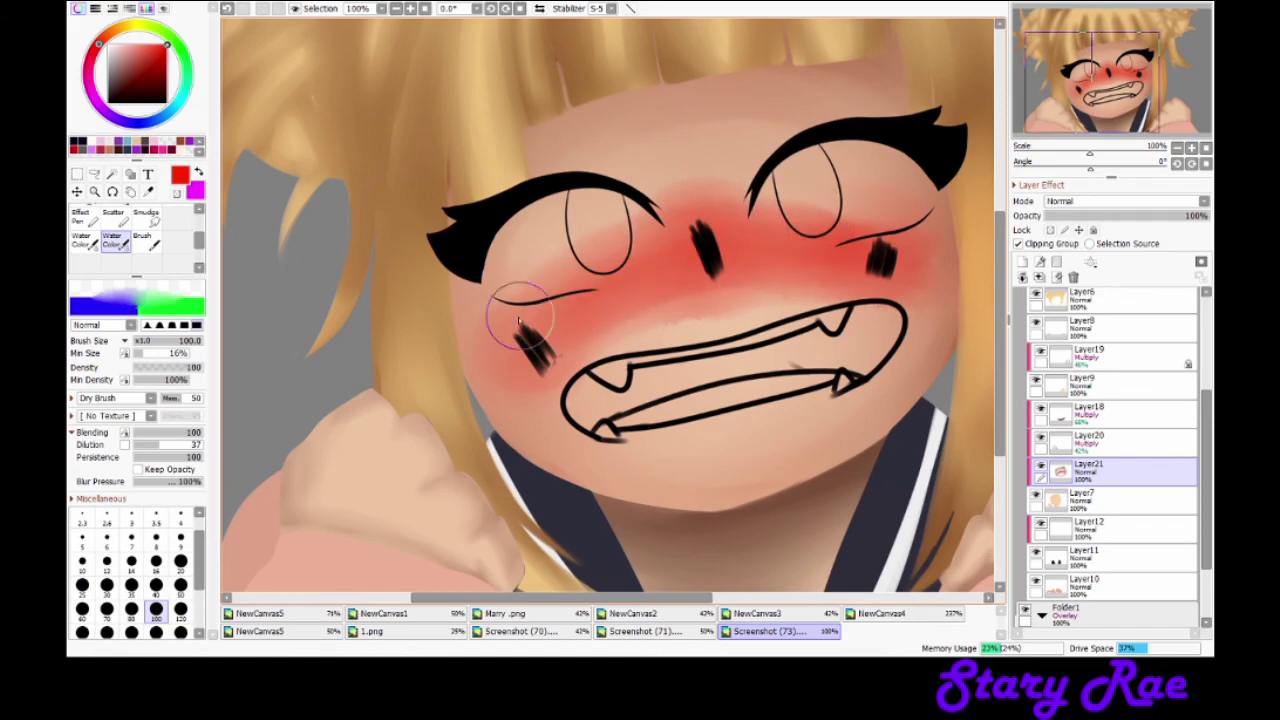
key(bracketright)
key(bracketright)
key(bracketright)
key(bracketright)
key(bracketright)
key(bracketright)
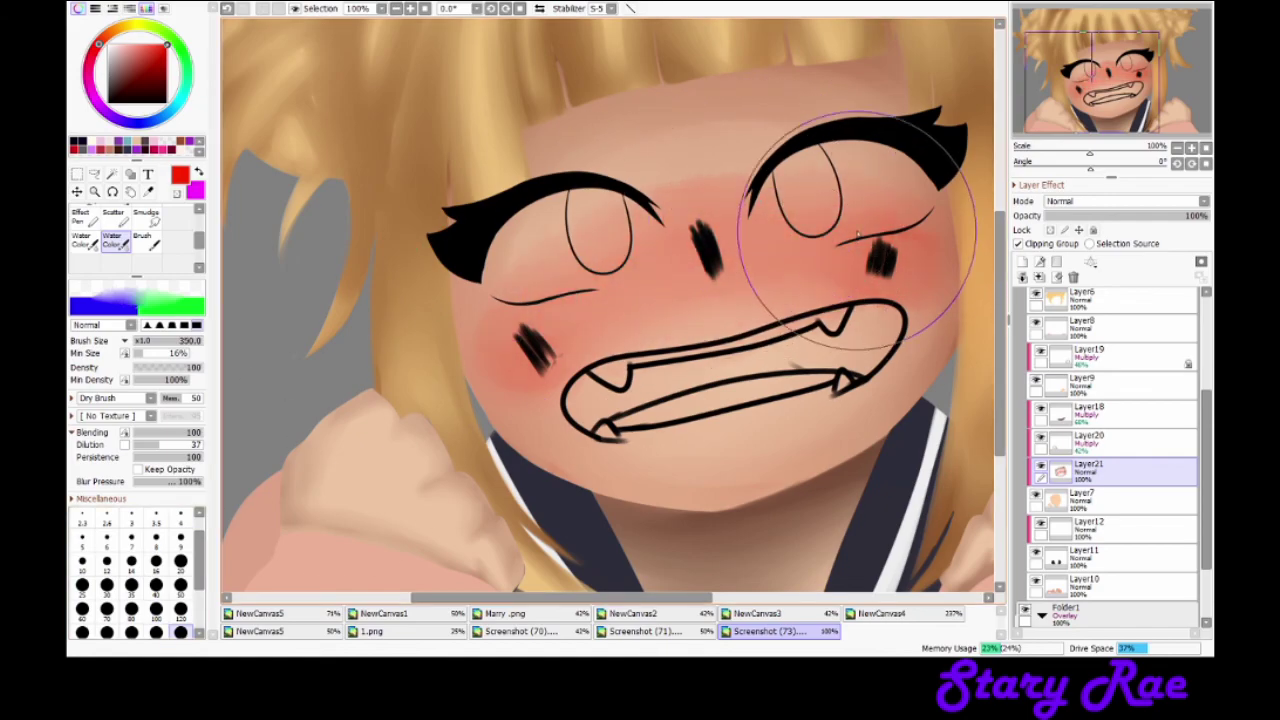
Step: Create a layer above Layer13 and fill both irises yellow with the Brush at size 48
scroll(788, 241, up, 2)
click(1021, 261)
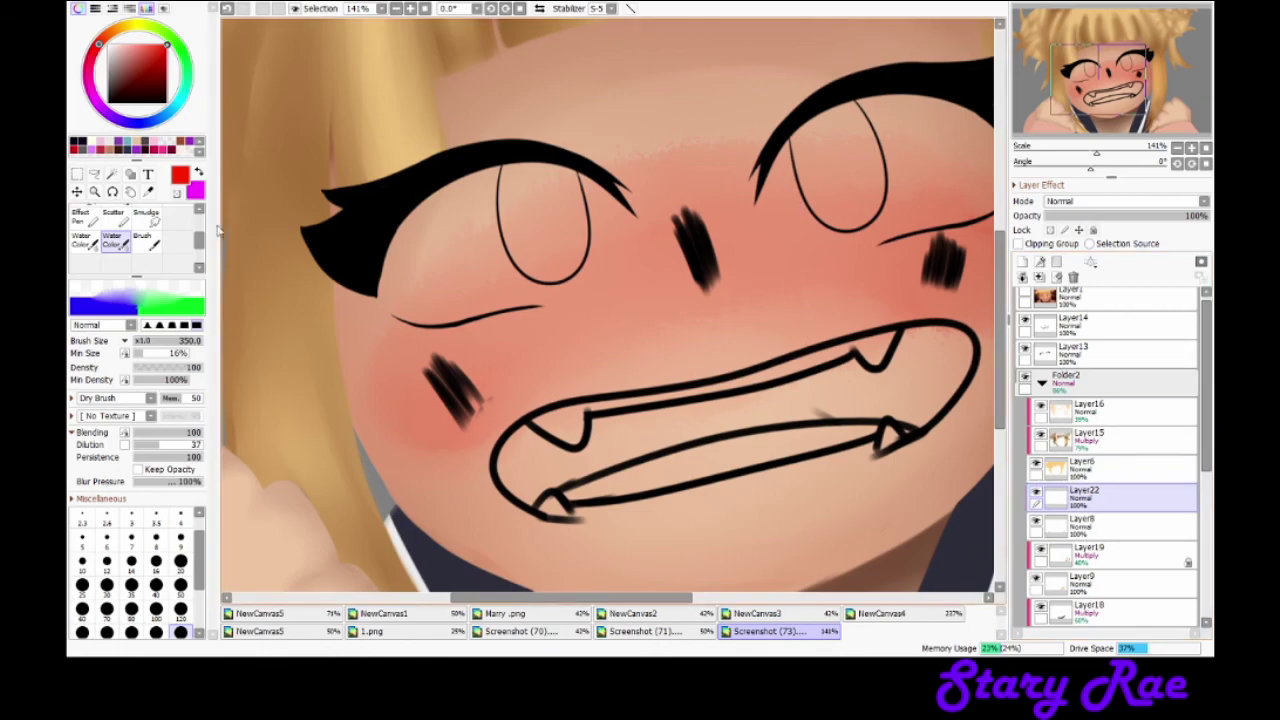
click(130, 28)
key(b)
drag(515, 185, 540, 240)
drag(1070, 490, 1070, 350)
mouse_move(530, 200)
mouse_down()
mouse_move(552, 225)
mouse_move(352, 215)
mouse_up()
mouse_move(610, 140)
mouse_down()
mouse_move(606, 166)
mouse_move(640, 190)
mouse_up()
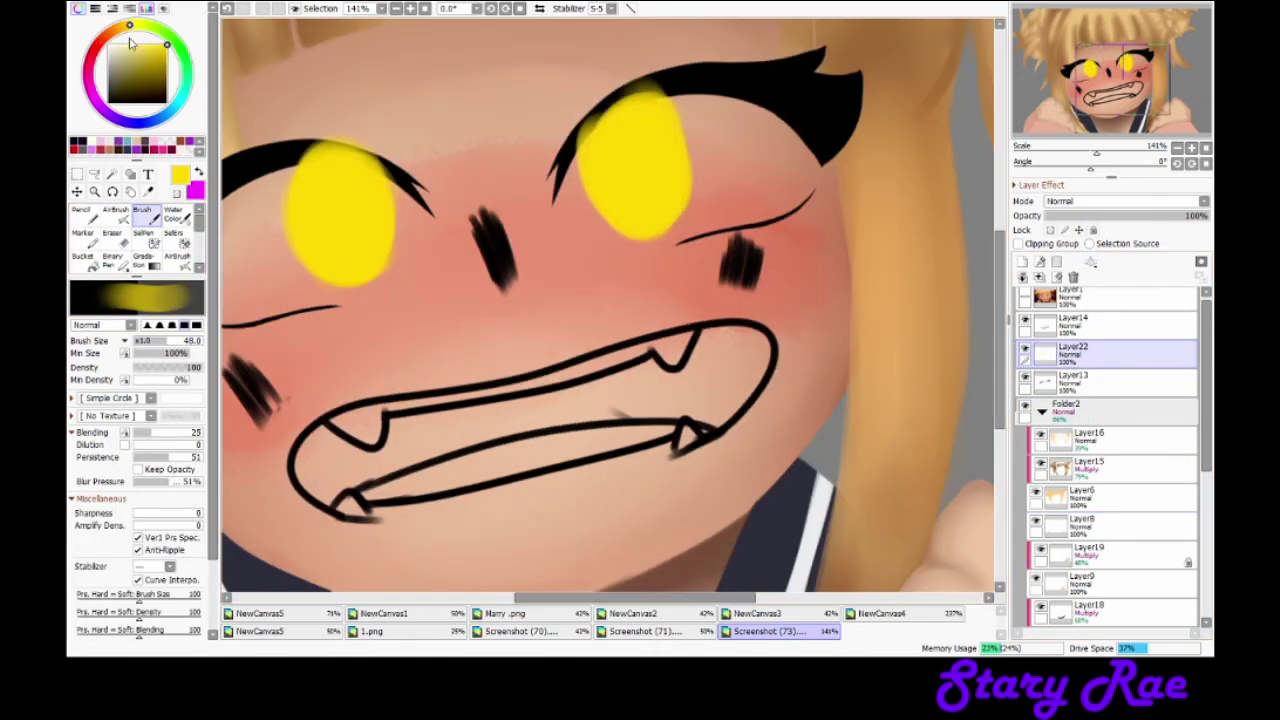
Step: Paint orange on the lower half of both irises on a new clipped layer and blend it with Water Color at size 20
click(168, 46)
click(1021, 261)
drag(320, 235, 380, 257)
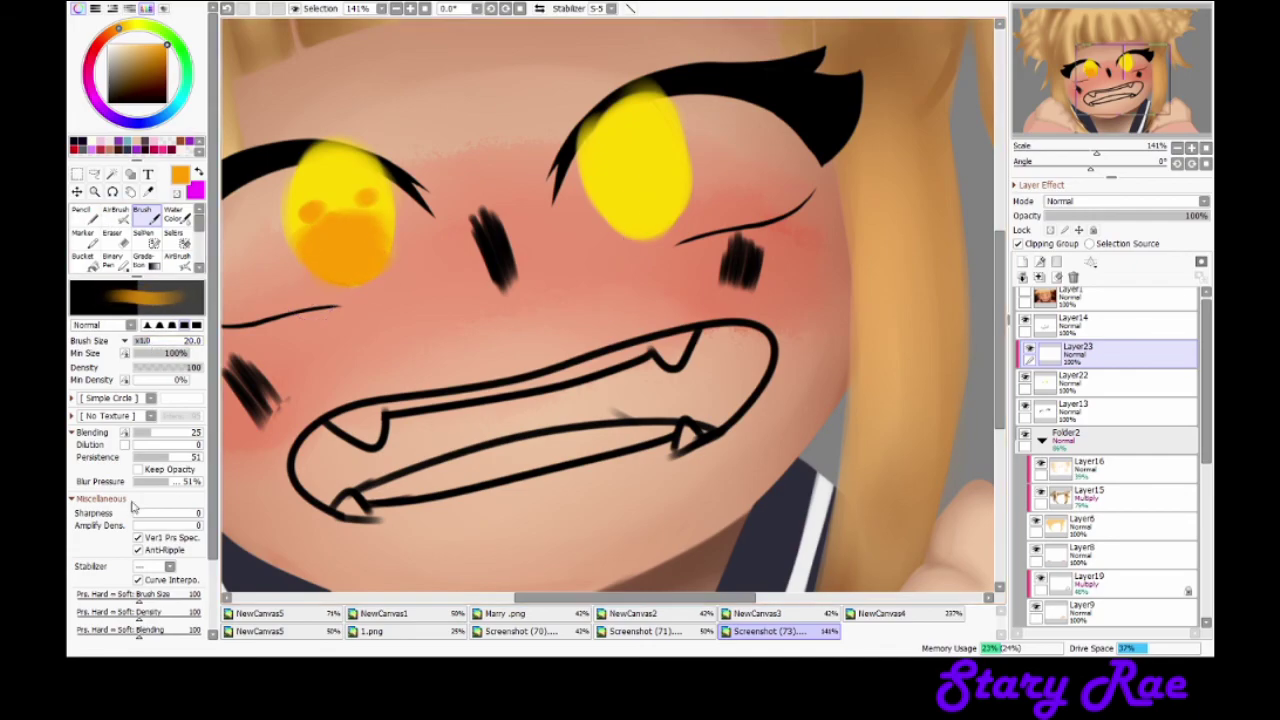
drag(605, 195, 665, 215)
click(150, 340)
drag(665, 168, 617, 170)
key(c)
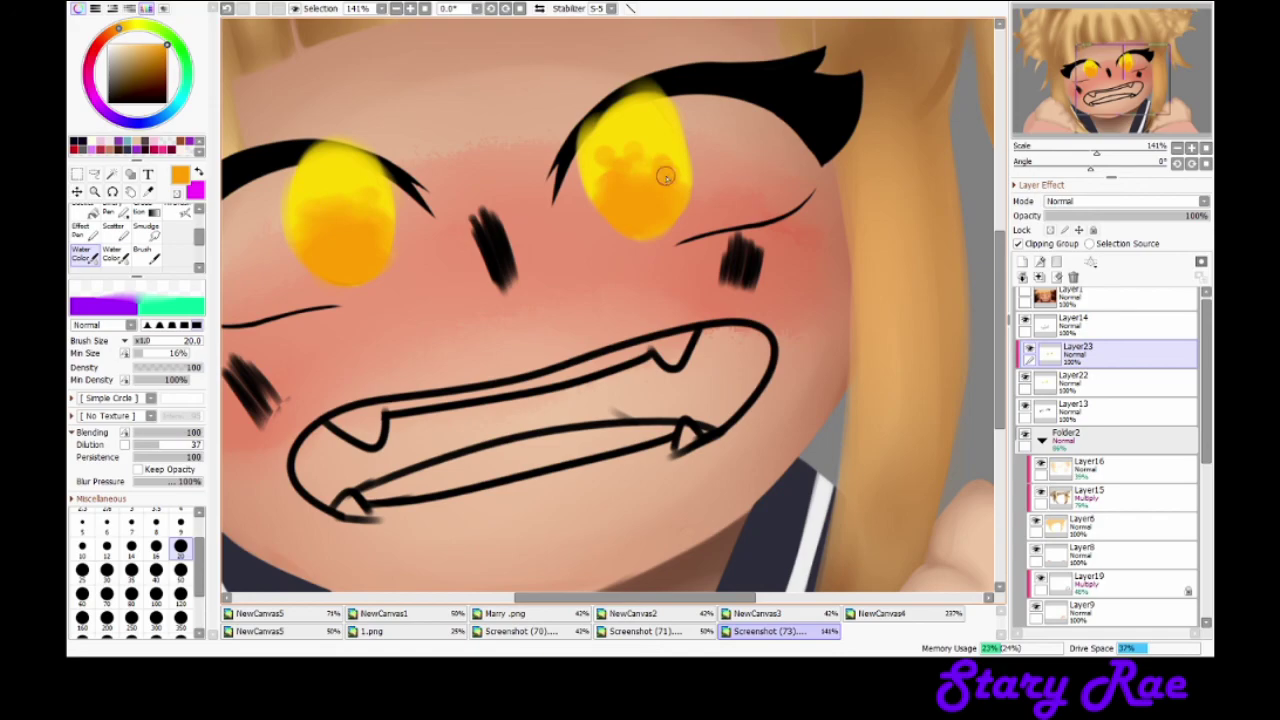
Step: Paint black vertical pupils in both eyes on a new layer with the Brush at size 10 and set it to Shade mode
scroll(658, 203, down, 2)
scroll(350, 210, up, 3)
key(ctrl+shift+n)
key(b)
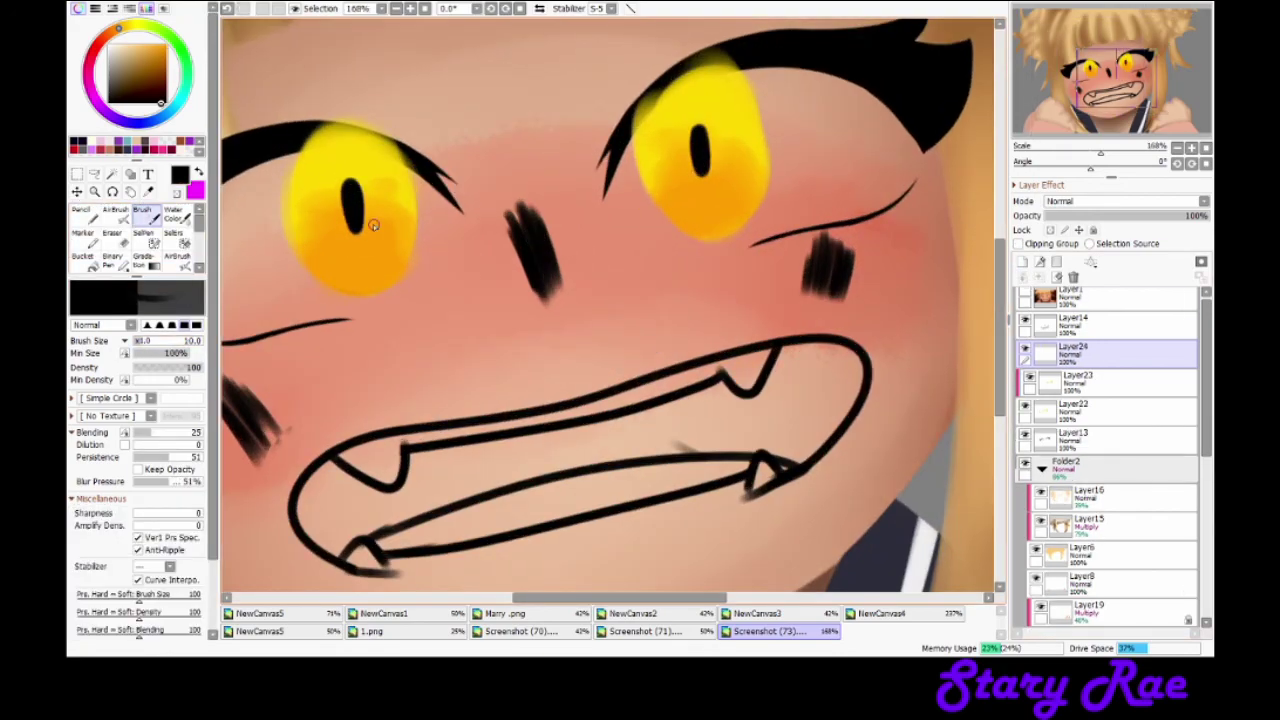
drag(357, 227, 341, 243)
scroll(608, 305, down, 3)
scroll(608, 305, up, 5)
Step: Erase the yellow on Layer22 that overlaps the upper lash lines with the Eraser at size 8
key(e)
key(bracketleft)
key(bracketleft)
key(bracketleft)
key(bracketleft)
key(bracketleft)
key(bracketleft)
key(bracketleft)
key(bracketleft)
key(bracketleft)
key(bracketleft)
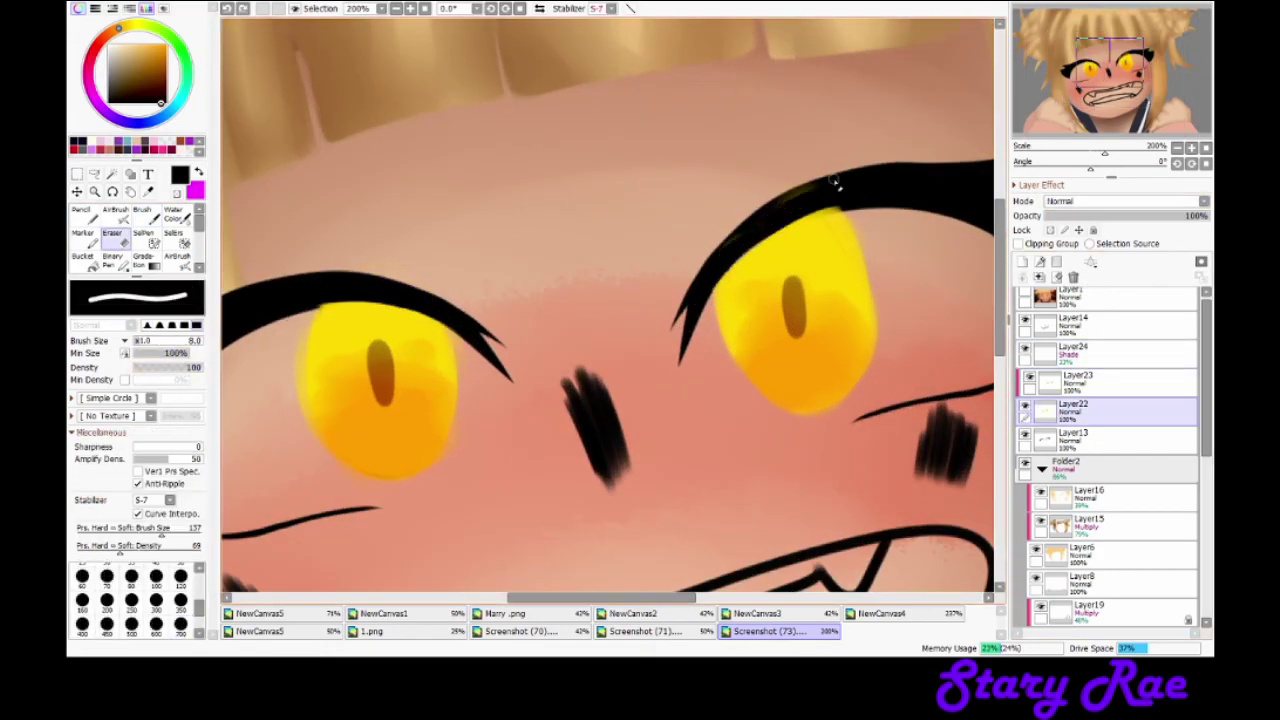
scroll(741, 236, down, 3)
scroll(741, 236, up, 3)
Step: Draw a brown shadow with brown and orange dots at one iris's base with the Pencil on a new clipped layer
key(ctrl+shift+n)
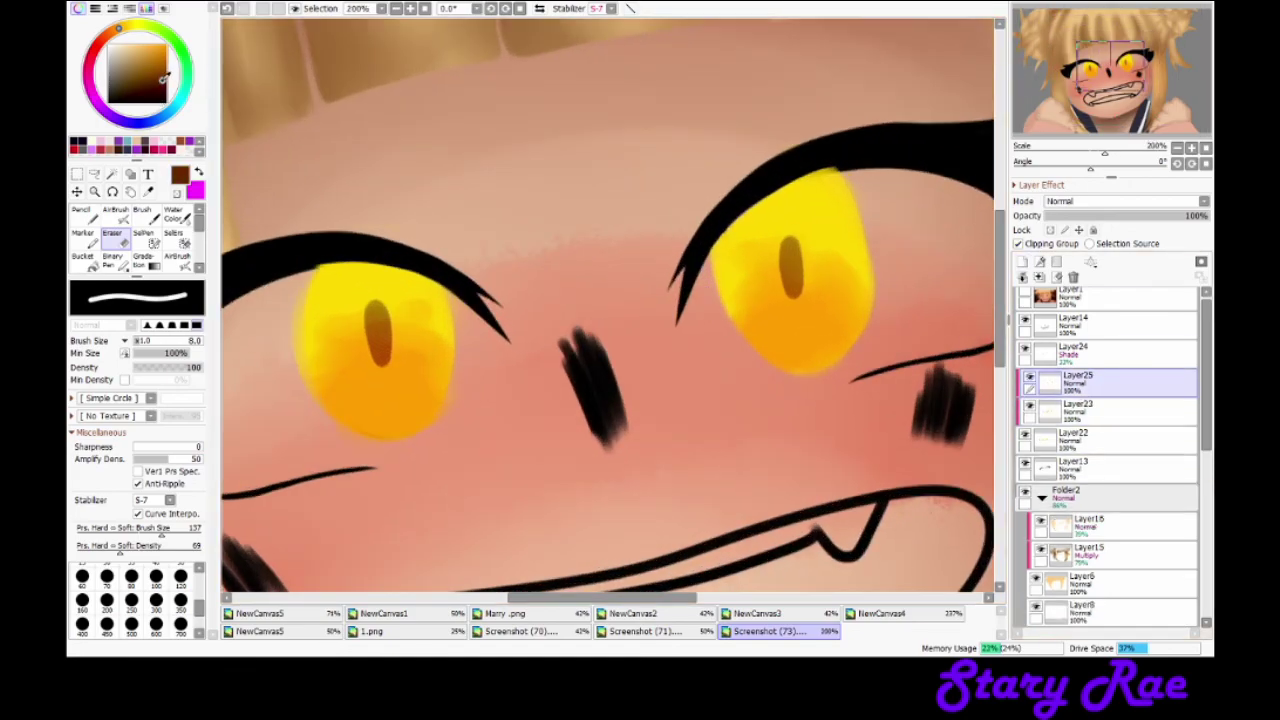
click(82, 214)
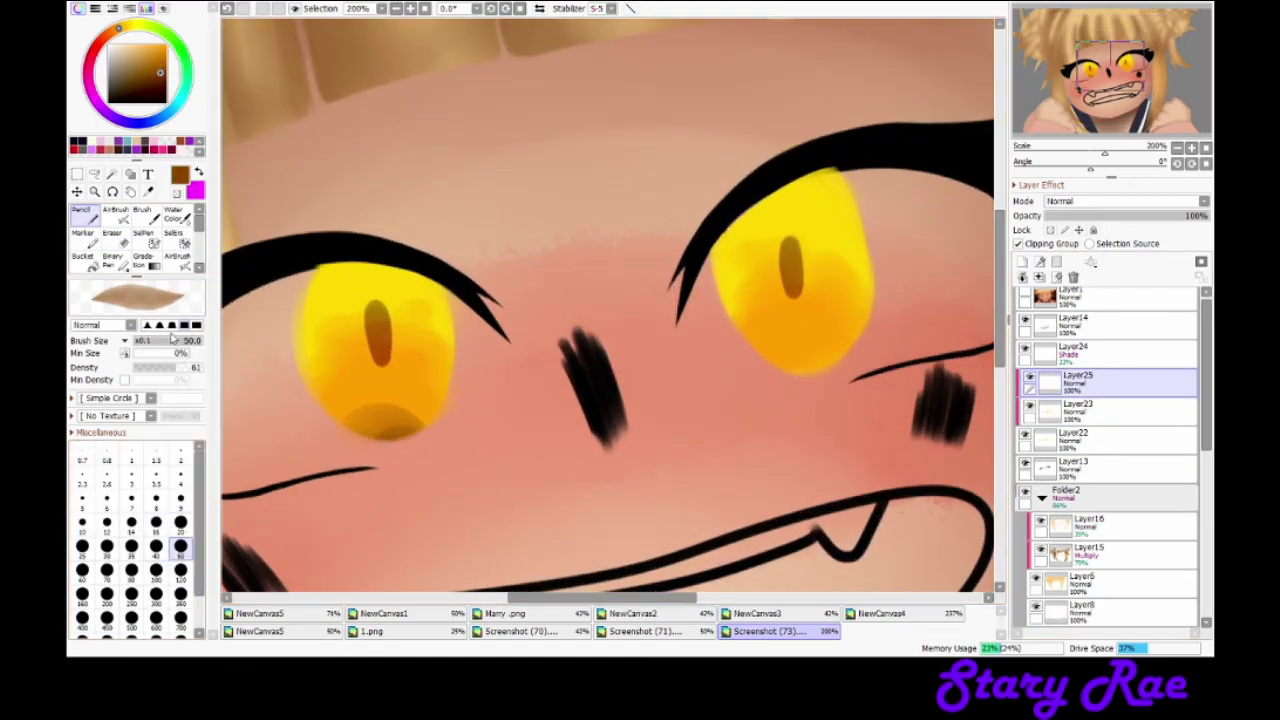
click(370, 393)
alt+click(341, 378)
drag(341, 380, 420, 422)
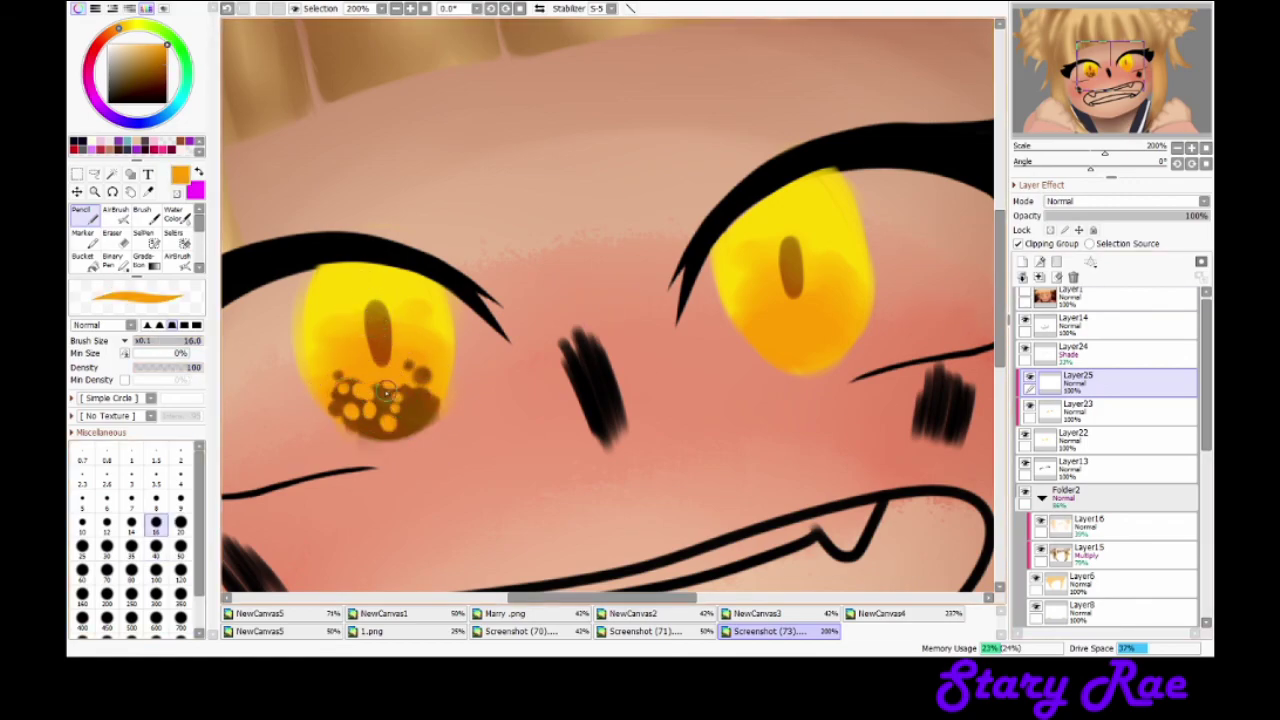
Step: Set the iris dots layer to Shade/Shine mode at 73% opacity
key(v)
scroll(372, 408, down, 4)
click(1108, 215)
scroll(460, 368, up, 4)
key(c)
click(1125, 201)
click(1075, 287)
click(1133, 215)
scroll(1110, 450, down, 3)
scroll(600, 320, down, 3)
mouse_move(1133, 215)
mouse_down()
mouse_move(1112, 215)
mouse_move(1168, 215)
mouse_up()
Step: Soften the orange dots at the iris's base with the Water Color brush at size 14
scroll(460, 330, up, 6)
click(131, 546)
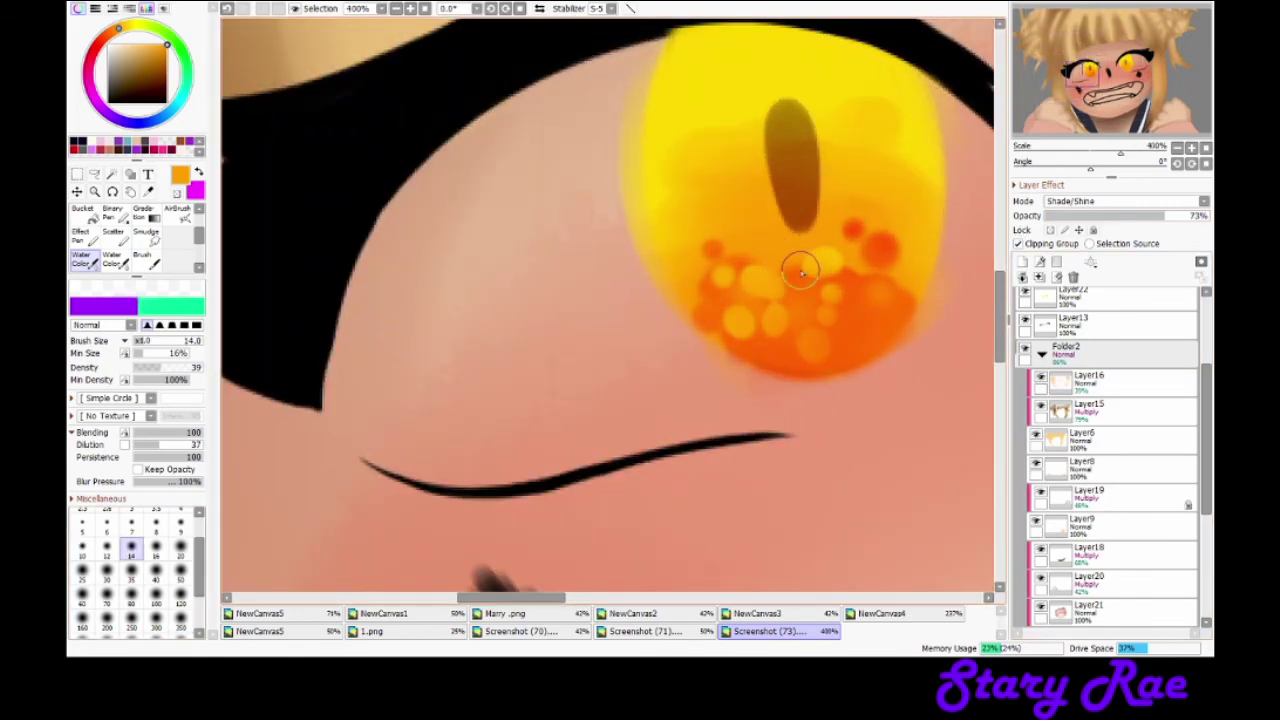
scroll(1105, 395, up, 5)
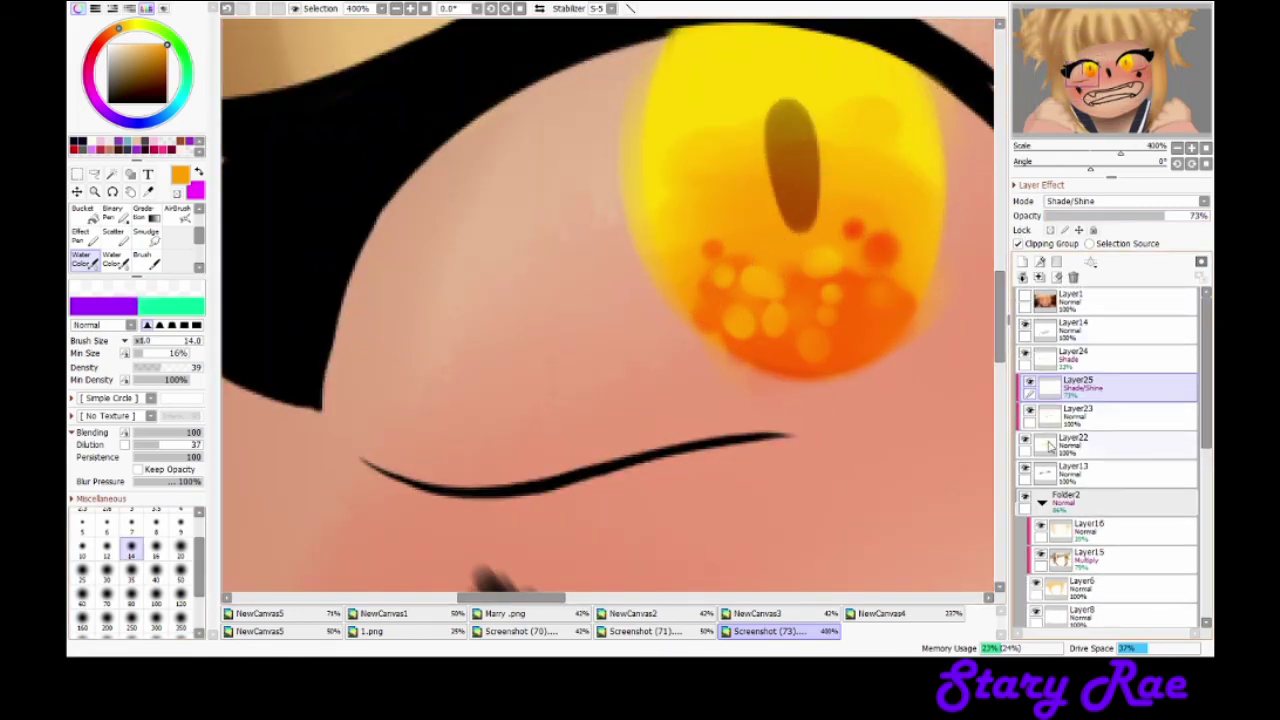
Step: Draw a jagged black ring around the same eye's pupil with the Pencil on a new clipped layer and set it to Shade mode at 62% opacity
click(1022, 261)
click(85, 212)
click(72, 141)
drag(775, 88, 770, 168)
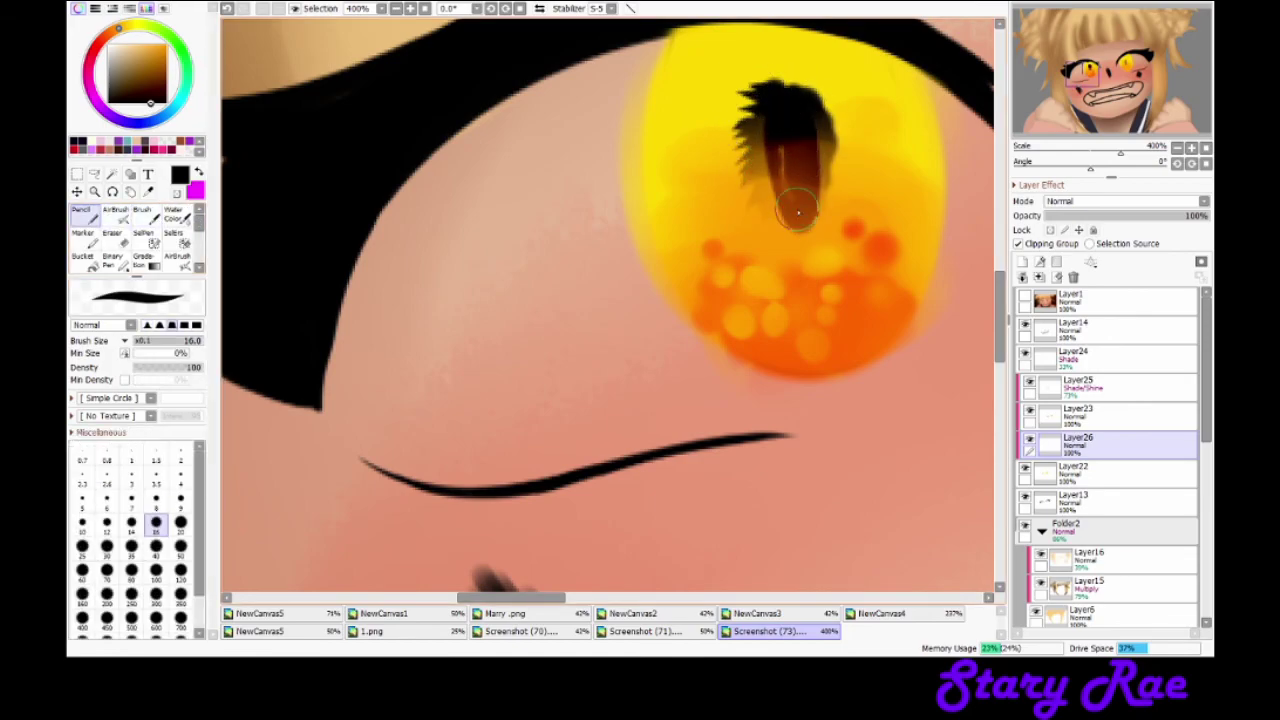
click(1029, 438)
click(1029, 410)
click(1029, 410)
click(1029, 438)
click(1125, 201)
drag(1190, 215, 1150, 215)
Step: Blend the dark pupil ring with the Water Color brush at size 20 and move its layer above the iris dots layer
scroll(642, 326, up, 2)
click(84, 250)
key(bracketright)
key(bracketright)
key(bracketright)
key(bracketright)
key(bracketright)
key(bracketright)
key(bracketright)
key(bracketright)
key(bracketright)
key(bracketright)
key(bracketright)
key(bracketright)
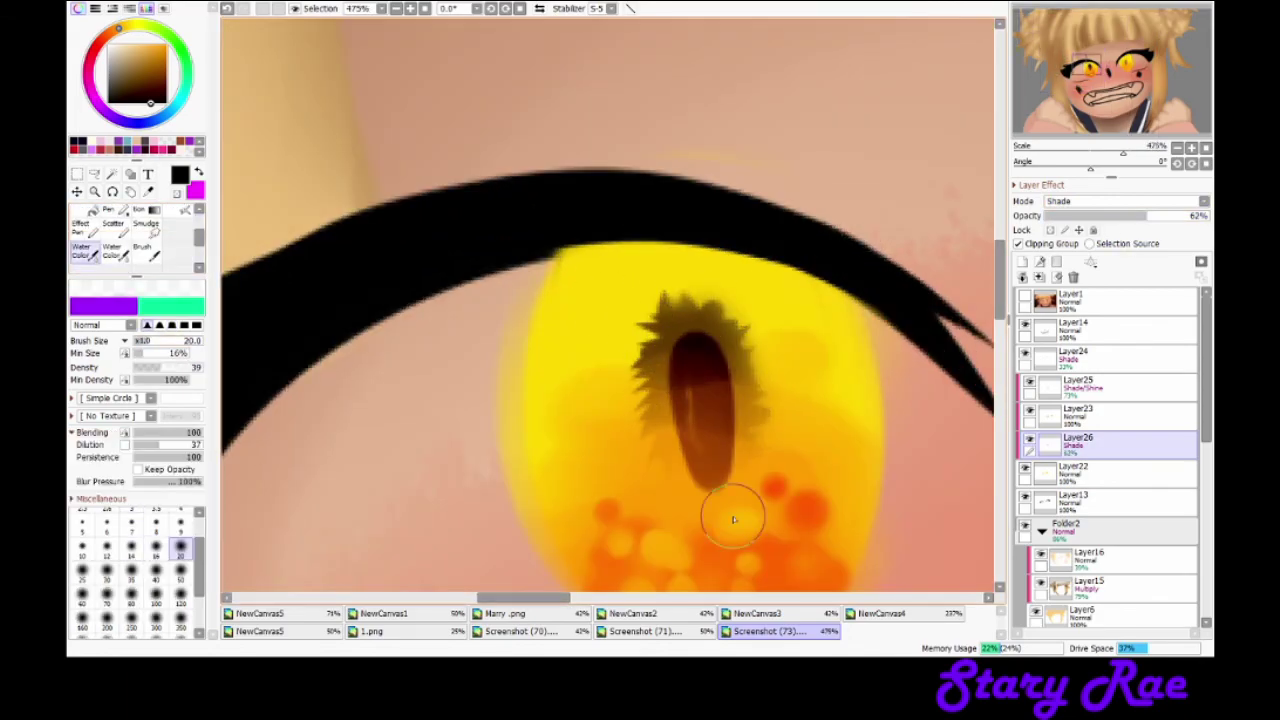
drag(672, 367, 700, 430)
drag(1078, 438, 1078, 382)
mouse_move(1147, 215)
mouse_down()
mouse_move(1163, 222)
mouse_move(1148, 216)
mouse_up()
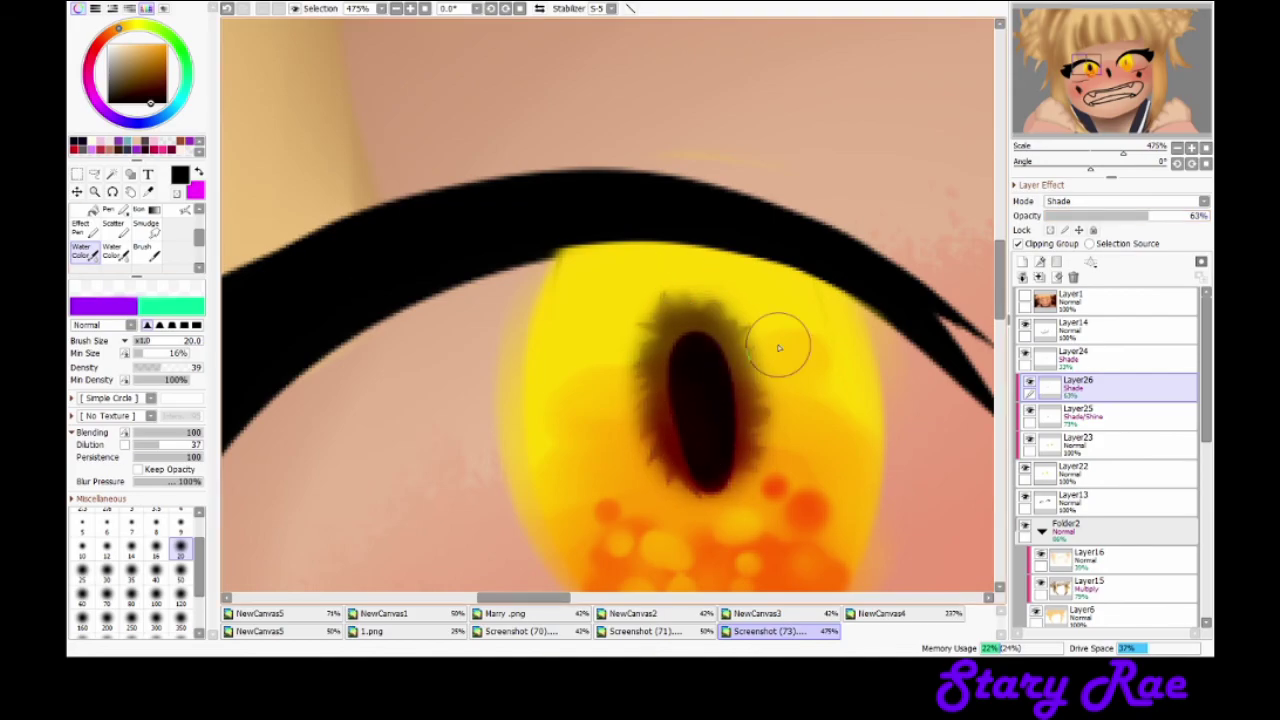
Step: Copy the iris dots from Layer25 onto the other eye's iris and set the copy to Shade/Shine mode
scroll(778, 347, down, 6)
scroll(610, 330, up, 4)
click(1060, 445)
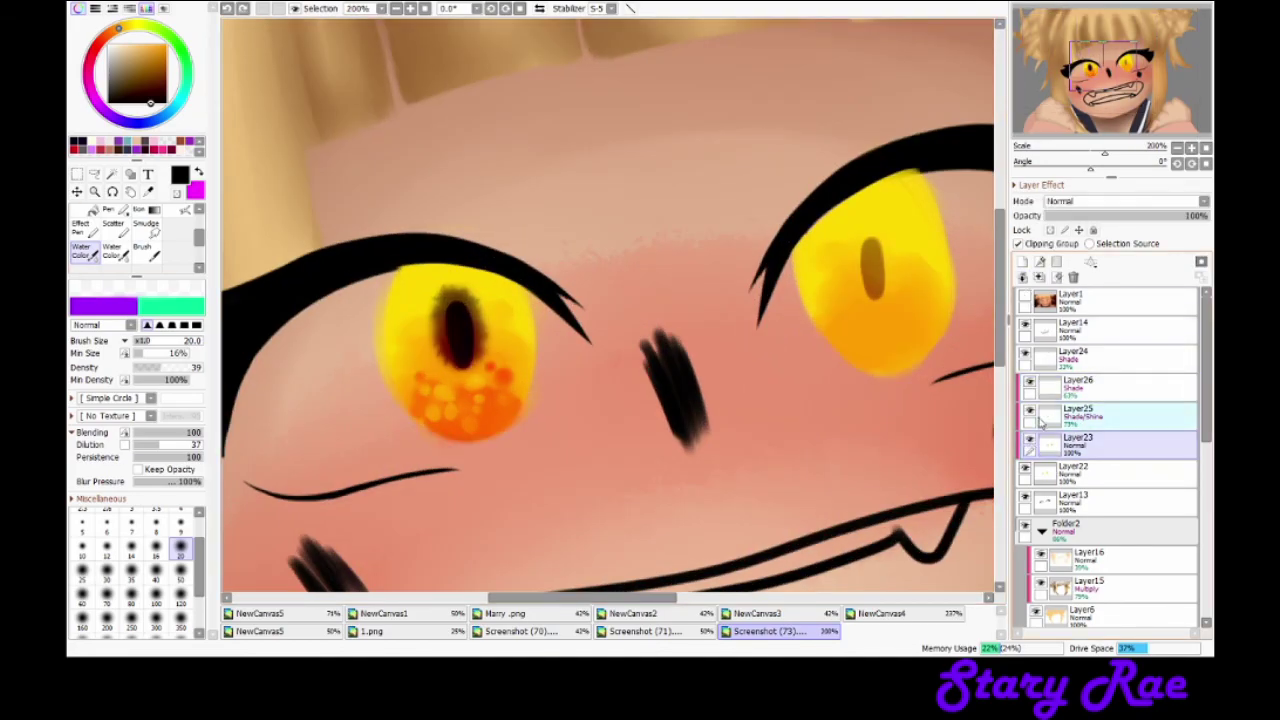
click(1040, 415)
key(ctrl+c)
key(ctrl+v)
key(ctrl+t)
drag(470, 400, 895, 320)
key(Return)
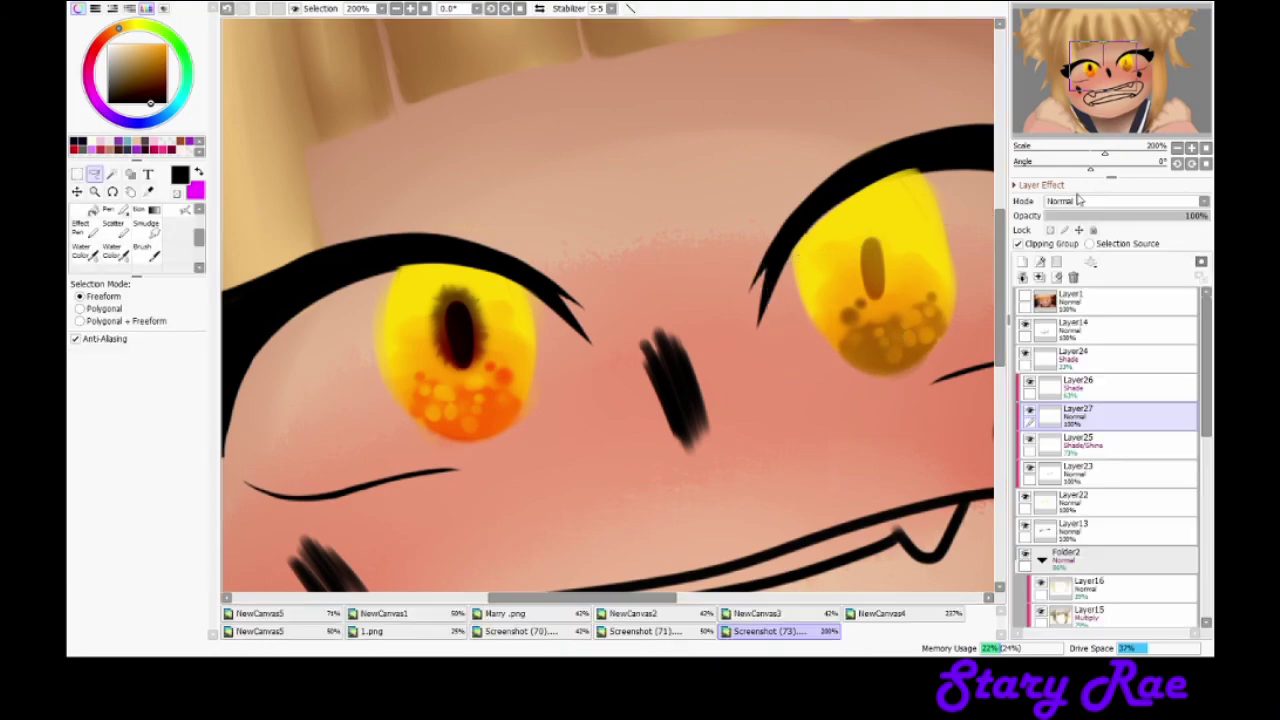
scroll(1078, 200, down, 3)
Step: Copy the dark pupil ring from Layer26 onto the other eye's pupil and set the copy to Shade mode at reduced opacity
click(1075, 385)
key(ctrl+c)
key(ctrl+v)
key(ctrl+t)
drag(455, 355, 873, 289)
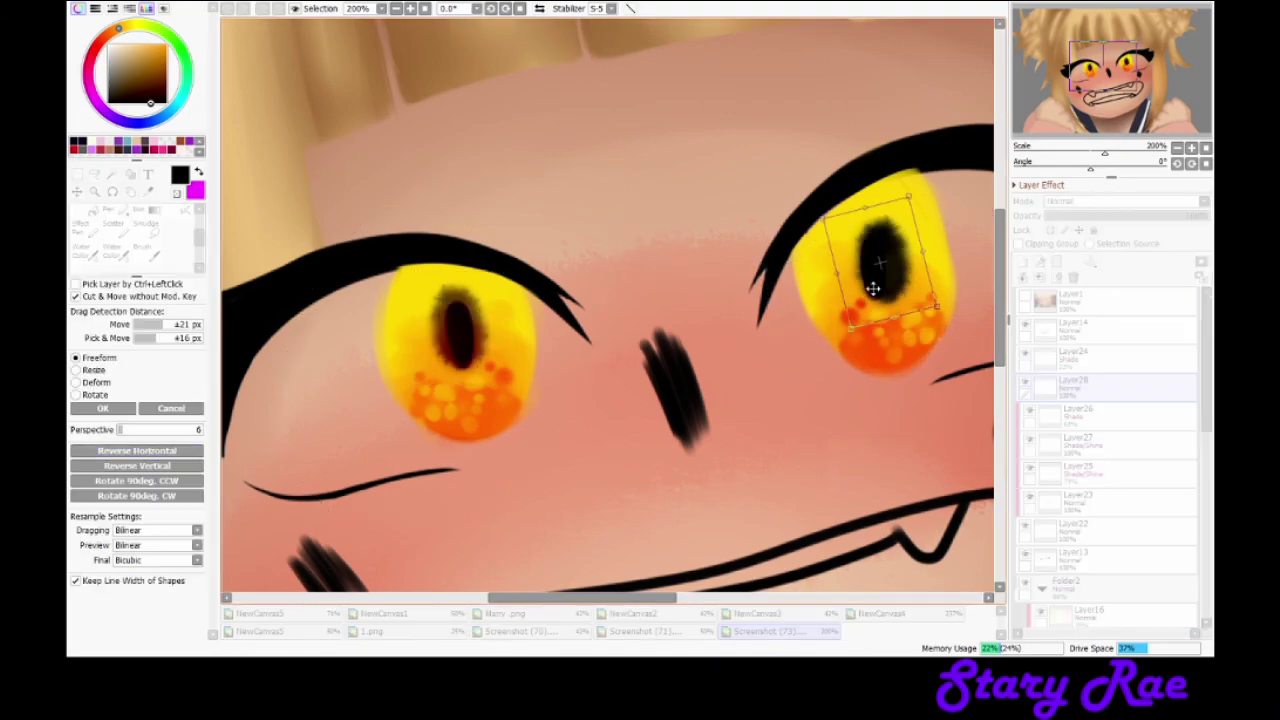
key(Return)
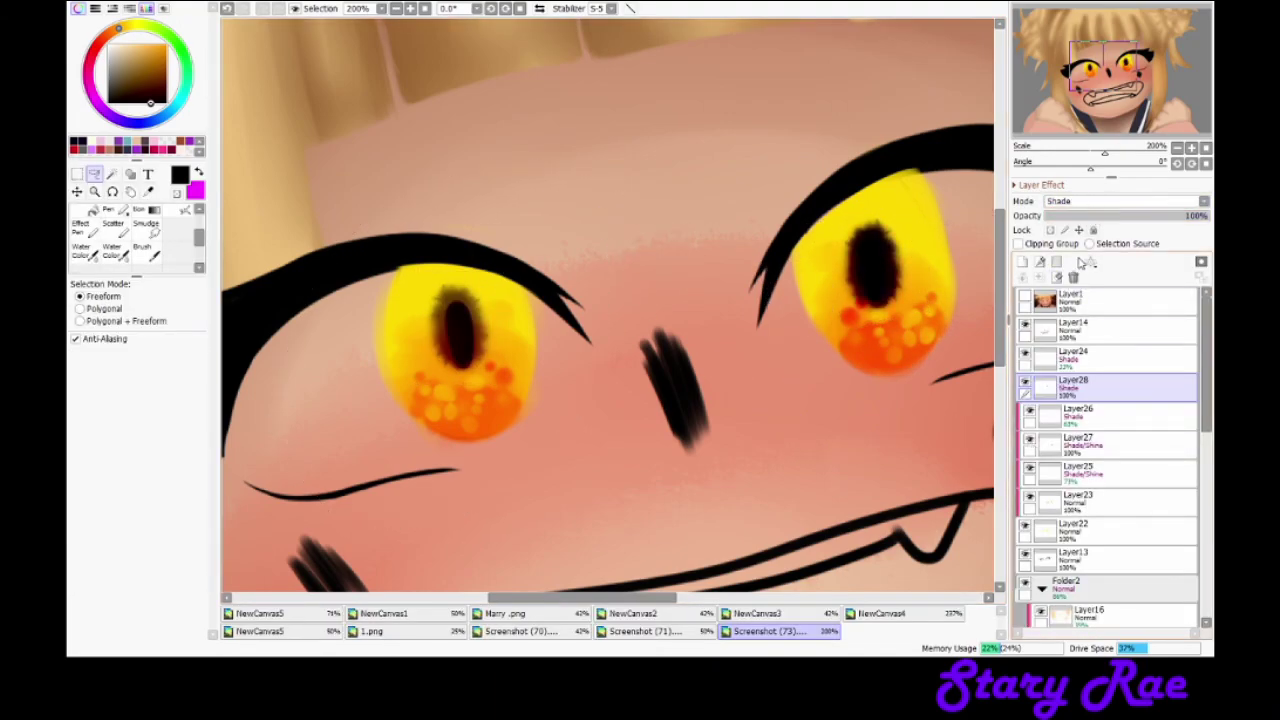
drag(1148, 225, 1140, 216)
Step: Paint the whites of both eyes on a new layer beneath the lash layer, Layer13
mouse_move(1104, 153)
mouse_down()
mouse_move(1060, 153)
mouse_move(1100, 153)
mouse_up()
click(1073, 557)
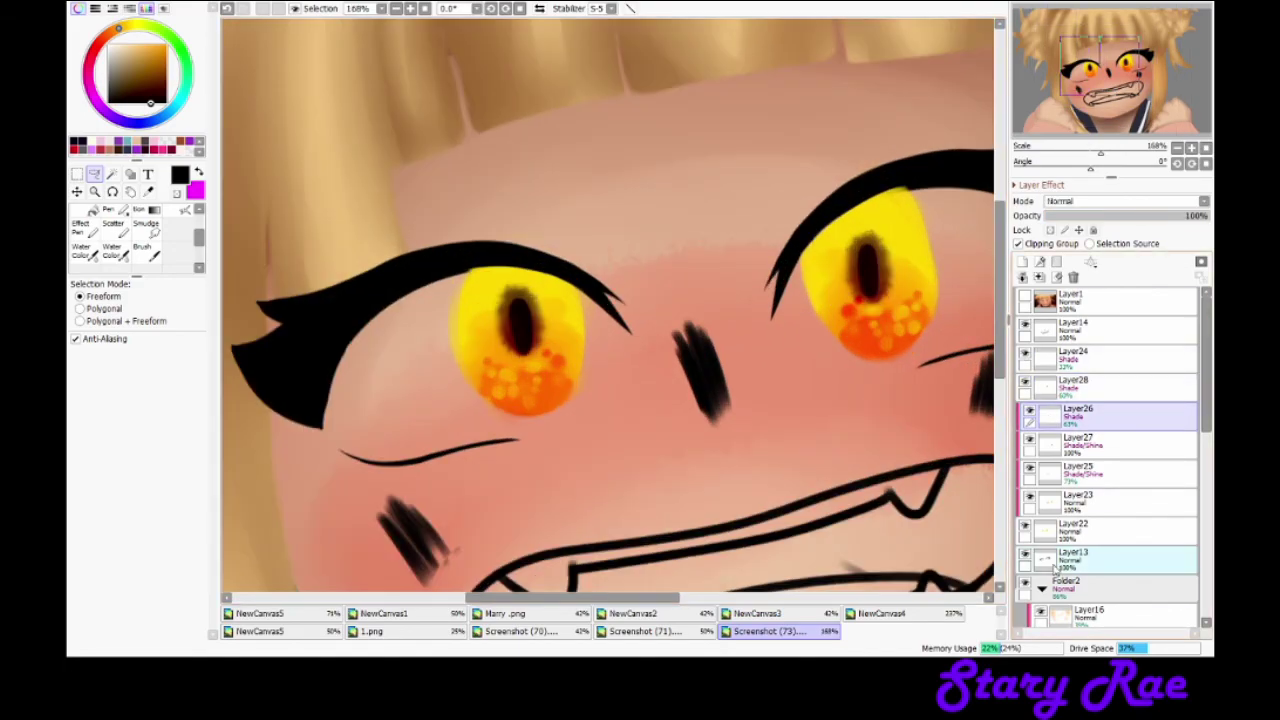
click(1022, 262)
key(b)
mouse_move(380, 300)
mouse_down()
mouse_move(414, 434)
mouse_move(590, 330)
mouse_move(515, 405)
mouse_move(160, 405)
mouse_up()
mouse_move(440, 230)
mouse_down()
mouse_move(471, 329)
mouse_move(686, 309)
mouse_move(640, 250)
mouse_up()
Step: Trim the outer edges of the eye whites with the Eraser at size 35 and density 48
key(e)
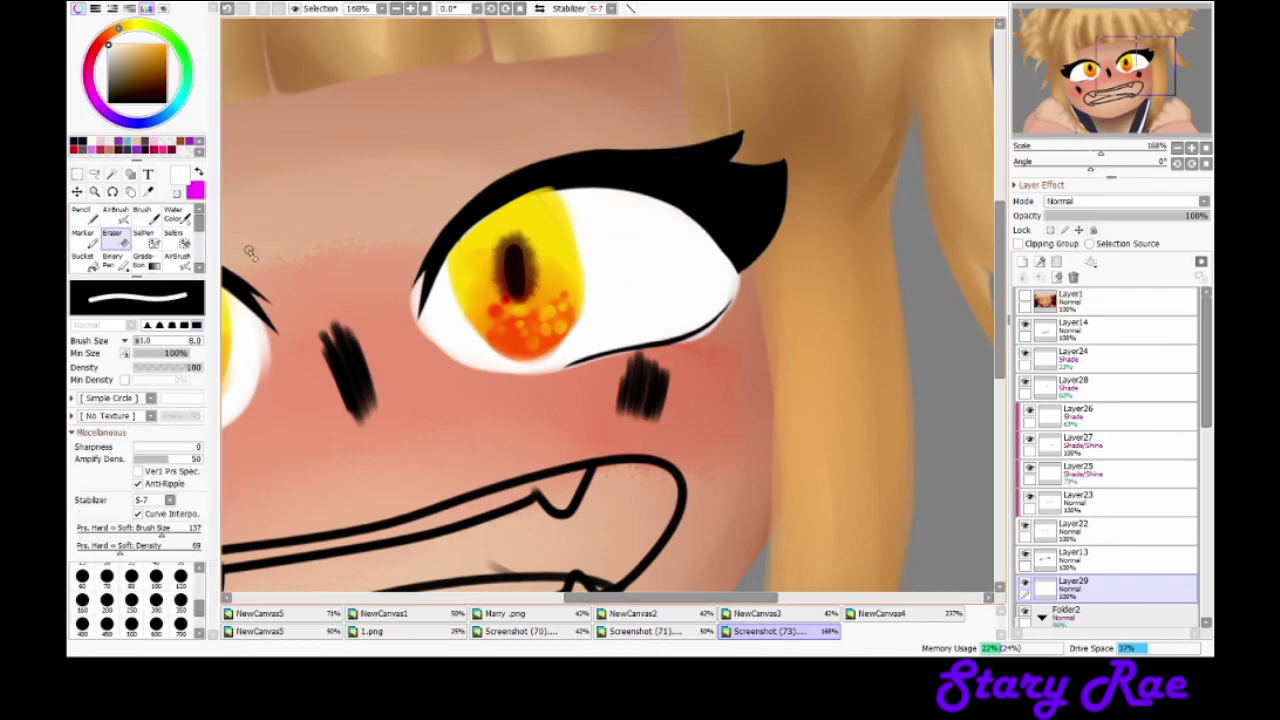
click(156, 343)
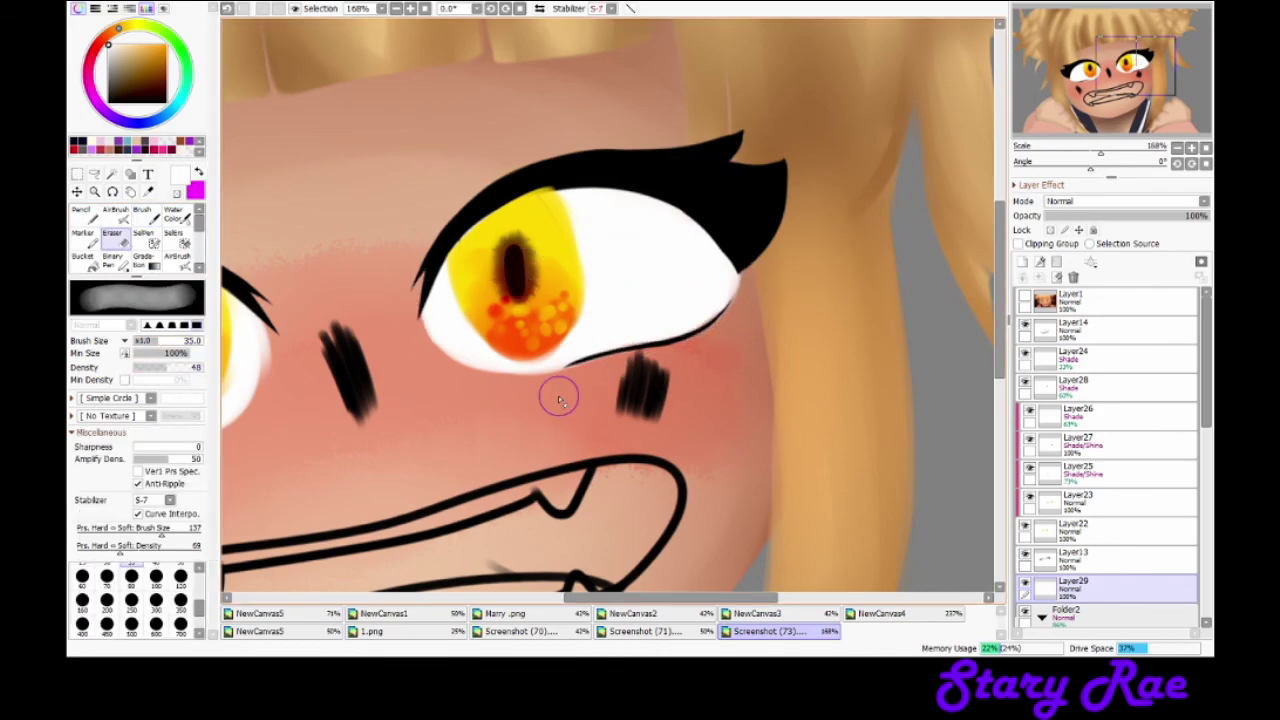
drag(632, 373, 777, 373)
scroll(545, 410, up, 2)
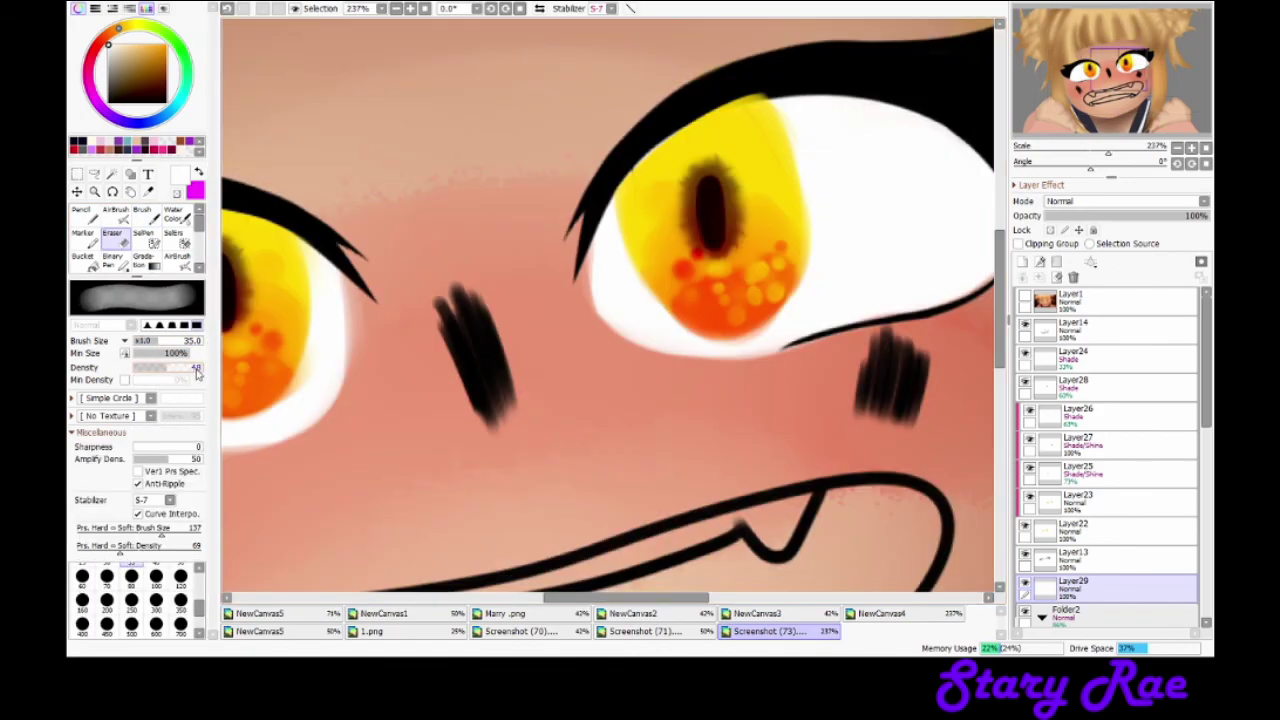
Step: Touch up the yellow iris base on Layer22 with the Brush at size 6
ctrl+click(766, 77)
key(b)
scroll(636, 173, down, 5)
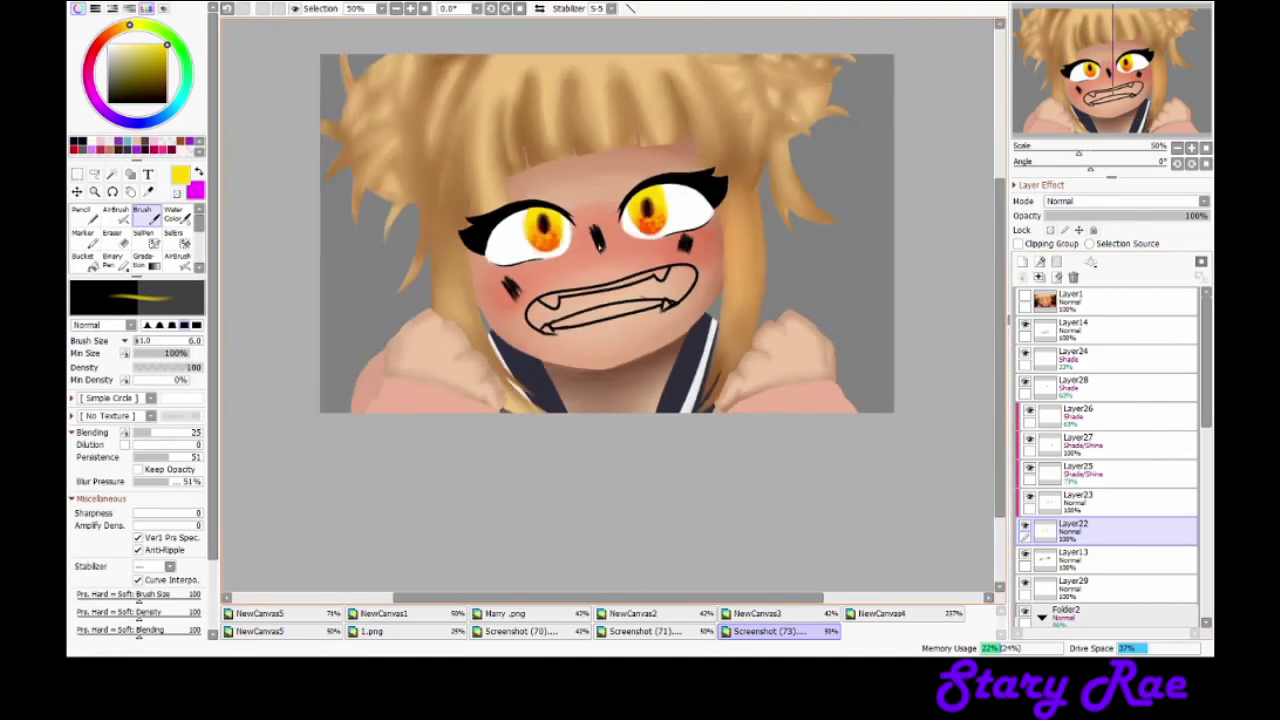
Step: Paint black and red shadows under the upper lashes of both eyes with the Brush on a new layer clipped to the eye whites
scroll(600, 300, up, 2)
click(1072, 585)
click(1033, 265)
click(1018, 243)
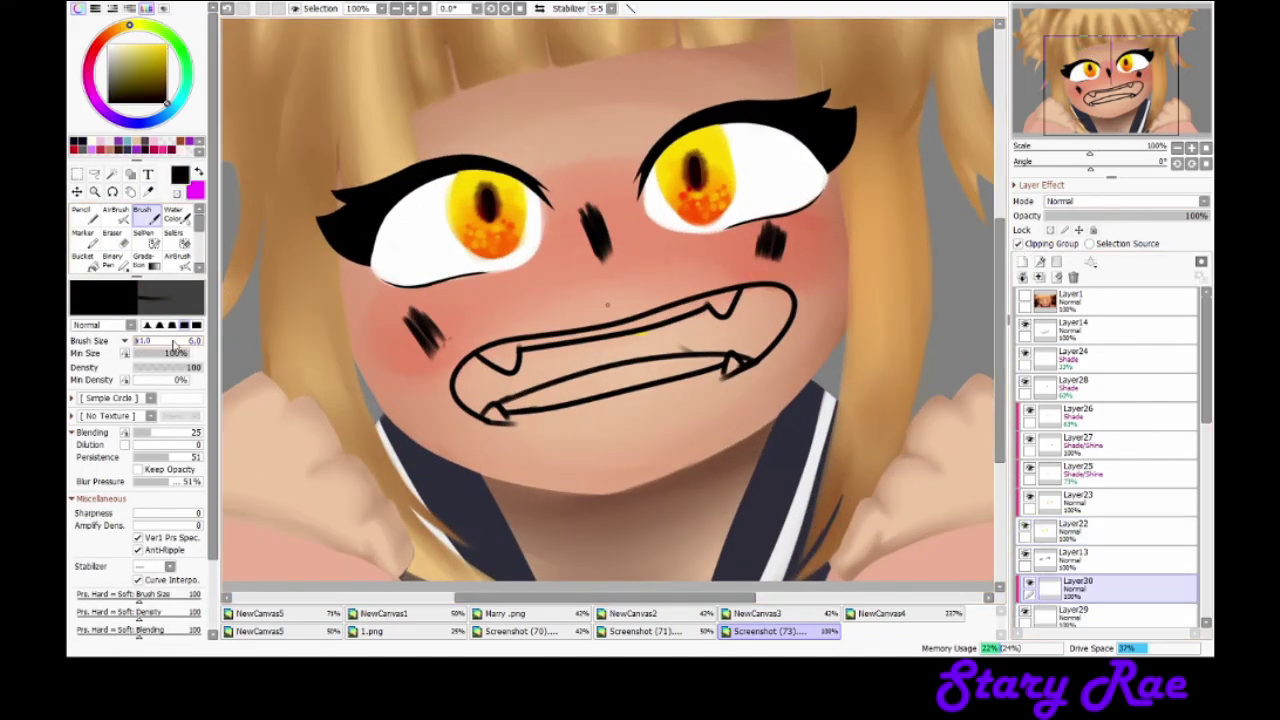
alt+click(470, 170)
drag(455, 172, 405, 190)
alt+click(490, 235)
drag(386, 214, 530, 192)
drag(795, 138, 720, 130)
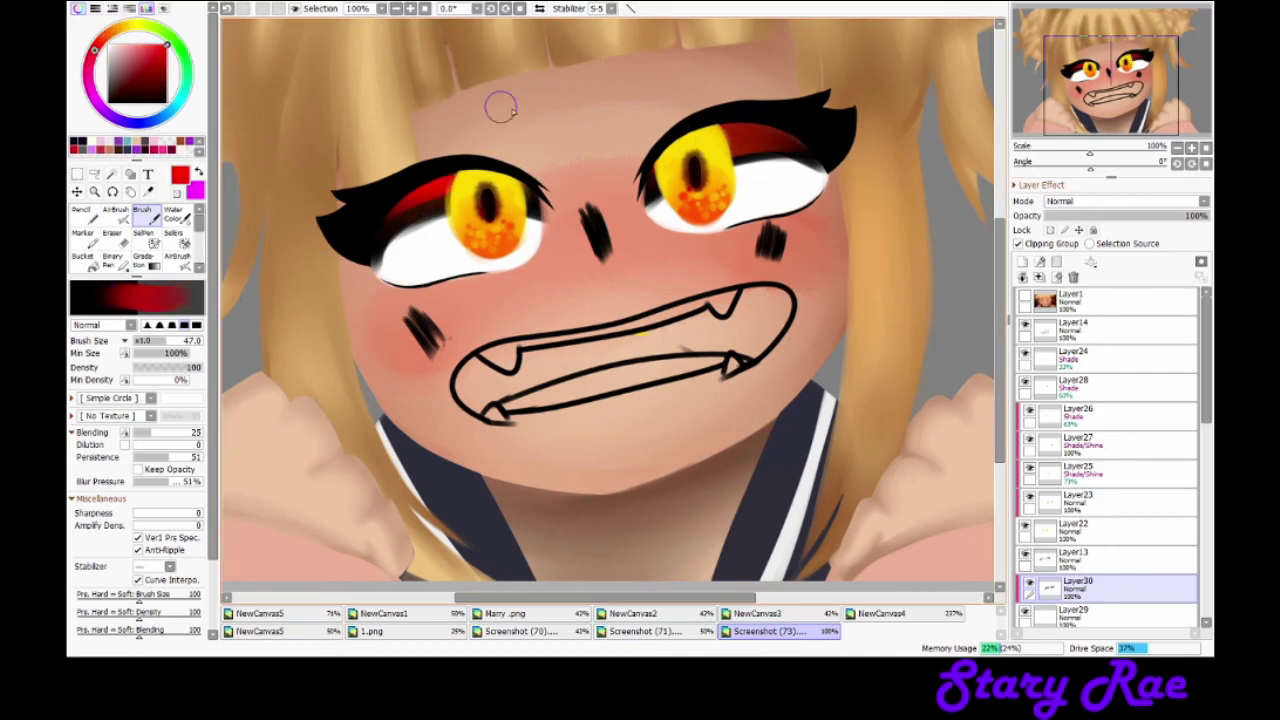
Step: Set the eye shadow layer to Shade mode and blend its red and black shading with the Water Color brush
scroll(1100, 201, down, 5)
scroll(135, 240, down, 2)
click(80, 265)
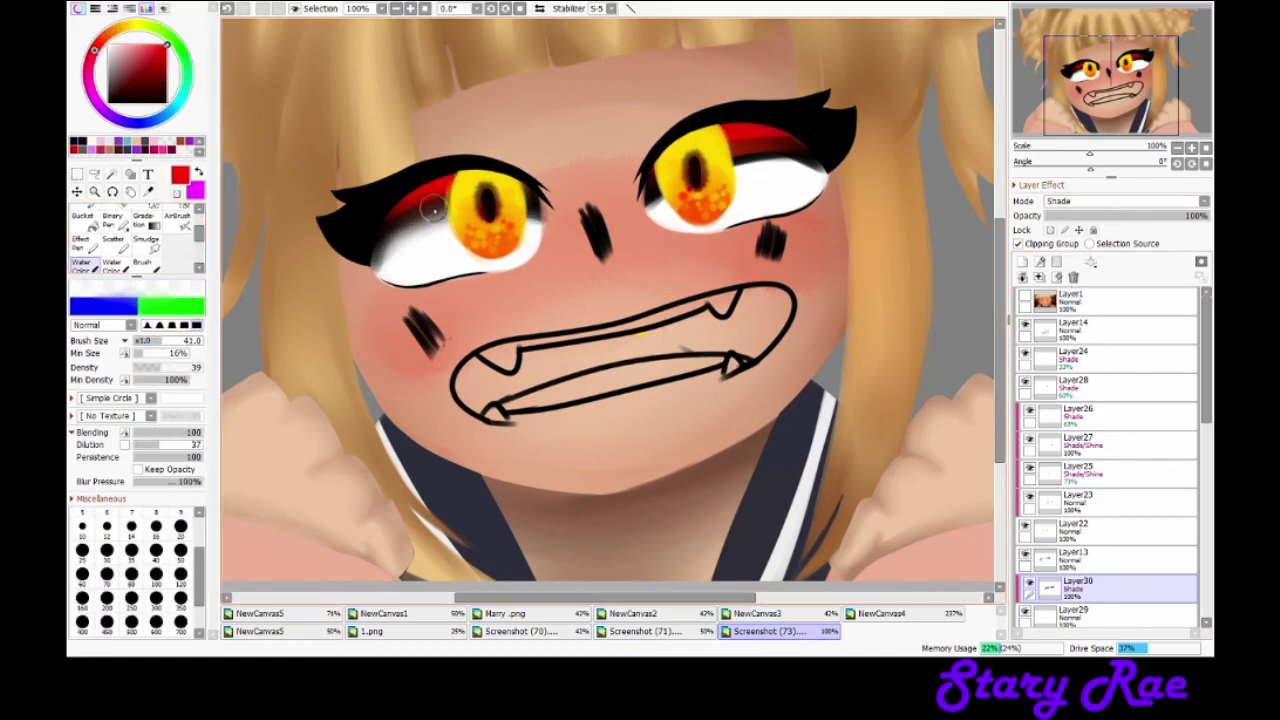
scroll(600, 250, down, 3)
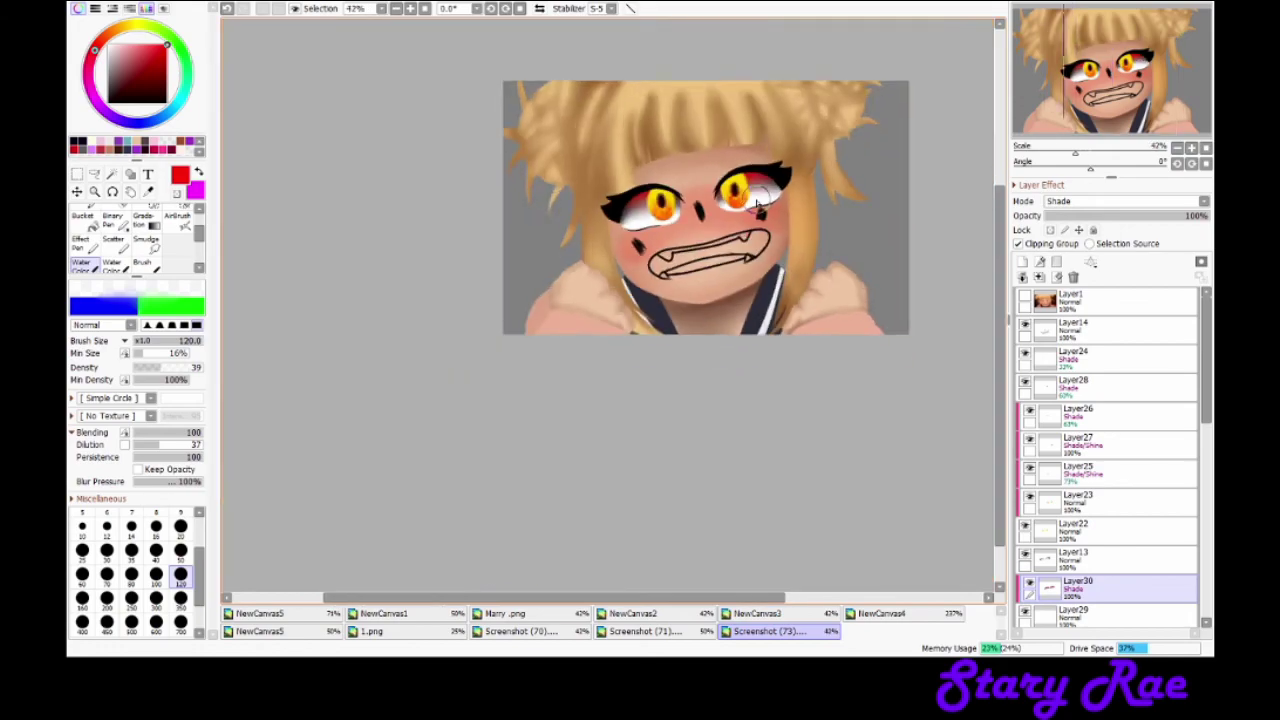
scroll(600, 250, up, 4)
key(bracketleft)
key(bracketleft)
drag(645, 188, 785, 190)
Step: Try repainting the eye whites' upper shadows in black and blending them with the Water Color brush at size 67
key(b)
drag(728, 93, 578, 88)
alt+click(395, 212)
drag(240, 215, 320, 200)
drag(730, 150, 800, 120)
scroll(127, 240, down, 2)
click(80, 258)
drag(620, 222, 845, 172)
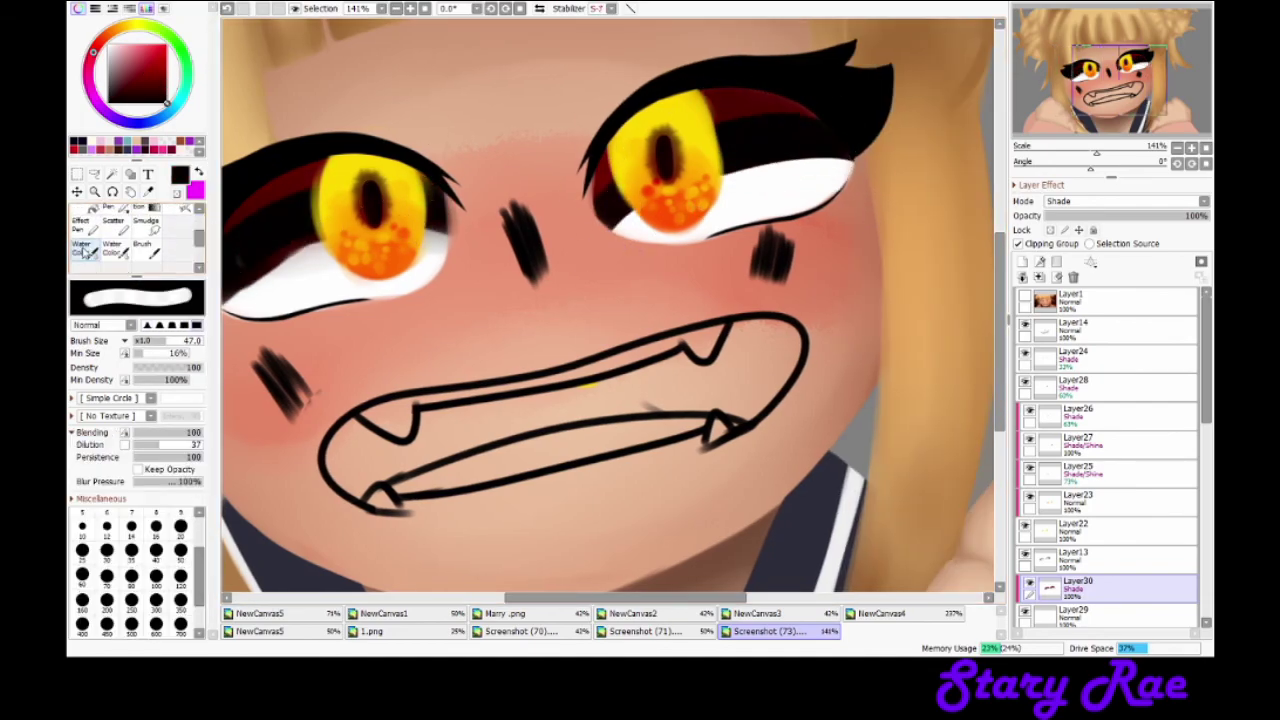
drag(232, 290, 264, 231)
drag(181, 352, 185, 352)
drag(250, 270, 320, 210)
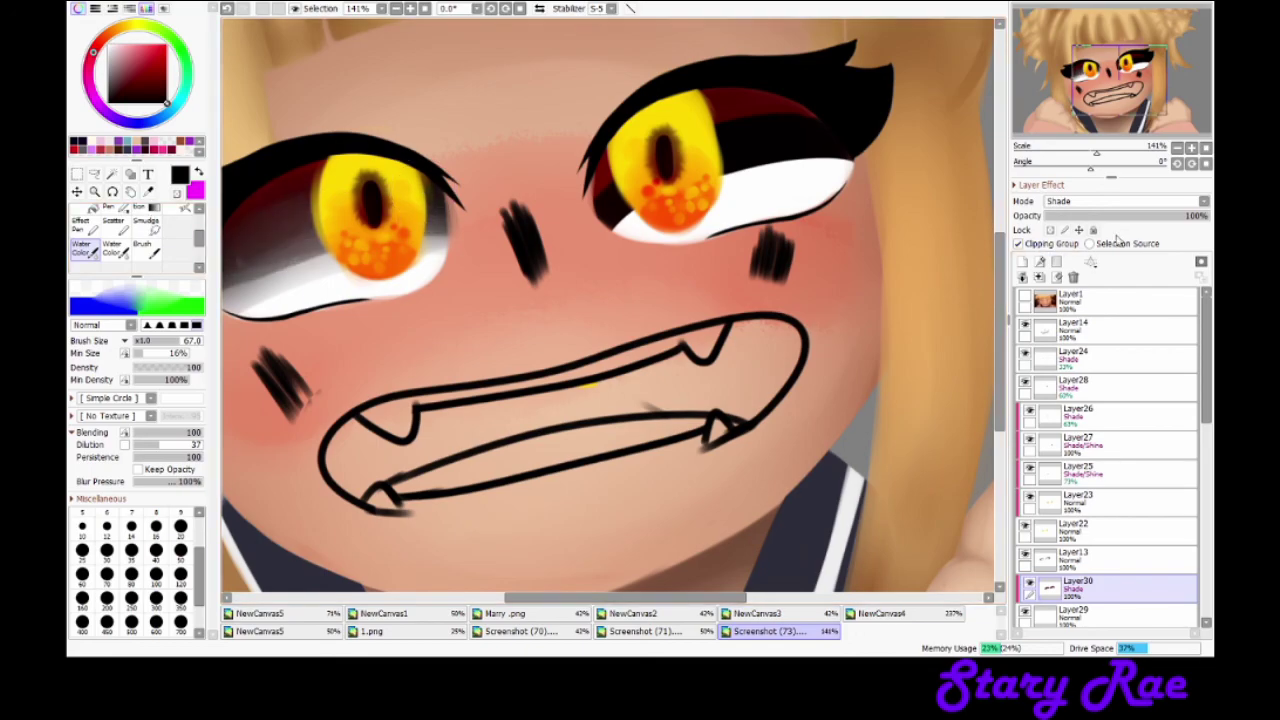
Step: Paint dark red shadows across the upper part of both eye whites with the Brush at size 77
scroll(127, 240, up, 2)
click(143, 213)
alt+click(660, 110)
drag(235, 235, 440, 185)
drag(710, 135, 845, 120)
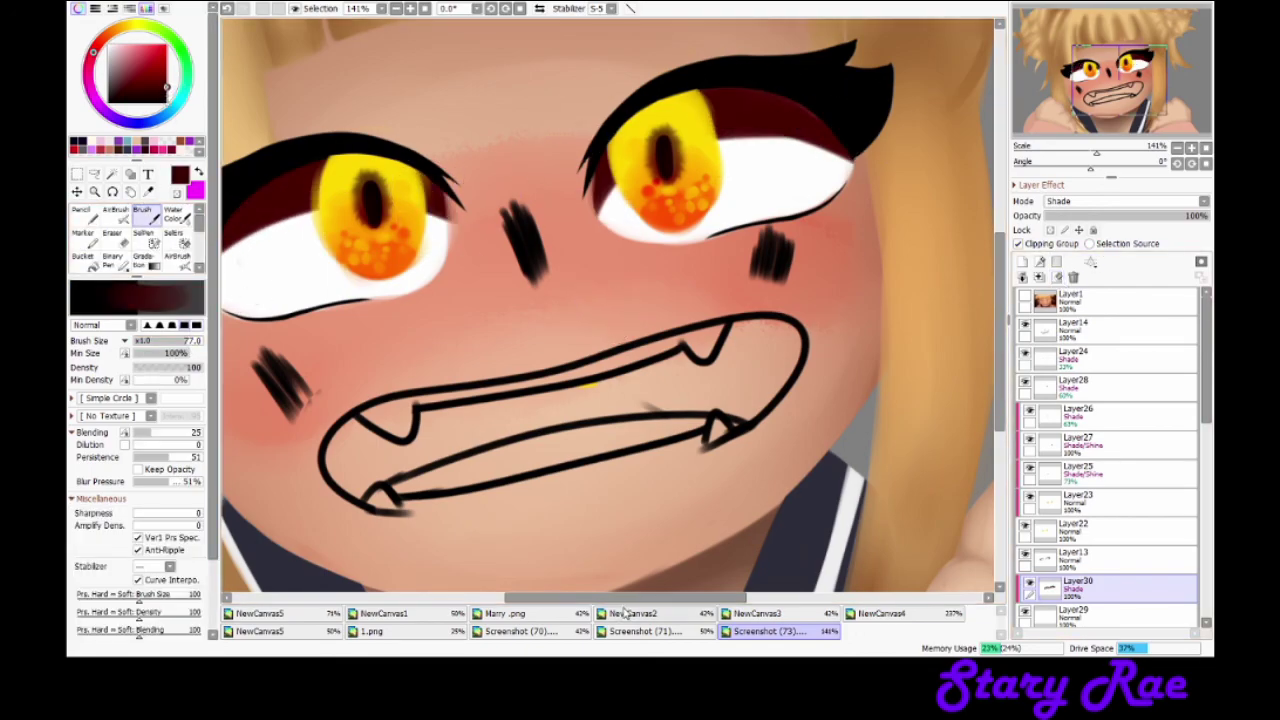
Step: Blend the dark red shadows down into both eye whites with the Water Color brush at size 67
drag(623, 599, 578, 599)
scroll(130, 235, down, 2)
click(85, 257)
drag(385, 280, 455, 178)
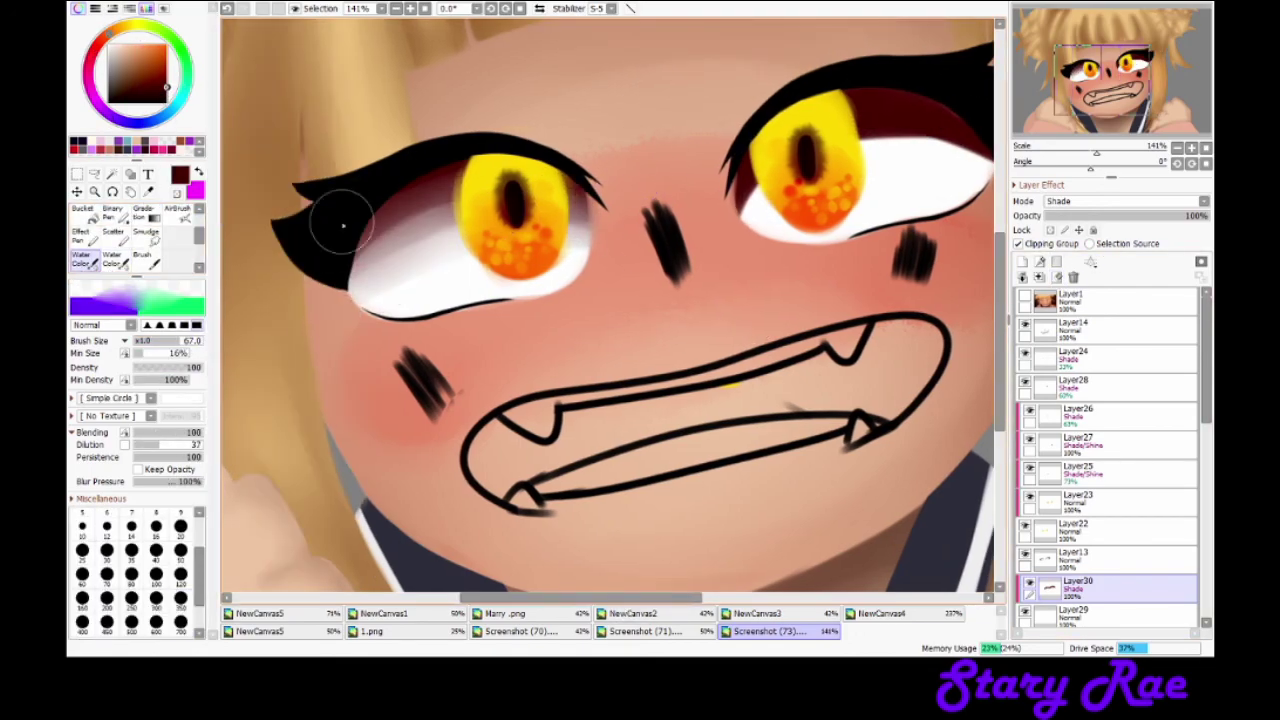
drag(330, 278, 408, 200)
drag(580, 599, 640, 599)
drag(720, 130, 535, 195)
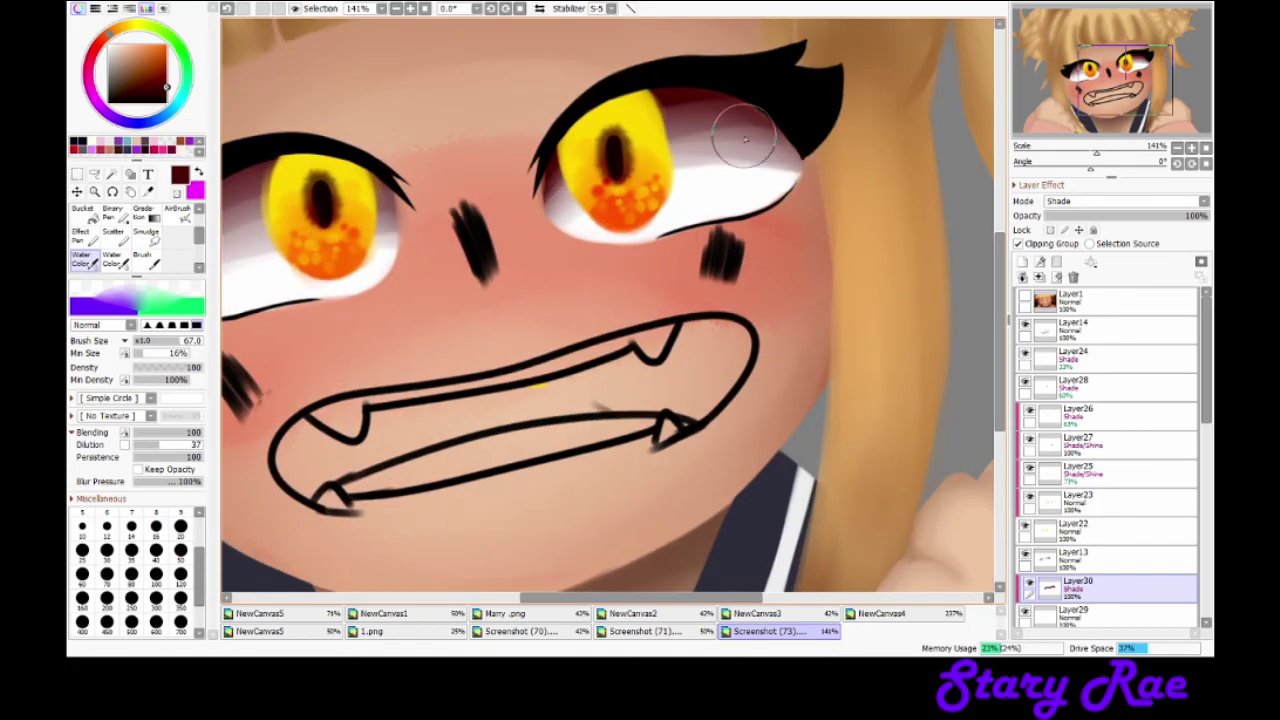
Step: Move the eye shadow layer, Layer30, above Layer14, turn off its clipping and lower its opacity to 81%
scroll(802, 108, down, 3)
scroll(420, 300, up, 3)
drag(1055, 588, 1052, 322)
click(1019, 243)
drag(1200, 215, 1172, 215)
Step: Erase the eye shadow that spills beyond both eyes with the Eraser at size 52
key(e)
mouse_move(248, 280)
mouse_down()
mouse_move(537, 177)
mouse_move(634, 334)
mouse_move(731, 309)
mouse_move(875, 100)
mouse_move(762, 135)
mouse_up()
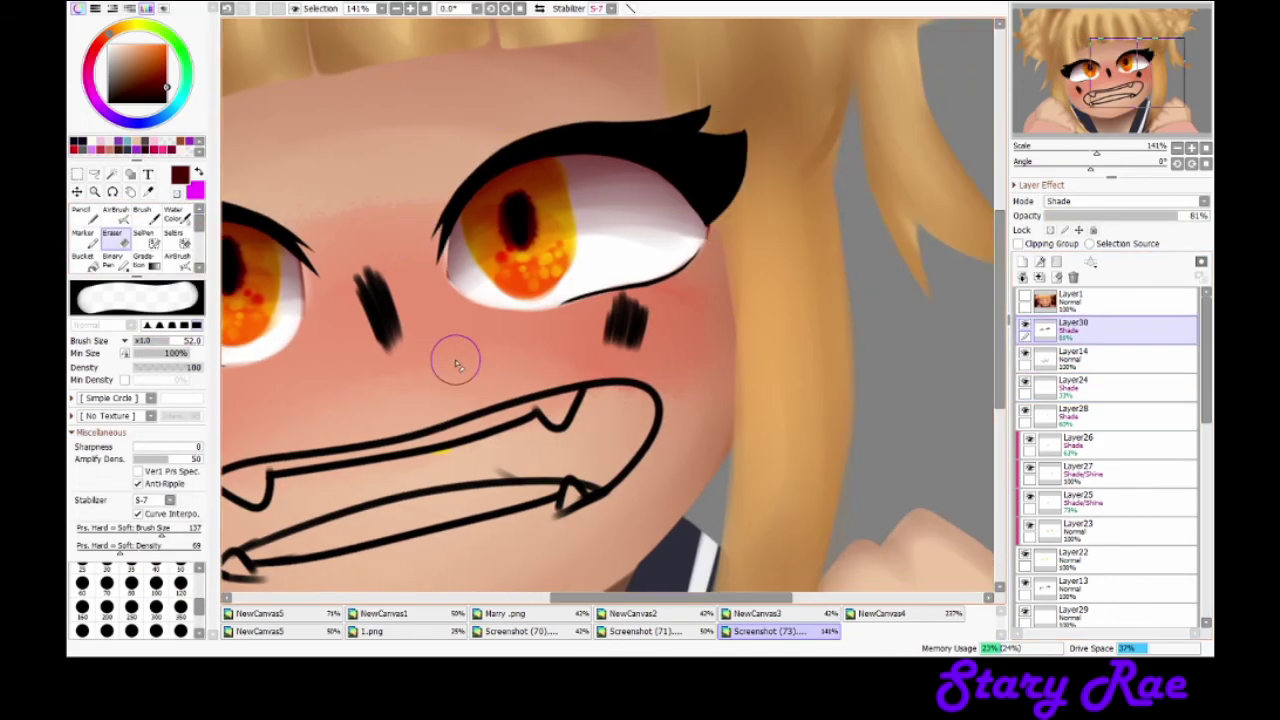
scroll(455, 365, down, 2)
Step: Try recoloring the eye shadow on Layer30 with the Pencil at size 700 while its transparency is locked, and undo it
click(1050, 230)
click(86, 214)
click(196, 190)
click(180, 617)
drag(330, 320, 650, 270)
key(ctrl+z)
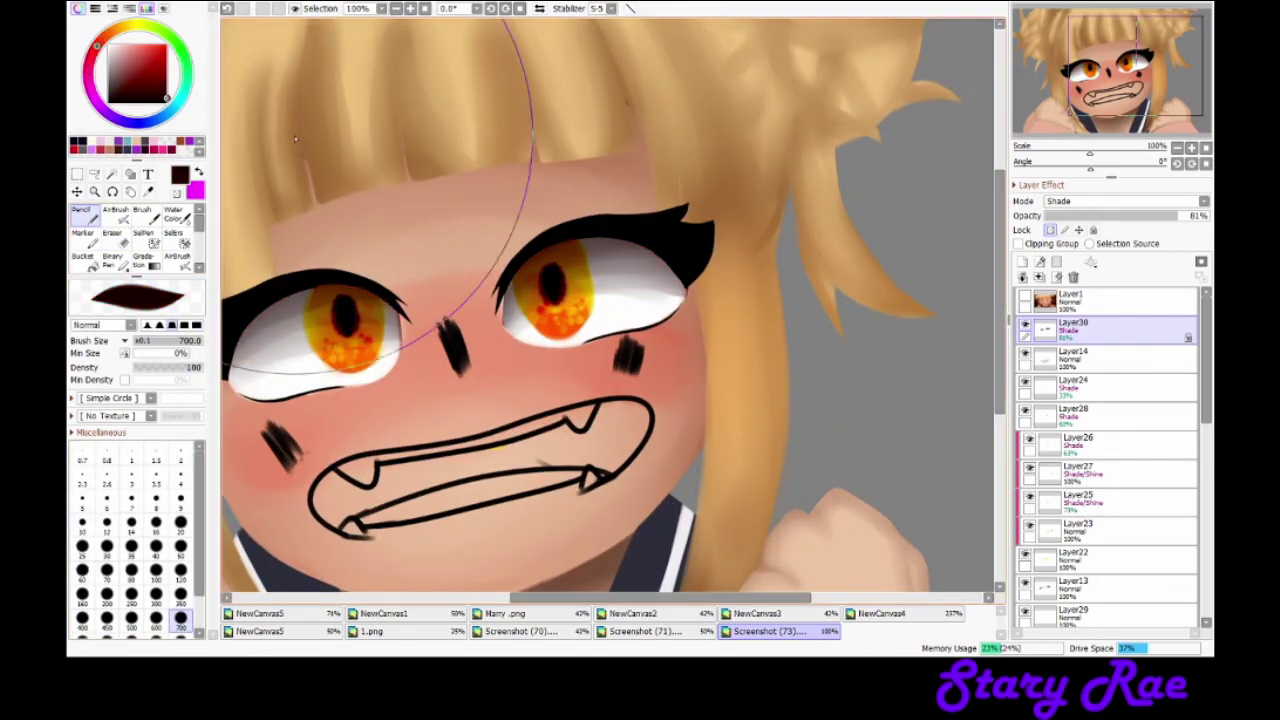
scroll(294, 135, down, 3)
scroll(294, 135, up, 4)
Step: Erase the stray yellow mark on the upper lip and the line smudge inside the mouth with the Eraser at size 11
key(b)
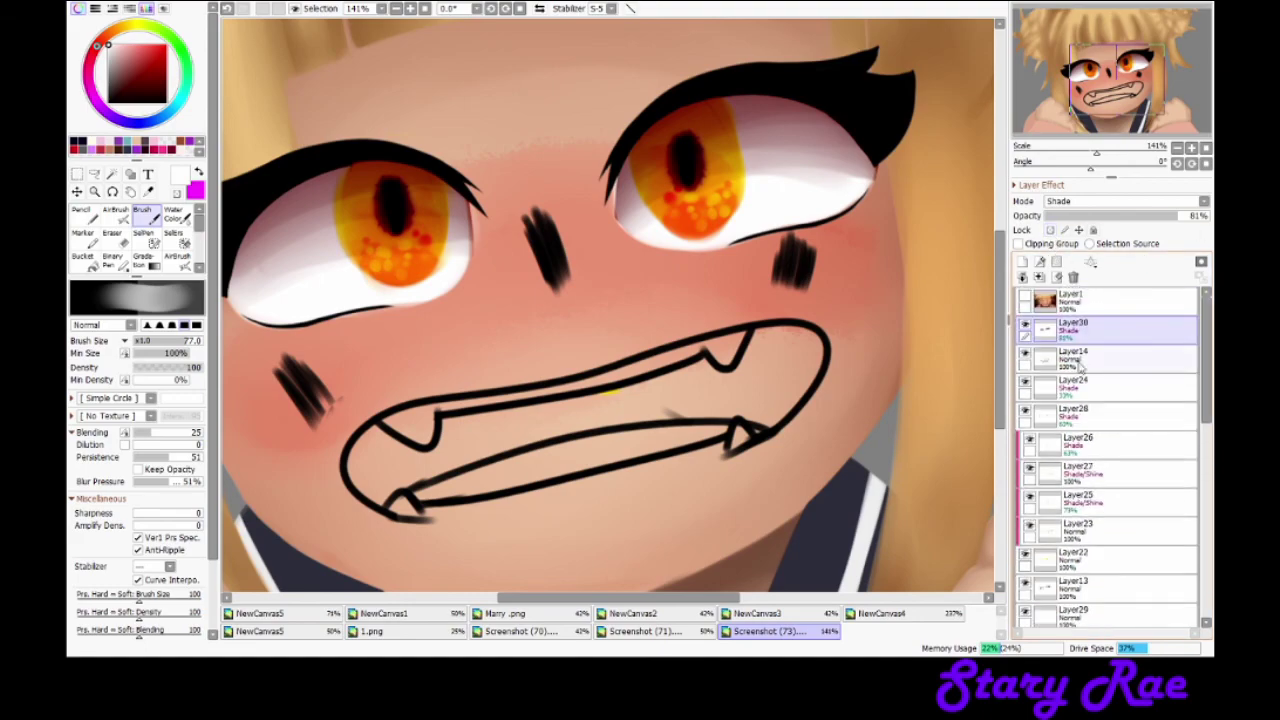
key(e)
key(Down)
key(Down)
key(Down)
key(Down)
key(Down)
key(Down)
key(Down)
key(Down)
key(Down)
key(Down)
click(1140, 360)
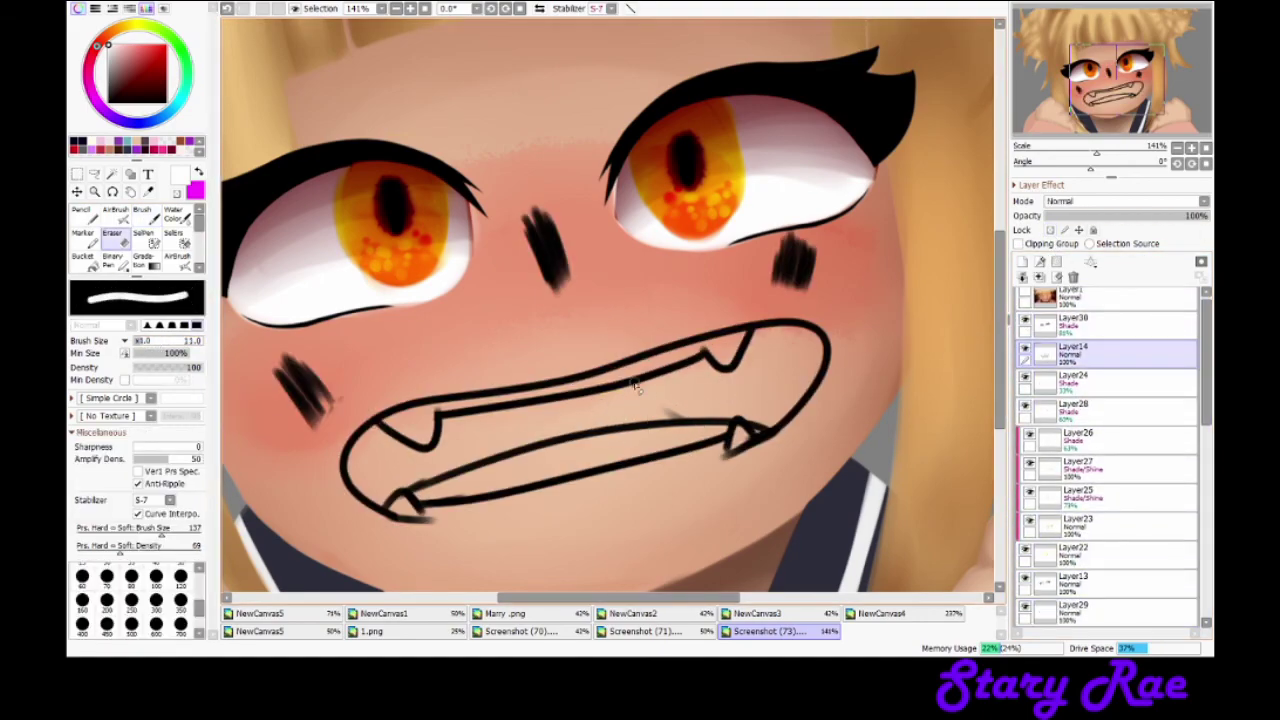
mouse_move(1195, 216)
mouse_down()
mouse_move(1050, 216)
mouse_move(1195, 218)
mouse_up()
Step: Paint the upper teeth and fangs white with the Brush at size 22 on a new layer below the mouth line art
key(b)
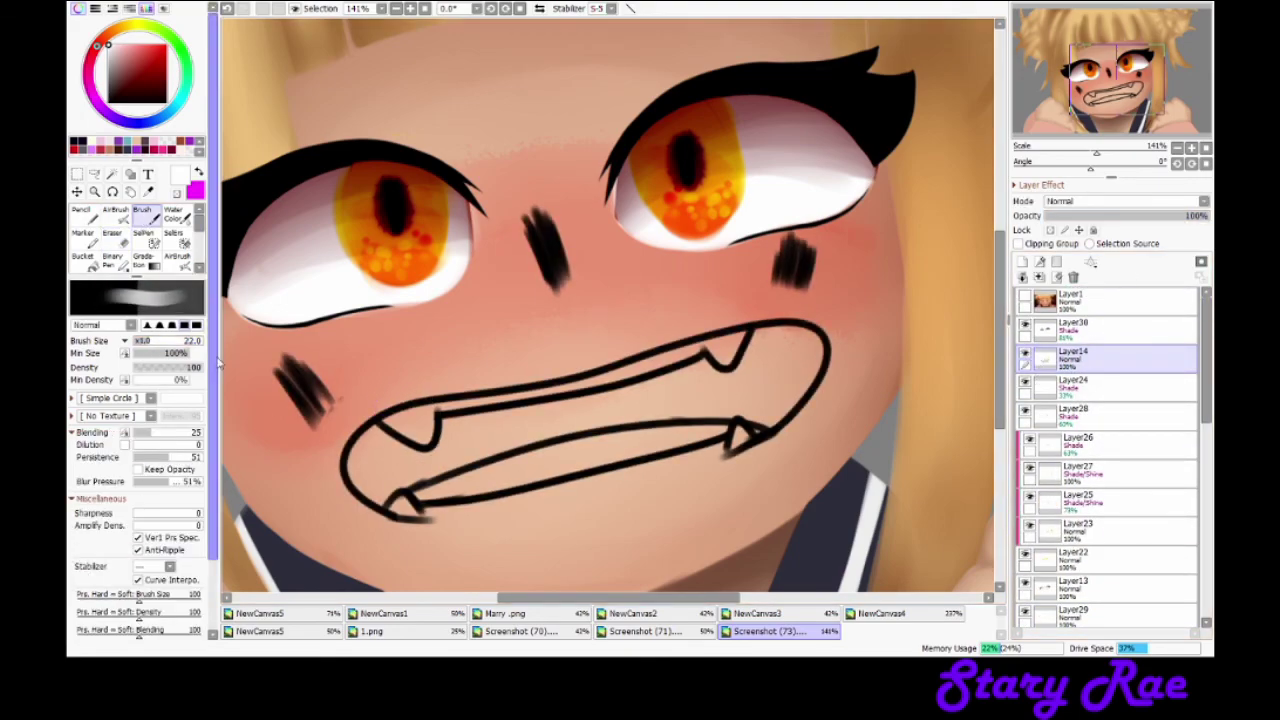
key(ctrl+shift+n)
drag(395, 425, 465, 403)
Step: Fill the mouth interior with dark red and the tongue with brighter red on separate new layers, using the Brush at size 22
key(ctrl+shift+n)
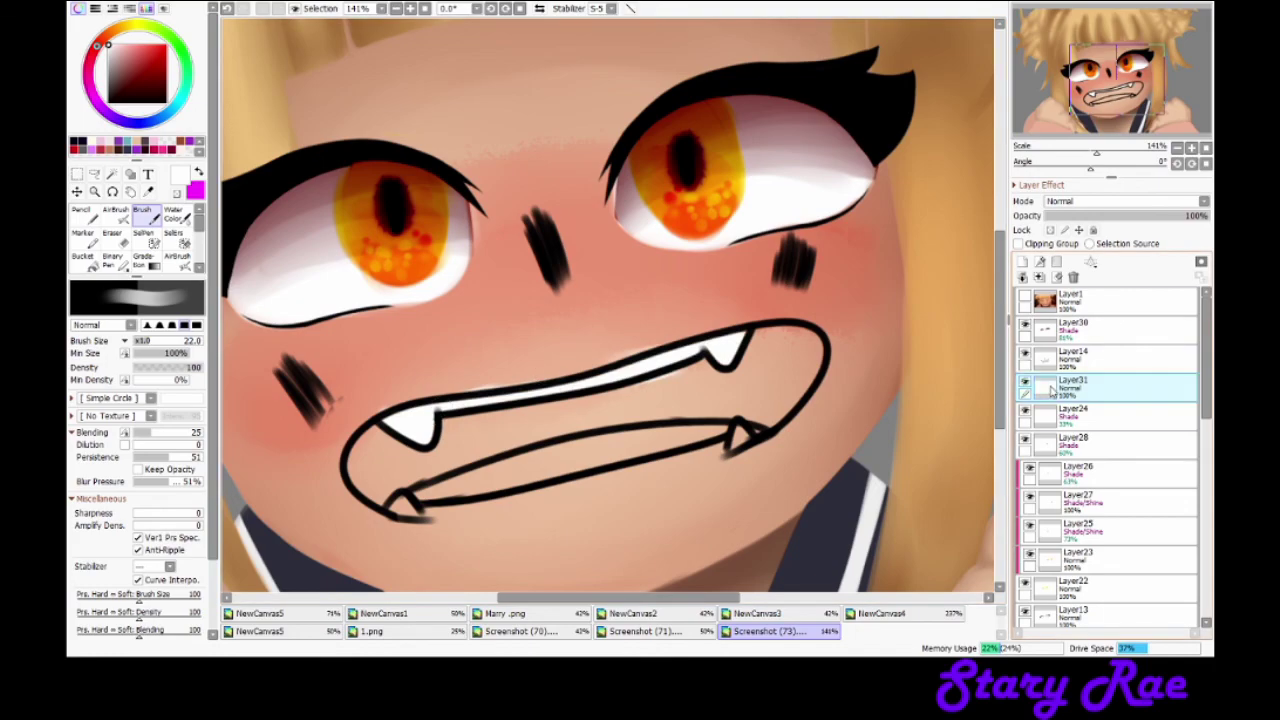
click(168, 57)
drag(378, 425, 740, 409)
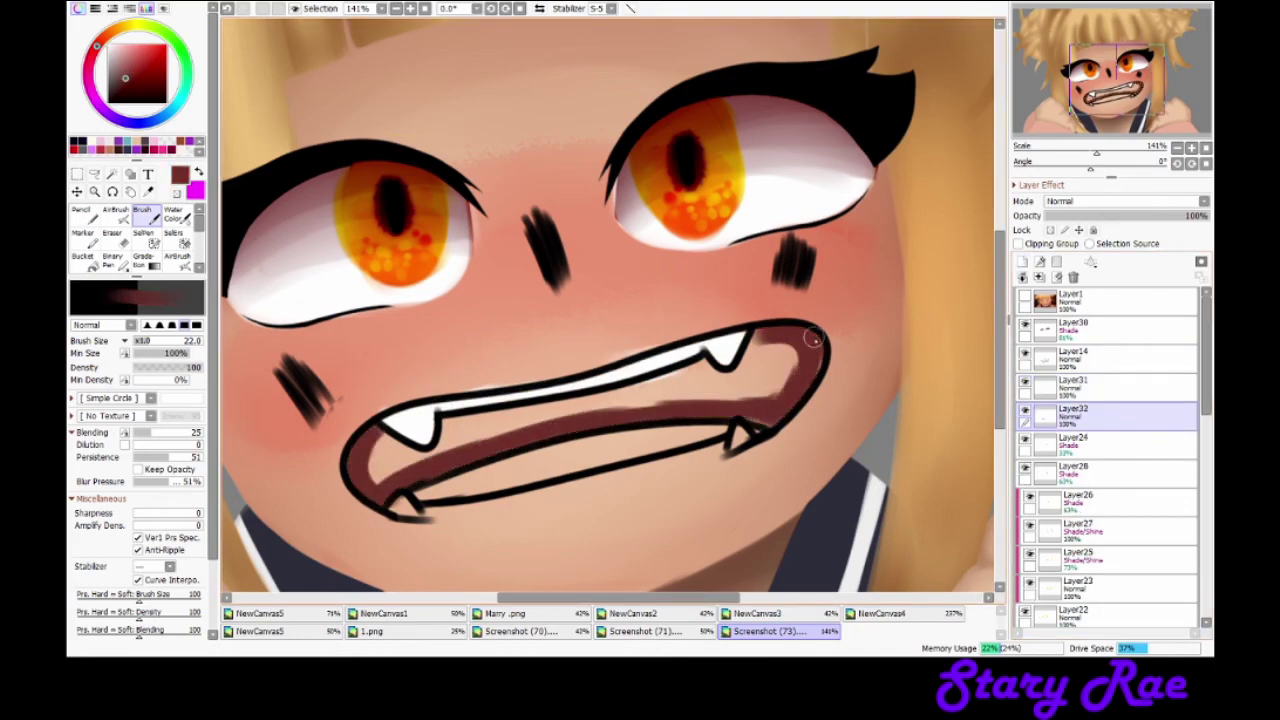
drag(779, 350, 614, 395)
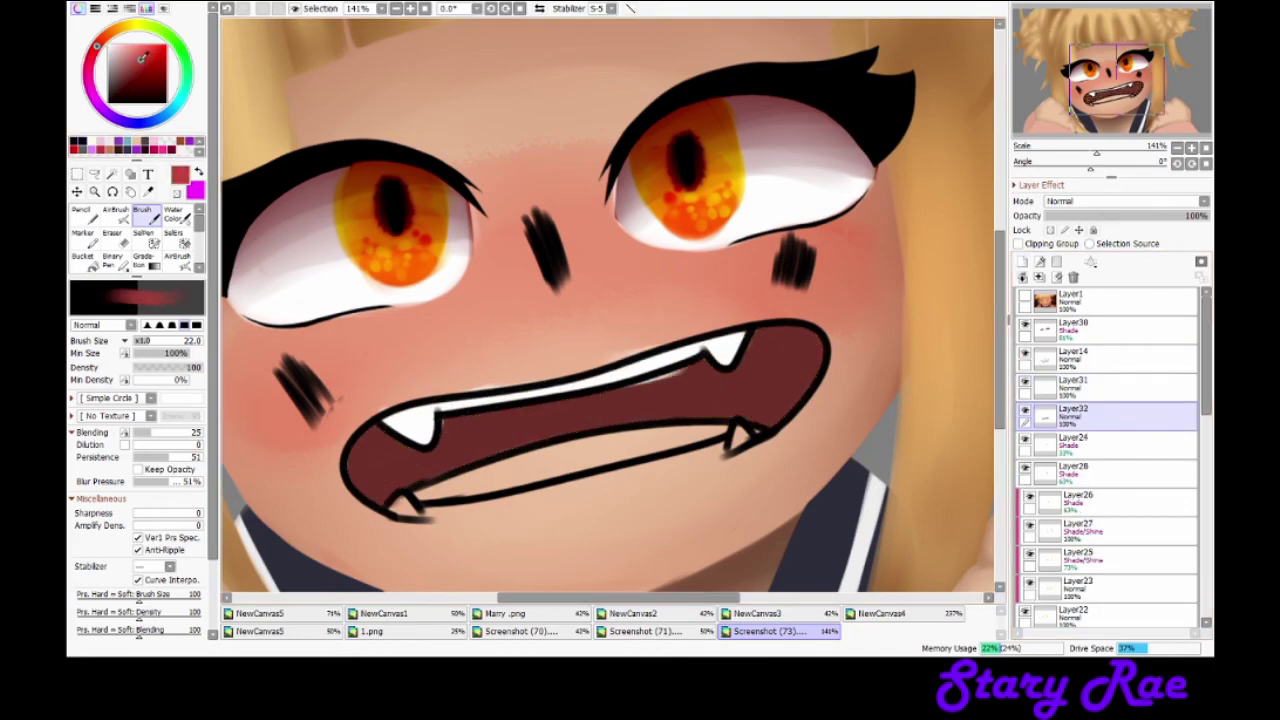
key(ctrl+shift+n)
mouse_move(730, 436)
mouse_down()
mouse_move(420, 495)
mouse_move(620, 502)
mouse_up()
Step: Paint the lower teeth and fangs white on Layer31 with the Brush at size 10
alt+click(410, 424)
key(ctrl+shift+n)
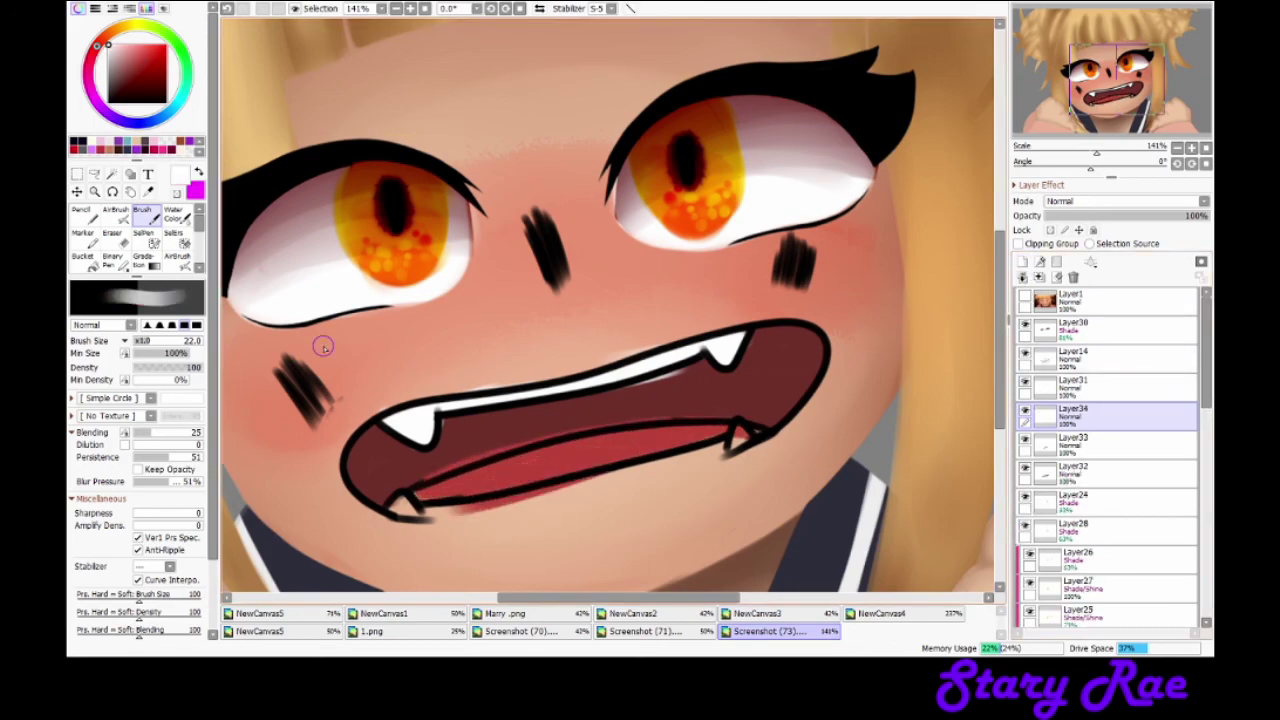
key(ctrl+z)
click(1049, 393)
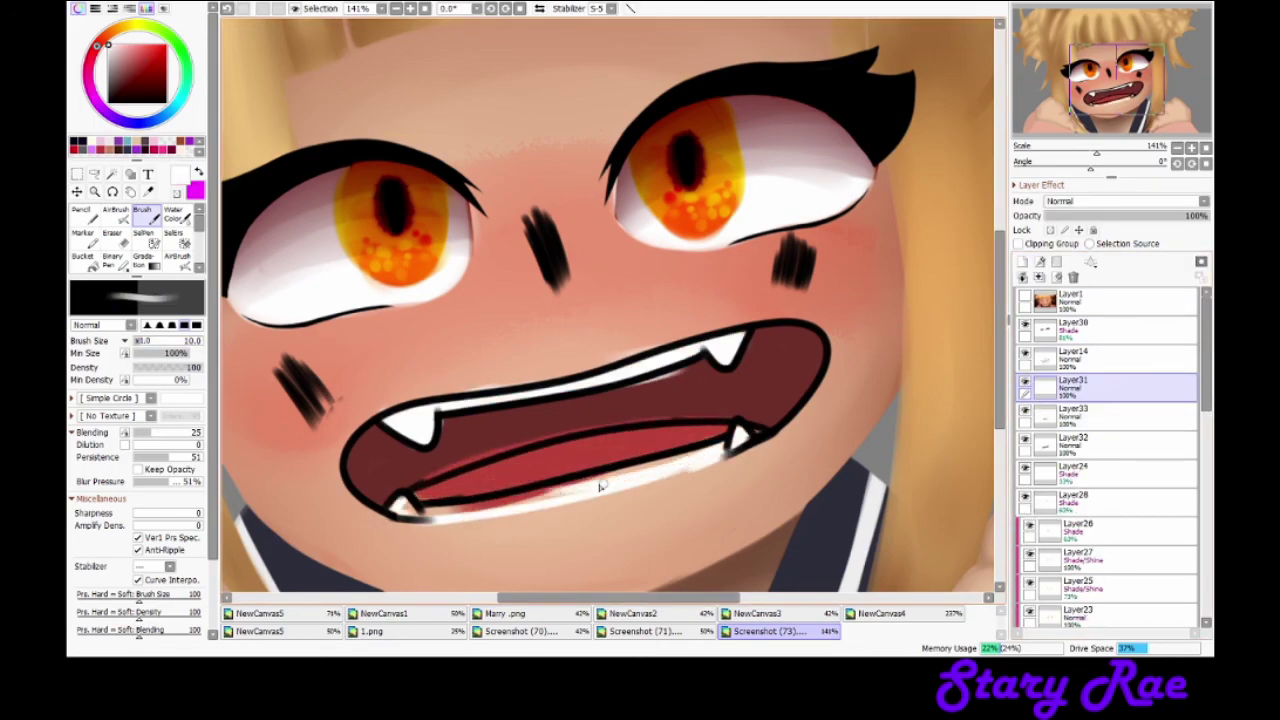
Step: Hide the Layer14 line art and clean up the teeth and mouth edges with the Eraser at size 11 and the Brush at size 10
click(1024, 355)
key(e)
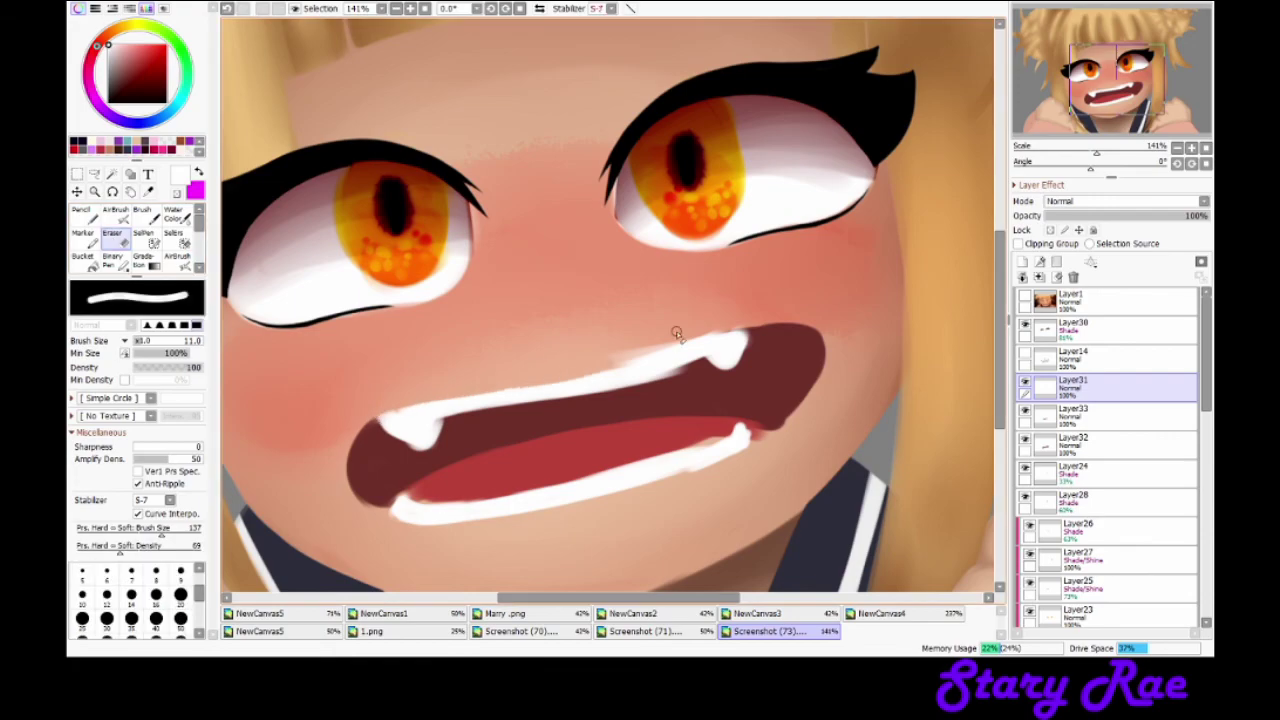
click(1045, 415)
click(1036, 450)
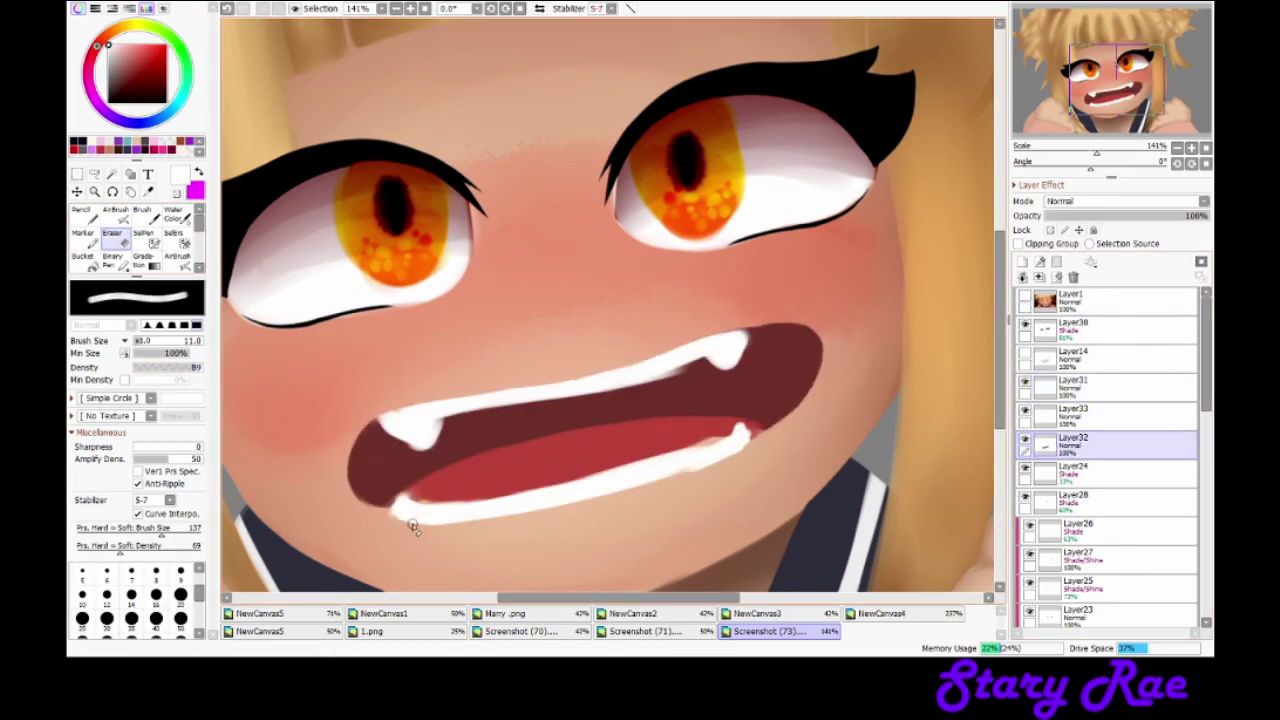
key(b)
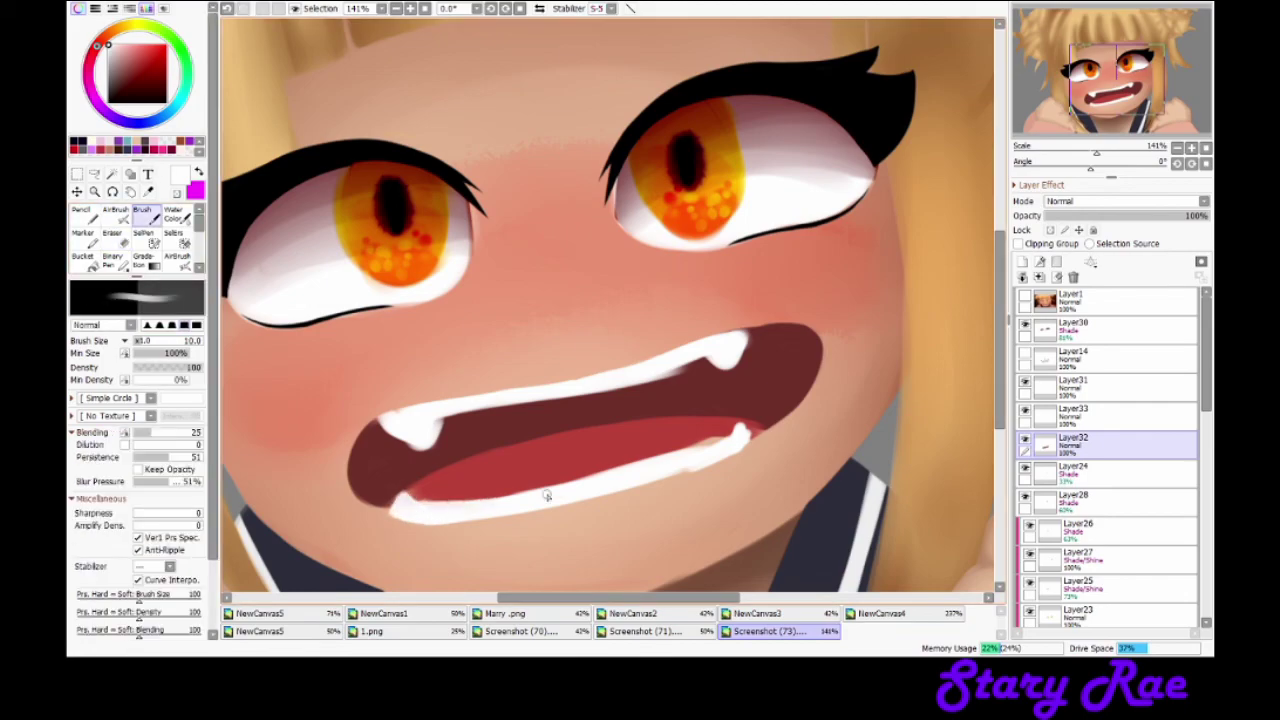
click(1024, 352)
key(e)
key(b)
click(1045, 385)
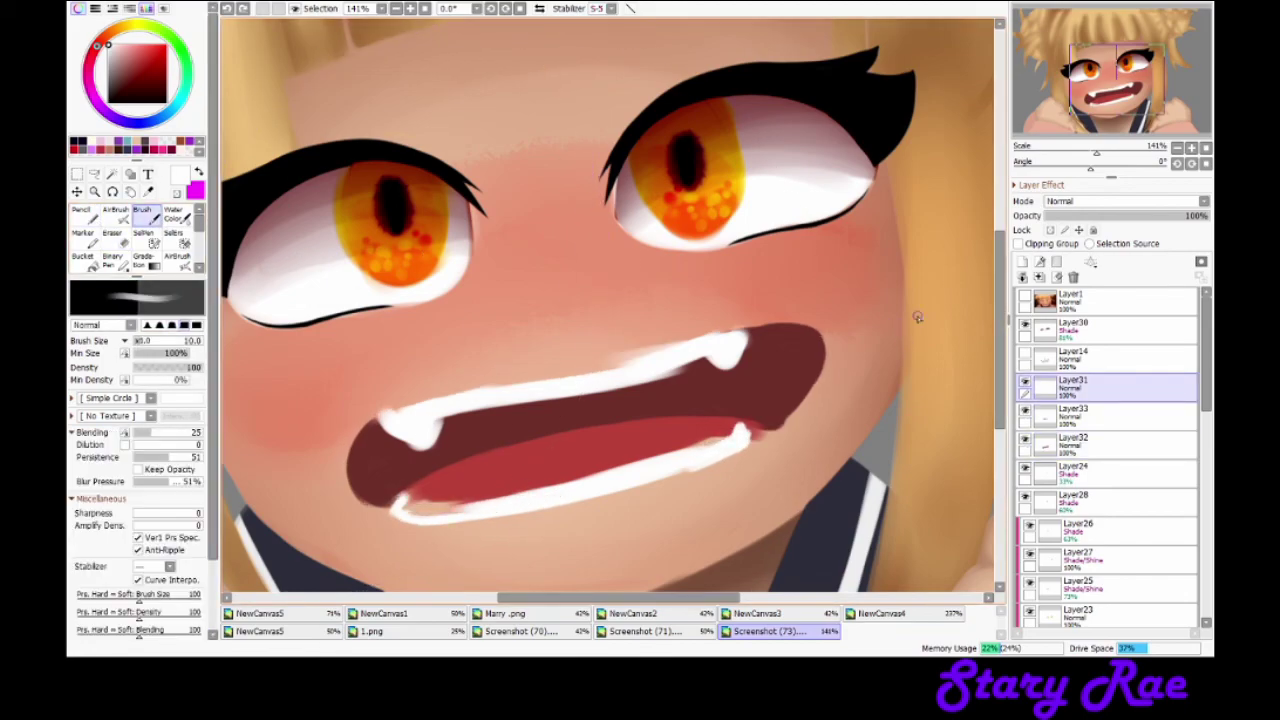
Step: Show Layer14 again and erase its black lines around the fangs, inner teeth edges and tongue, leaving the outer mouth outline
click(1045, 356)
key(e)
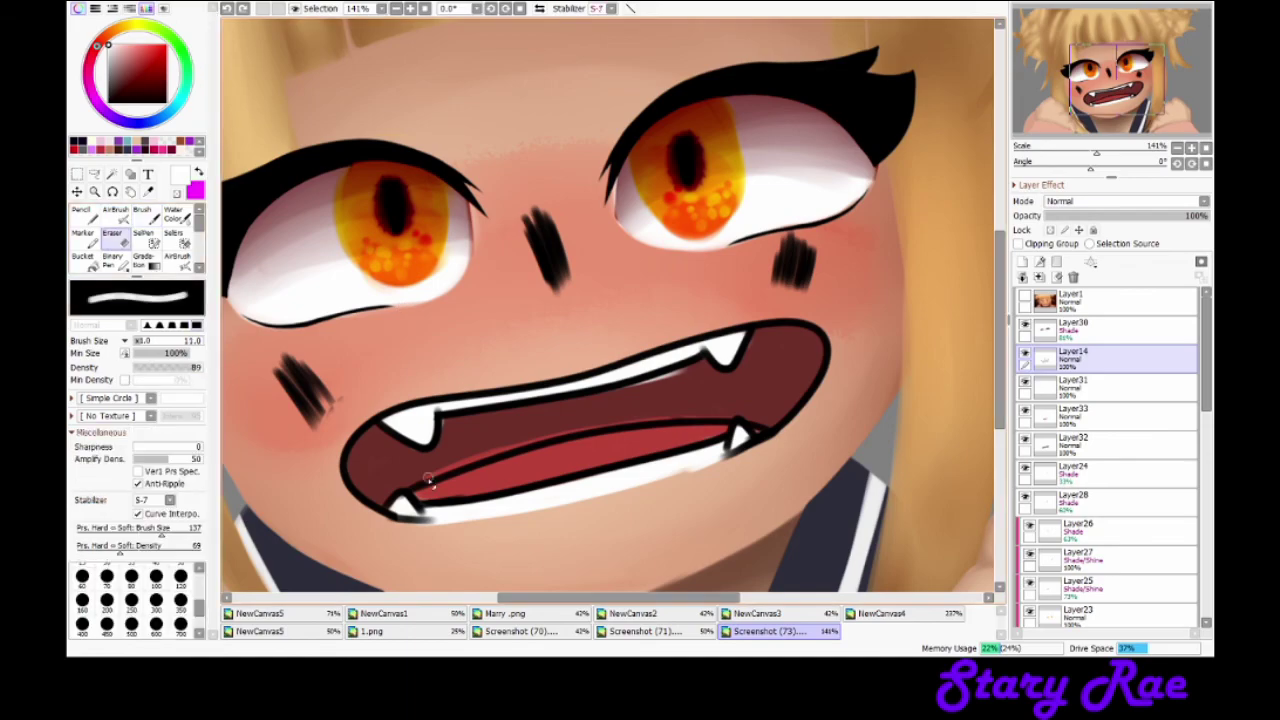
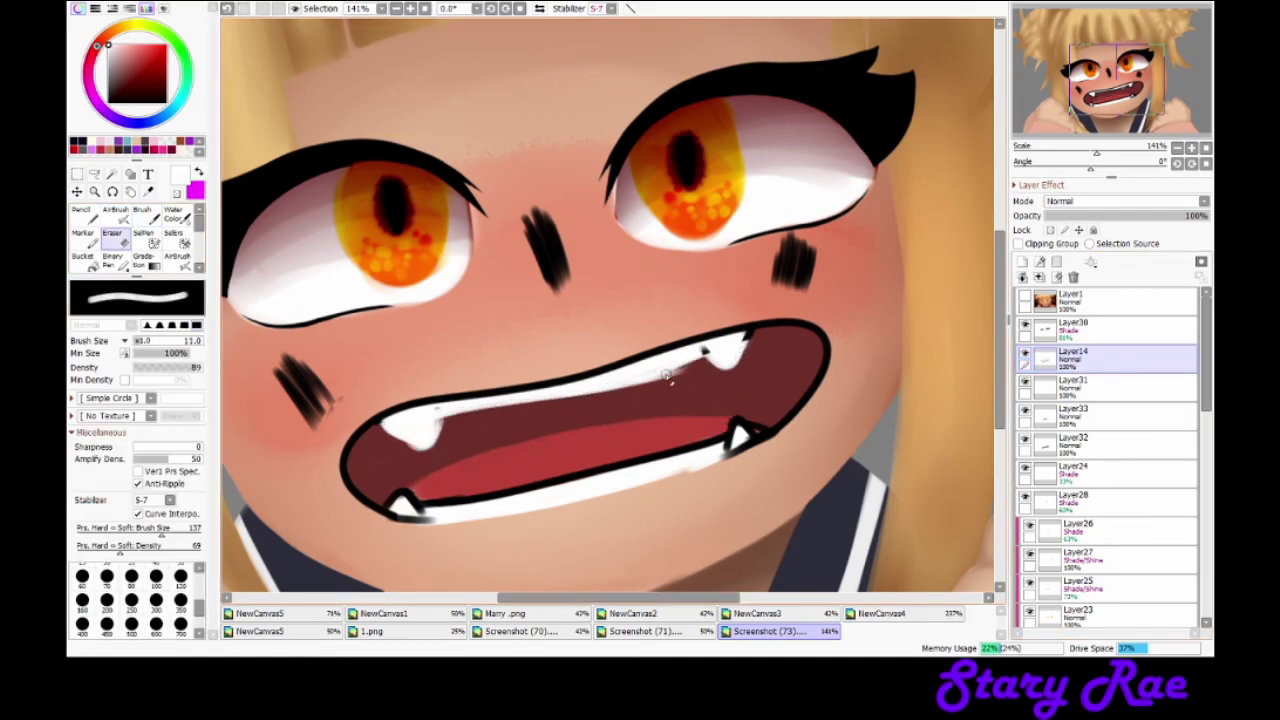
drag(697, 365, 690, 352)
key(b)
key(e)
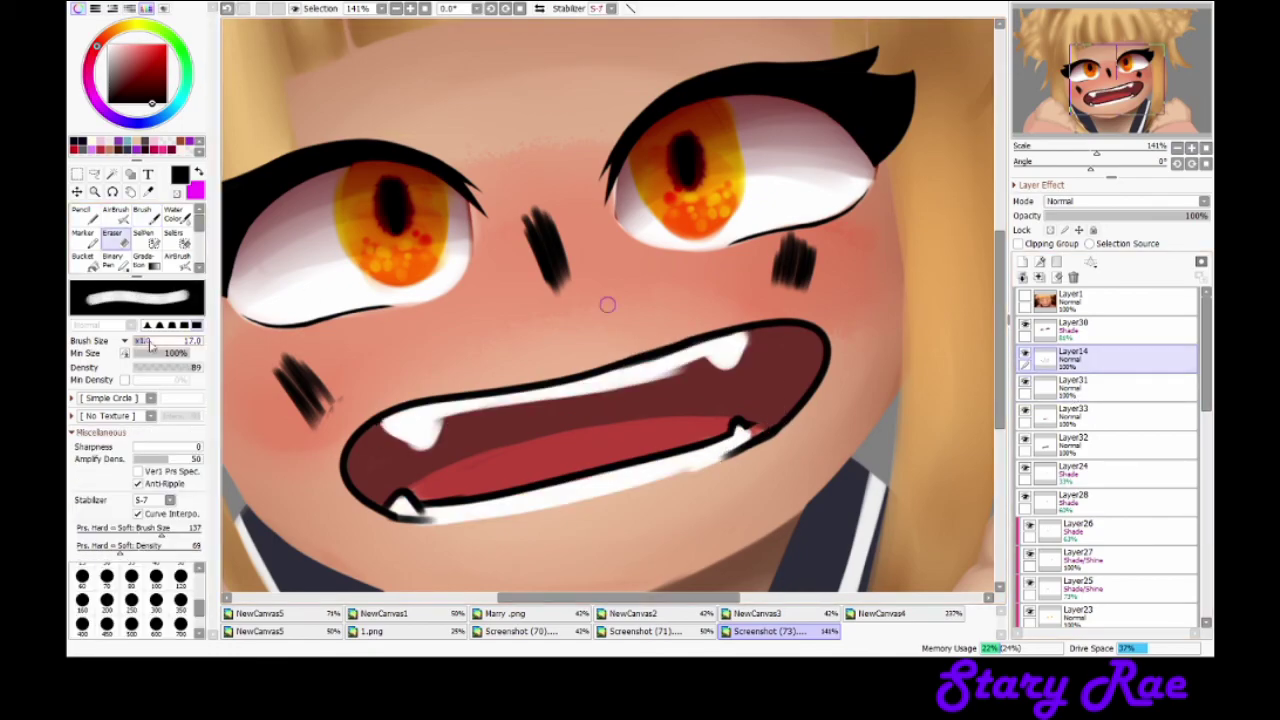
drag(390, 510, 743, 429)
Step: Reshape the upper and lower fangs into sharp points on Layer31 using the white Brush at size 10 and the Eraser
key(b)
click(1040, 390)
key(x)
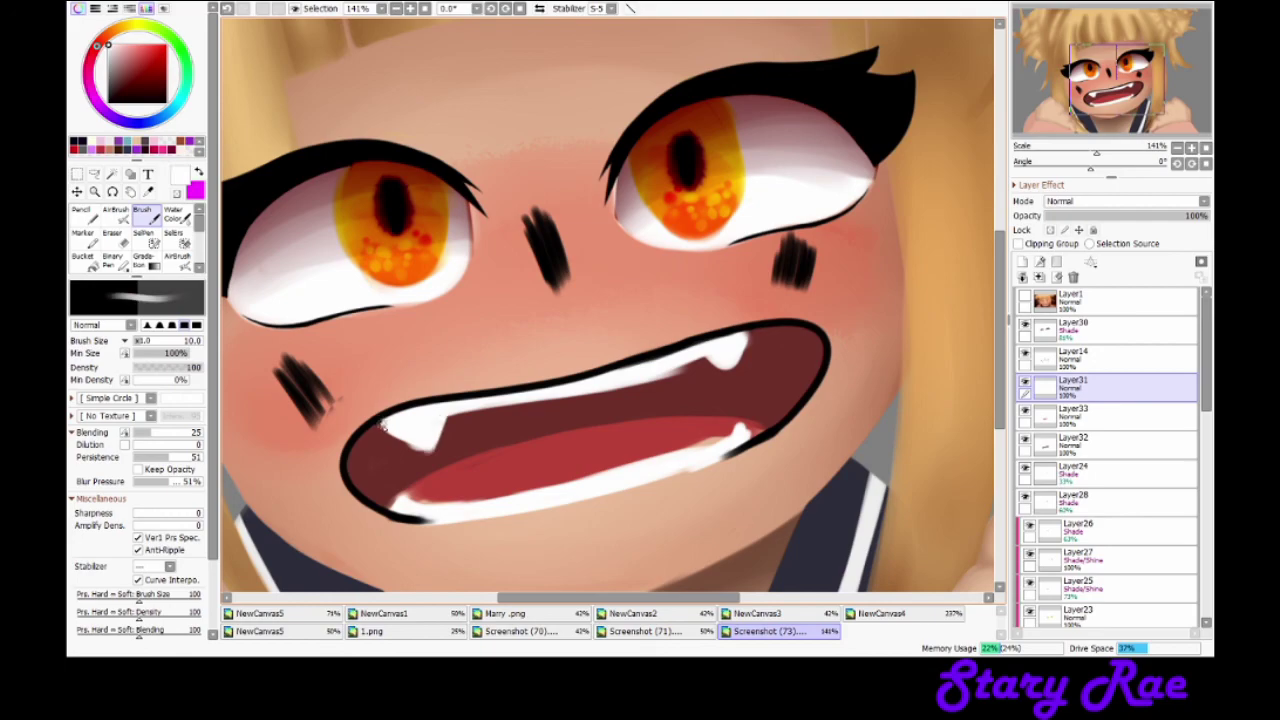
key(e)
key(b)
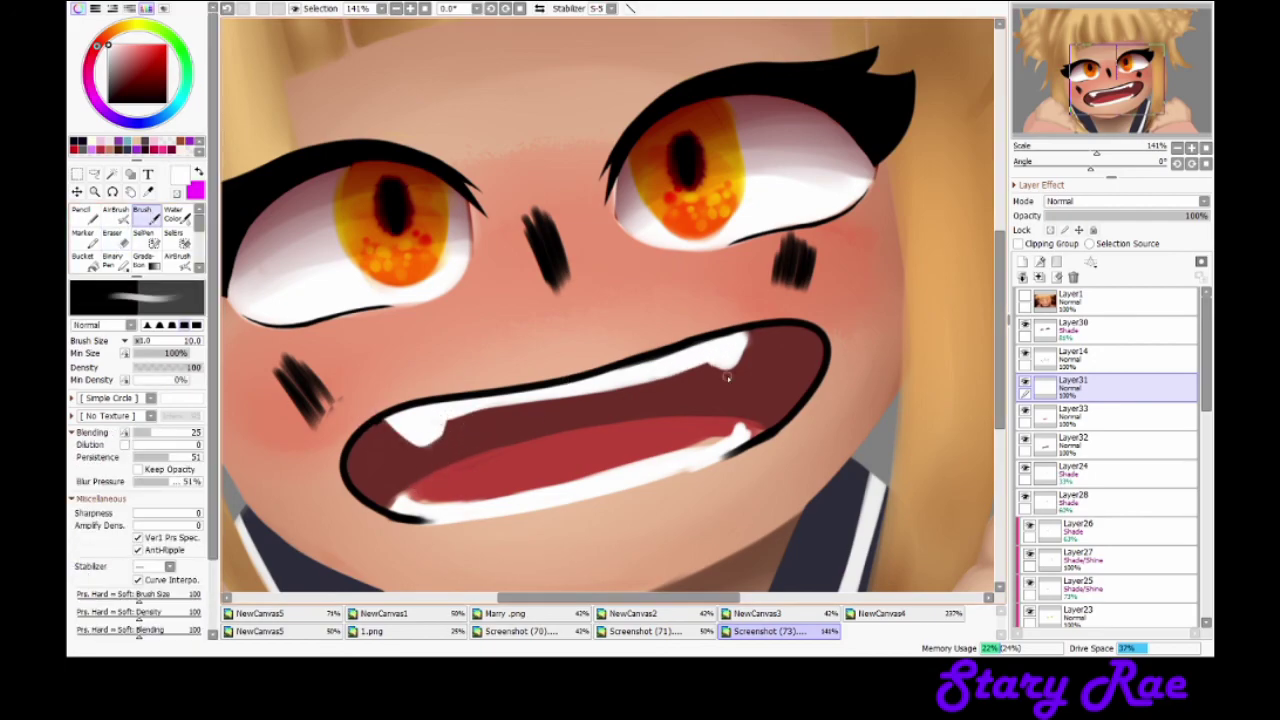
drag(440, 415, 420, 445)
key(e)
key(b)
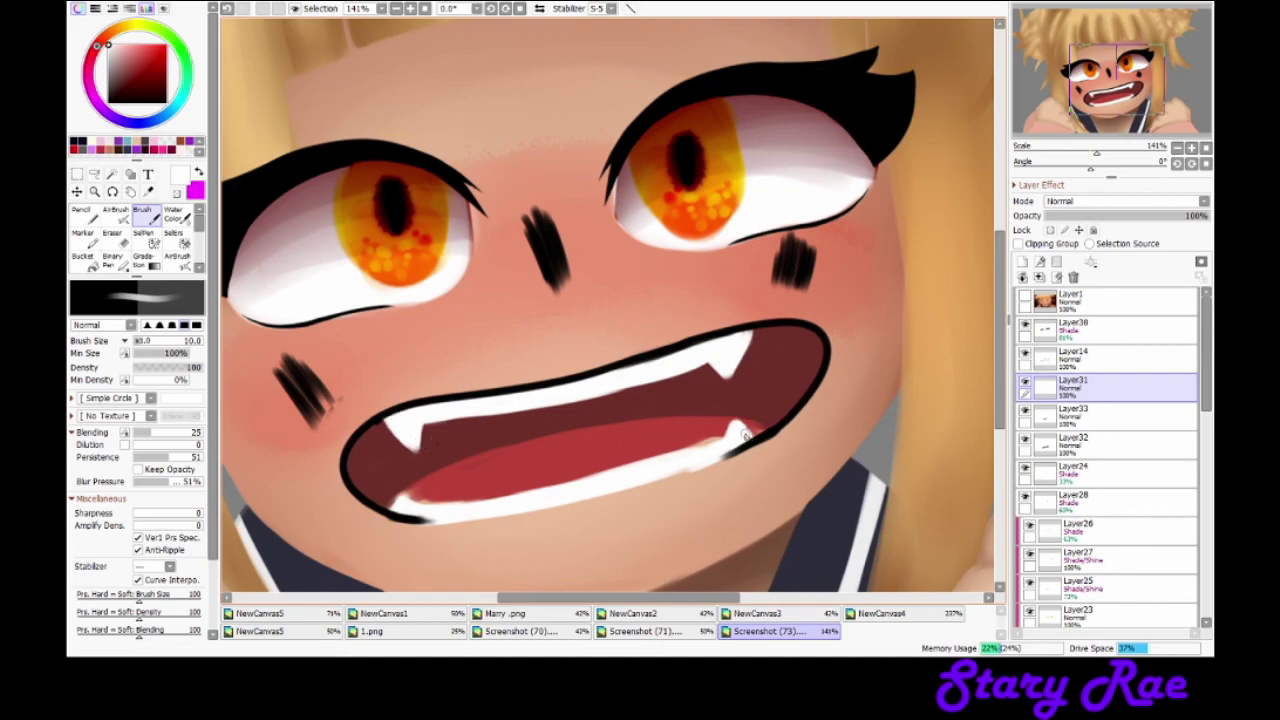
Step: Merge the tongue layer into Layer32 and paint darker reds along the tongue's upper edge with the Brush at size 23
key(ctrl+e)
alt+click(587, 491)
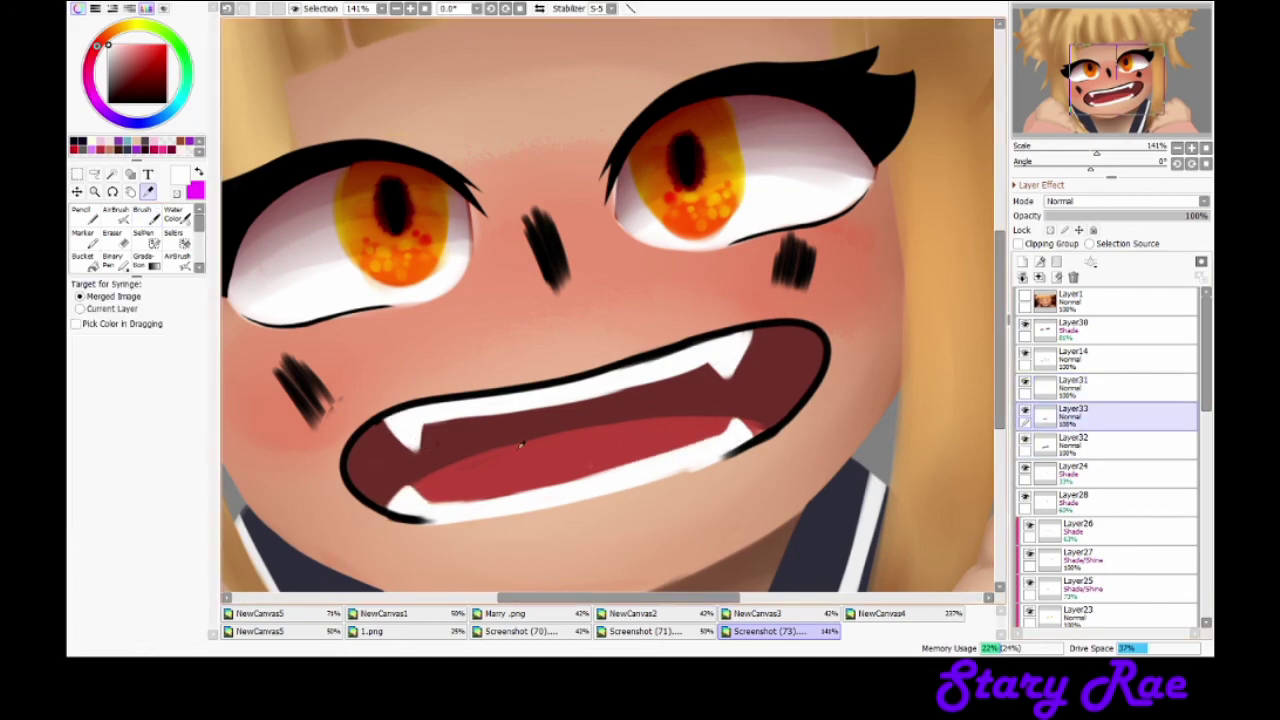
alt+click(359, 379)
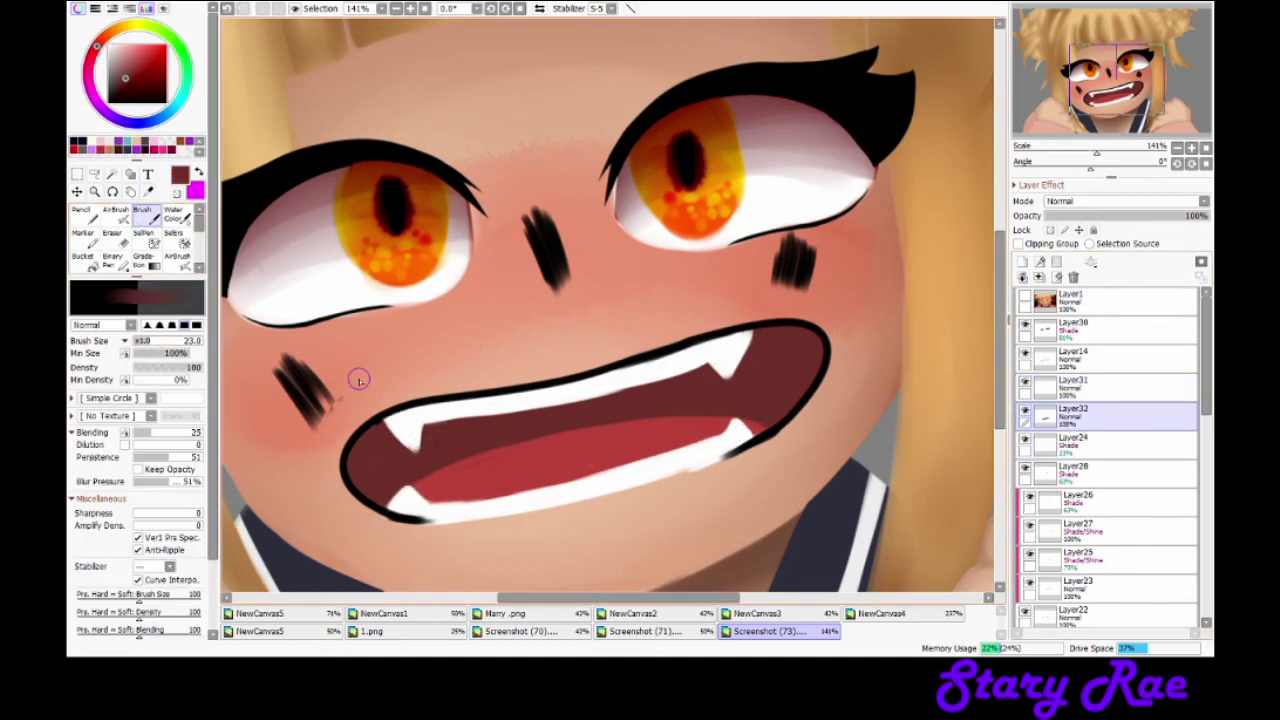
alt+click(591, 384)
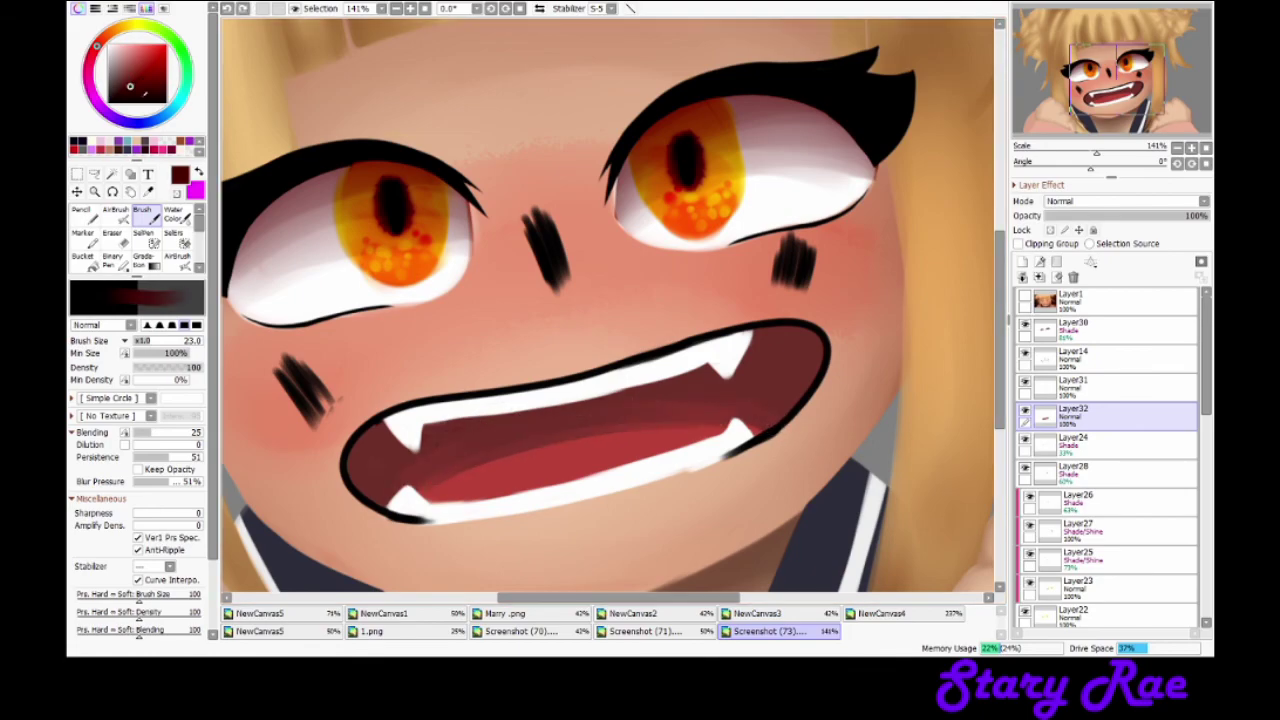
alt+click(765, 430)
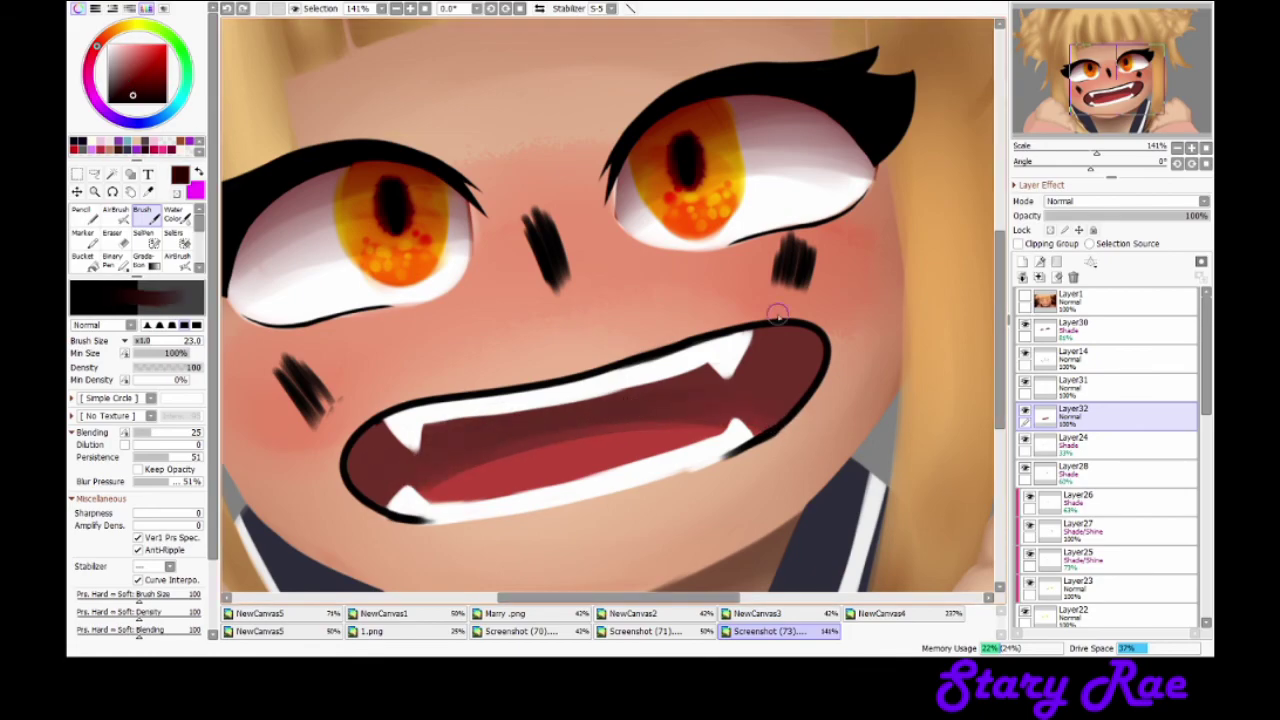
Step: Paint a very dark red border inside the mouth on a new clipping layer and blend it inward with Water Color at size 25
key(ctrl+shift+n)
mouse_move(705, 368)
mouse_down()
mouse_move(380, 440)
mouse_move(760, 420)
mouse_up()
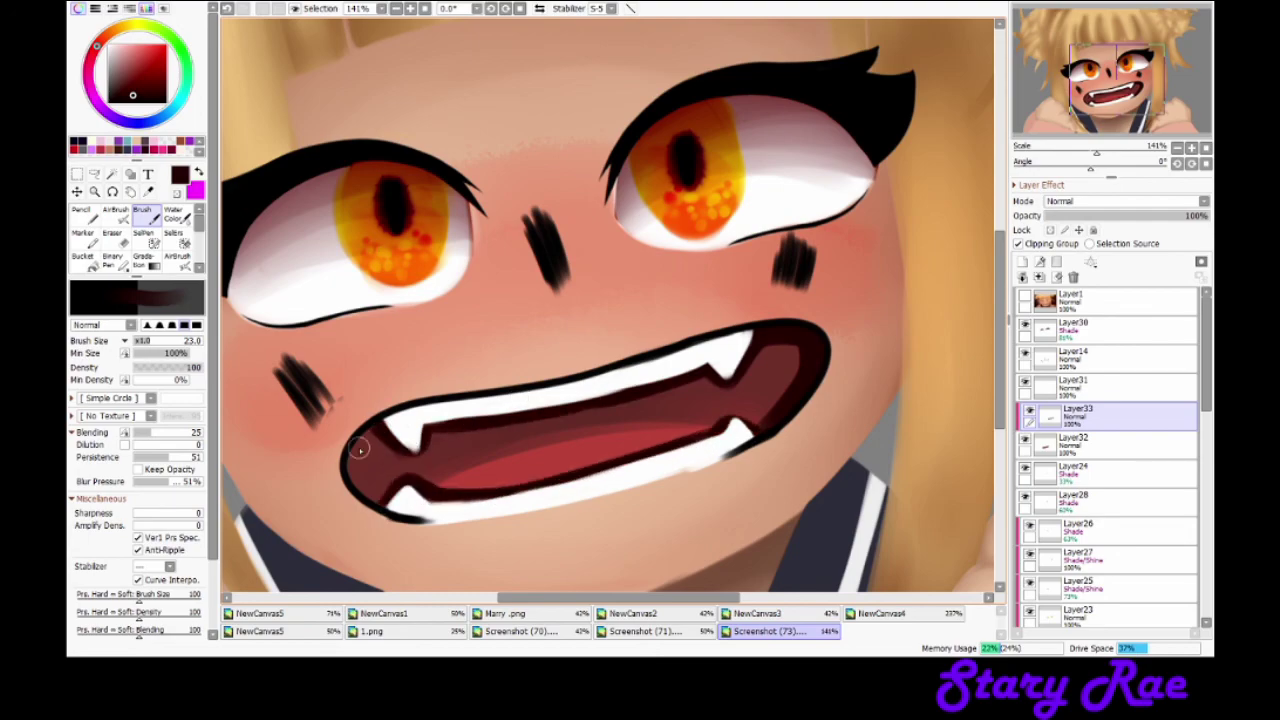
drag(390, 415, 350, 500)
click(82, 250)
drag(163, 343, 140, 341)
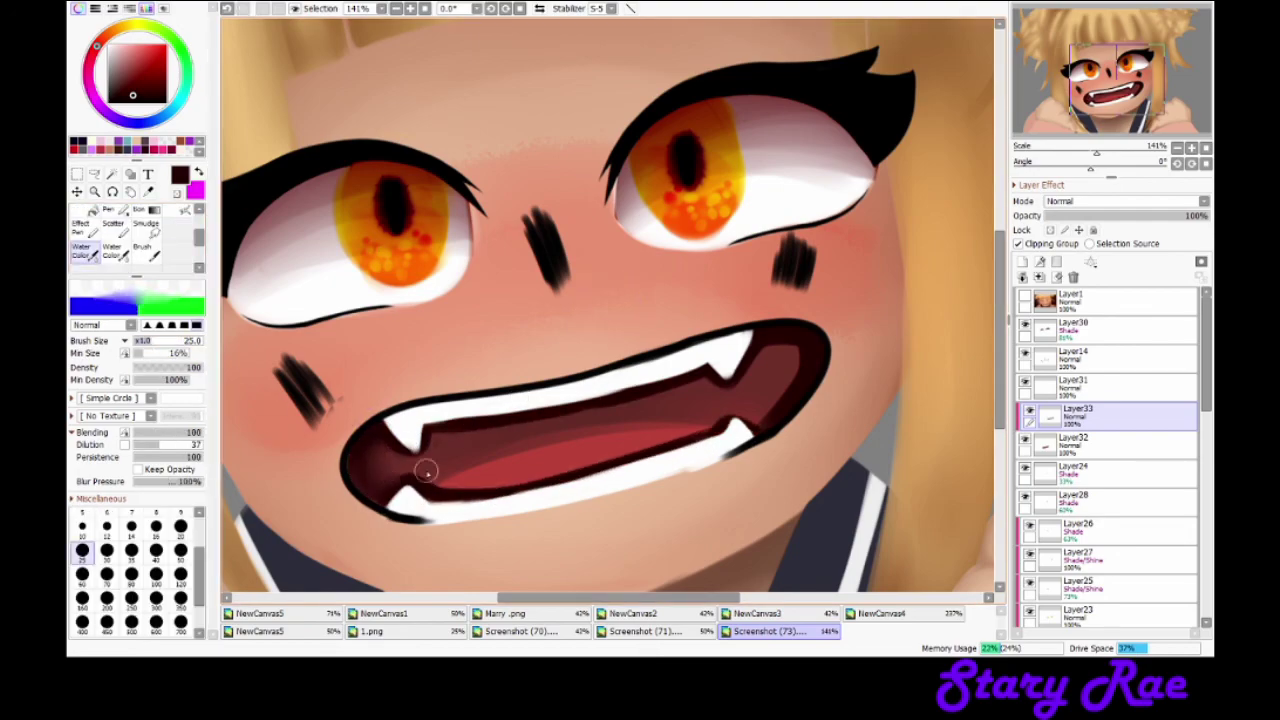
drag(393, 488, 598, 470)
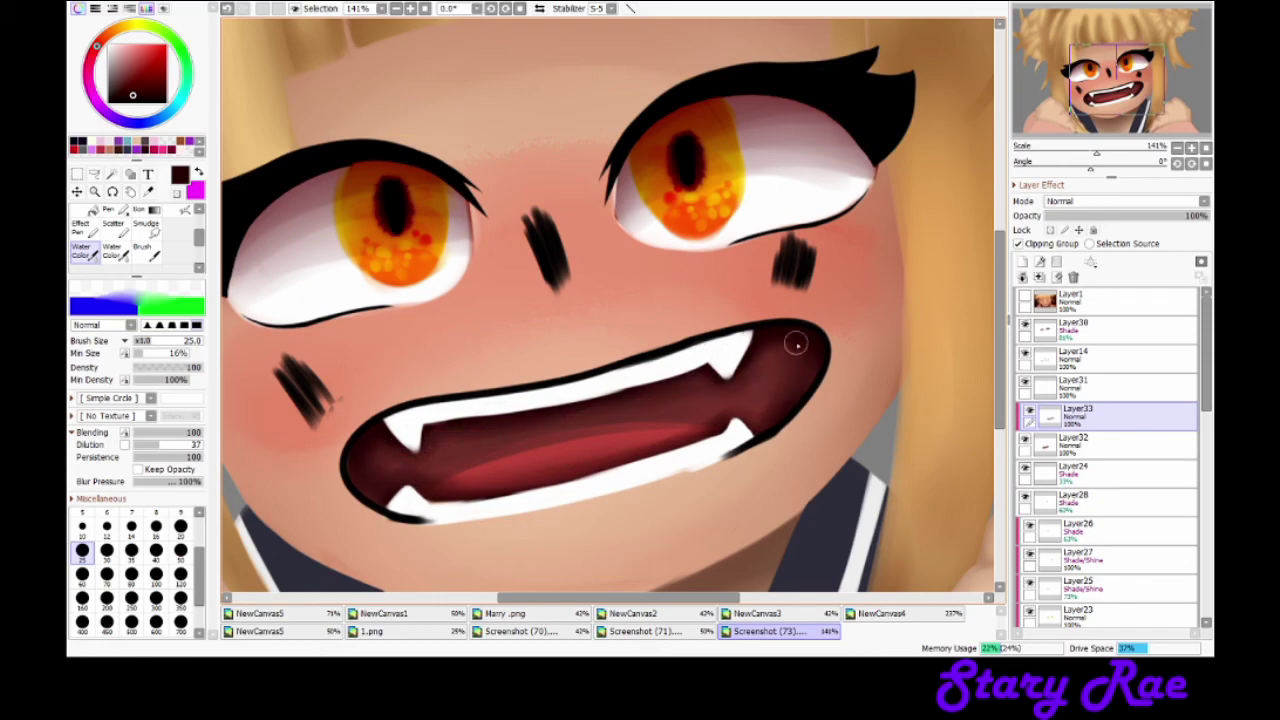
Step: Shade the tongue on Layer32 with sampled reds using the Brush at size 23, and soften it with Water Color at size 53
click(1100, 442)
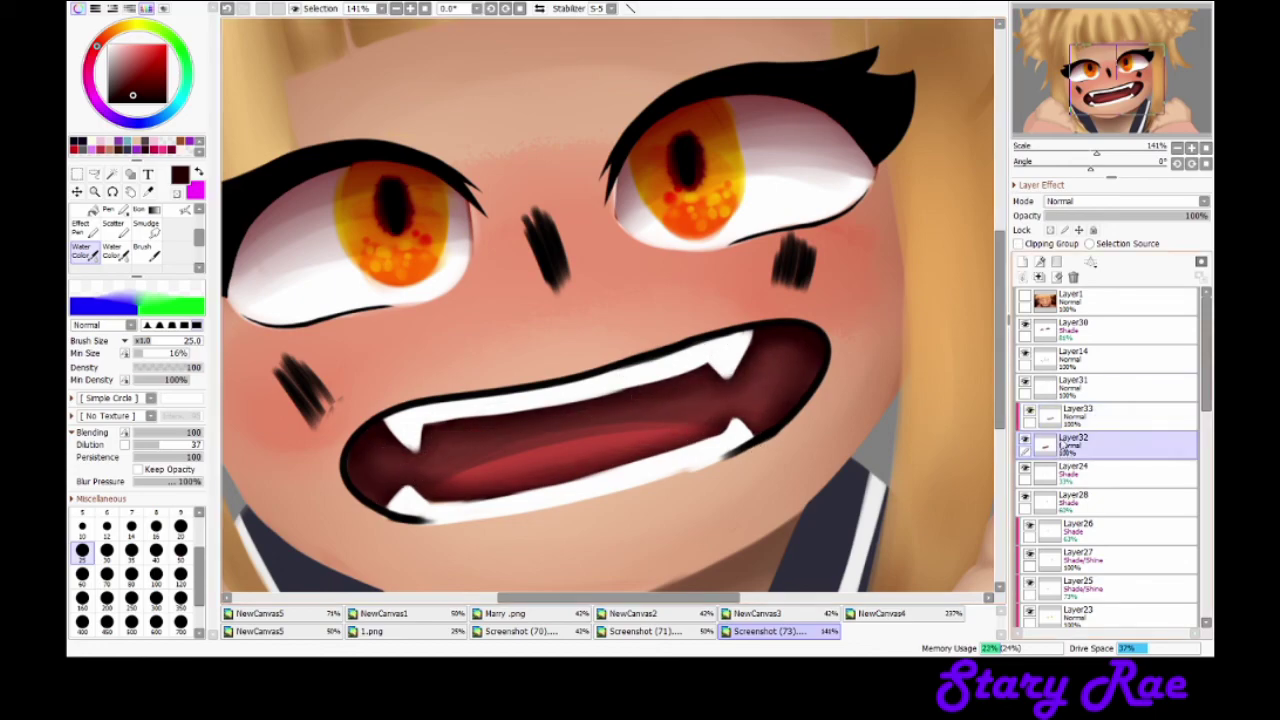
scroll(140, 235, up, 2)
click(116, 214)
drag(440, 470, 648, 441)
click(143, 214)
key(w)
key(b)
alt+click(560, 450)
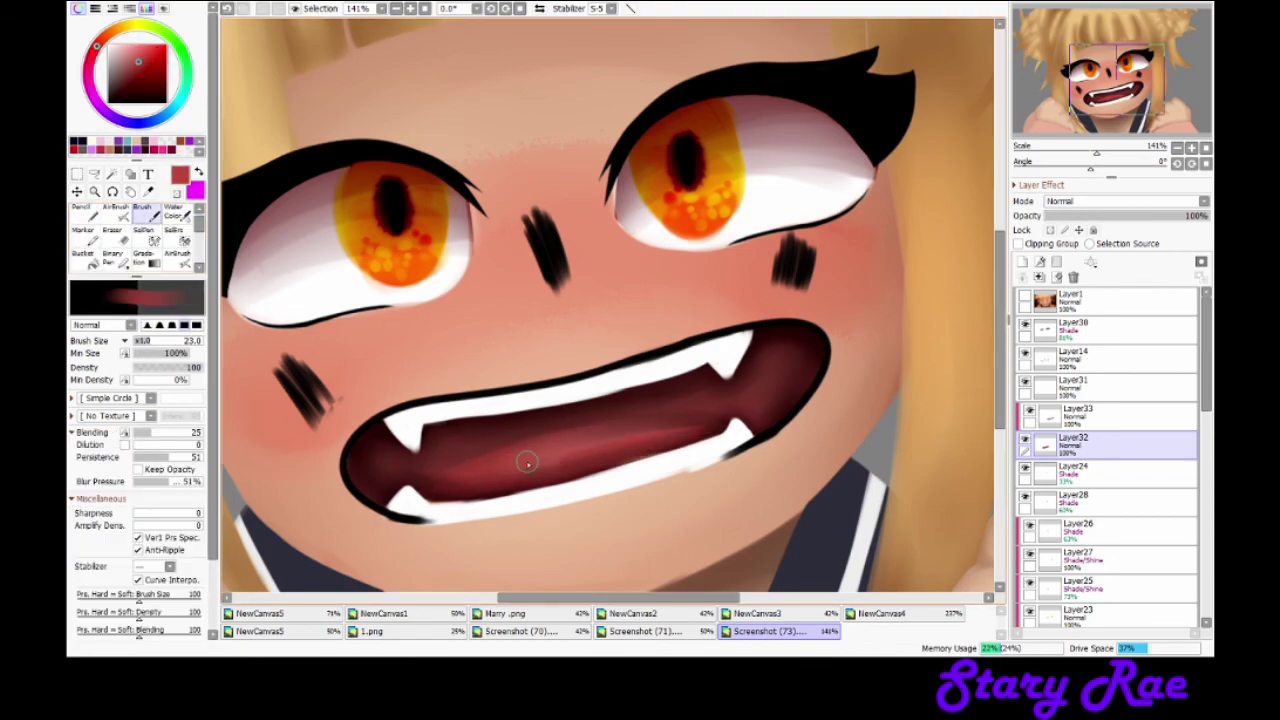
mouse_move(595, 405)
mouse_down()
mouse_move(600, 443)
mouse_move(694, 434)
mouse_up()
key(v)
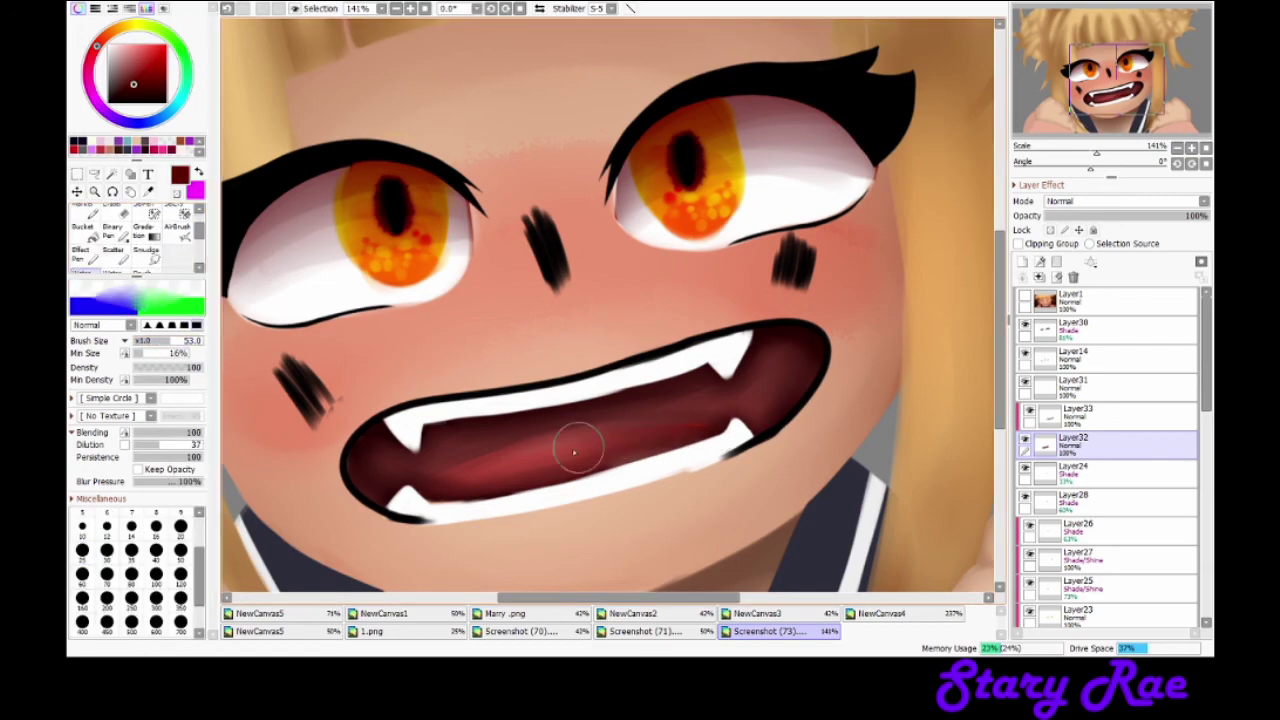
key(w)
Step: Set the mouth line art Layer14 to Multiply mode and lower its opacity to 0%
scroll(697, 511, down, 3)
scroll(697, 511, up, 2)
click(1094, 367)
scroll(1120, 201, down, 1)
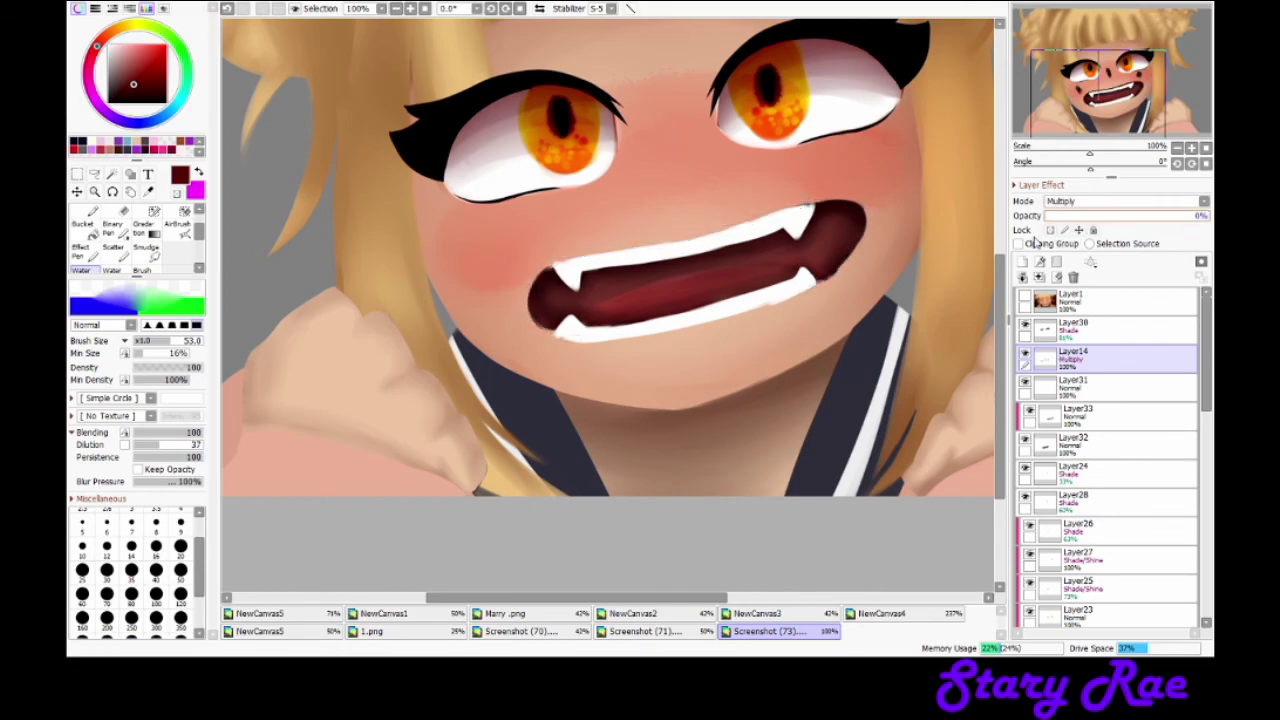
Step: Unclip the mouth shading Layer33 and merge it and the teeth Layer31 into Layer32
click(1030, 395)
click(1028, 468)
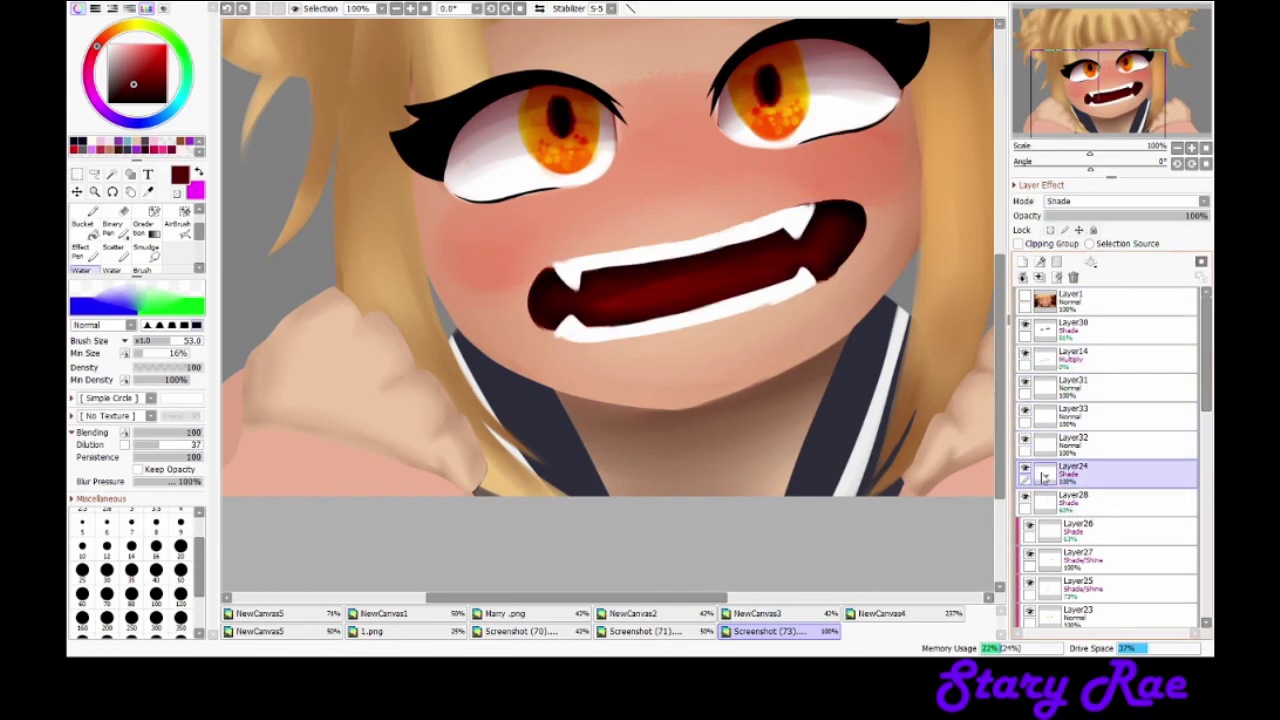
drag(1060, 440, 1060, 385)
click(1070, 444)
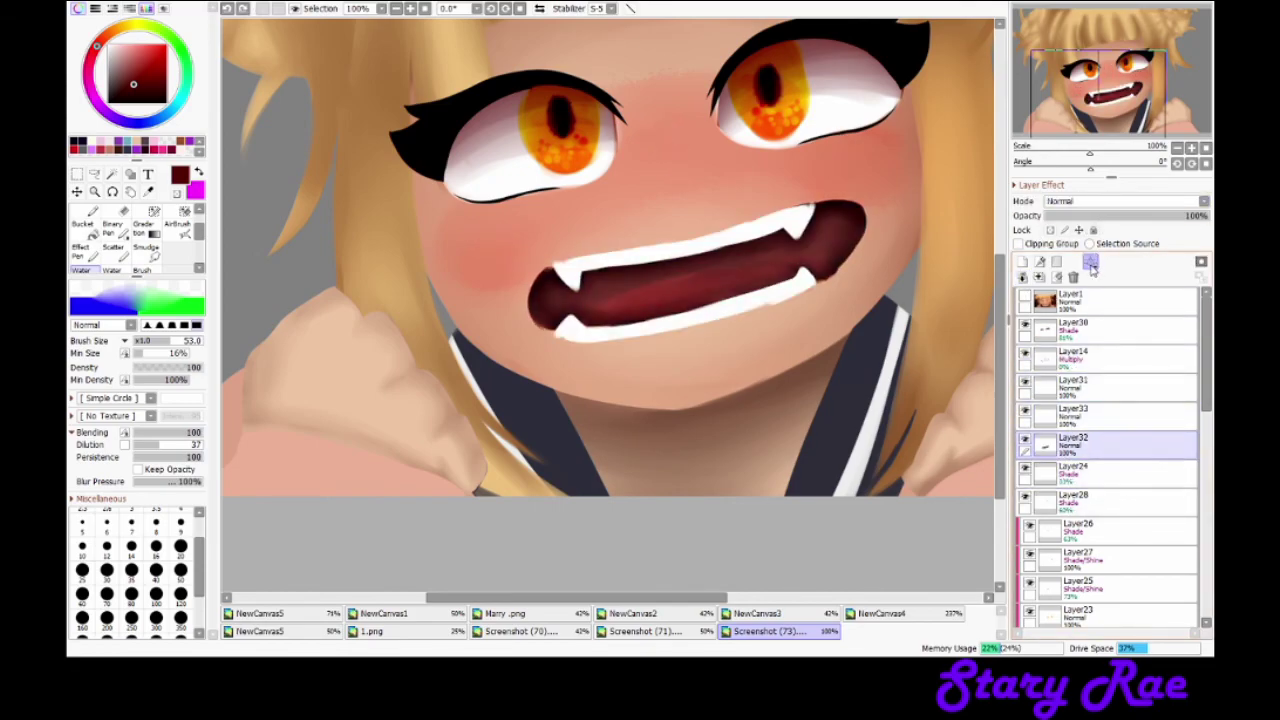
click(1070, 387)
ctrl+click(1070, 416)
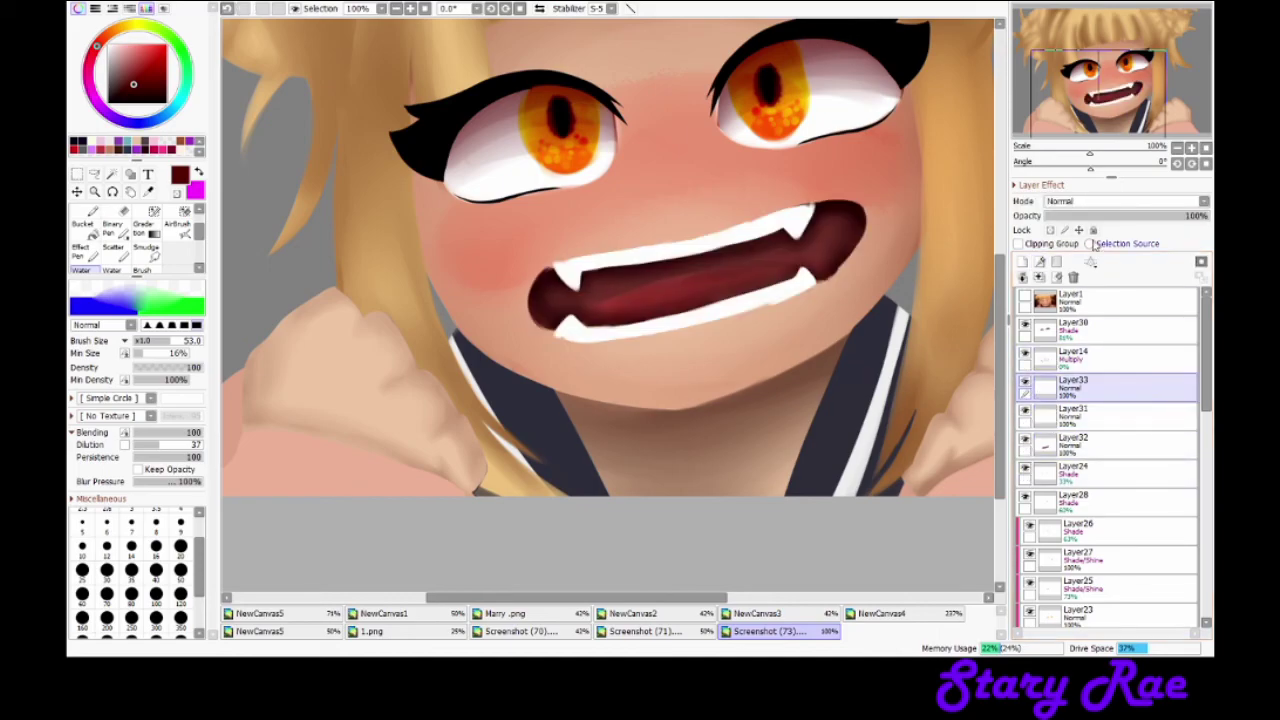
click(1073, 277)
Step: Refine the outer edges of the teeth with the white Brush at size 12, the Pencil at size 7 and the Eraser at size 25
key(b)
scroll(813, 95, up, 4)
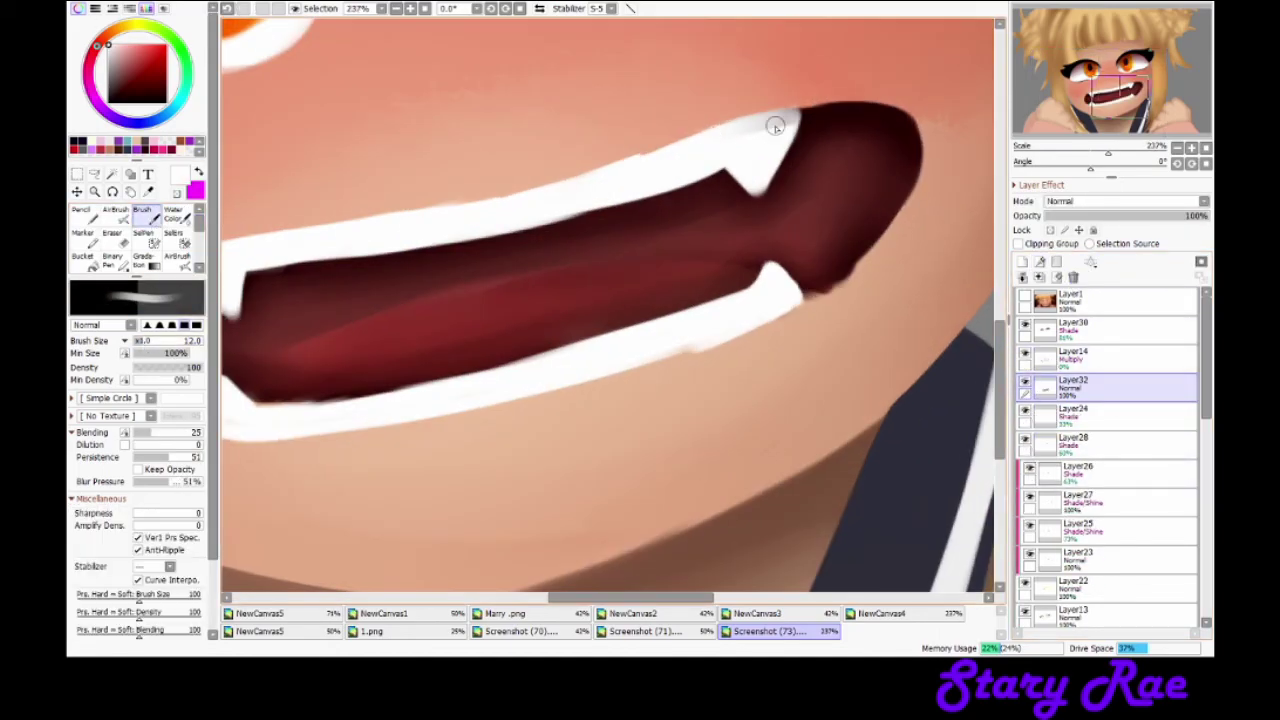
key(n)
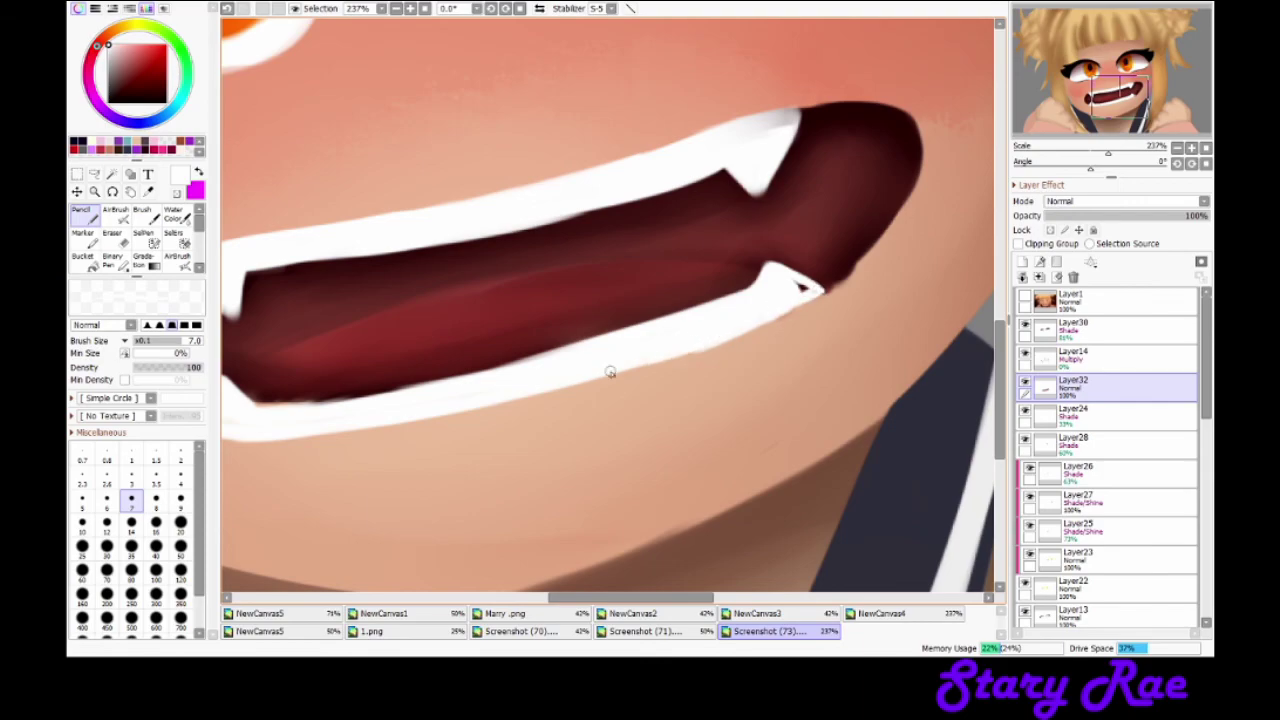
scroll(677, 357, down, 4)
key(e)
mouse_move(712, 598)
mouse_down()
mouse_move(597, 601)
mouse_move(660, 601)
mouse_up()
scroll(857, 222, up, 2)
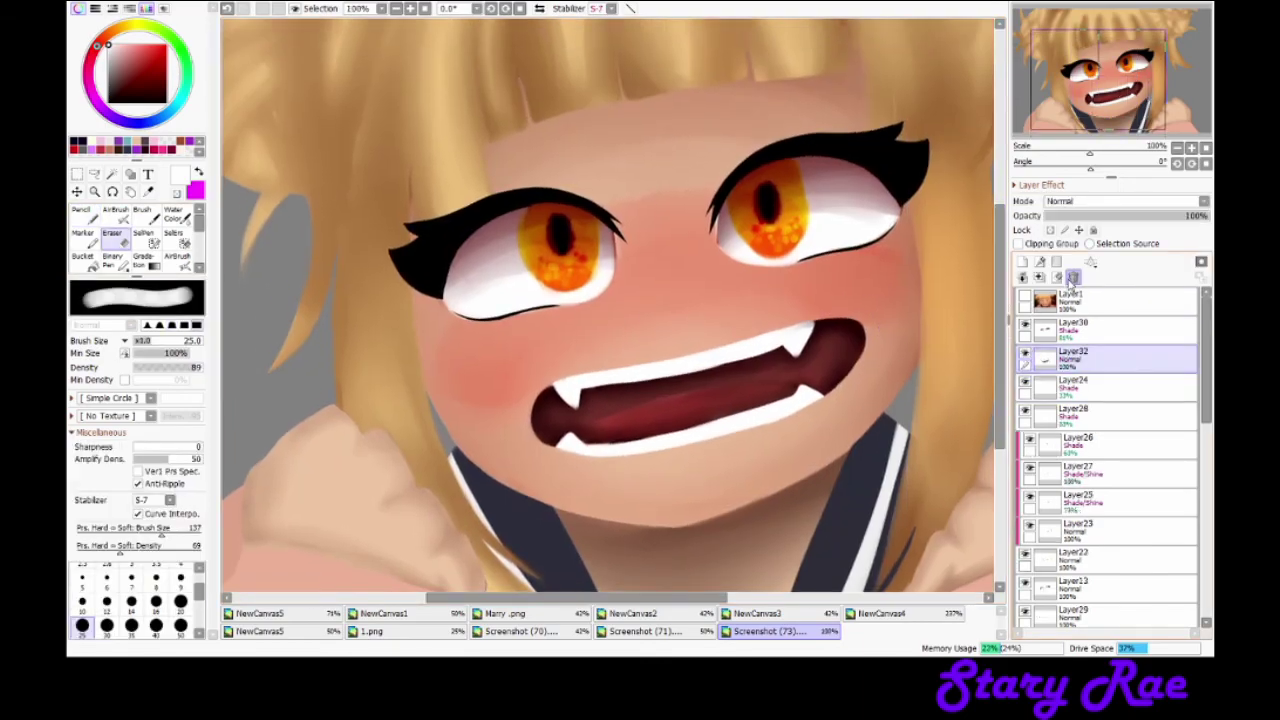
Step: Paint reddish-brown blush marks on the nose and both cheeks on a new layer with the Brush at size 12
click(1022, 261)
key(b)
alt+click(666, 296)
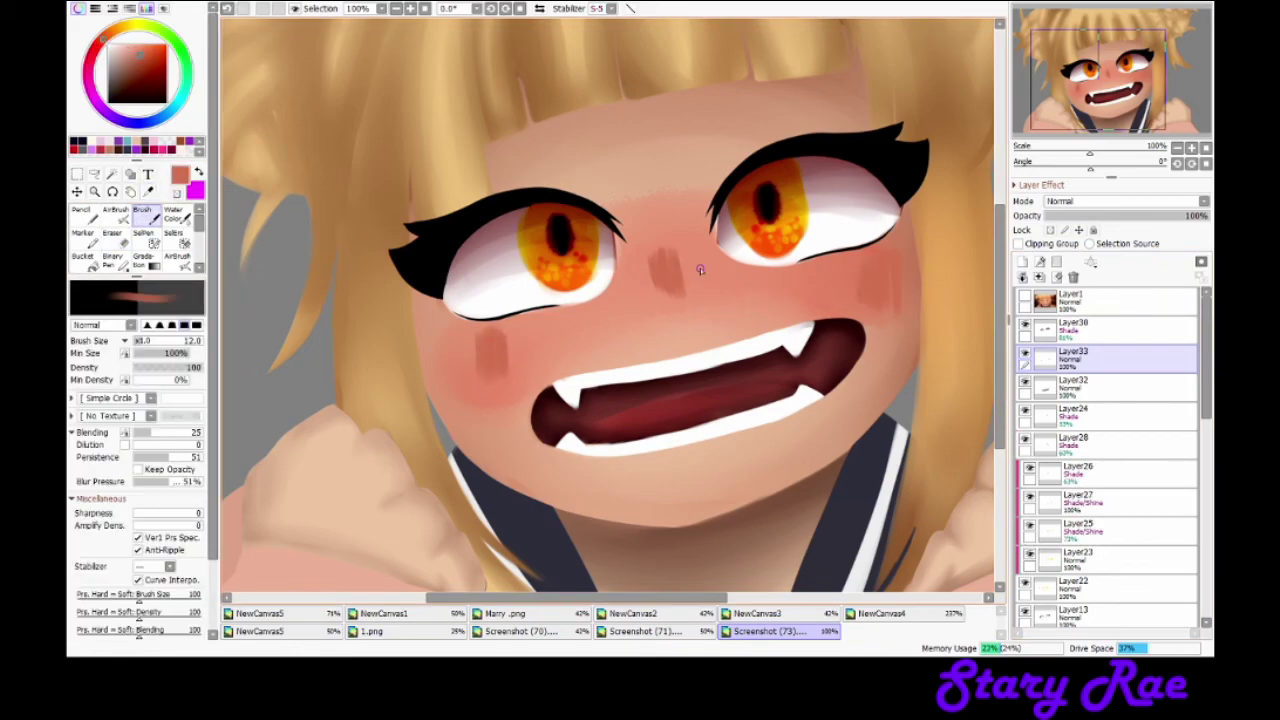
Step: Shade the fangs and teeth light gray and retouch the dark red mouth interior on Layer32 with the Brush at size 12
drag(1090, 152, 1043, 152)
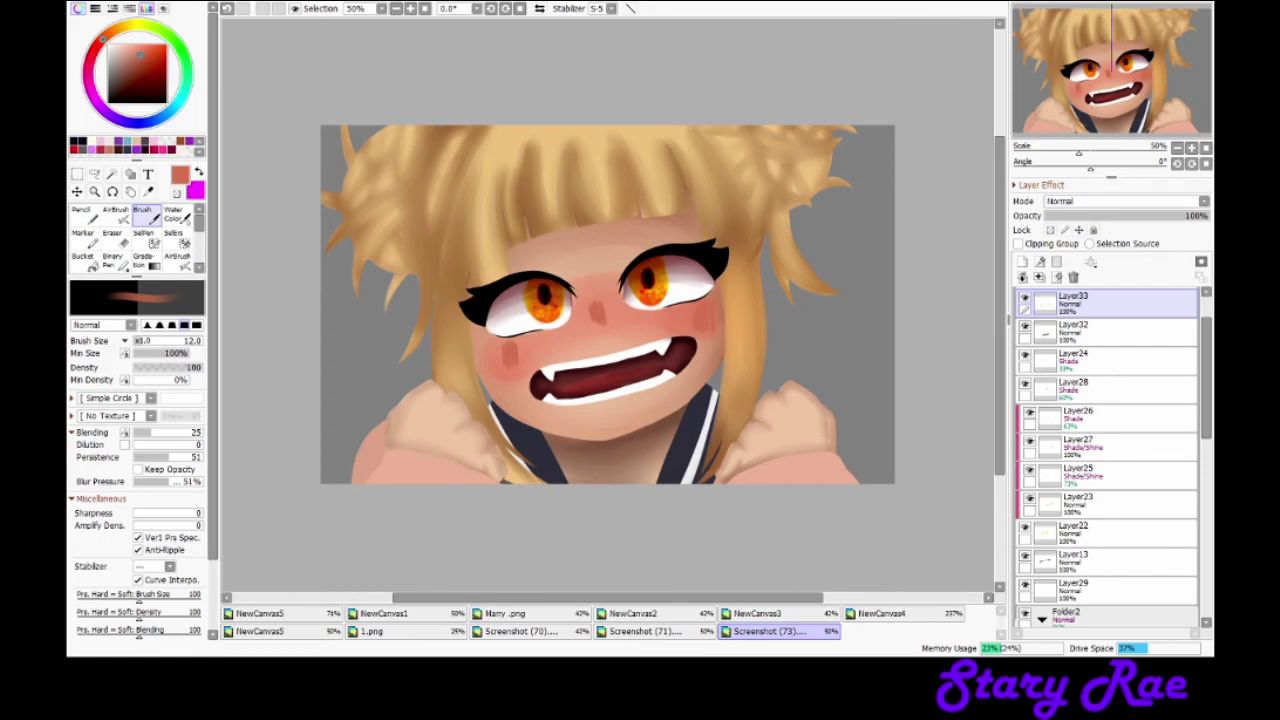
scroll(1107, 457, down, 3)
scroll(610, 300, up, 6)
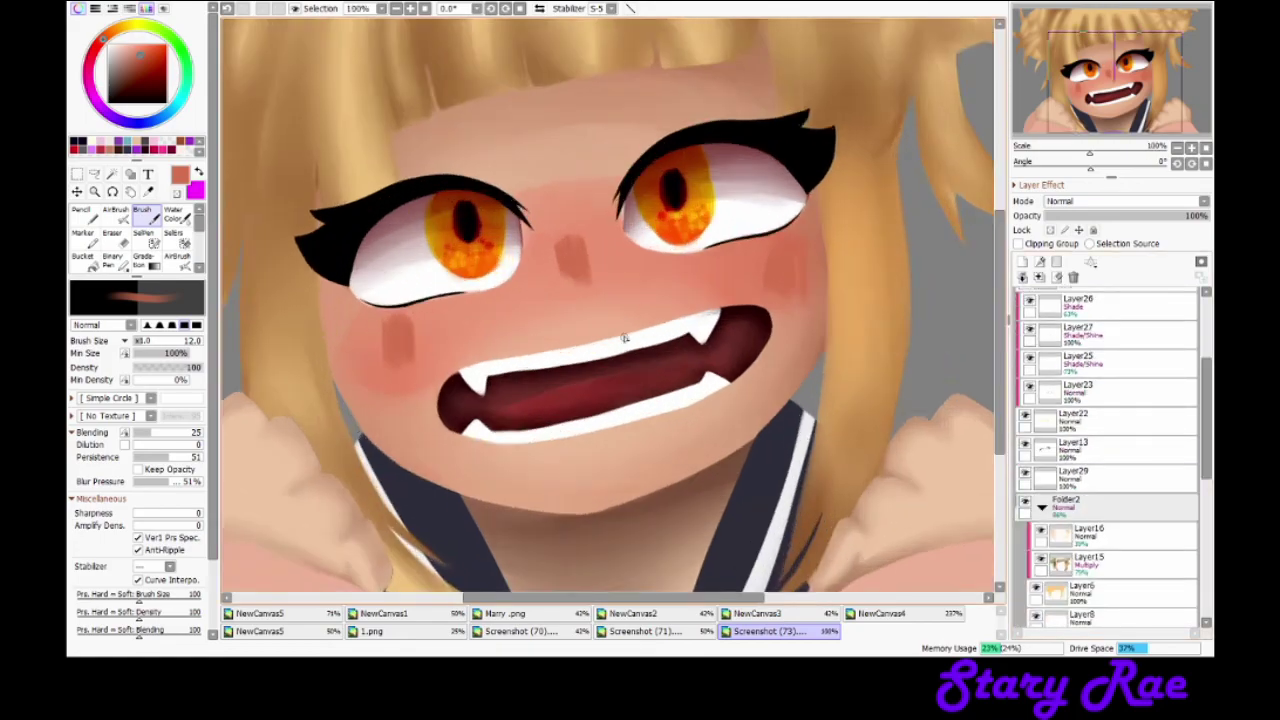
alt+click(750, 340)
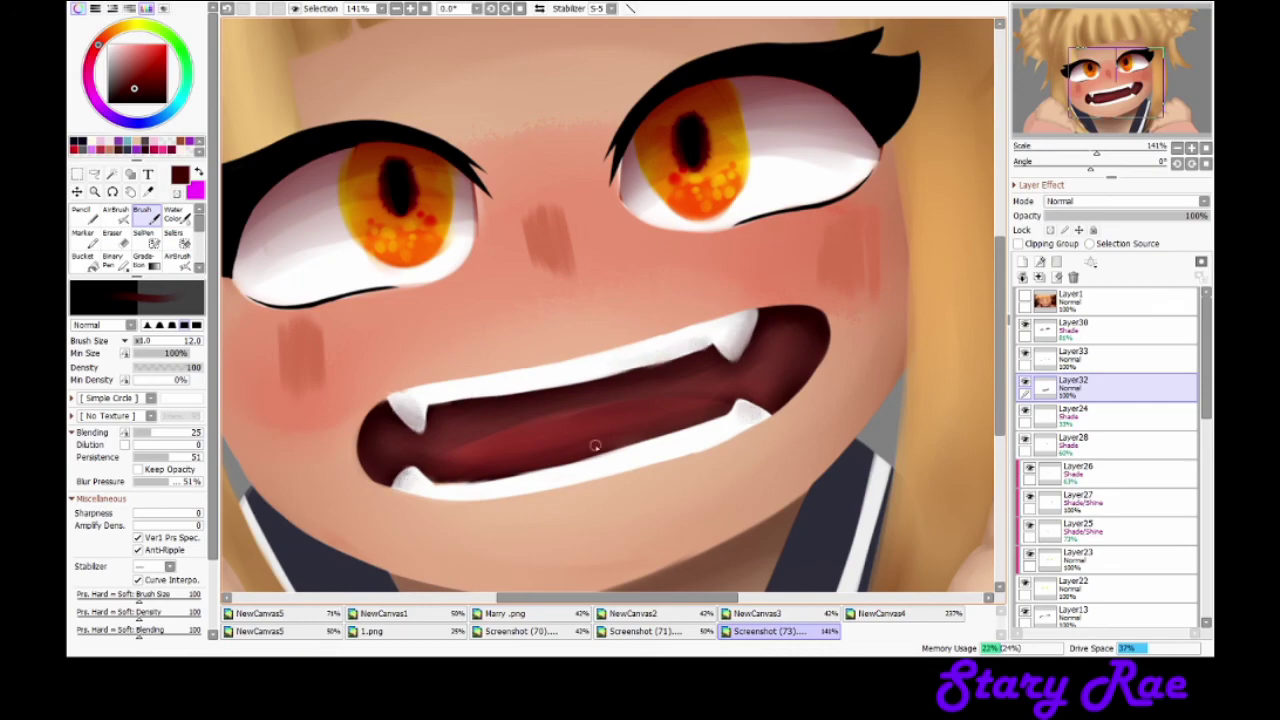
Step: Create a new layer below Layer32 and paint bright red strokes along the upper and lower lips with the Brush
scroll(779, 300, down, 4)
scroll(600, 330, up, 3)
click(1022, 262)
click(88, 67)
click(166, 46)
drag(680, 328, 580, 345)
alt+click(637, 330)
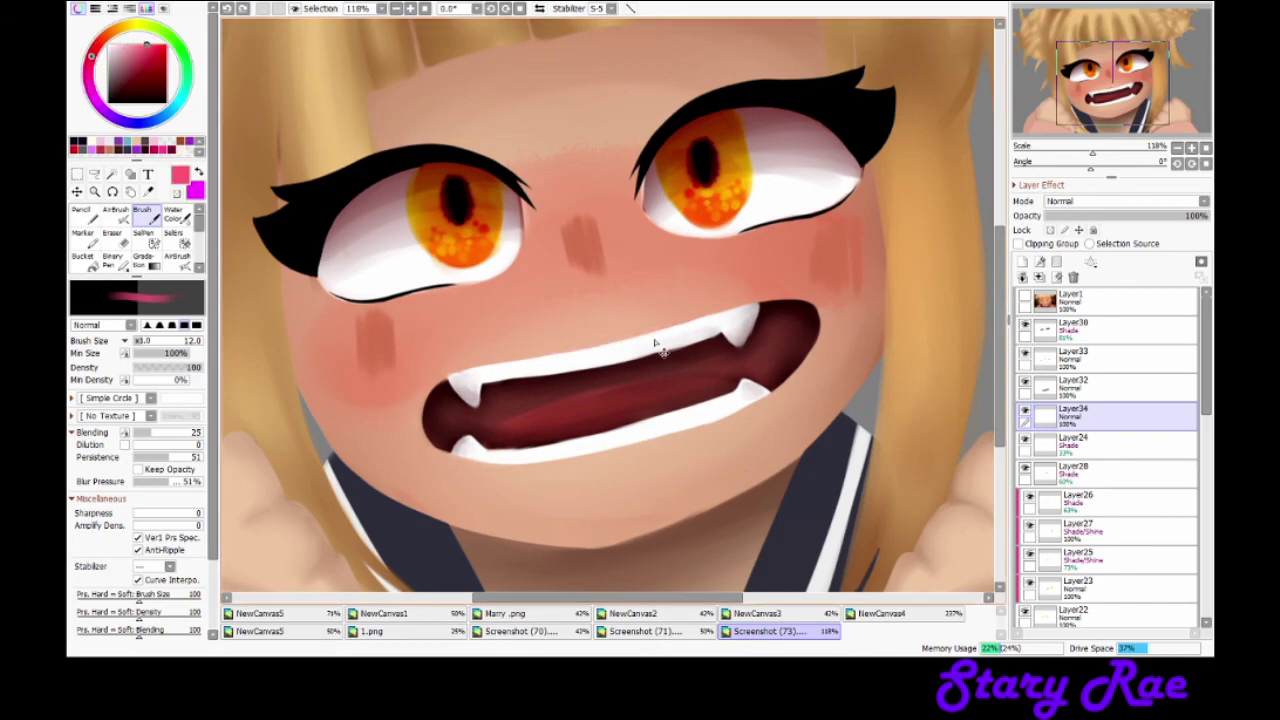
drag(700, 432, 552, 458)
drag(691, 322, 562, 346)
scroll(165, 240, down, 2)
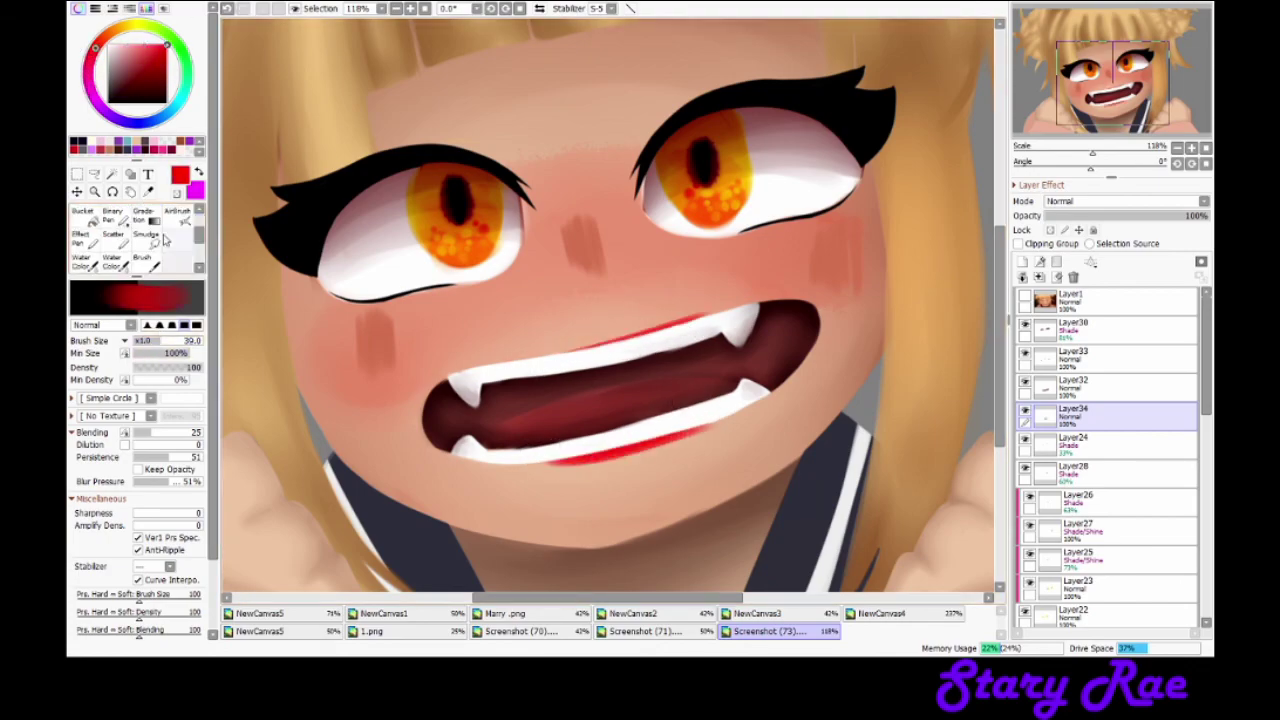
Step: Blend the red lip strokes into the skin with Water Color at size 53 and reduce the opacity of Layer34
click(80, 260)
drag(698, 320, 562, 342)
drag(700, 440, 508, 463)
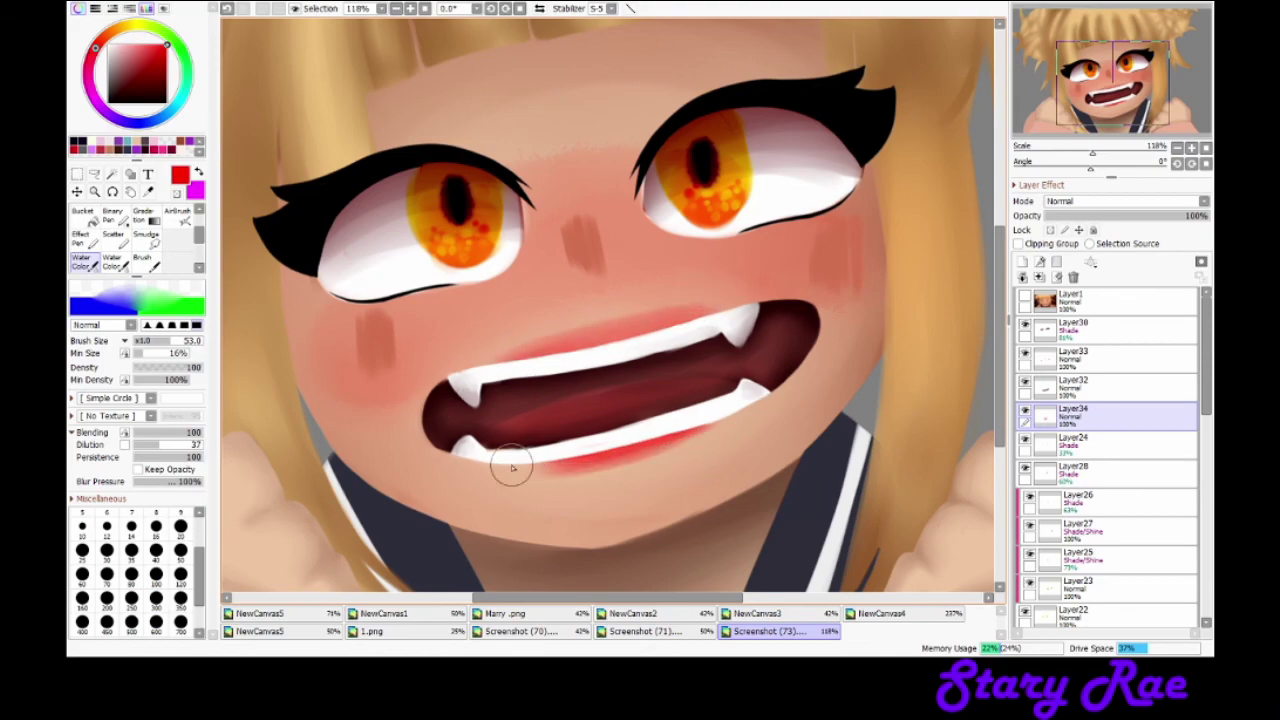
drag(1200, 215, 1094, 215)
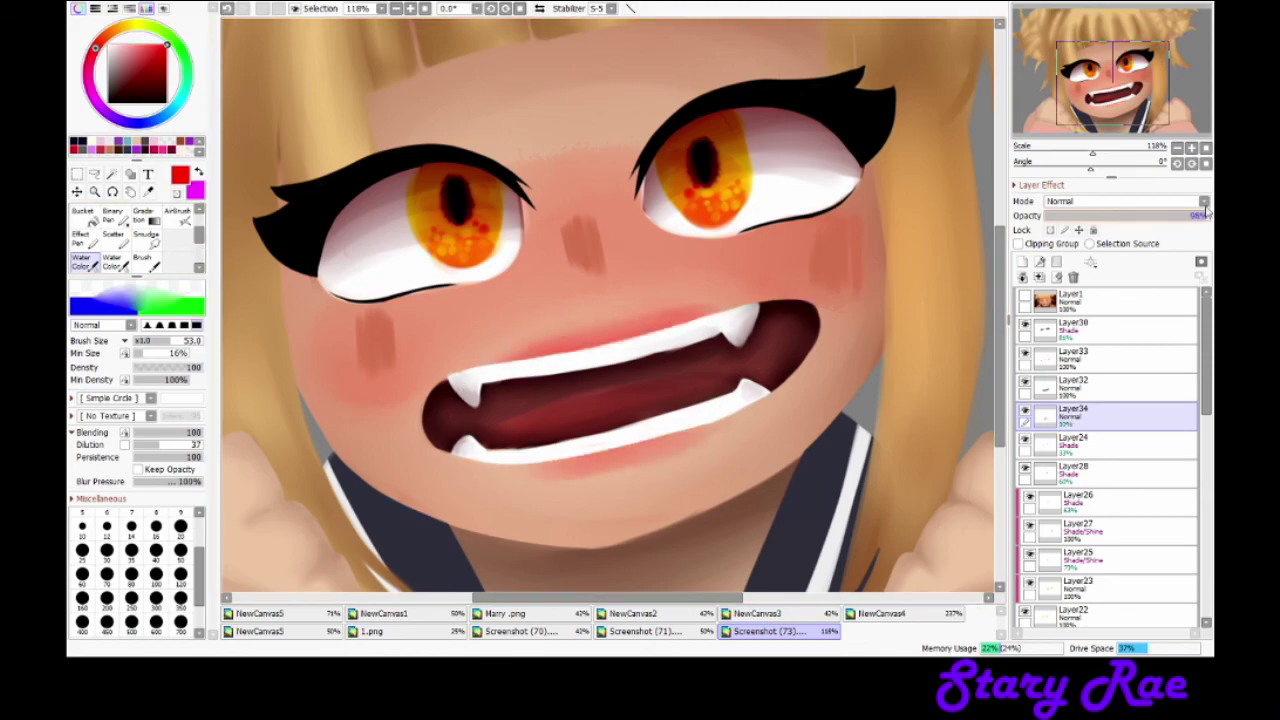
Step: Narrow the red lip color on Layer34 toward the center of the mouth with a Deform transform
key(ctrl+t)
drag(751, 294, 741, 297)
drag(656, 509, 681, 483)
drag(550, 272, 509, 320)
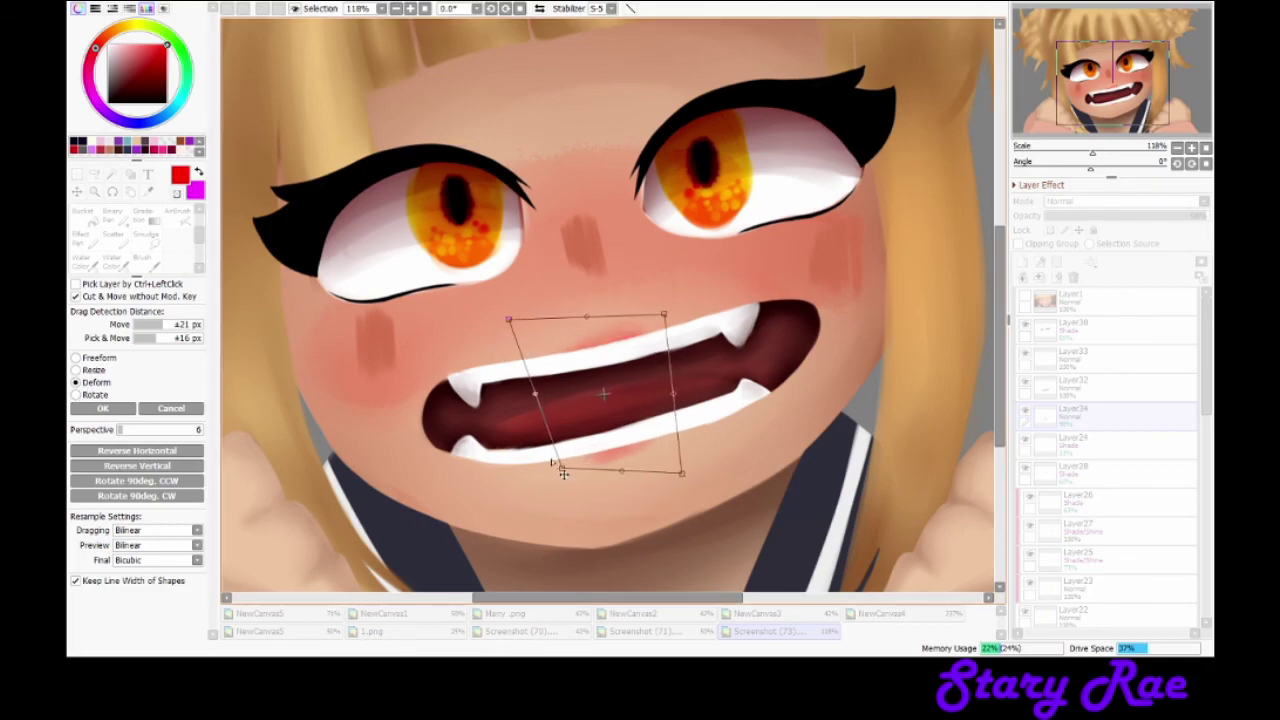
key(Return)
key(v)
key(e)
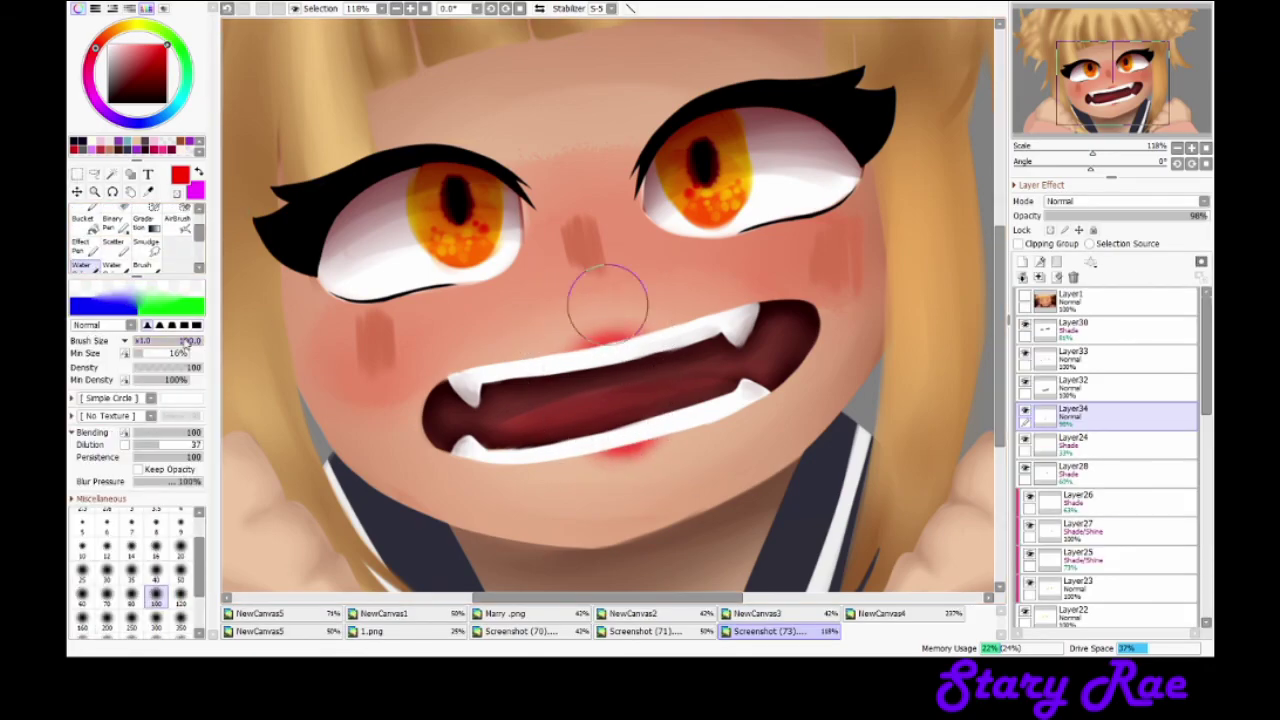
Step: Airbrush soft white highlights onto both lips and reduce Layer34's opacity to 48%
drag(600, 455, 645, 450)
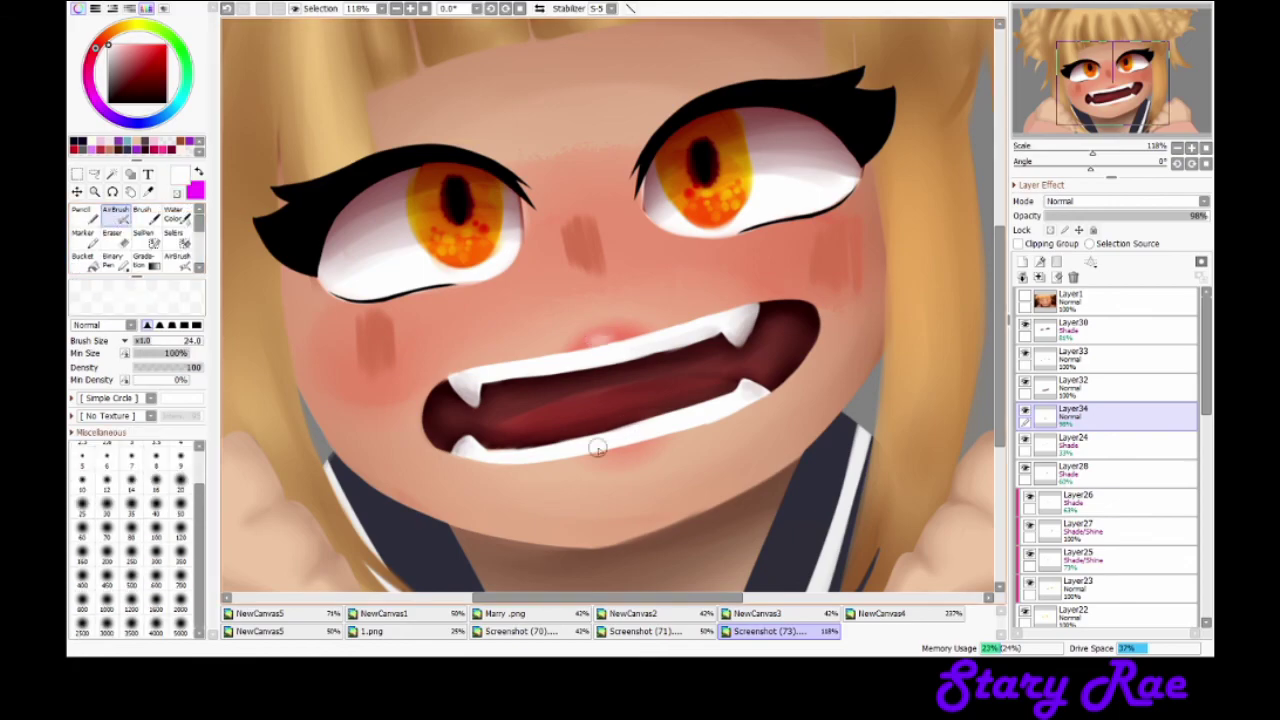
key(c)
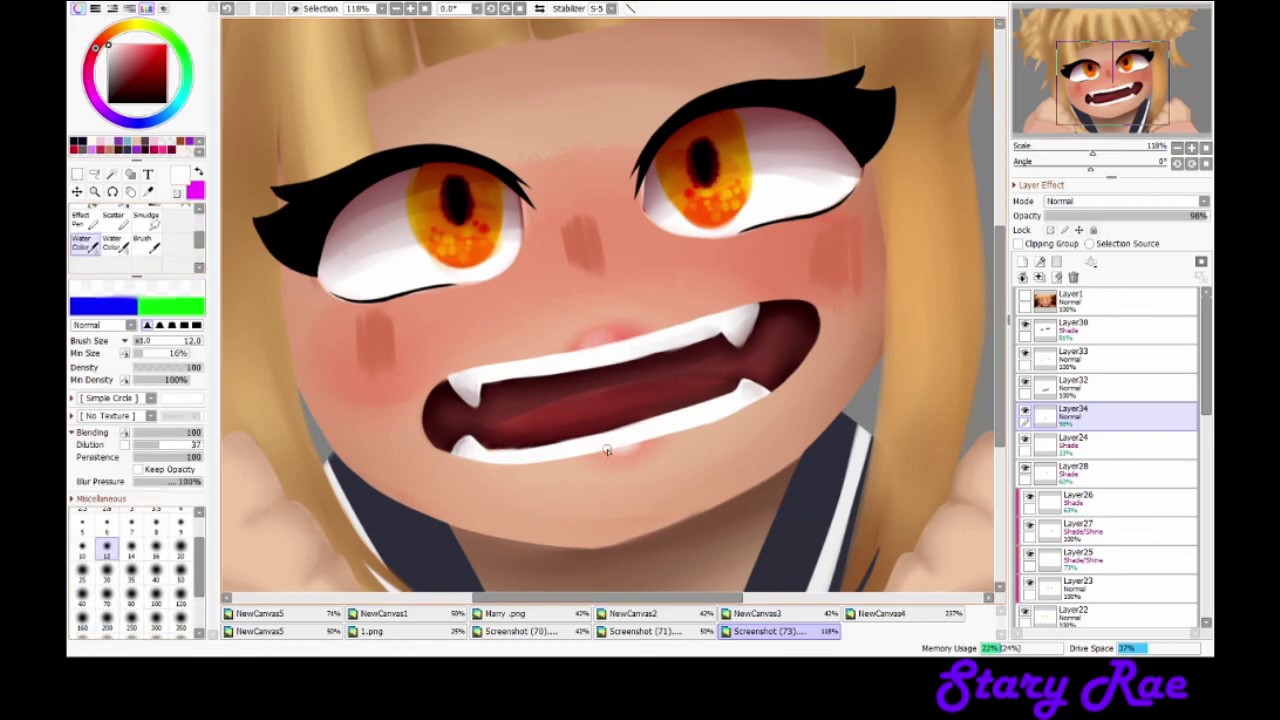
scroll(696, 342, down, 1)
key(ctrl+t)
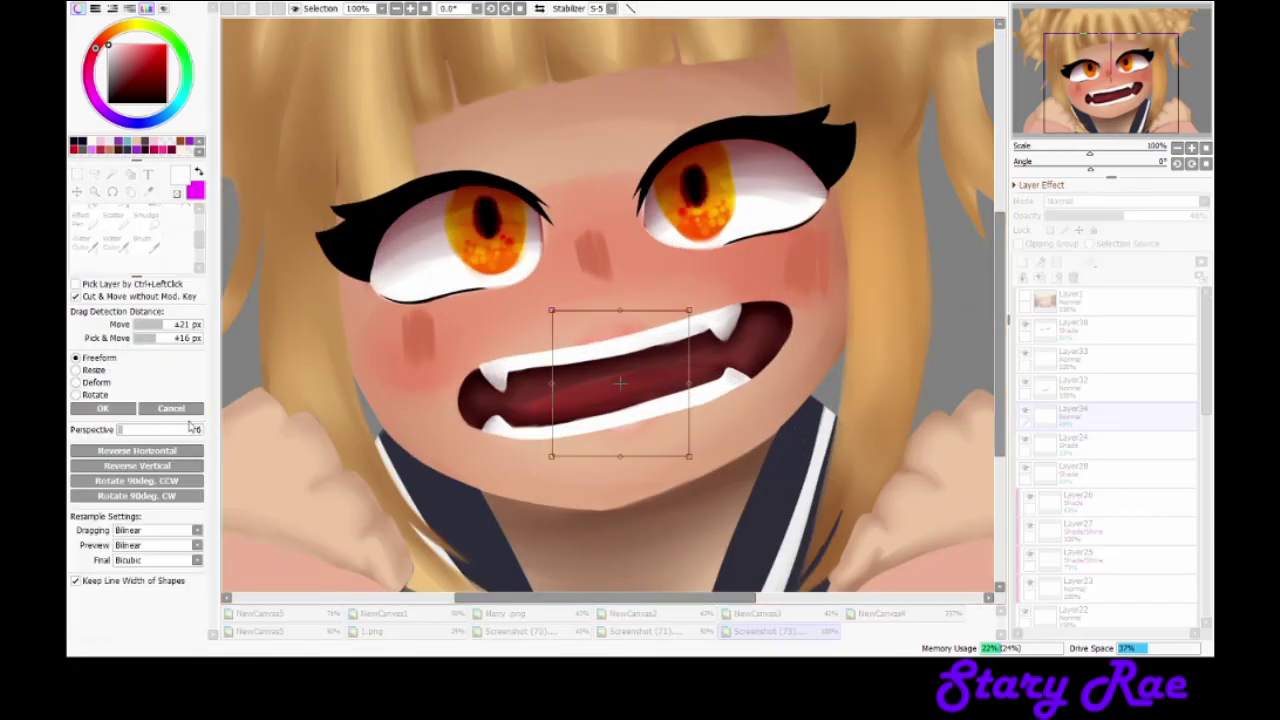
key(Return)
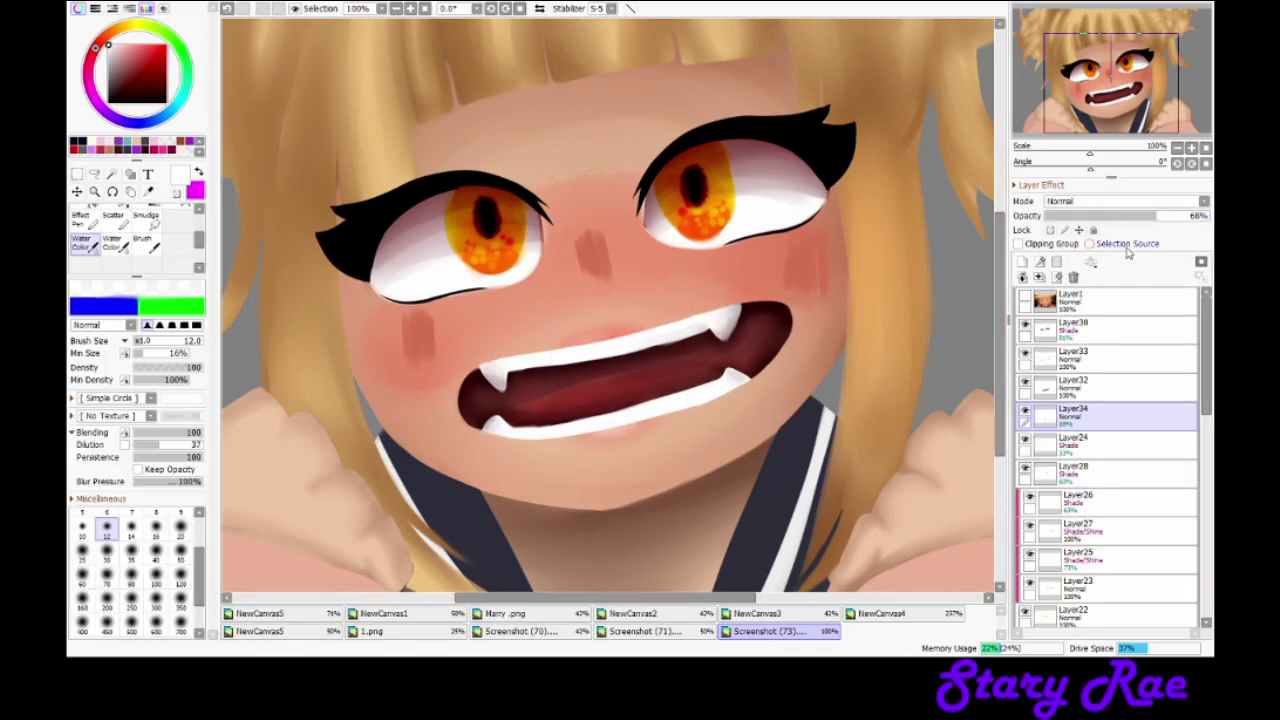
key(minus)
click(1121, 217)
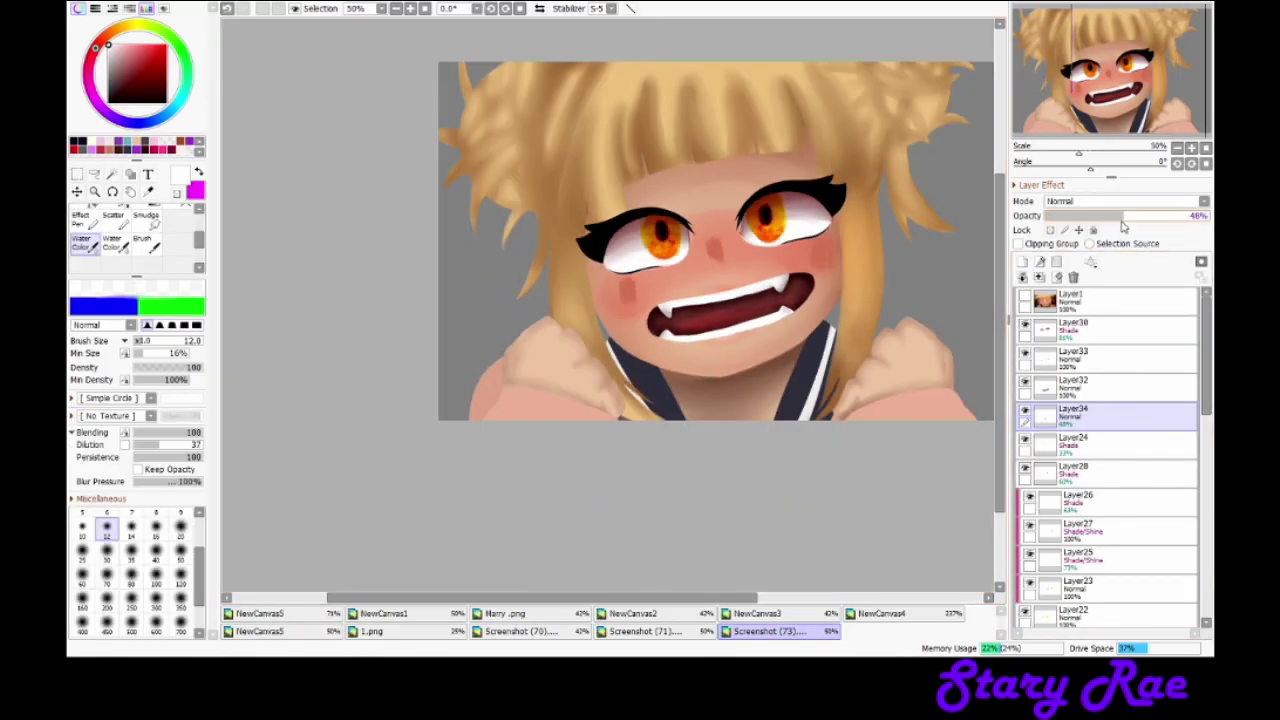
Step: Draw thin black eyebrow lines and small marks above both eyes on a new top layer with the Pencil at size 7
scroll(801, 253, up, 3)
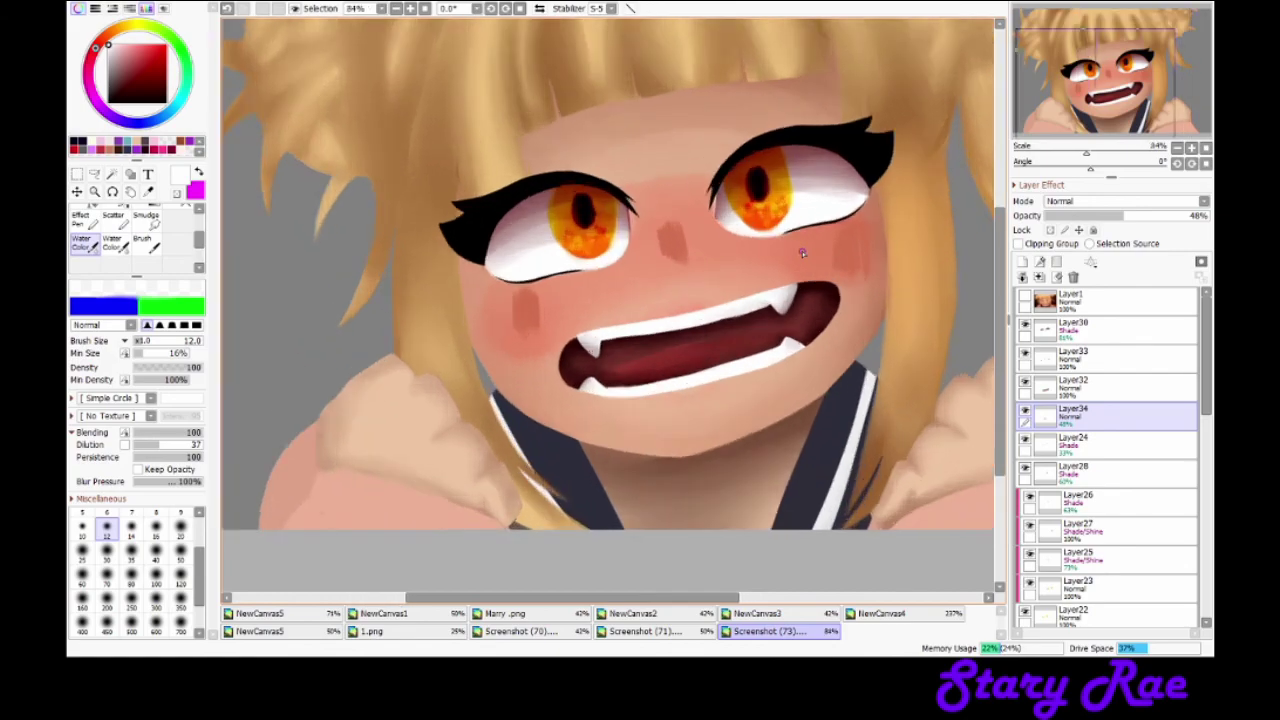
key(ctrl+shift+n)
key(b)
drag(720, 145, 700, 128)
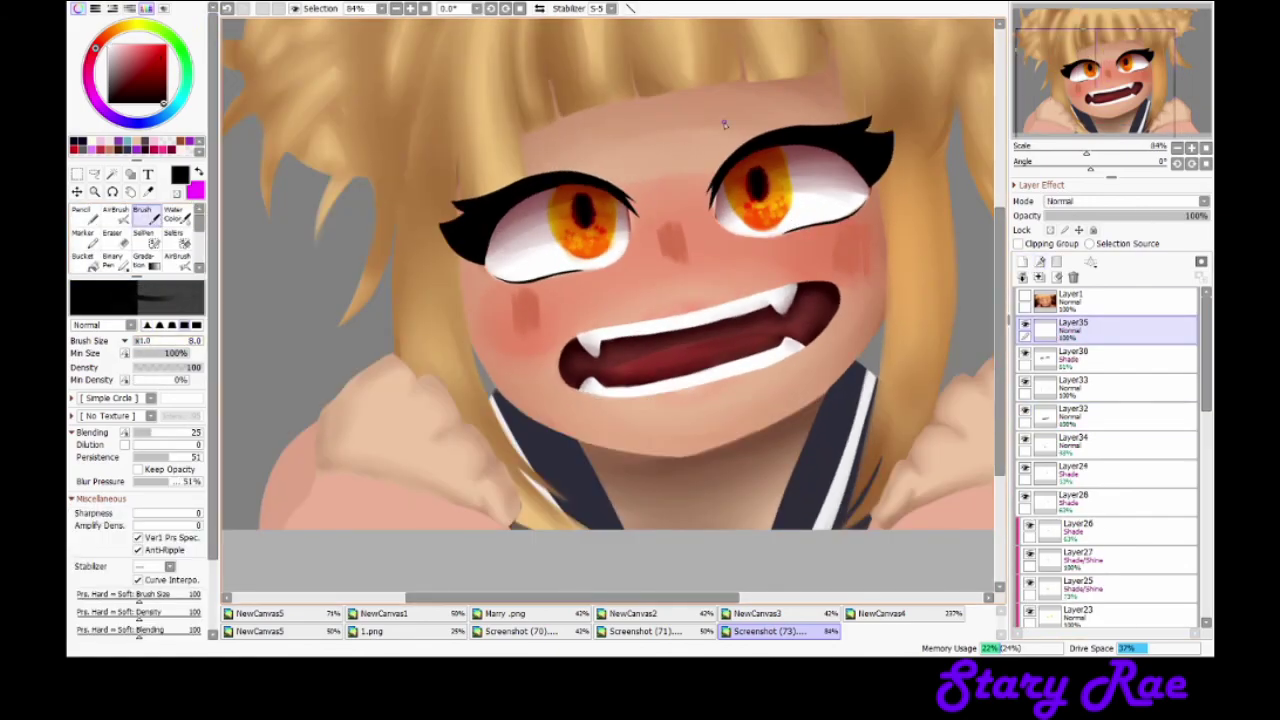
scroll(520, 142, up, 3)
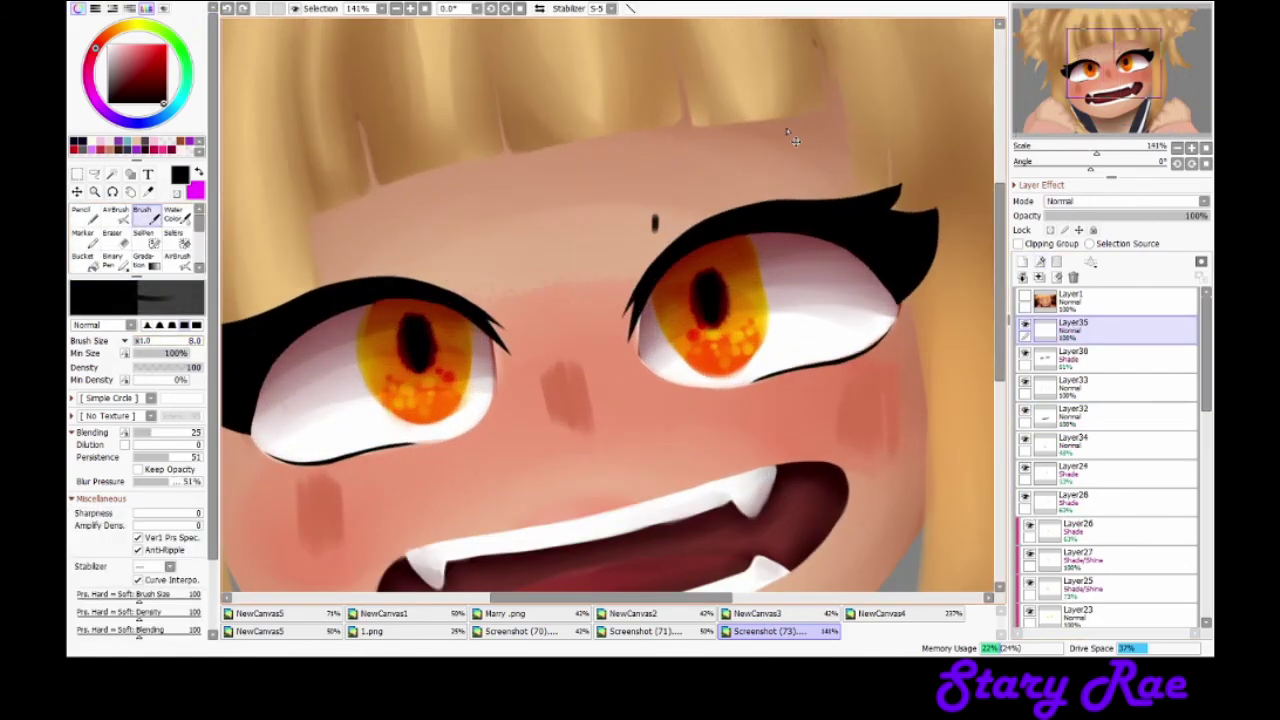
key(n)
scroll(452, 254, down, 3)
Step: Add a clipped layer above Layer7 and airbrush reddish-brown shading onto the skin at size 300
scroll(1110, 450, down, 5)
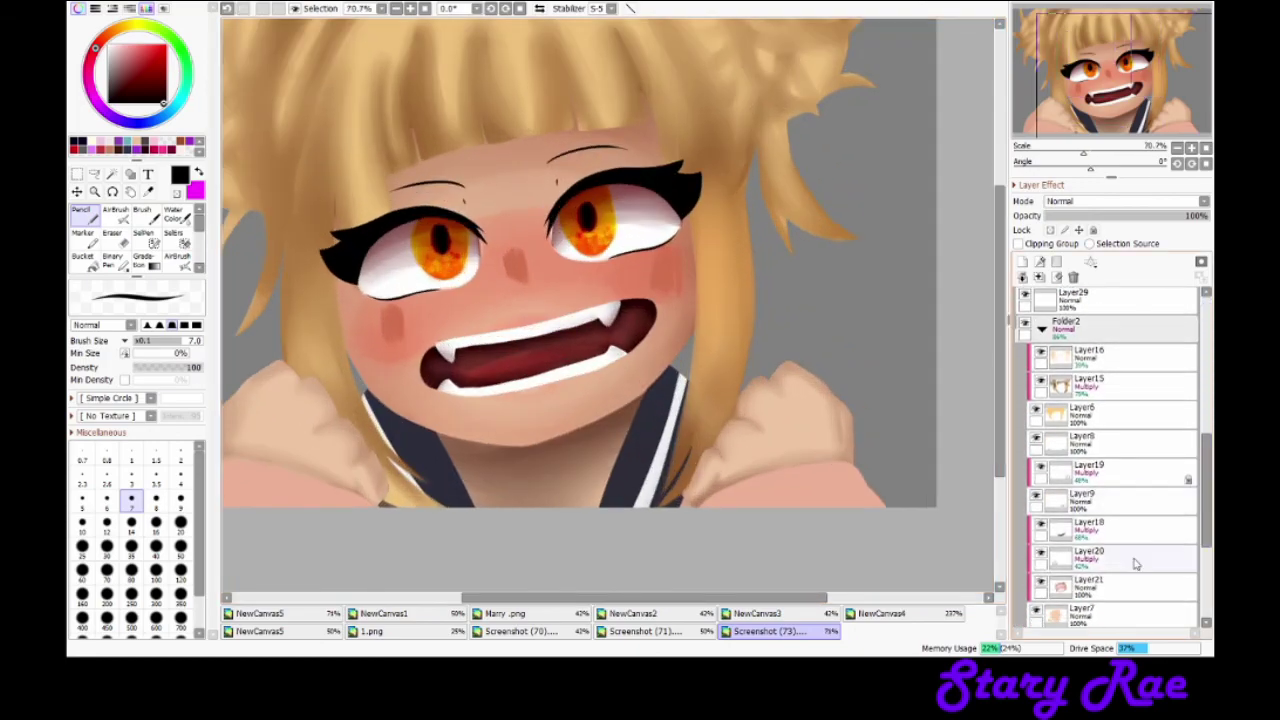
key(ctrl+shift+n)
click(1018, 243)
click(150, 65)
click(115, 210)
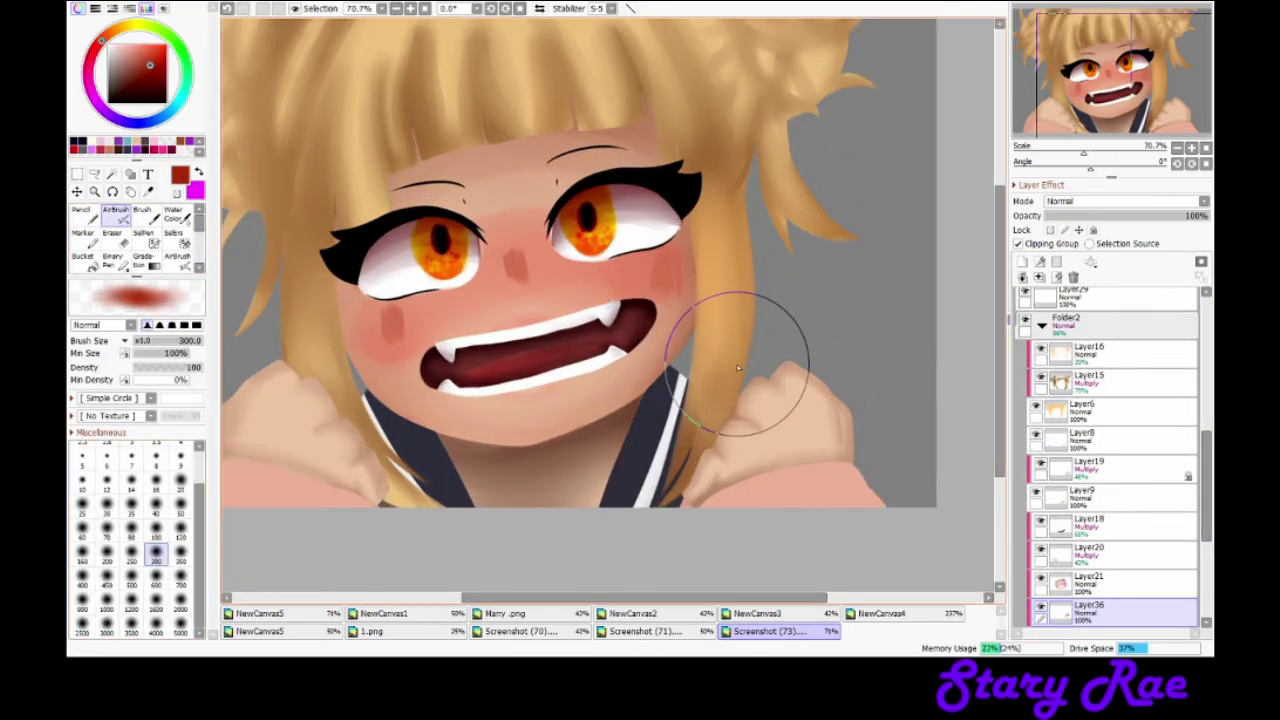
Step: Switch Layer19 and Layer20 to Shade mode and recolor the hand shading reddish brown with the AirBrush at size 300
click(1110, 580)
click(1090, 466)
click(1042, 468)
click(1042, 468)
click(1042, 468)
click(1090, 553)
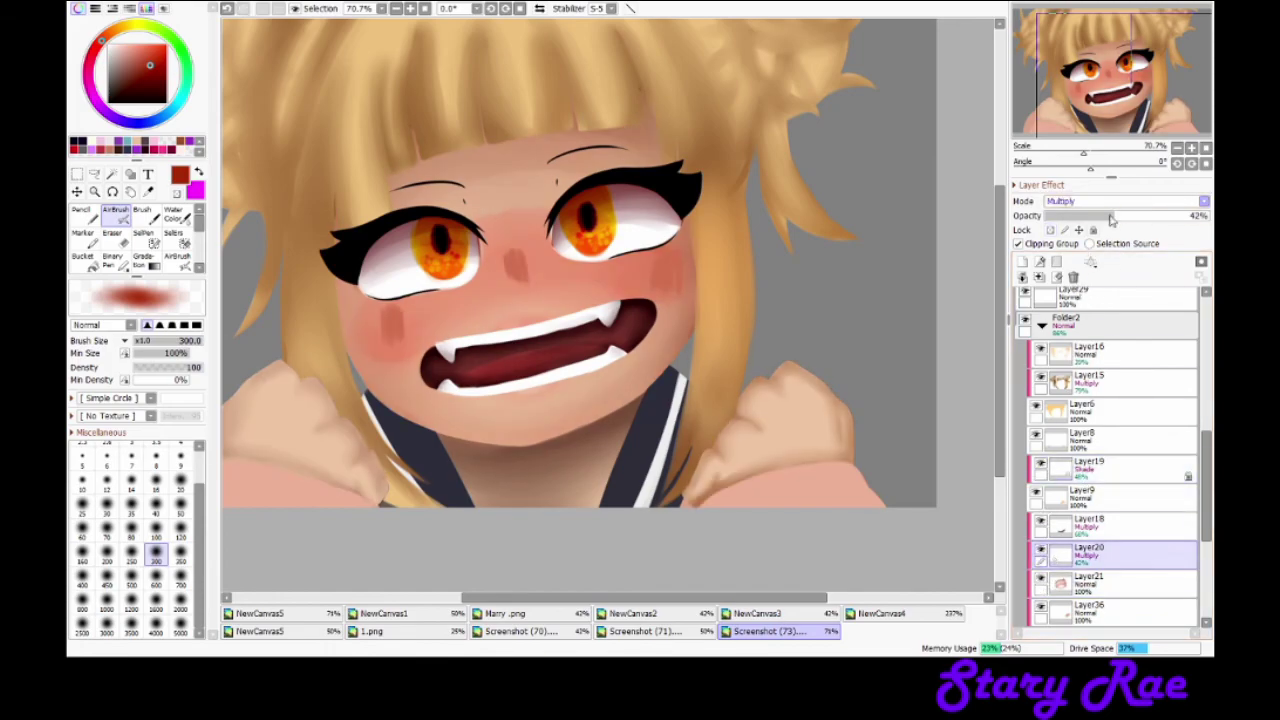
drag(1066, 622, 1090, 466)
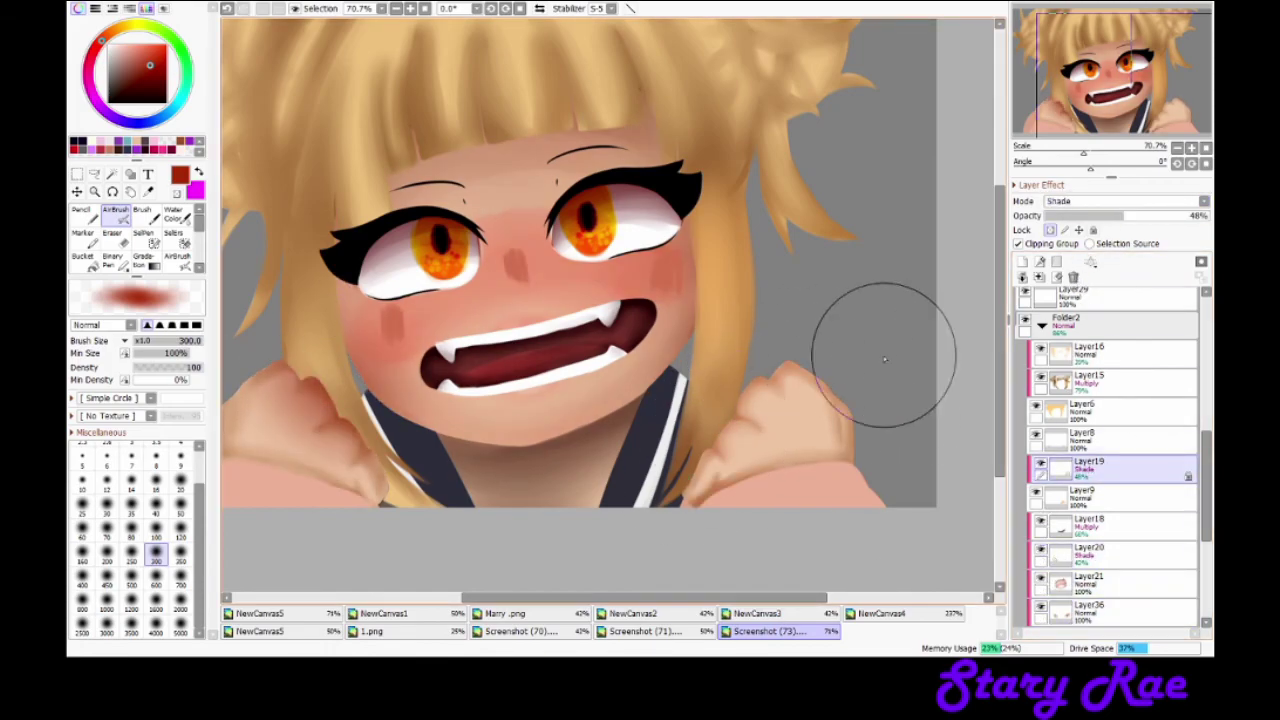
Step: Deepen the reddish shading on the hands on a new clipped layer above Layer19, blending with Water Color at size 45
scroll(314, 257, down, 1)
key(c)
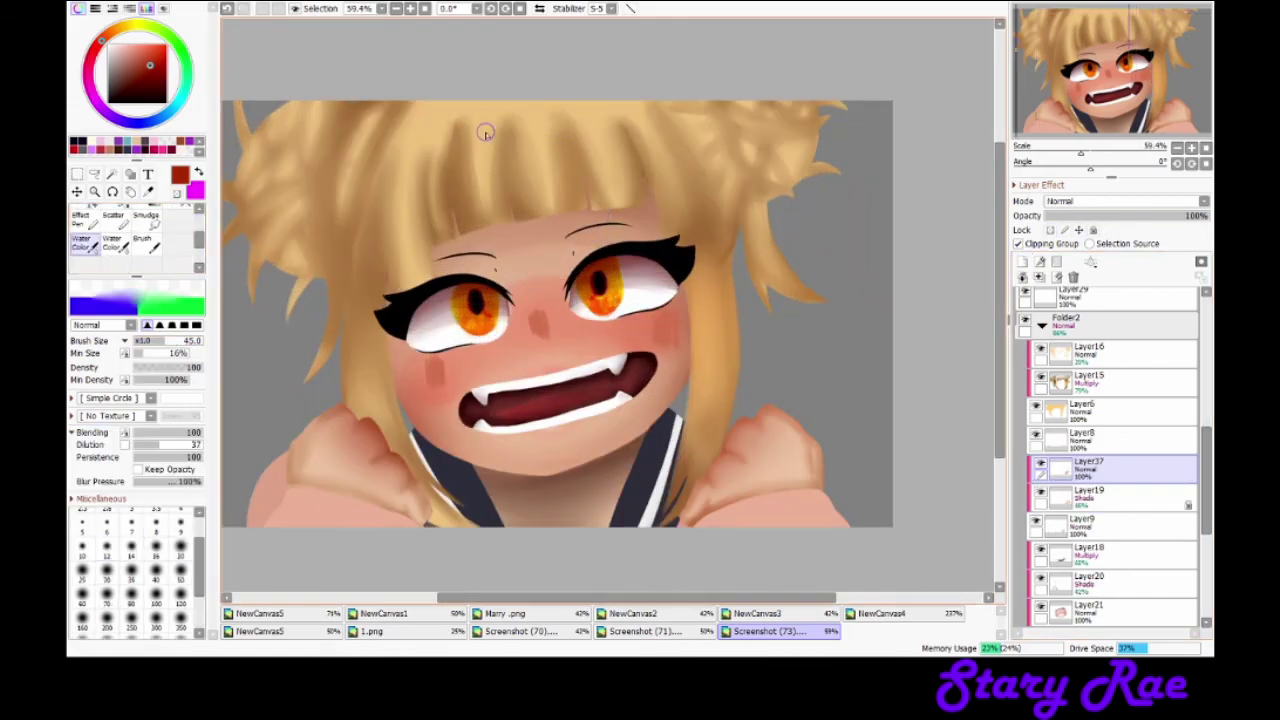
ctrl+shift+click(371, 220)
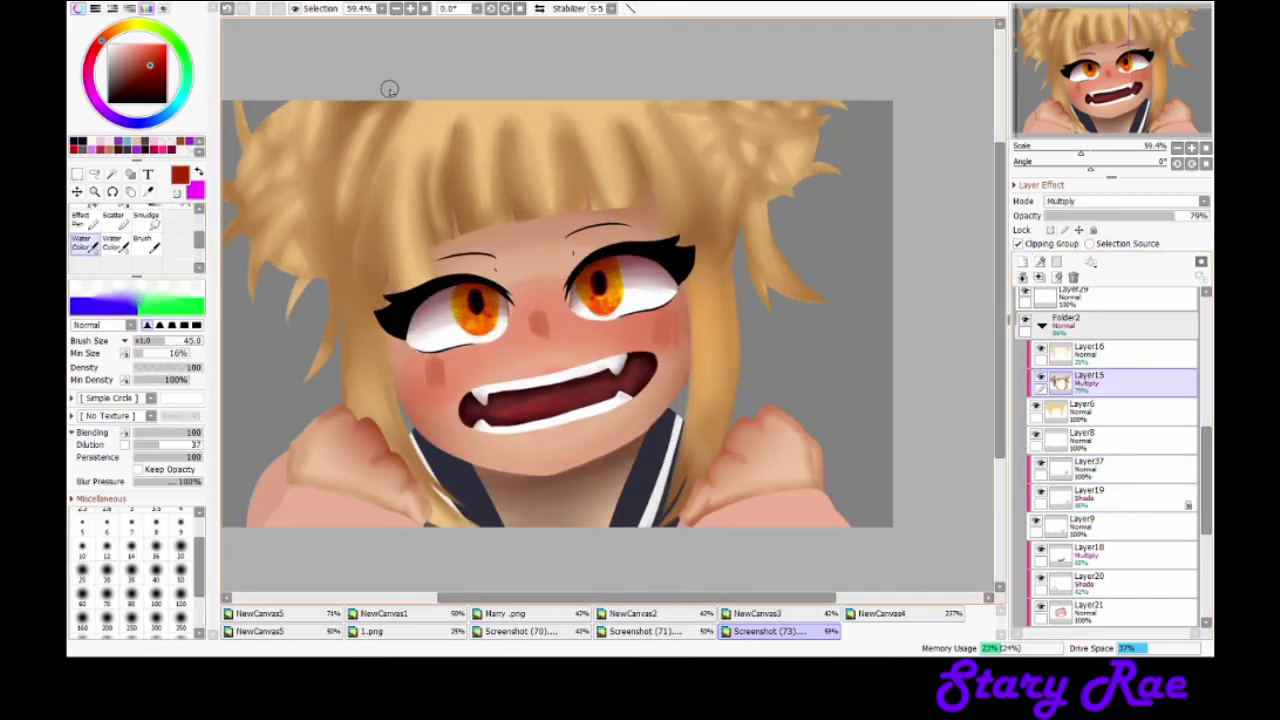
Step: Create a new clipped layer for the collar shading and place it above Layer12
drag(351, 246, 245, 164)
scroll(1100, 450, down, 3)
click(1037, 500)
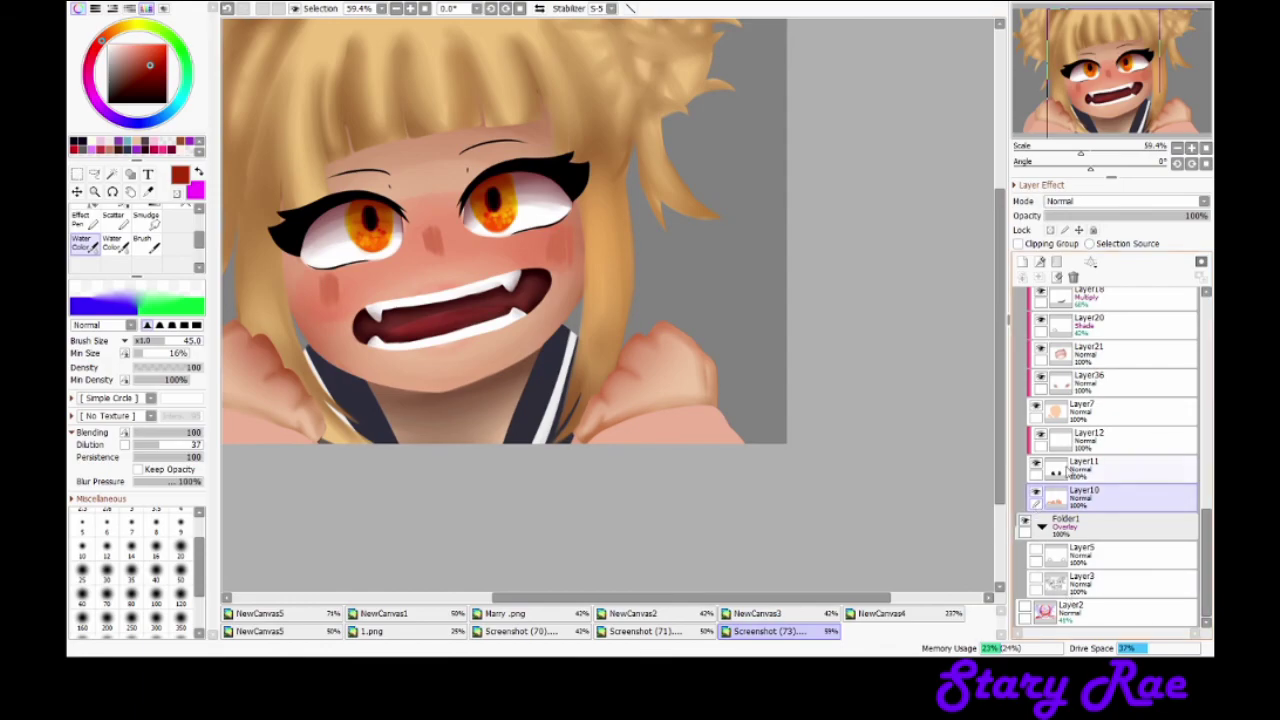
click(1062, 465)
key(ctrl+shift+n)
key(ctrl+alt+g)
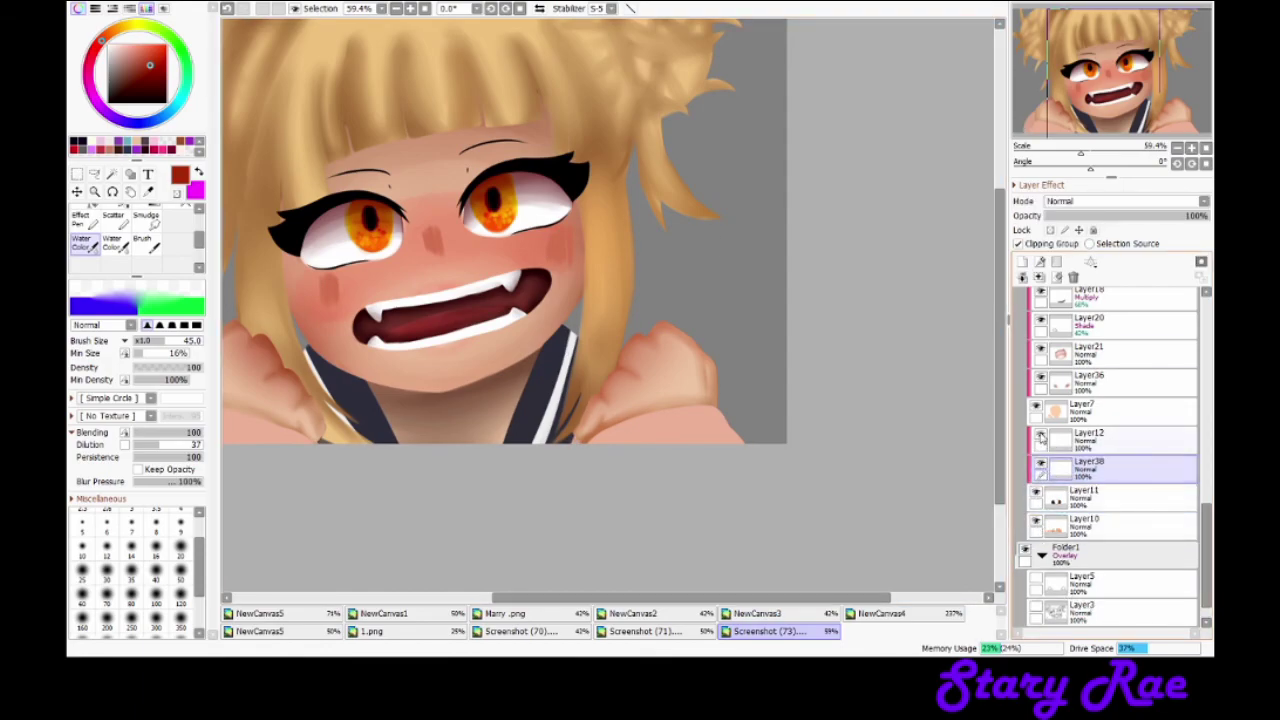
drag(1040, 437, 1040, 435)
Step: Paint black shadows along both collar edges with the Brush at size 23 and blend them with Water Color at size 45
key(b)
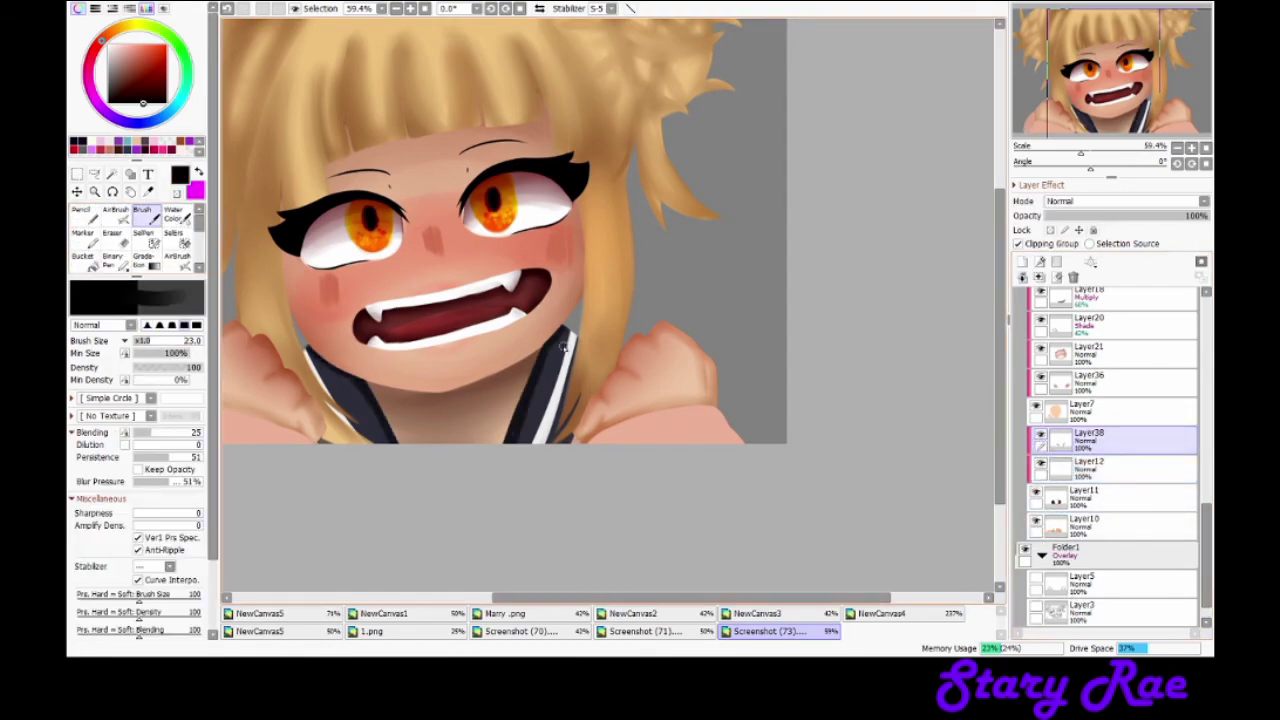
drag(306, 355, 360, 430)
key(w)
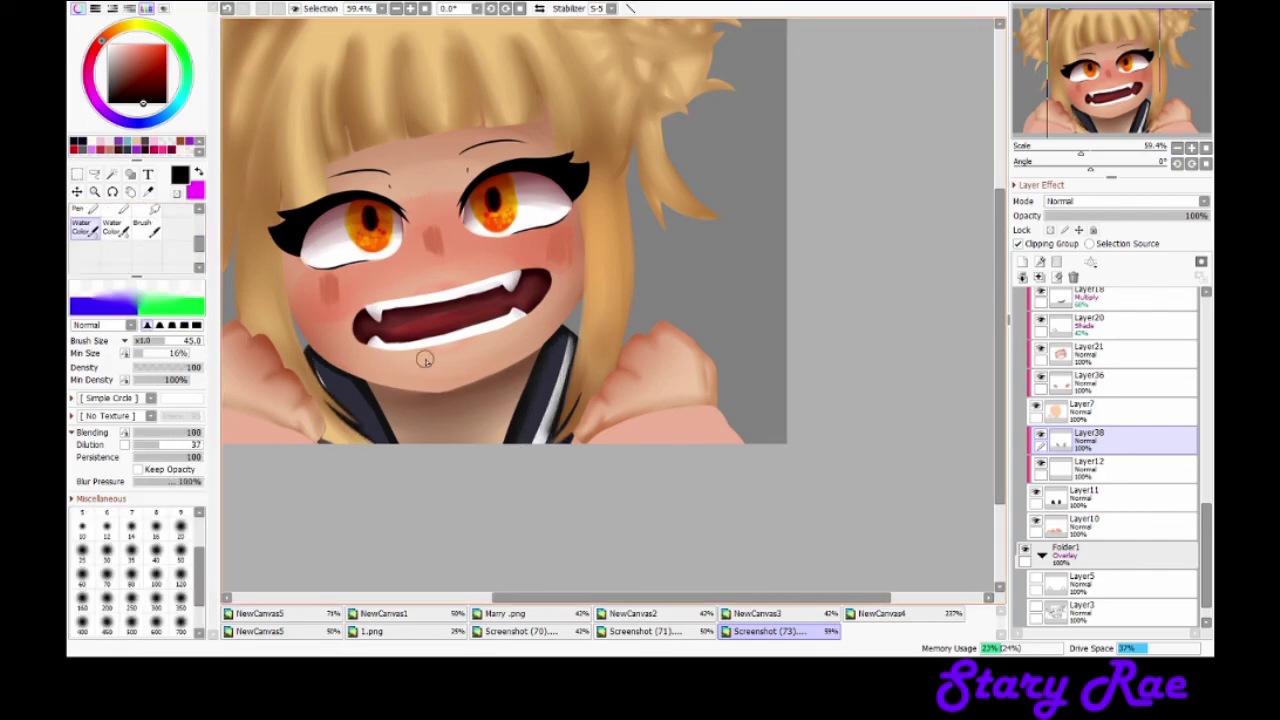
Step: Set the collar shading on Layer38 to Shade mode at 11% opacity
click(1125, 201)
click(1100, 269)
drag(1190, 215, 1087, 222)
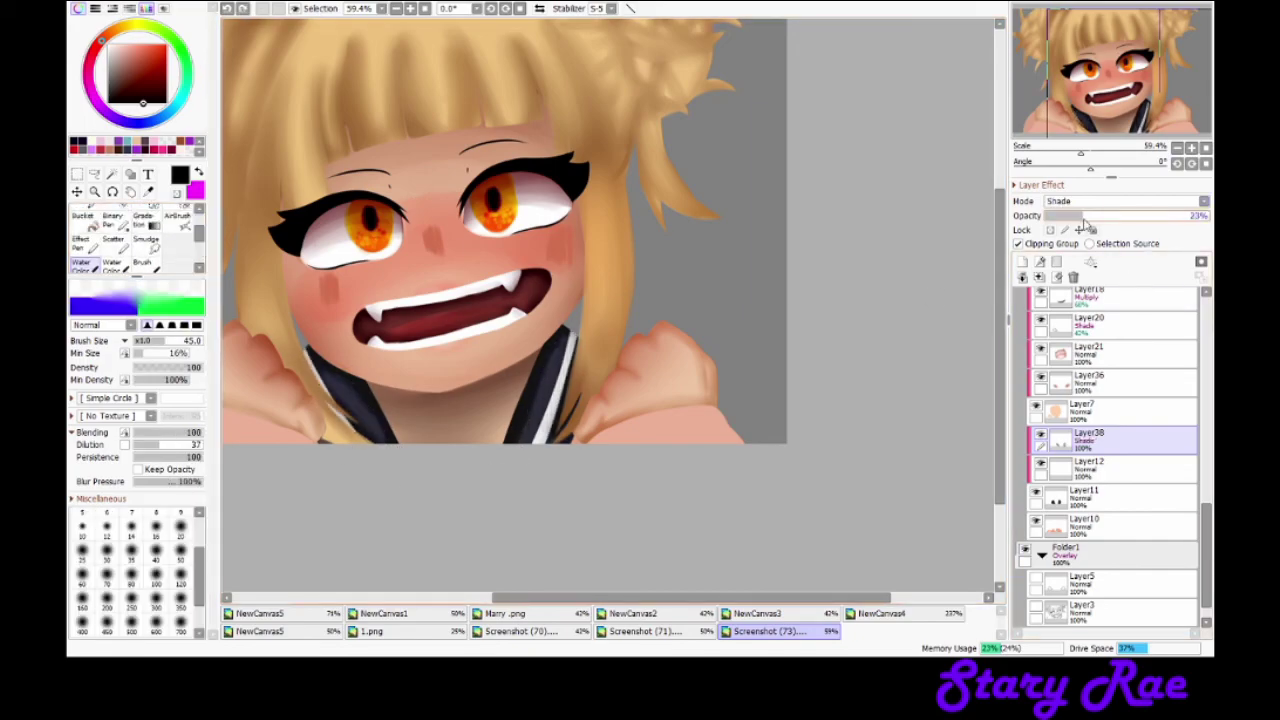
Step: Paint brown shading along the left sleeve on a new layer clipped to Layer10 and blend it with Water Color at size 45
scroll(600, 250, up, 3)
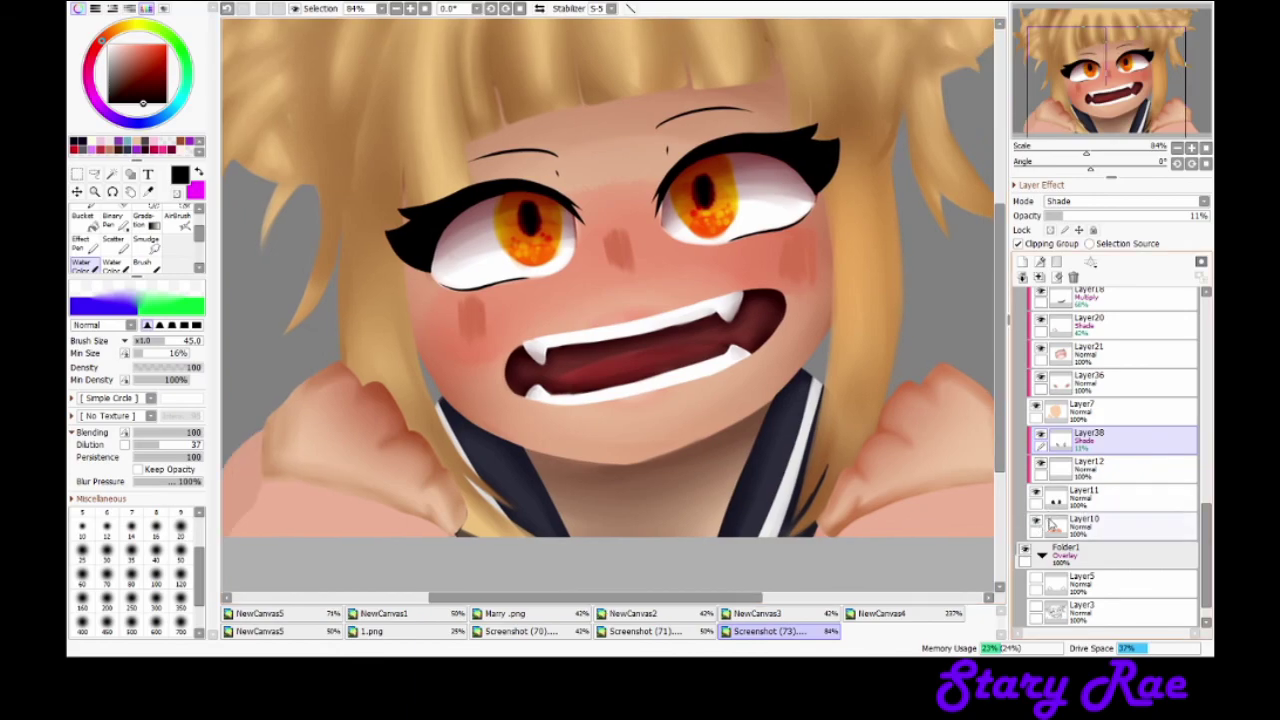
click(1085, 525)
click(1021, 277)
click(142, 262)
scroll(140, 238, up, 3)
mouse_move(636, 597)
mouse_down()
mouse_move(572, 608)
mouse_move(612, 606)
mouse_up()
scroll(140, 240, down, 2)
click(84, 262)
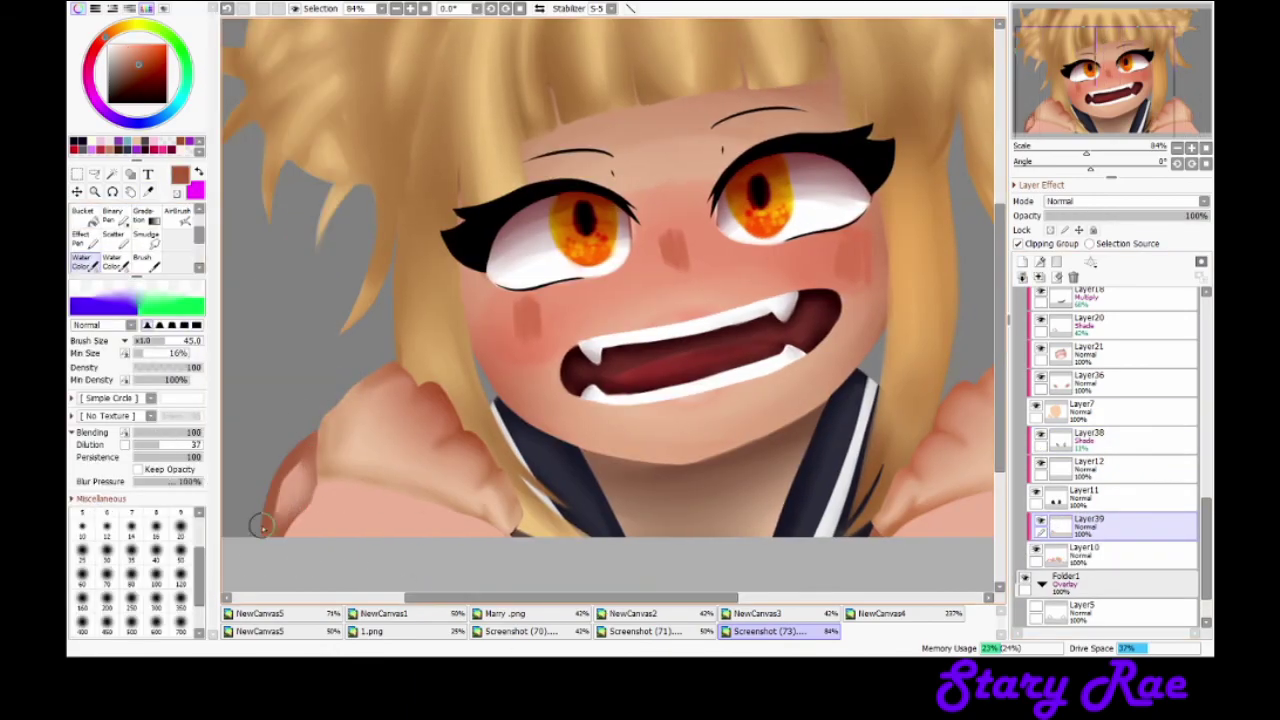
click(142, 262)
Step: Restore Layer39 to 100% opacity and paint black shading along the left sleeve's outer edge
scroll(140, 238, up, 3)
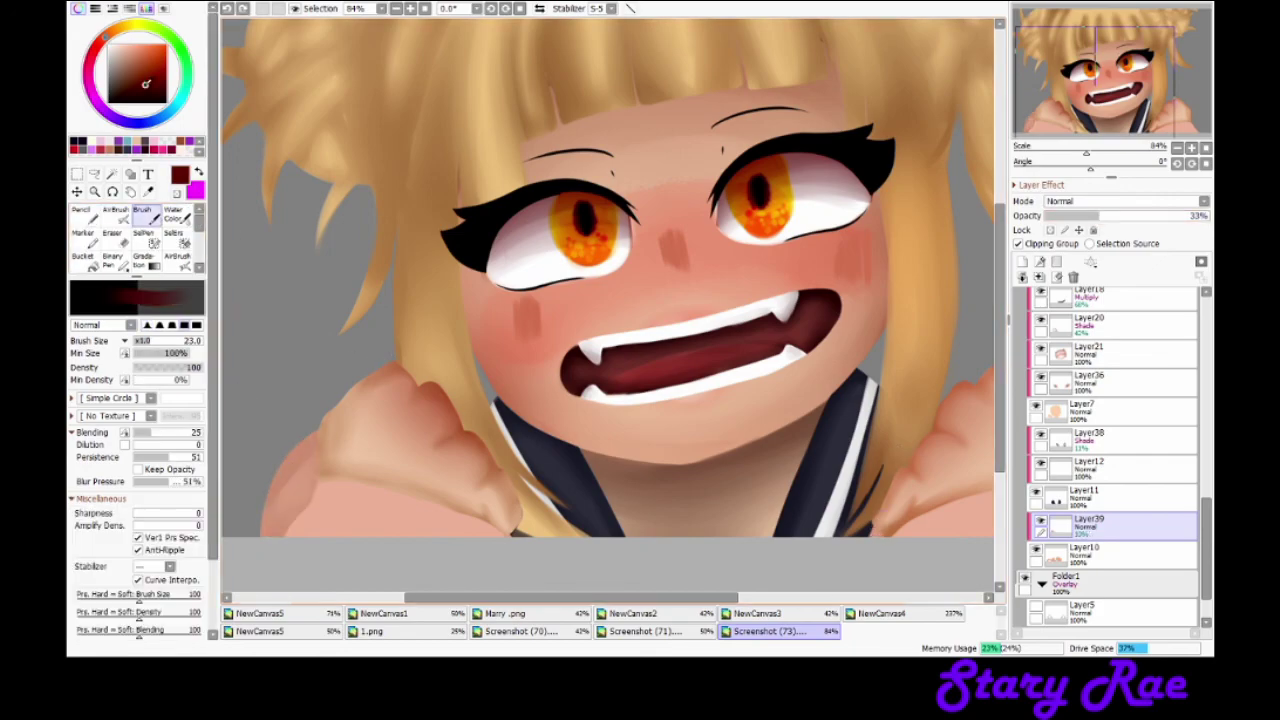
click(135, 94)
click(84, 214)
click(74, 141)
drag(1100, 215, 1205, 215)
key(v)
drag(310, 440, 263, 533)
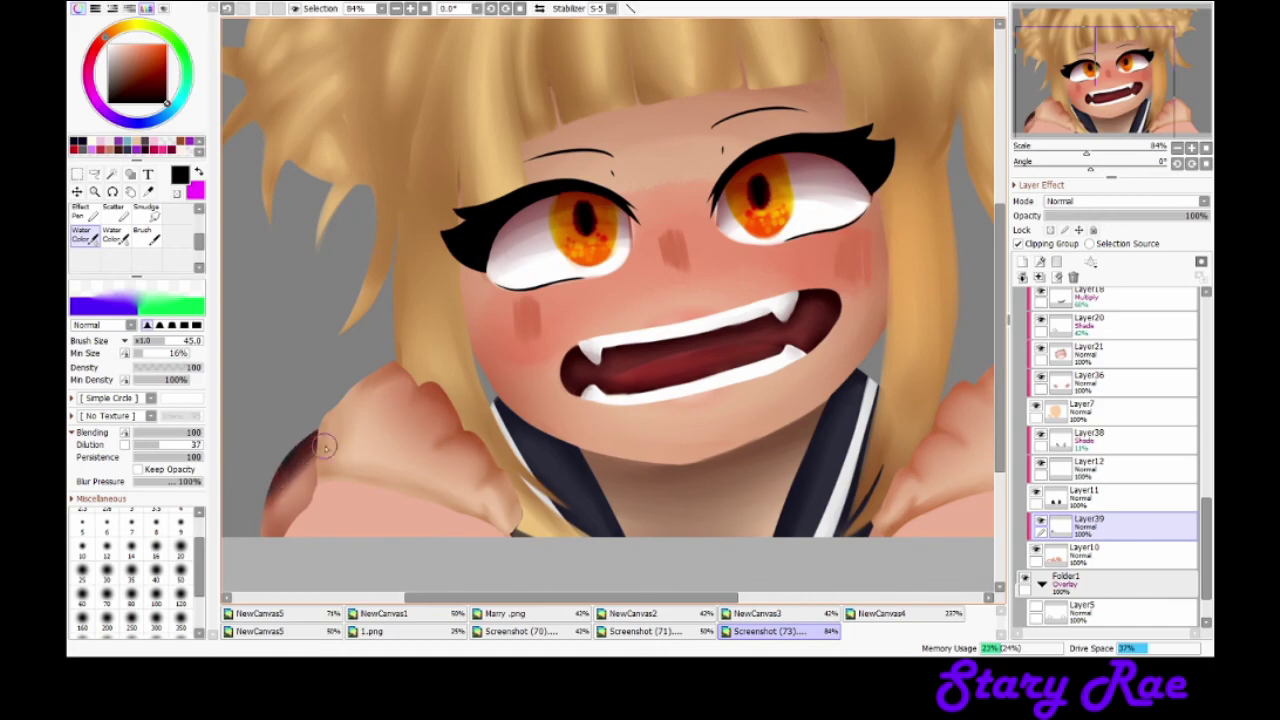
Step: Soften the black shading on the left sleeve, finishing with Water Color at size 45
key(e)
drag(310, 450, 275, 513)
key(v)
scroll(553, 511, down, 3)
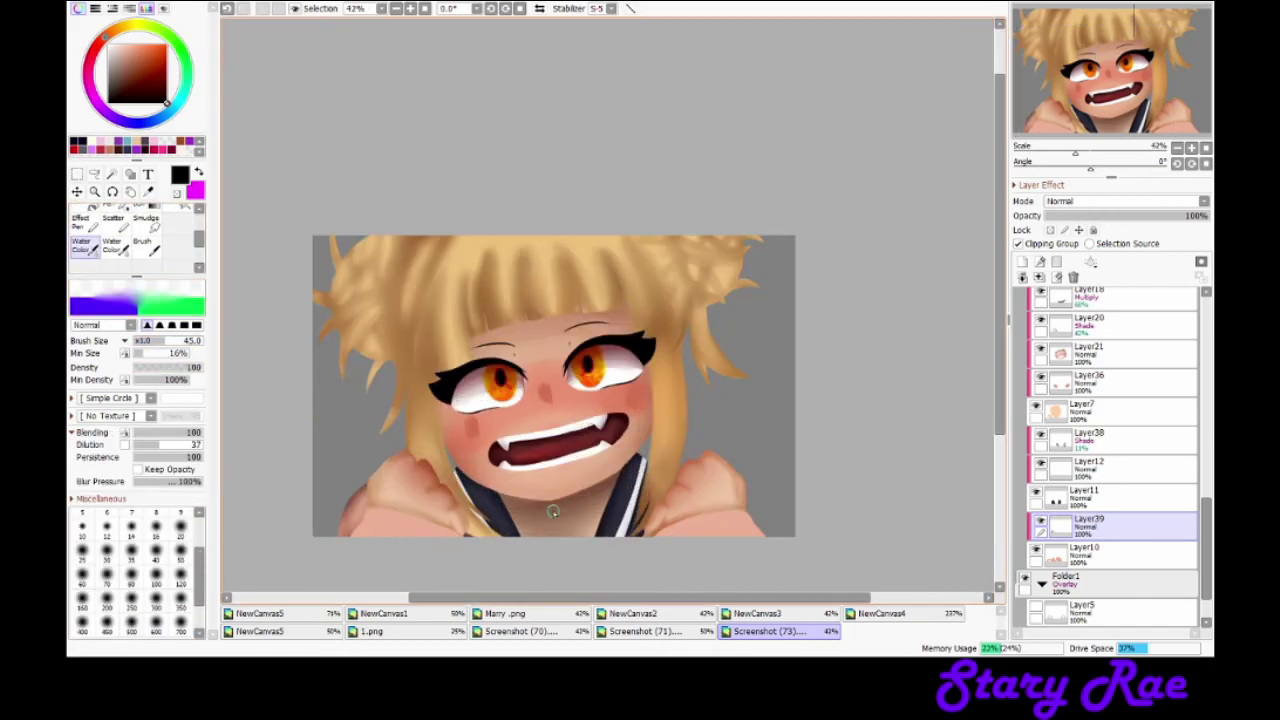
Step: Draw dark red ribbing on both cuffs on a new layer clipped to Layer8 with the size 12 Brush, and blend it with Water Color
scroll(1110, 450, up, 6)
click(1090, 480)
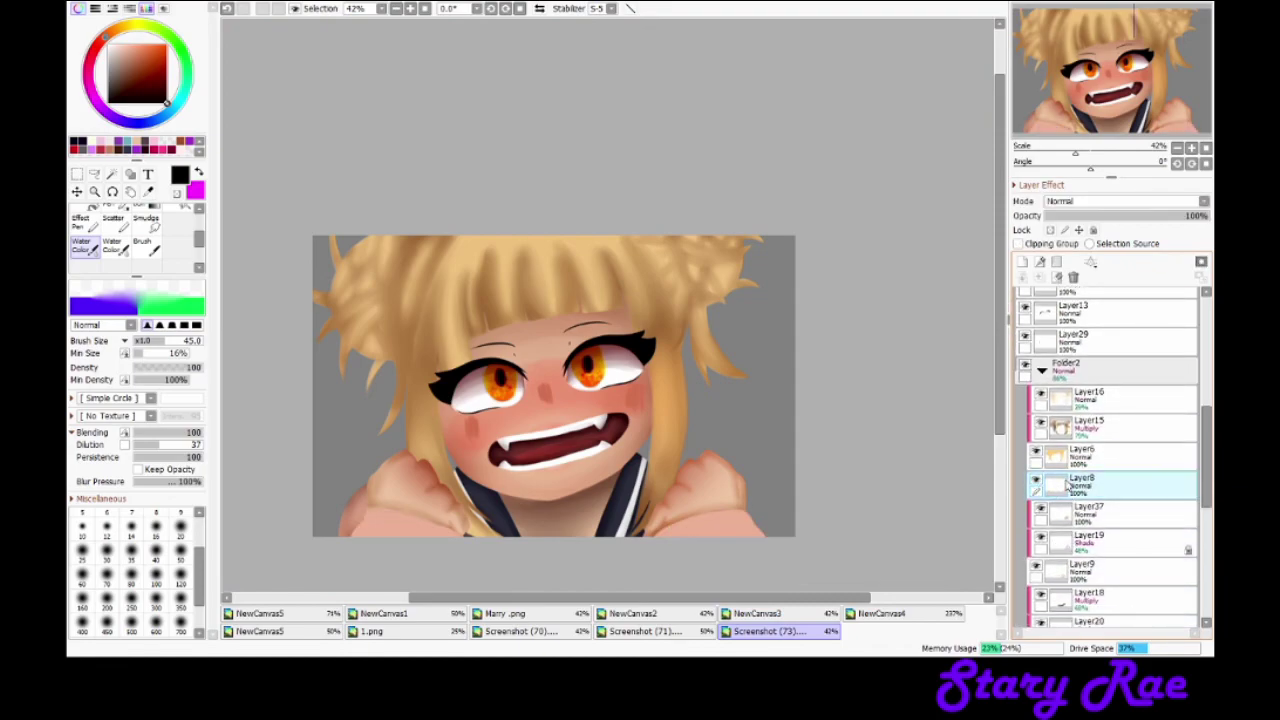
click(140, 77)
click(142, 212)
click(1018, 243)
drag(655, 522, 765, 535)
mouse_move(370, 512)
mouse_down()
mouse_move(348, 538)
mouse_move(440, 530)
mouse_up()
click(148, 74)
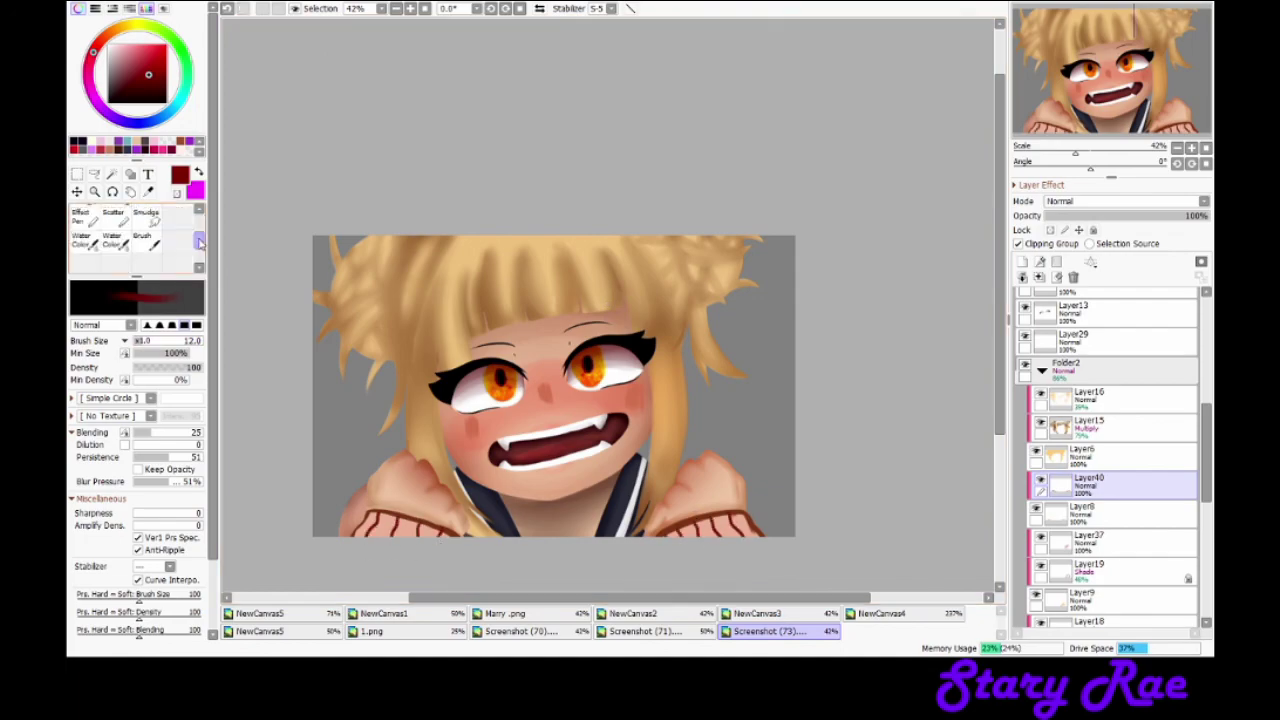
key(v)
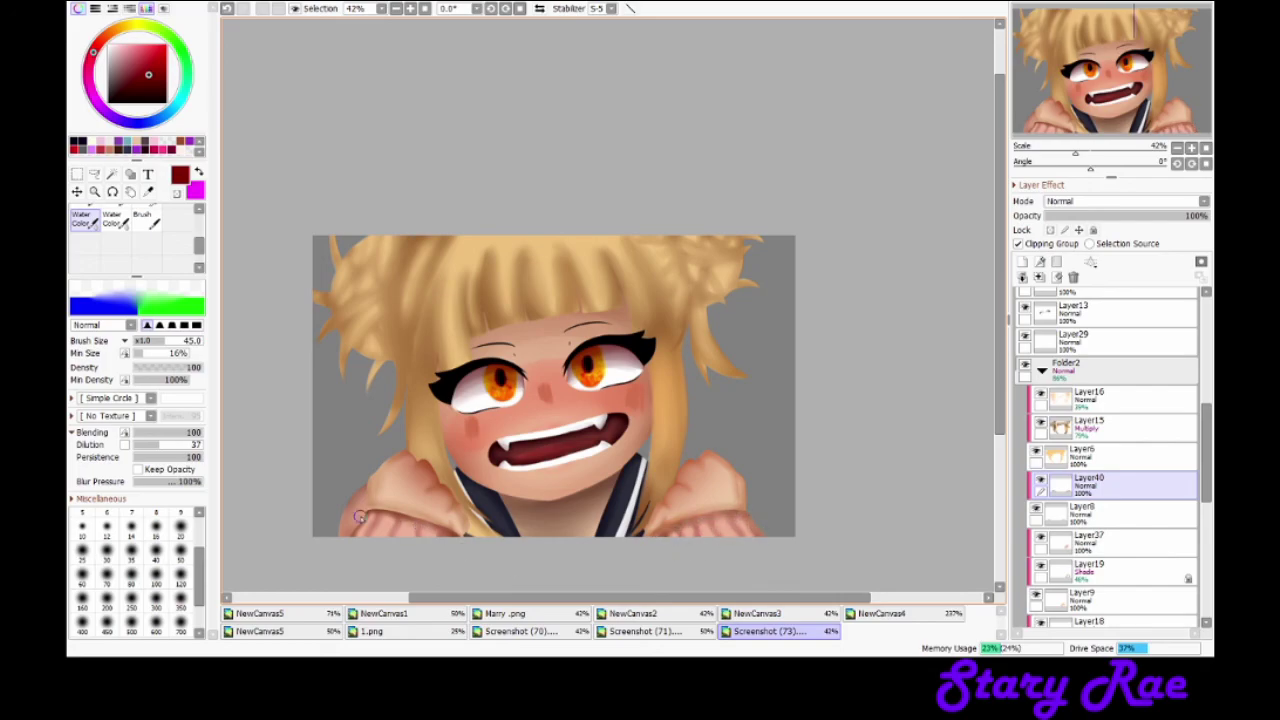
Step: Add white highlights to the eyes on a new layer below Layer30 and set it to Shine at 47% opacity
key(n)
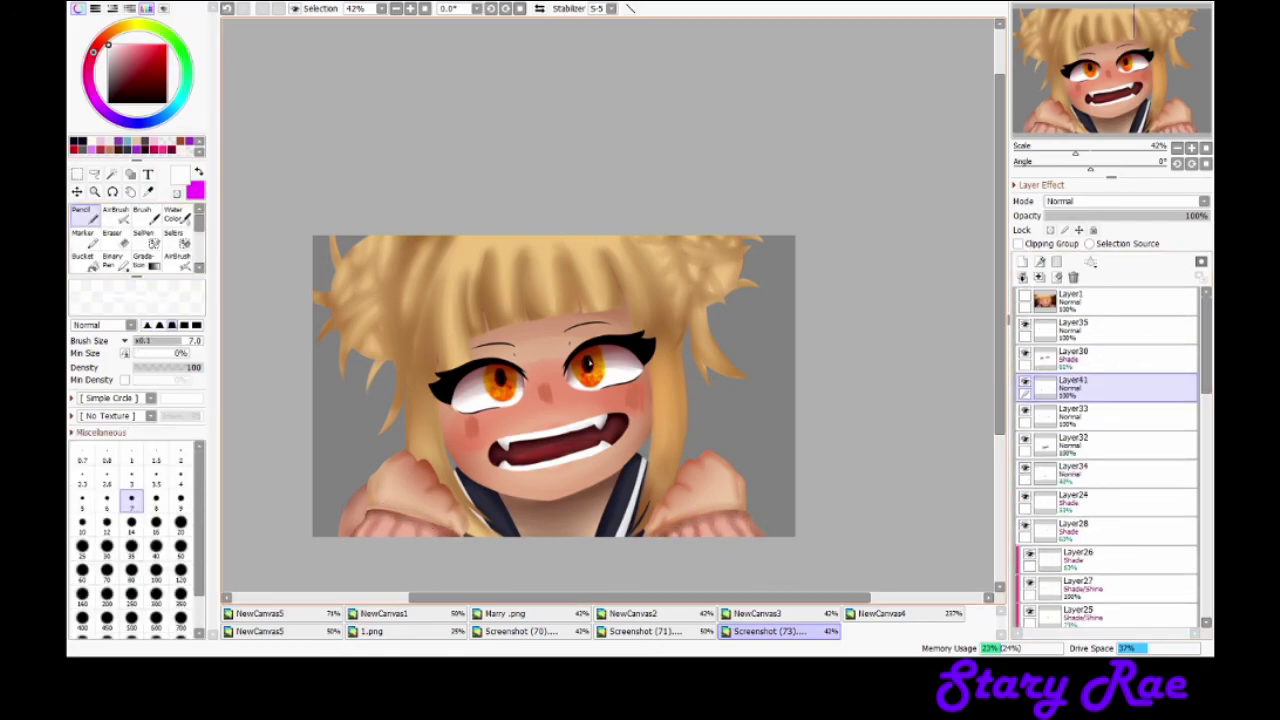
click(117, 212)
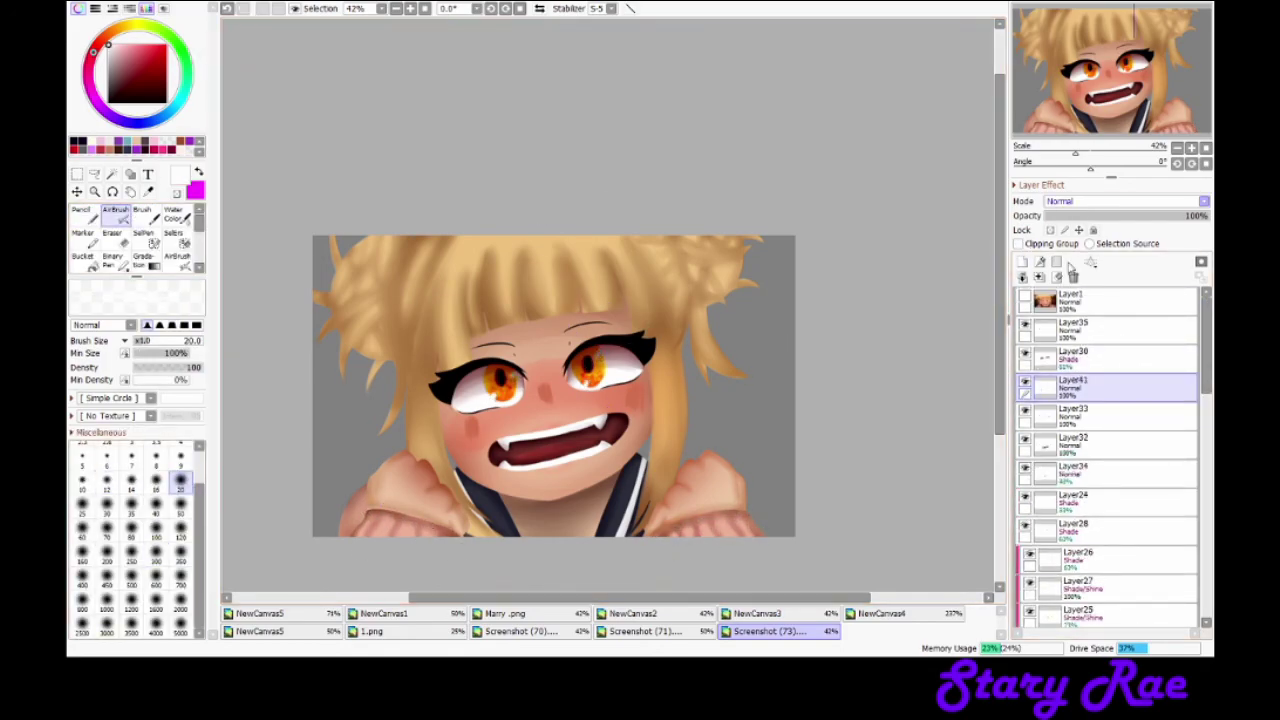
drag(1130, 218, 1208, 216)
drag(1062, 47, 1072, 40)
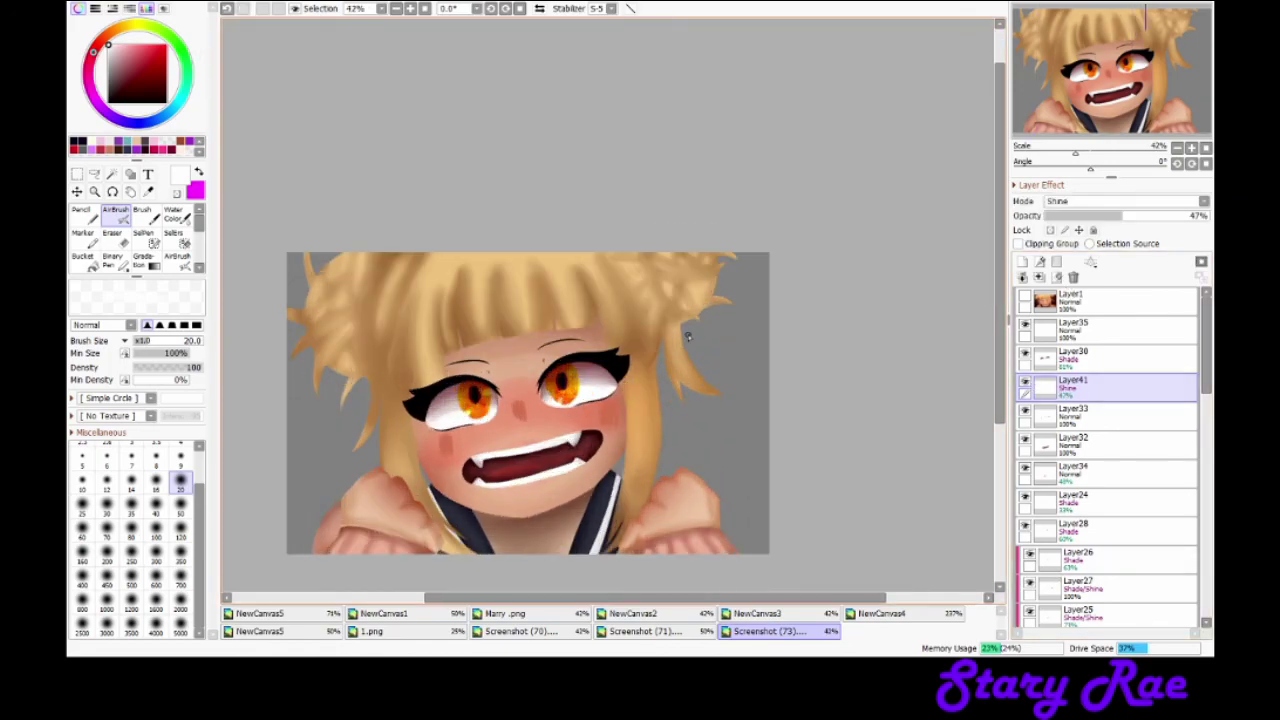
Step: Airbrush white highlights over the hair, face and hands on a new top layer at size 40 and set it to Shine at 23% opacity
scroll(1072, 40, down, 1)
click(1022, 261)
click(155, 510)
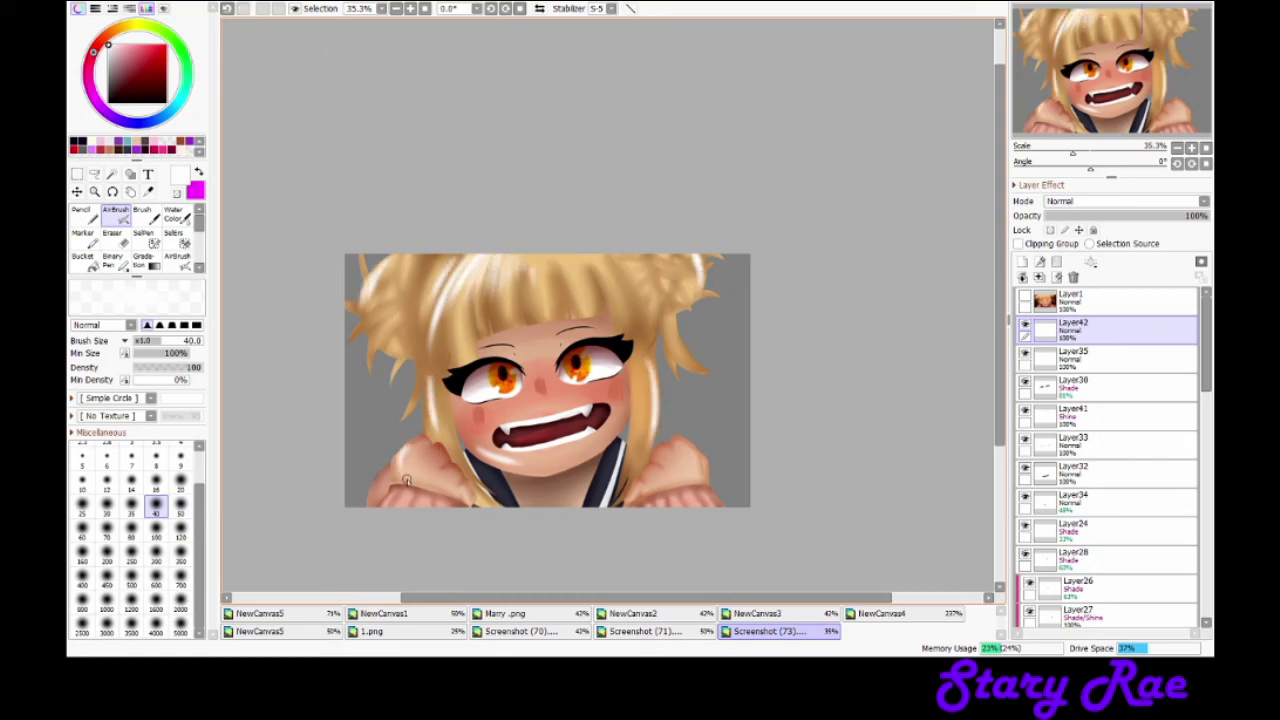
click(1125, 201)
click(1110, 262)
drag(1208, 216, 1085, 216)
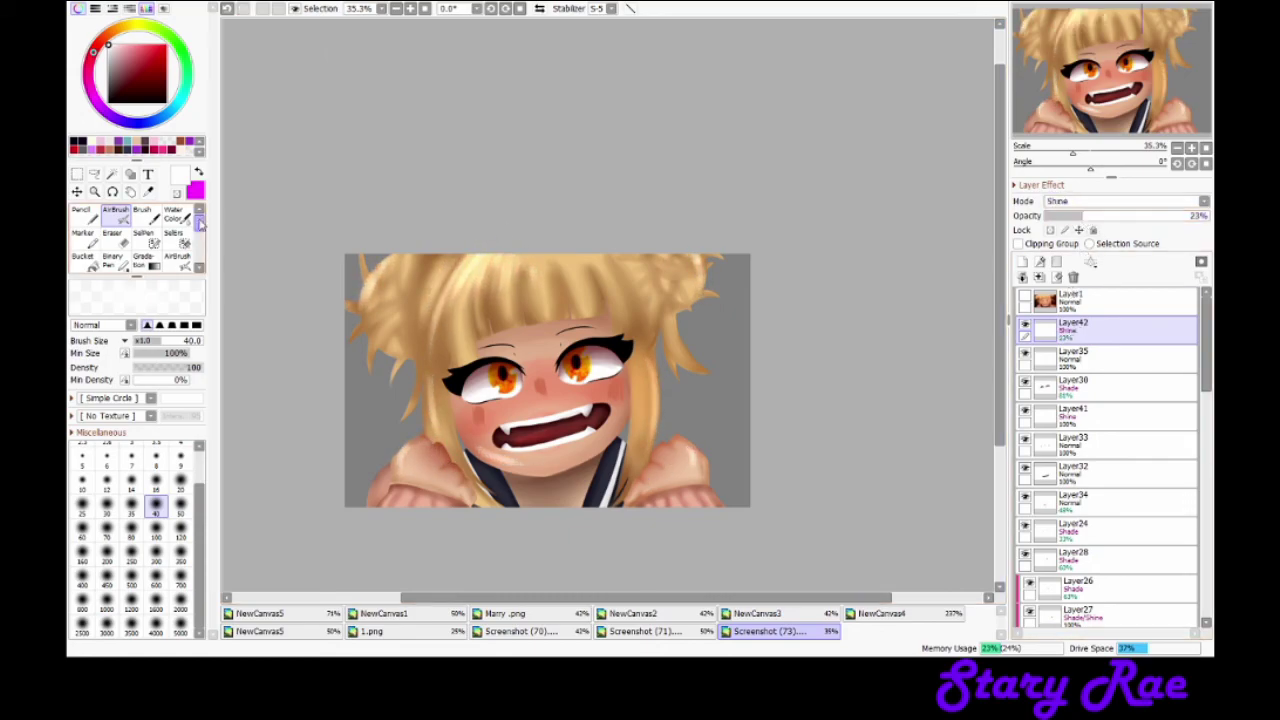
key(c)
scroll(618, 466, up, 1)
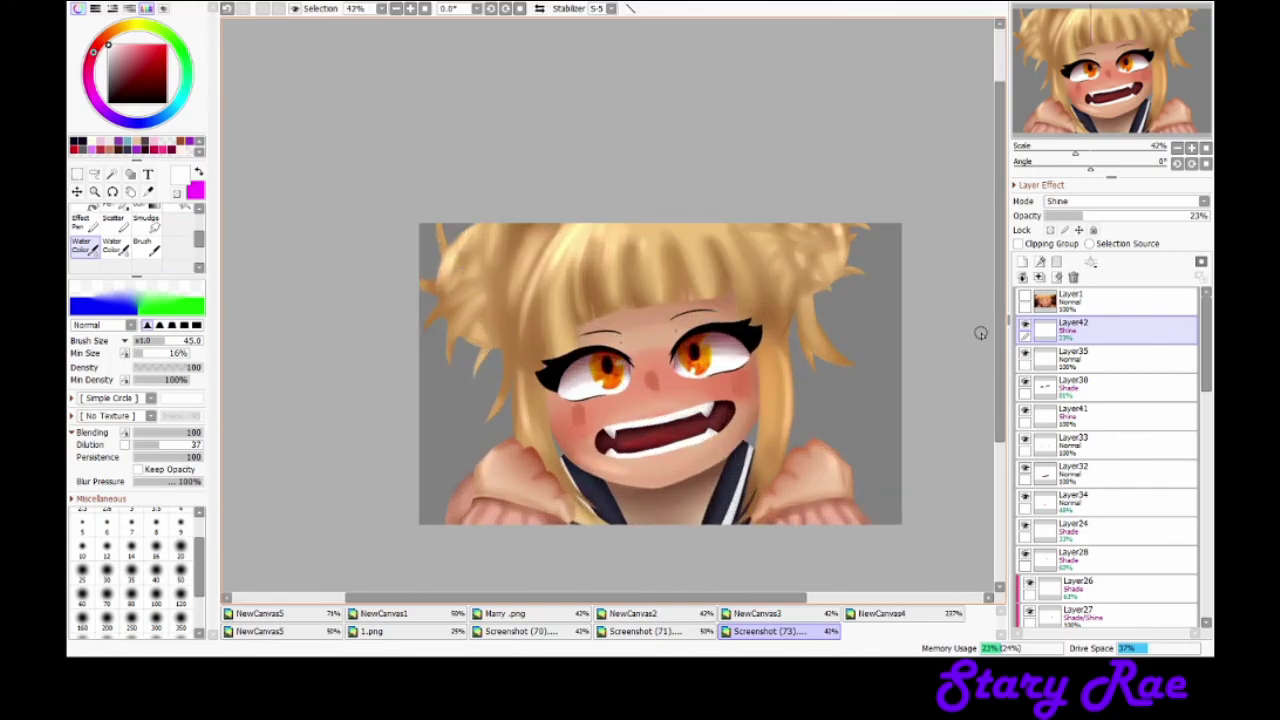
Step: Add the title "Himiko Toga" in dark red bold italic text at 250 px and move its layer to the top of the stack
click(147, 174)
click(451, 440)
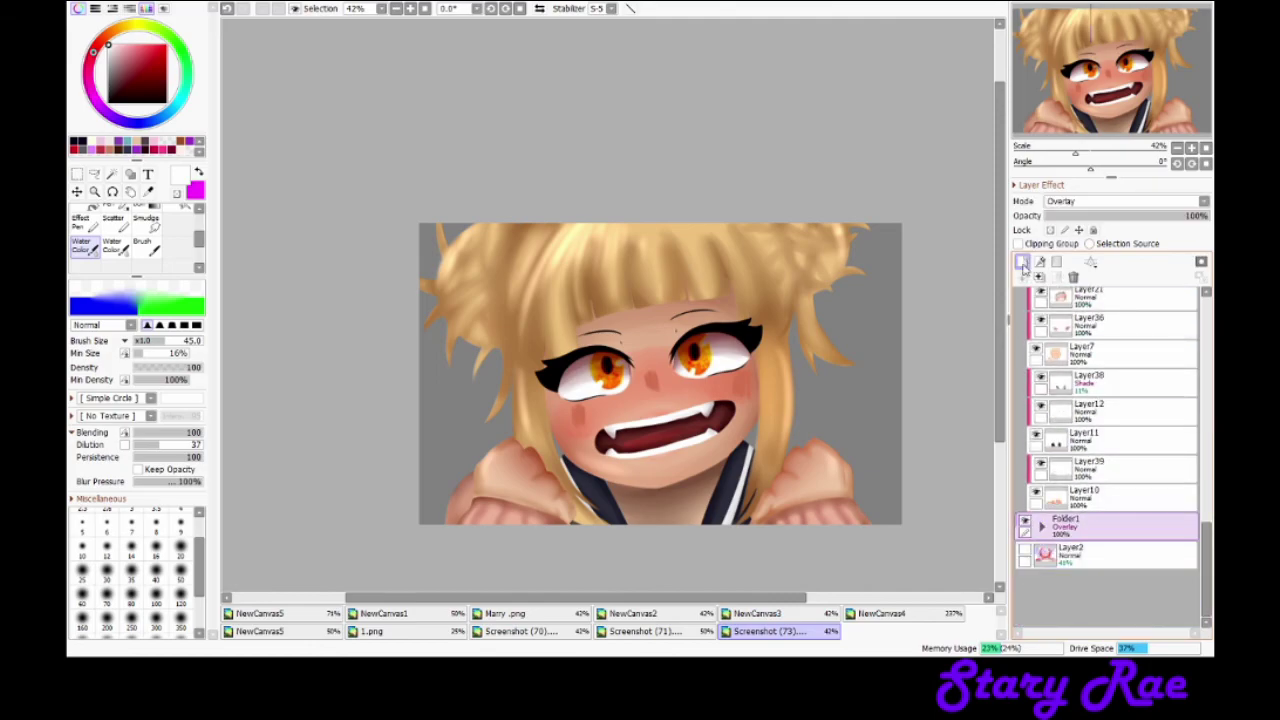
text(Ca)
click(165, 70)
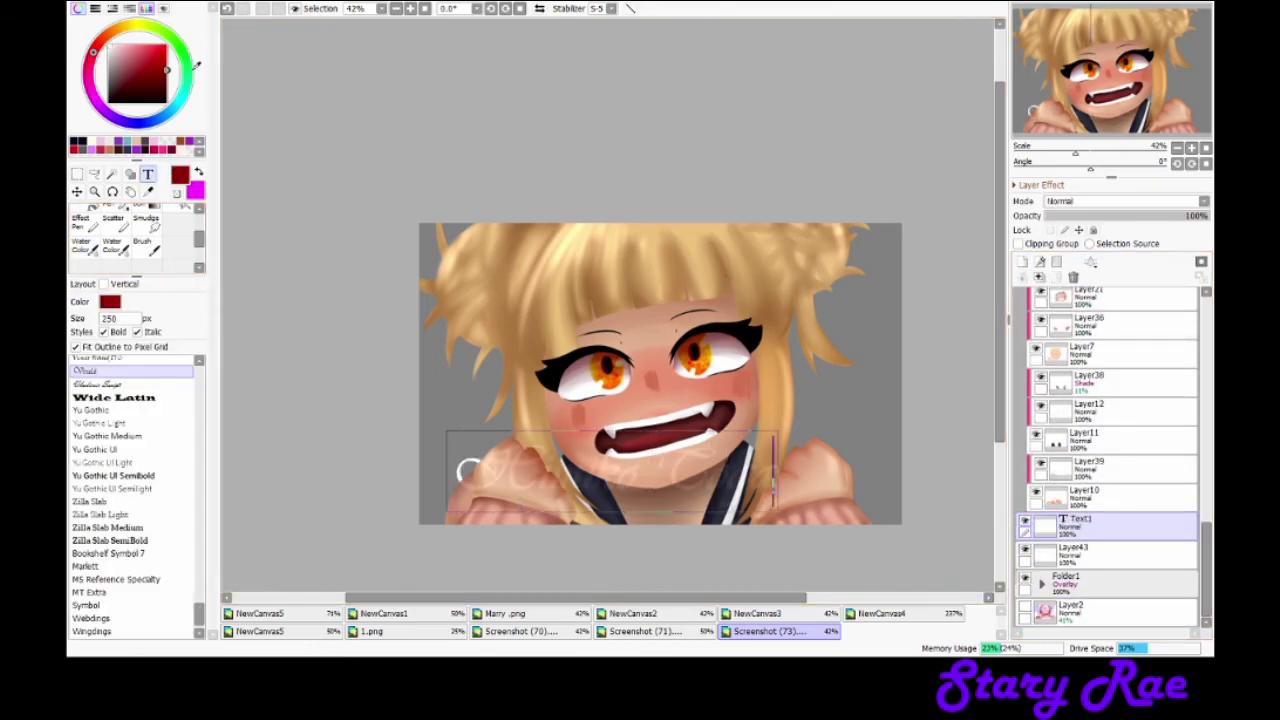
click(113, 397)
scroll(130, 445, down, 1)
drag(1080, 524, 1080, 296)
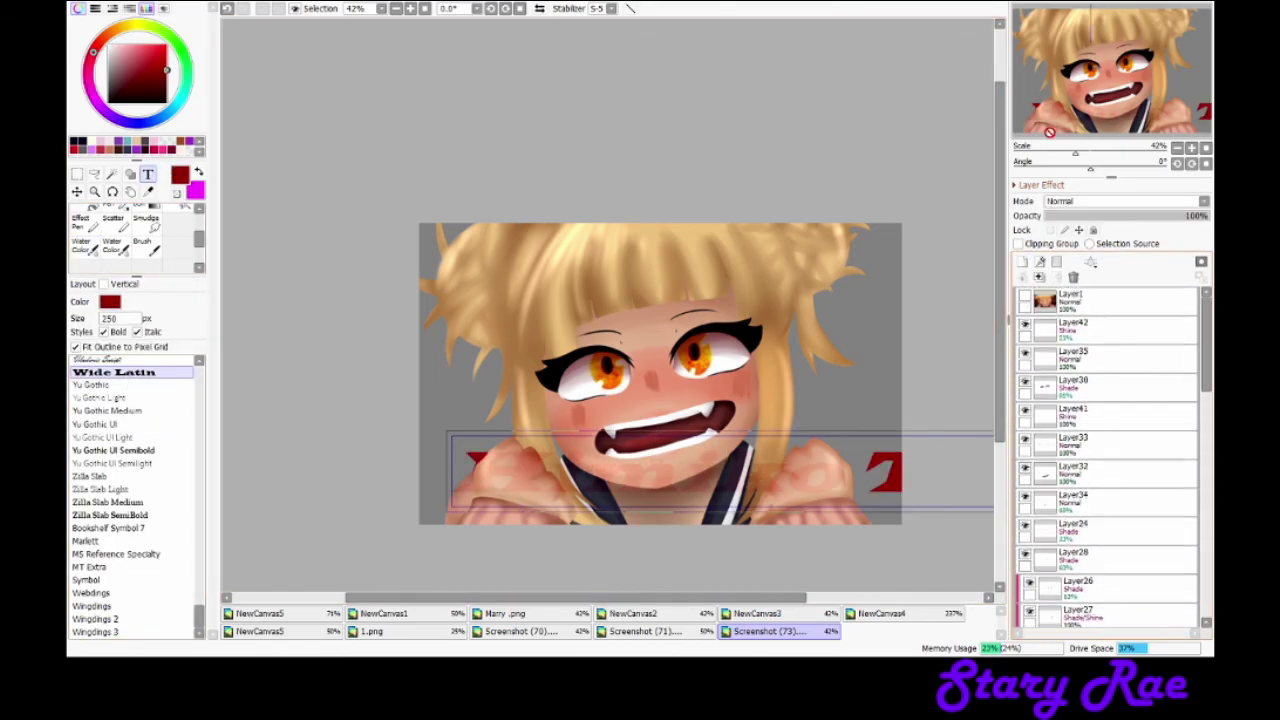
text(Himiko Toga)
click(115, 465)
Step: Try several decorative fonts on the "Himiko Toga" title and settle on Viner Hand ITC
scroll(115, 465, up, 20)
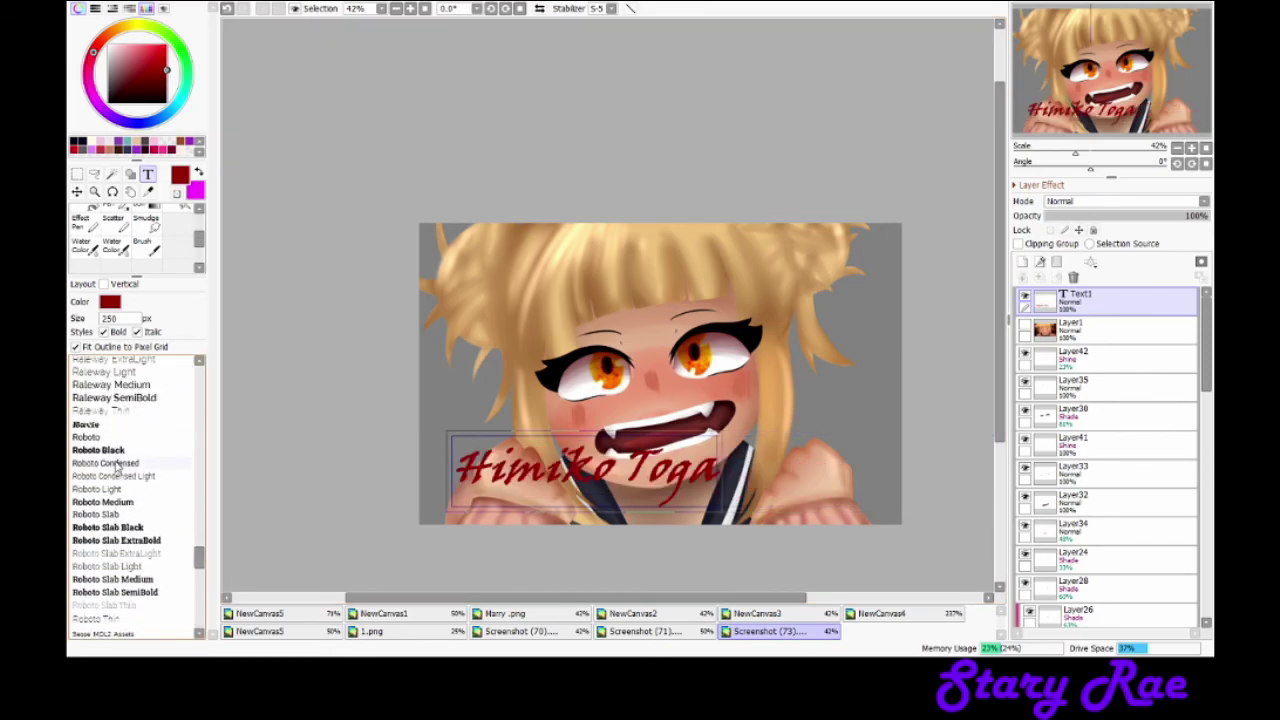
click(97, 403)
scroll(97, 403, up, 3)
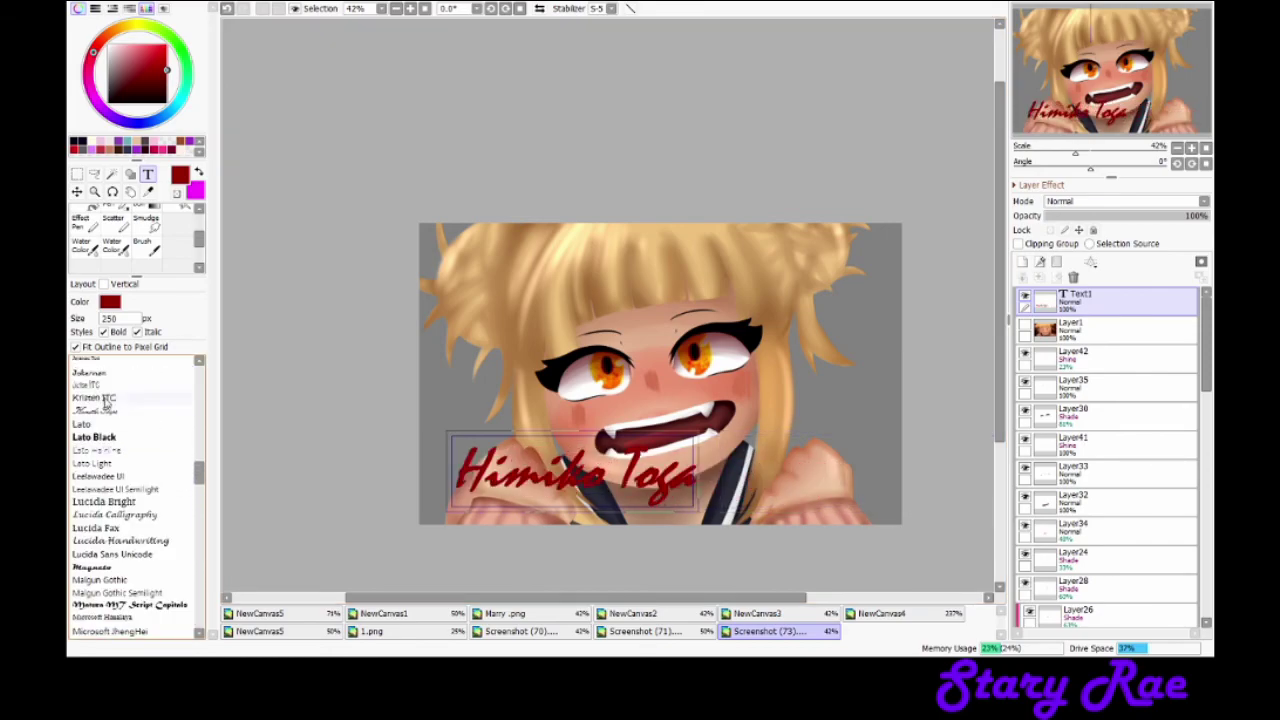
click(126, 417)
scroll(126, 417, up, 8)
click(94, 529)
scroll(98, 527, up, 10)
scroll(97, 527, down, 10)
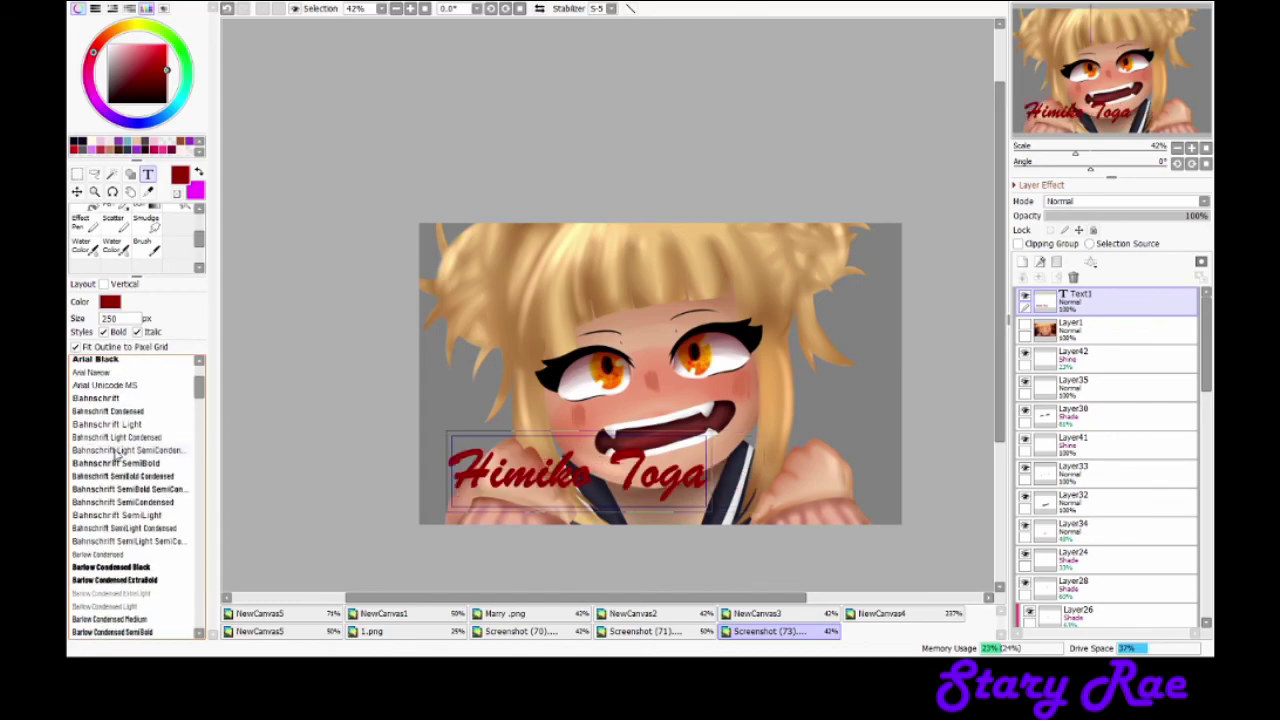
click(100, 531)
scroll(110, 550, down, 1)
scroll(112, 556, down, 15)
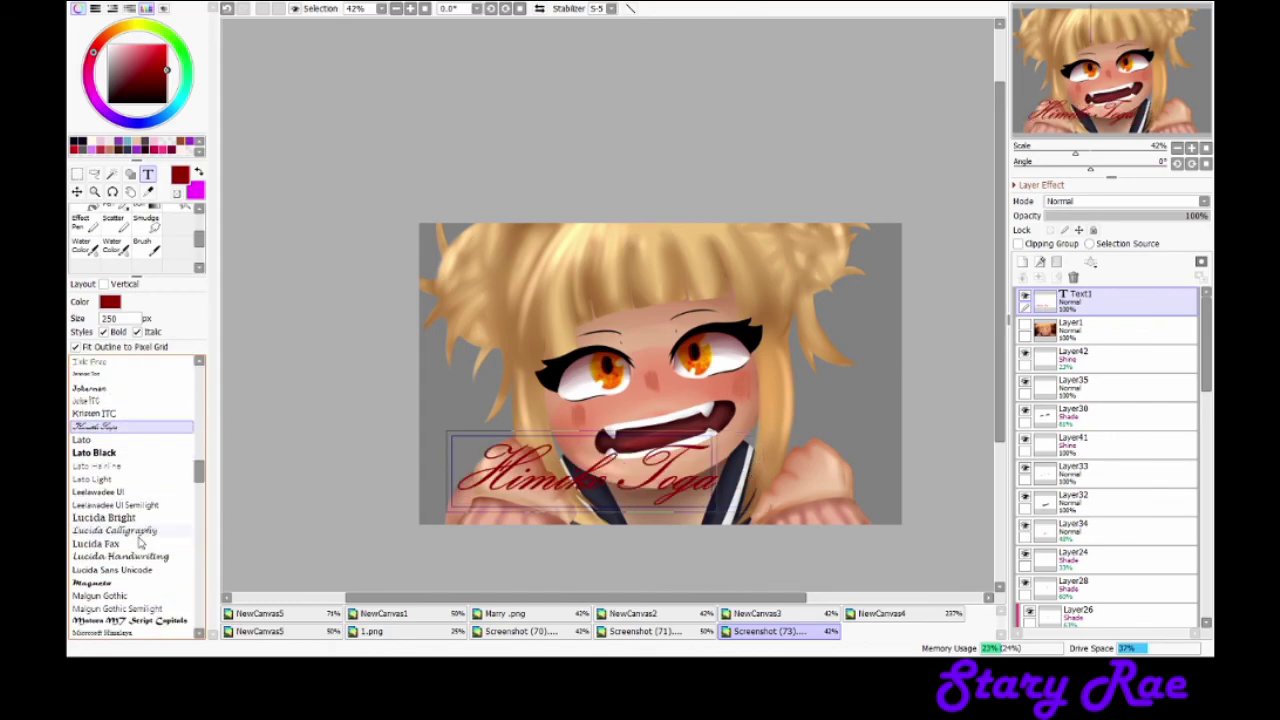
click(105, 550)
scroll(105, 550, down, 3)
scroll(105, 550, down, 18)
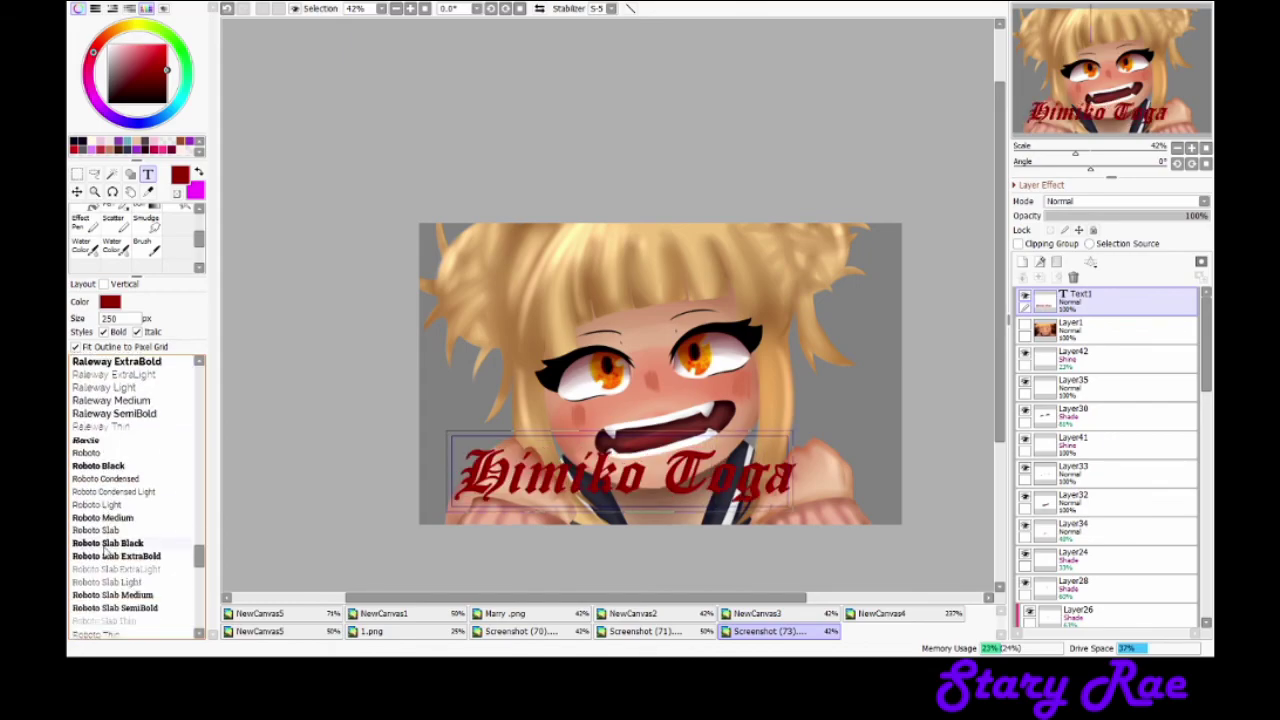
click(100, 541)
click(100, 529)
Step: Enlarge the title to 400 px, place it across the upper part of the picture and set its layer to Multiply
double_click(136, 318)
text(400)
click(112, 191)
drag(895, 400, 925, 215)
key(Delete)
click(77, 191)
drag(675, 480, 675, 400)
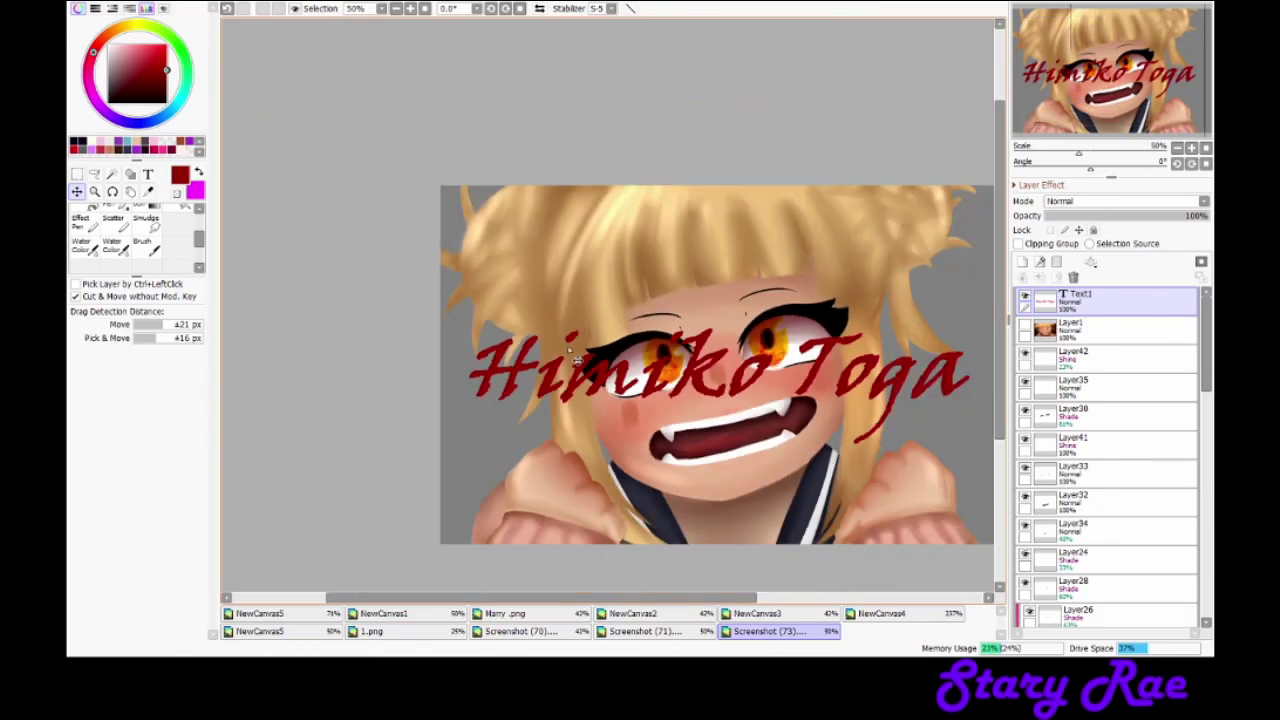
click(148, 174)
mouse_move(715, 378)
mouse_down()
mouse_move(715, 258)
mouse_move(698, 255)
mouse_up()
key(n)
Step: Fill the background on Layer43 with a dark brown sampled from the reference image on Layer1, using the Pencil at size 600
scroll(1125, 201, down, 5)
scroll(1110, 450, down, 10)
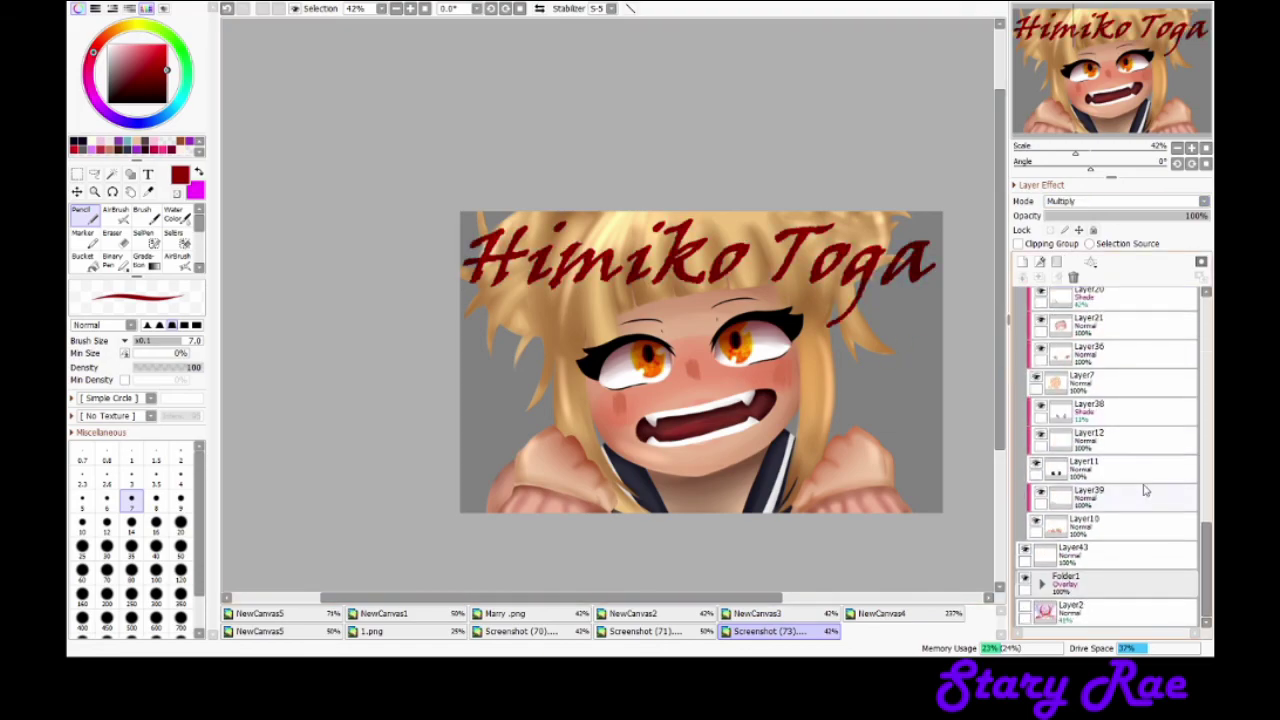
click(1100, 555)
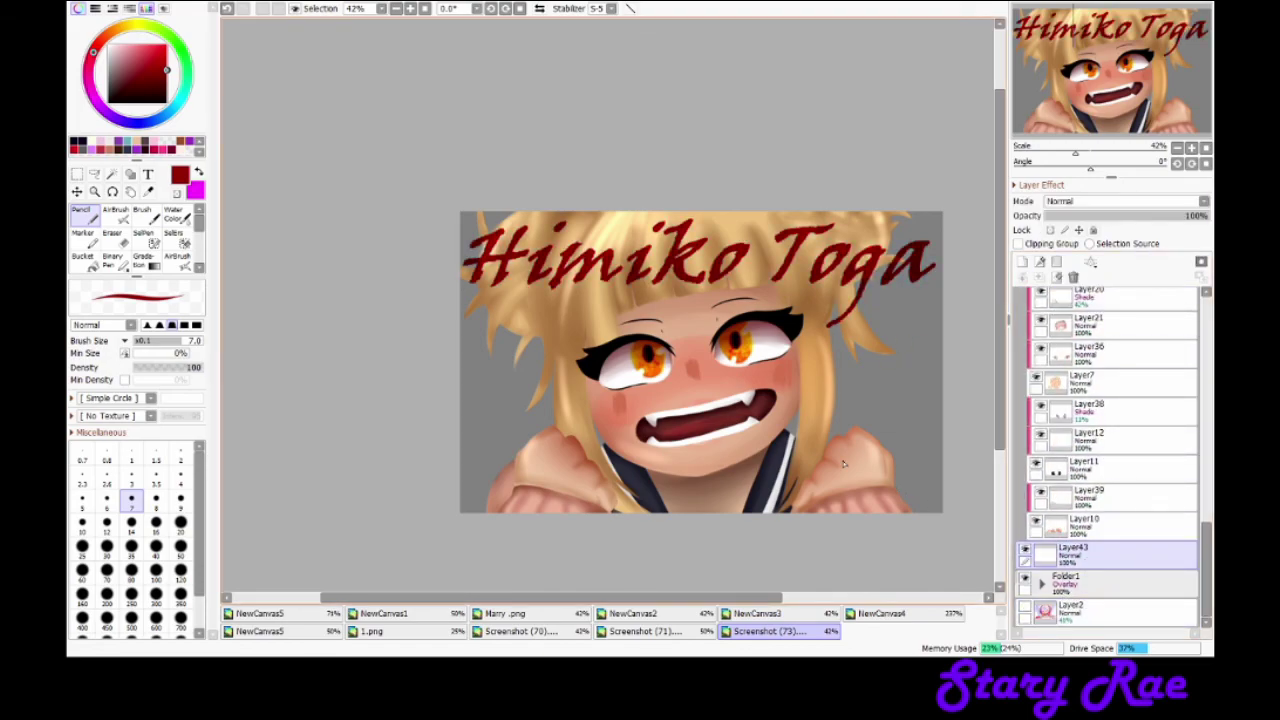
scroll(1110, 450, up, 10)
click(1025, 325)
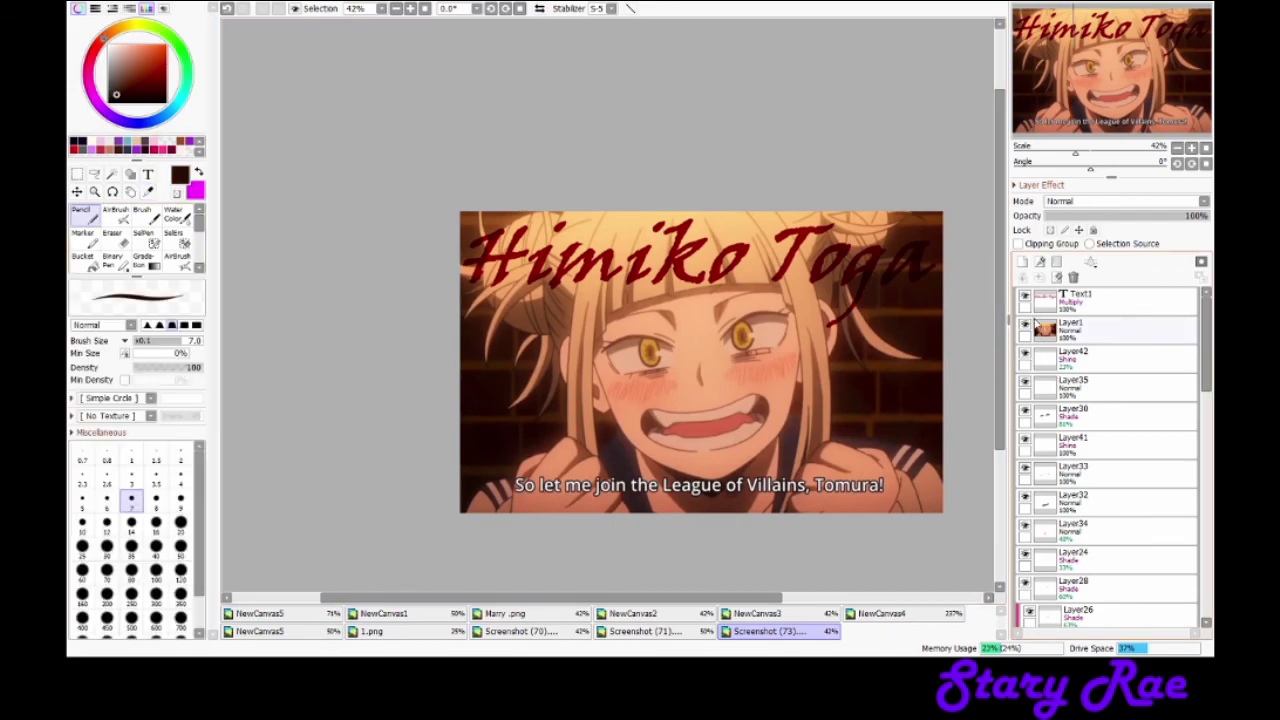
click(1025, 325)
scroll(1110, 450, down, 10)
click(155, 617)
mouse_move(430, 300)
mouse_down()
mouse_move(466, 520)
mouse_move(794, 534)
mouse_move(818, 201)
mouse_up()
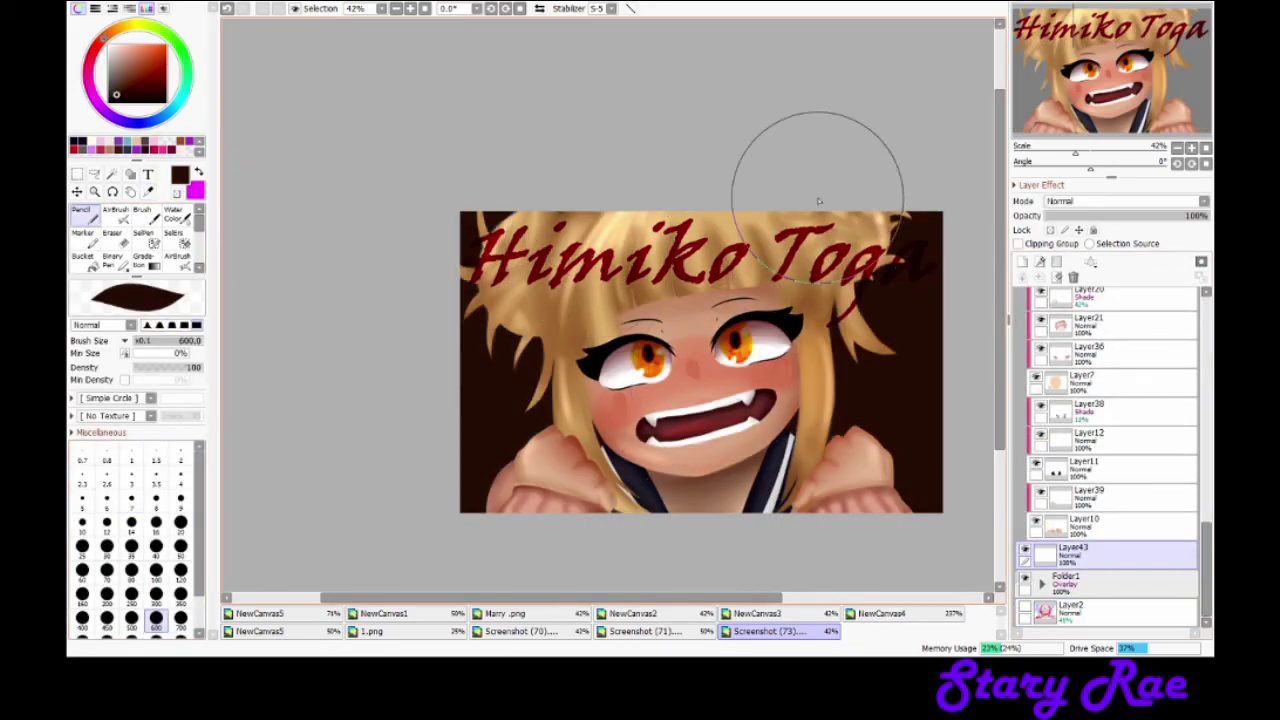
Step: Apply a straight, reversed foreground-to-background gradient of dark browns to the background on Layer43
alt+click(818, 201)
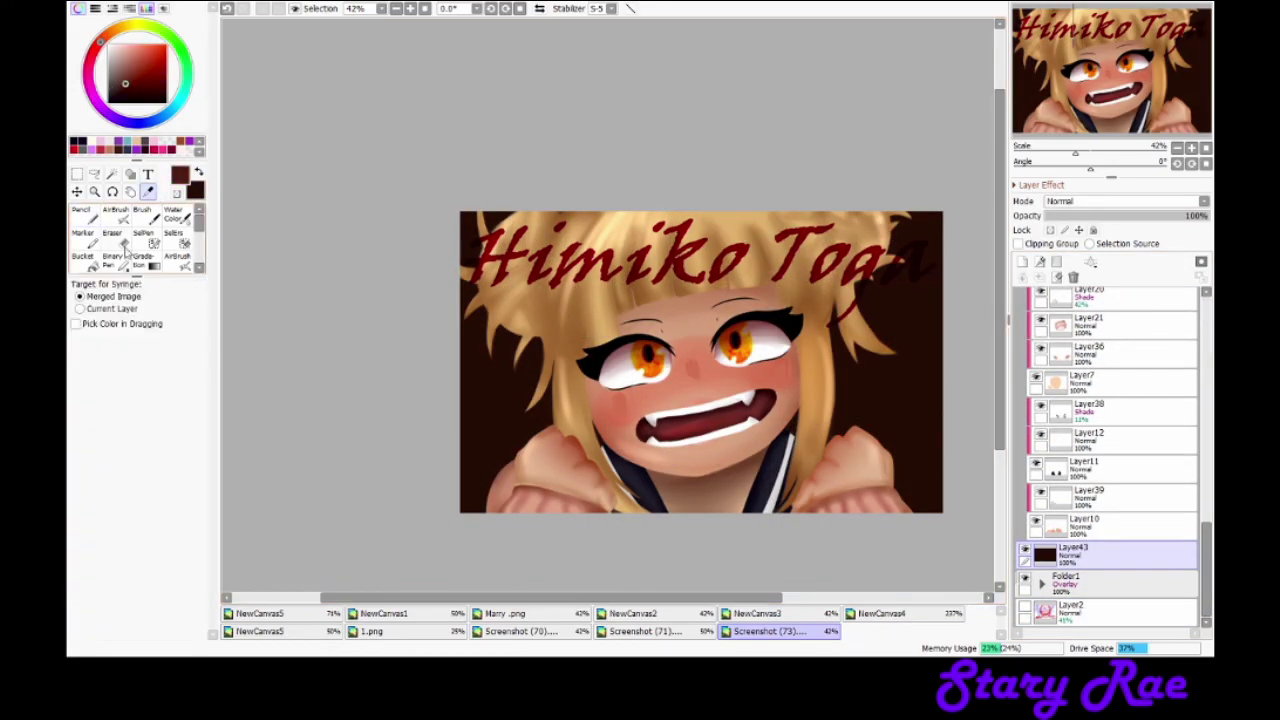
click(143, 258)
drag(443, 286, 566, 560)
drag(554, 503, 554, 546)
drag(543, 307, 548, 485)
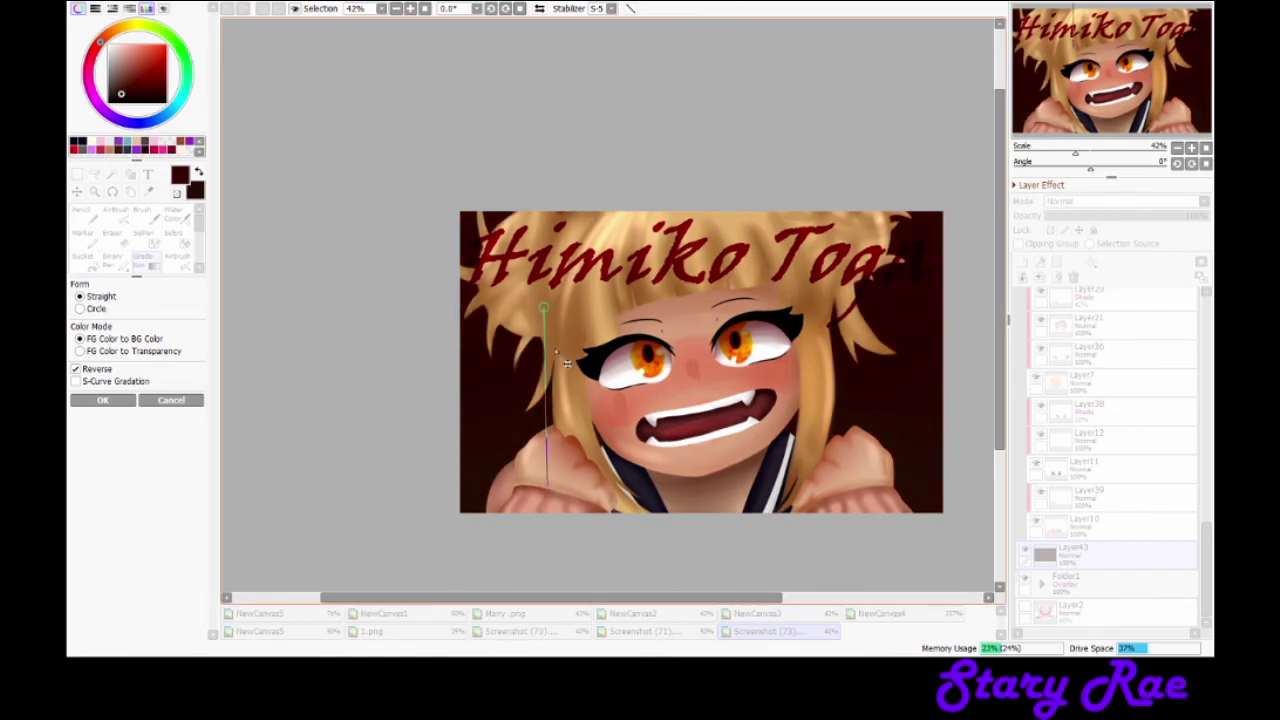
click(102, 400)
Step: Airbrush a black vignette around the picture's edges on a new top layer at size 700 and set it to Shade at about 45% opacity
click(115, 213)
mouse_move(401, 503)
mouse_down()
mouse_move(400, 286)
mouse_move(900, 157)
mouse_move(914, 457)
mouse_up()
click(1125, 201)
click(1080, 280)
drag(1195, 216, 1120, 224)
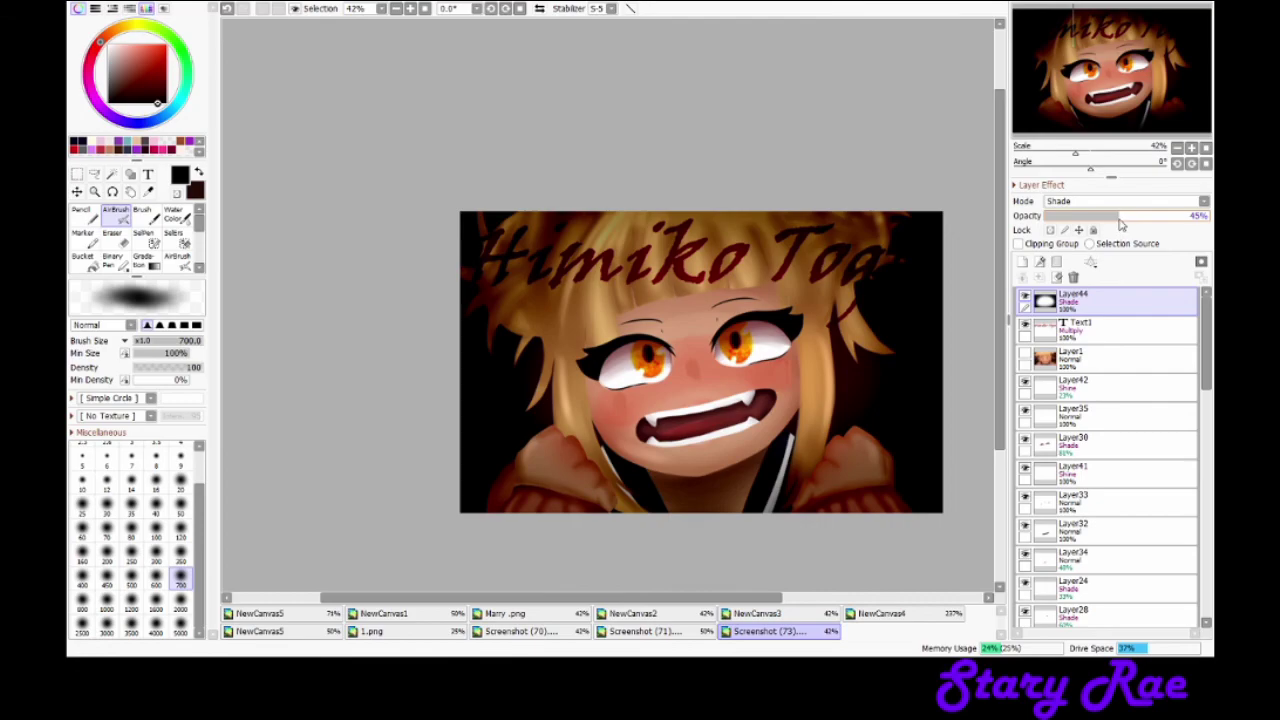
Step: Airbrush a white glow over the face on a new layer below Layer44 and set it to Shine at 40% opacity
click(1021, 261)
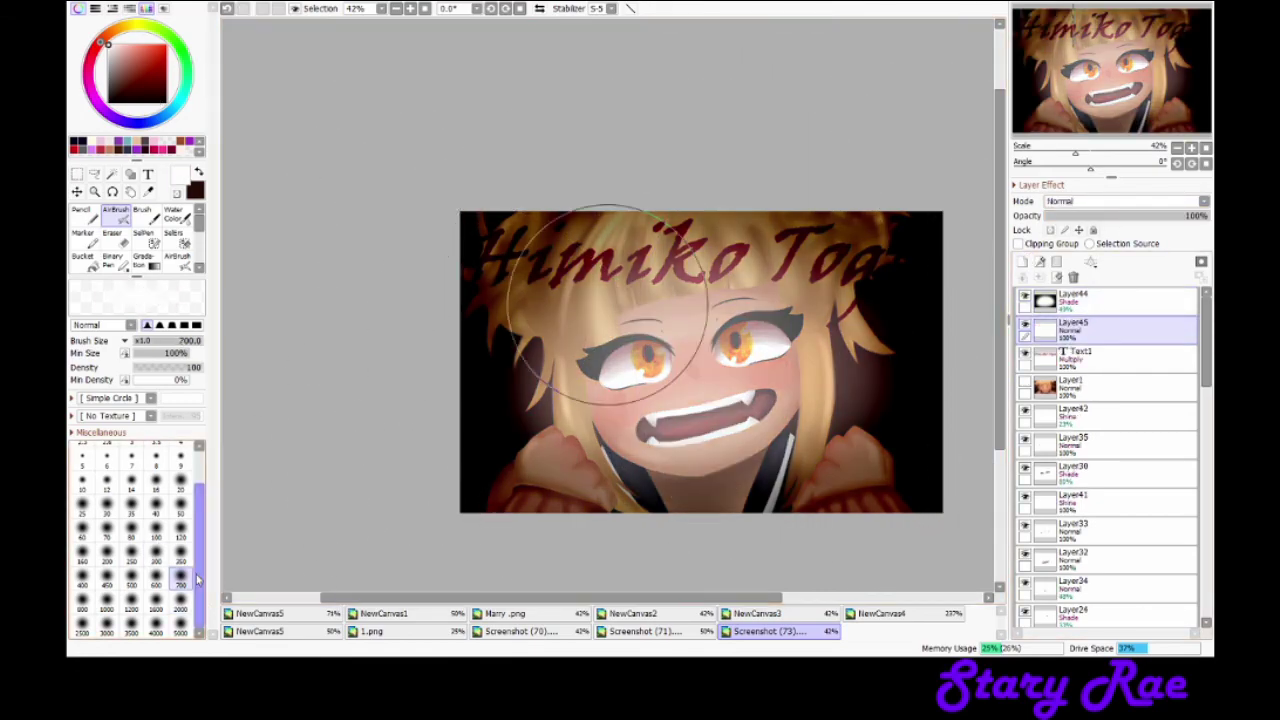
click(1125, 201)
drag(1195, 216, 1110, 216)
drag(550, 597, 601, 597)
click(85, 213)
click(131, 497)
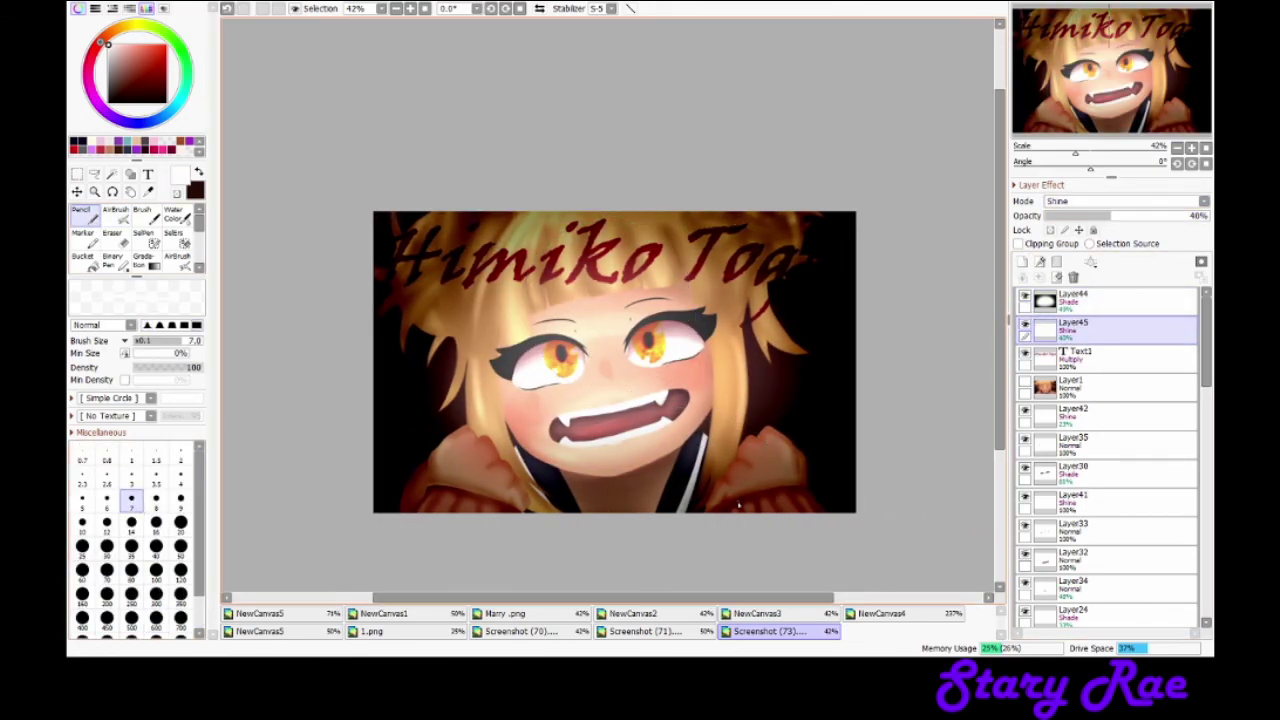
Step: Add the artist's signature as white text in the picture's lower right corner, using Ink Free at 50 px
key(t)
click(818, 490)
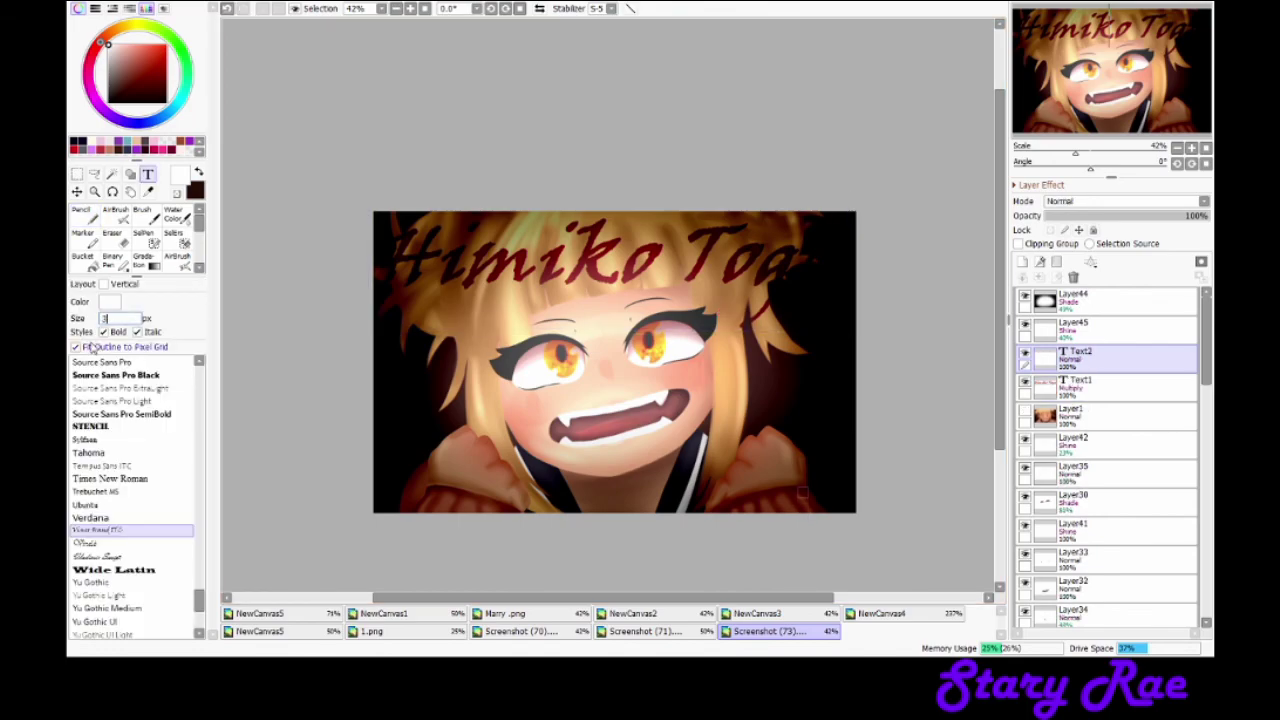
drag(199, 598, 199, 465)
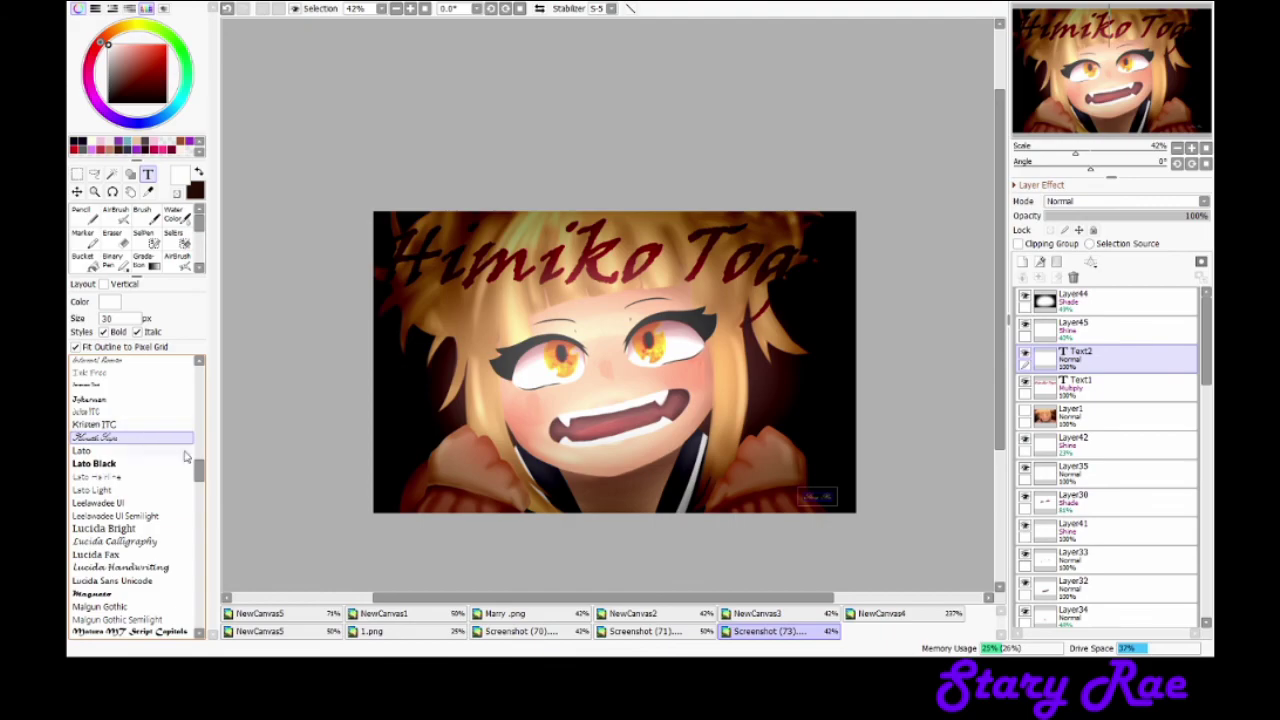
click(137, 414)
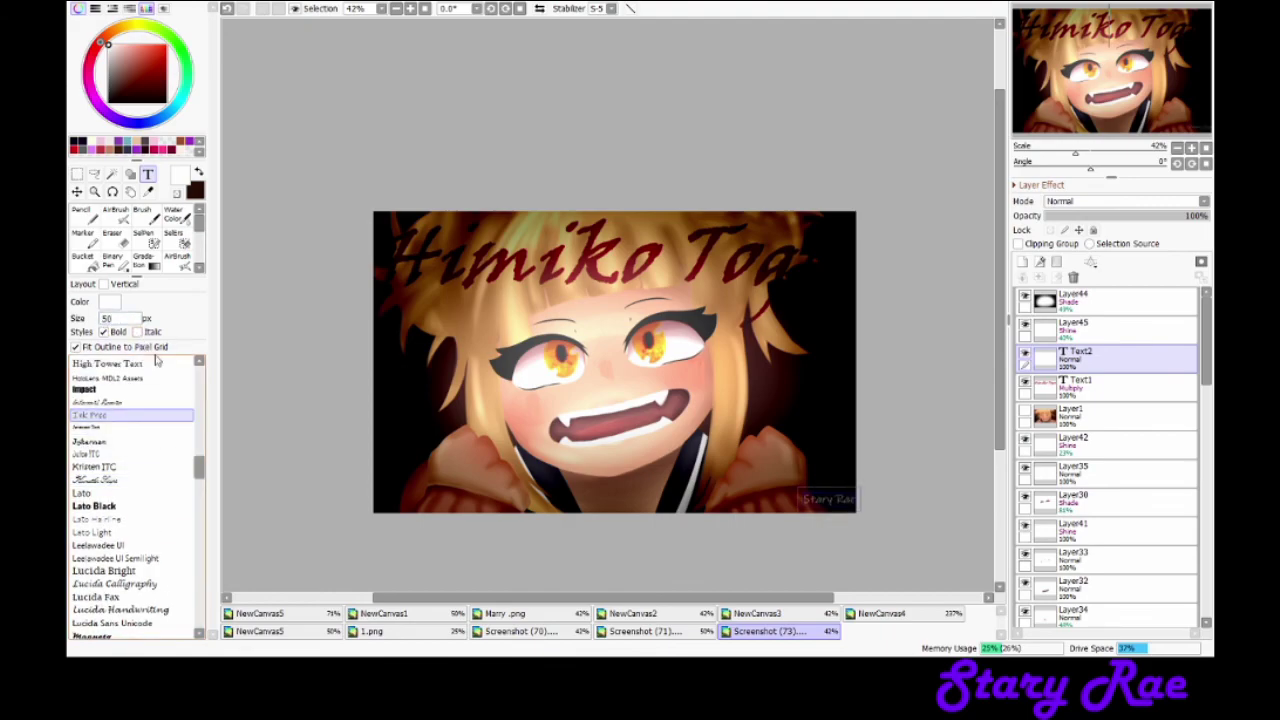
Step: Restyle the signature with a different handwritten font in bold italic at 60 px
scroll(130, 450, up, 6)
click(110, 451)
scroll(130, 450, up, 8)
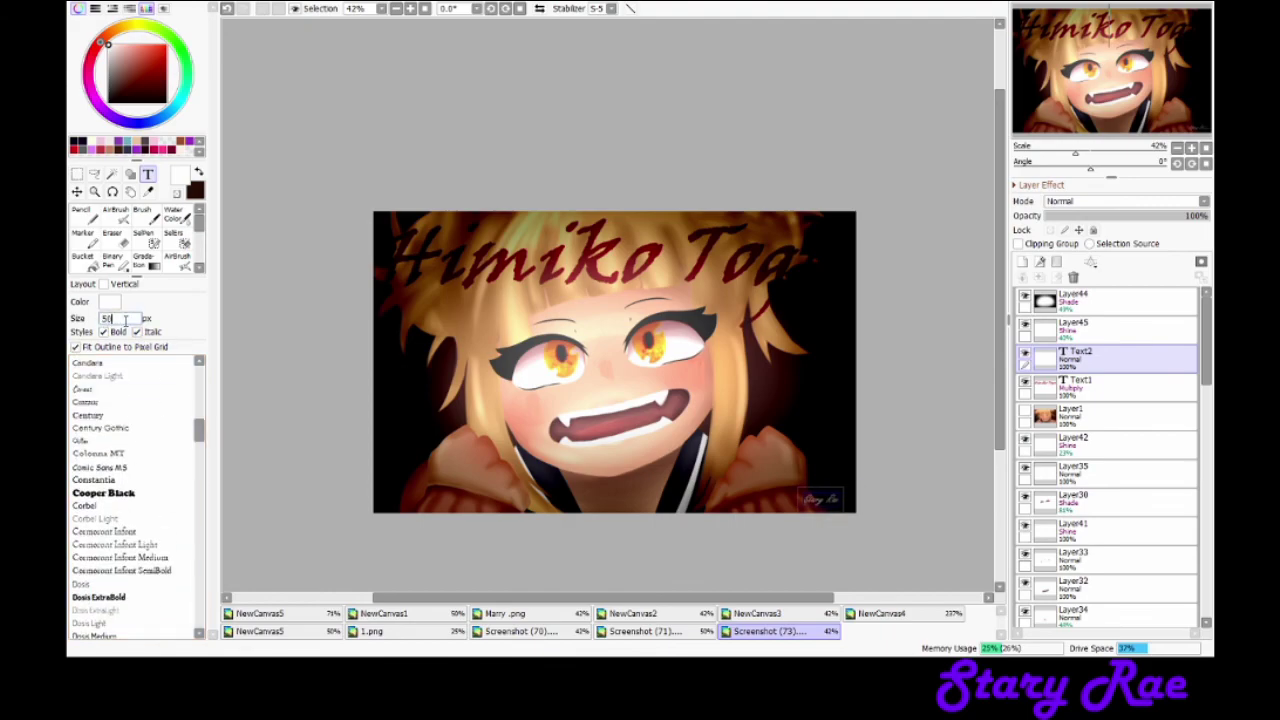
scroll(141, 368, up, 12)
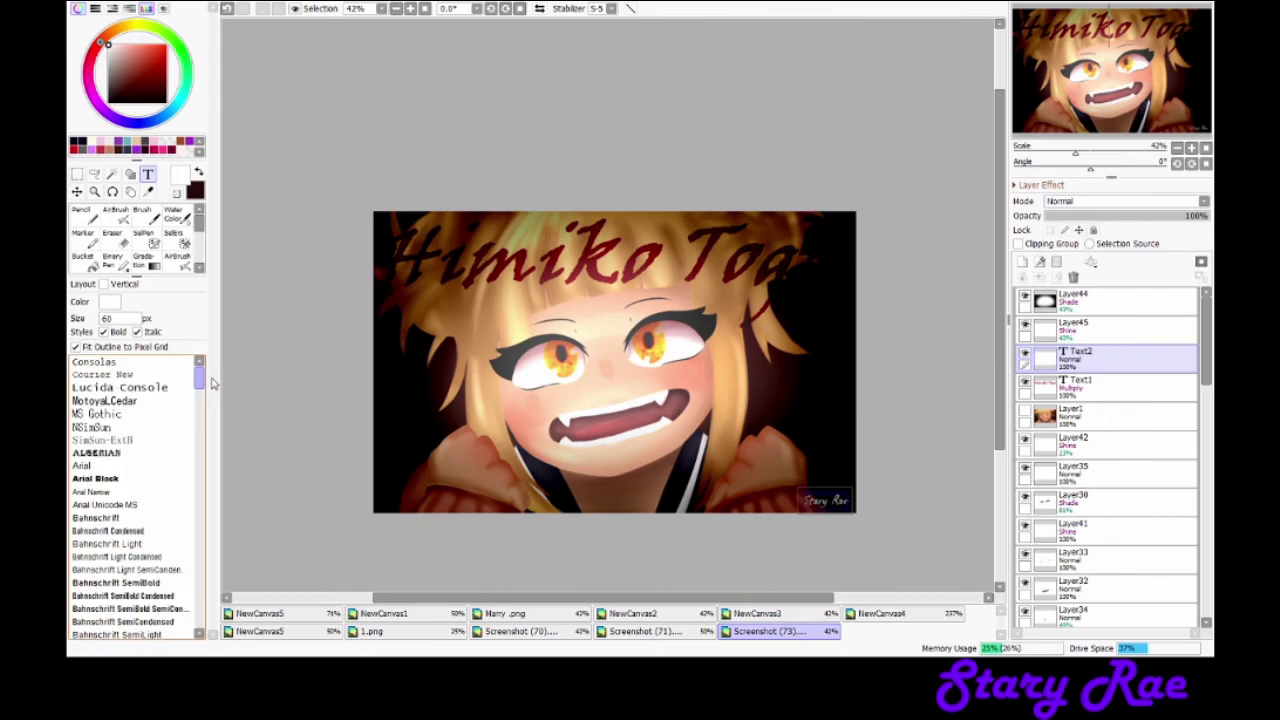
scroll(140, 450, down, 2)
Step: Move the signature to the picture's lower left corner, bring its layer to the top and lower its opacity to 40%
drag(826, 500, 400, 504)
click(82, 213)
drag(1080, 355, 1080, 295)
drag(1190, 216, 1112, 218)
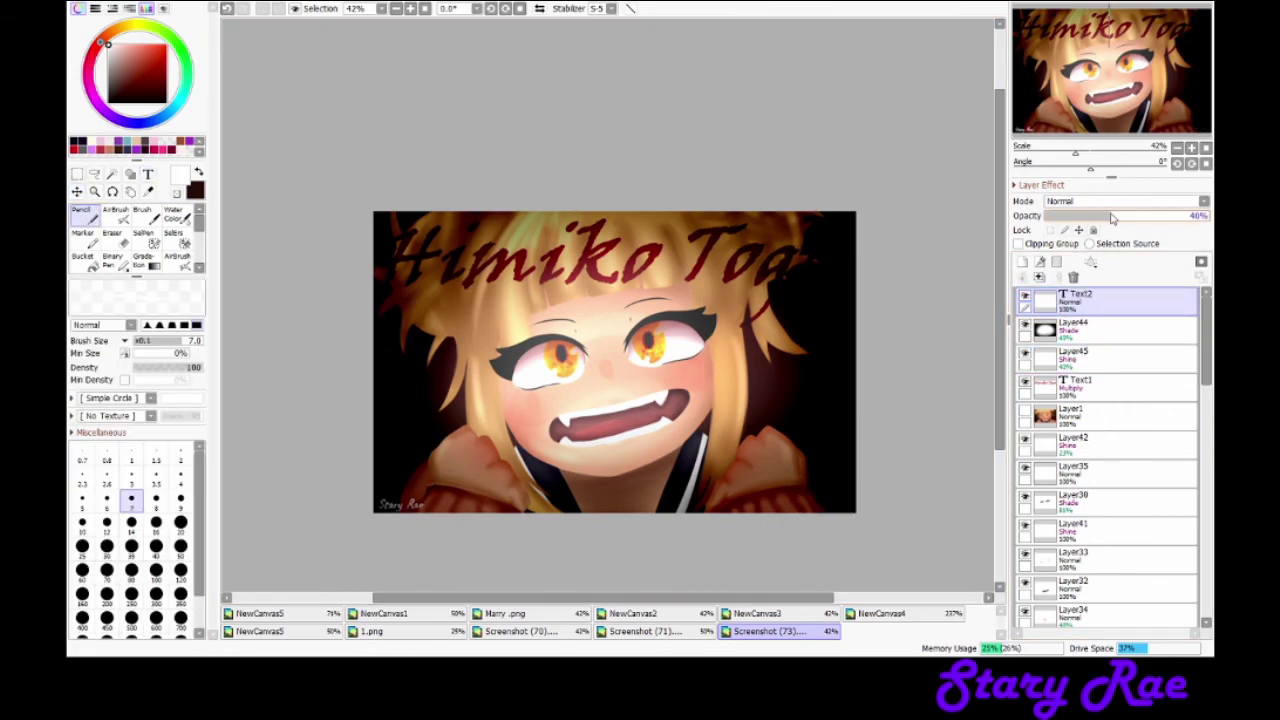